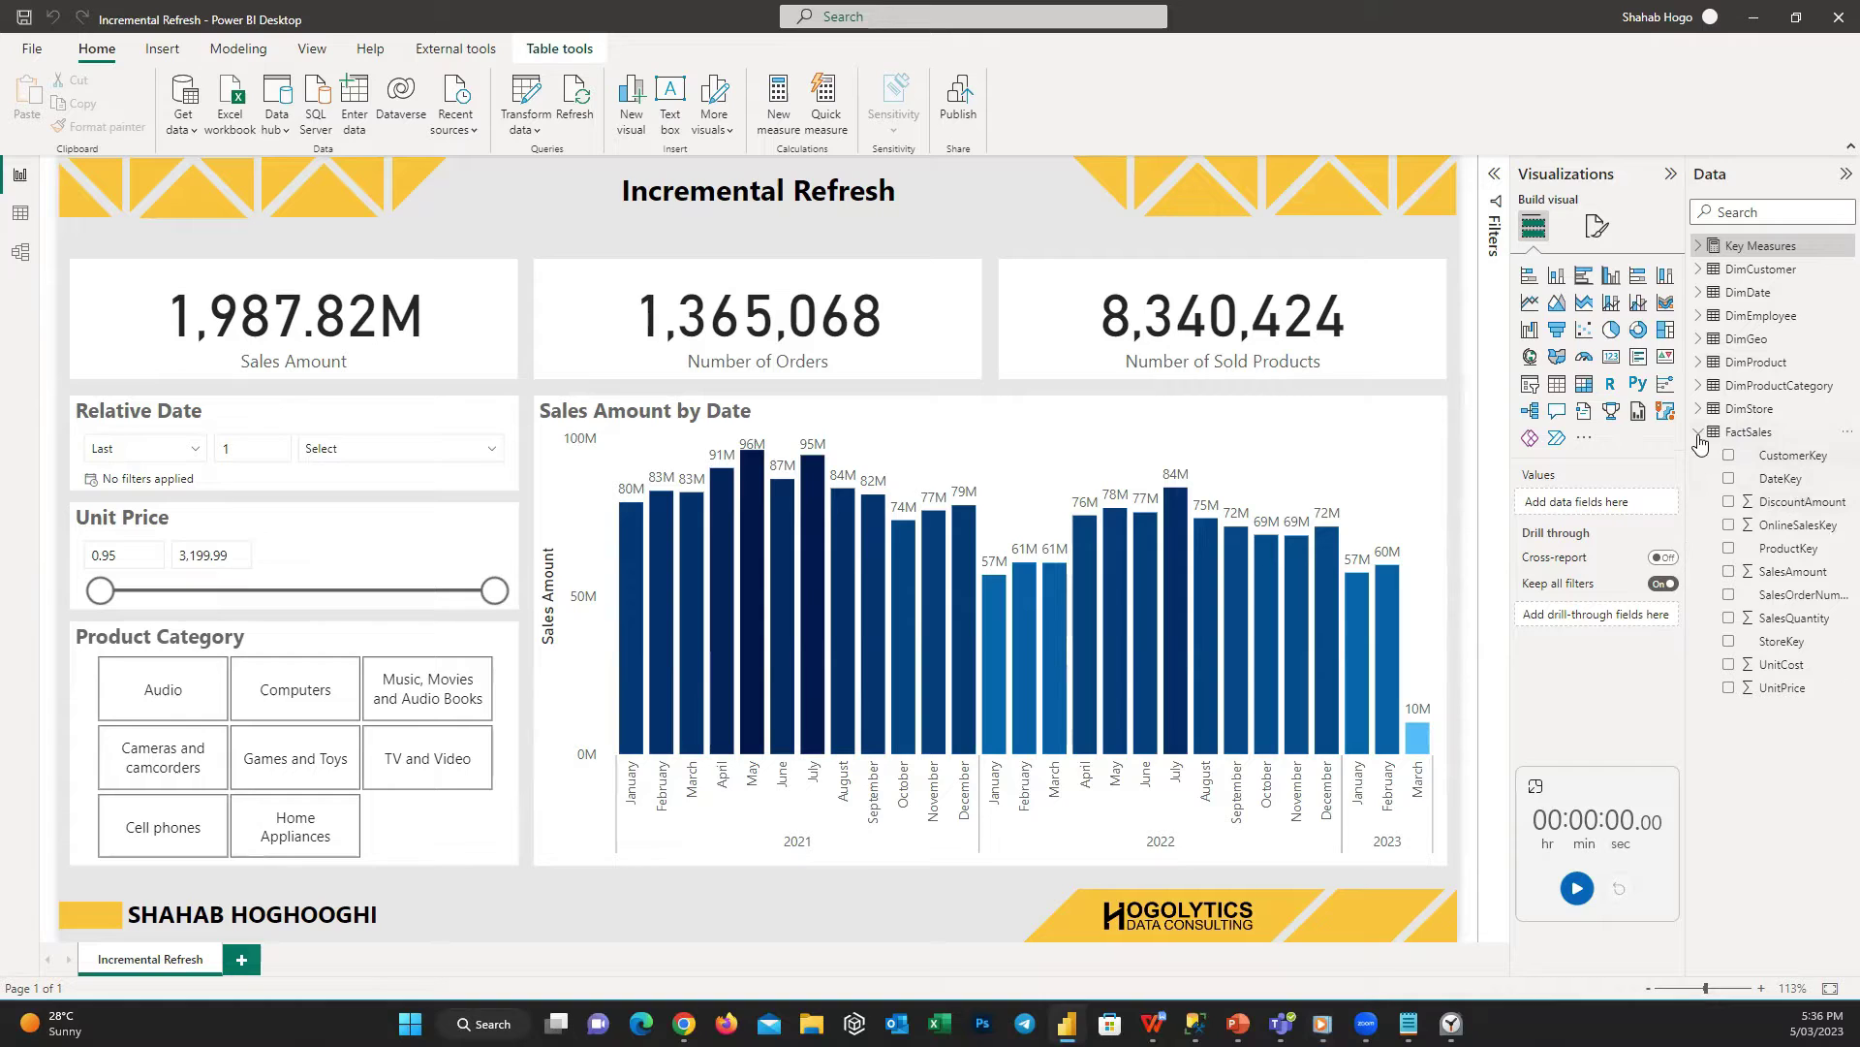
- Collapse the FactSales field list and time a full data refresh with the stopwatch, closing the stopwatch when the refresh ends
{"action": "left_click", "coordinate": [1699, 438]}
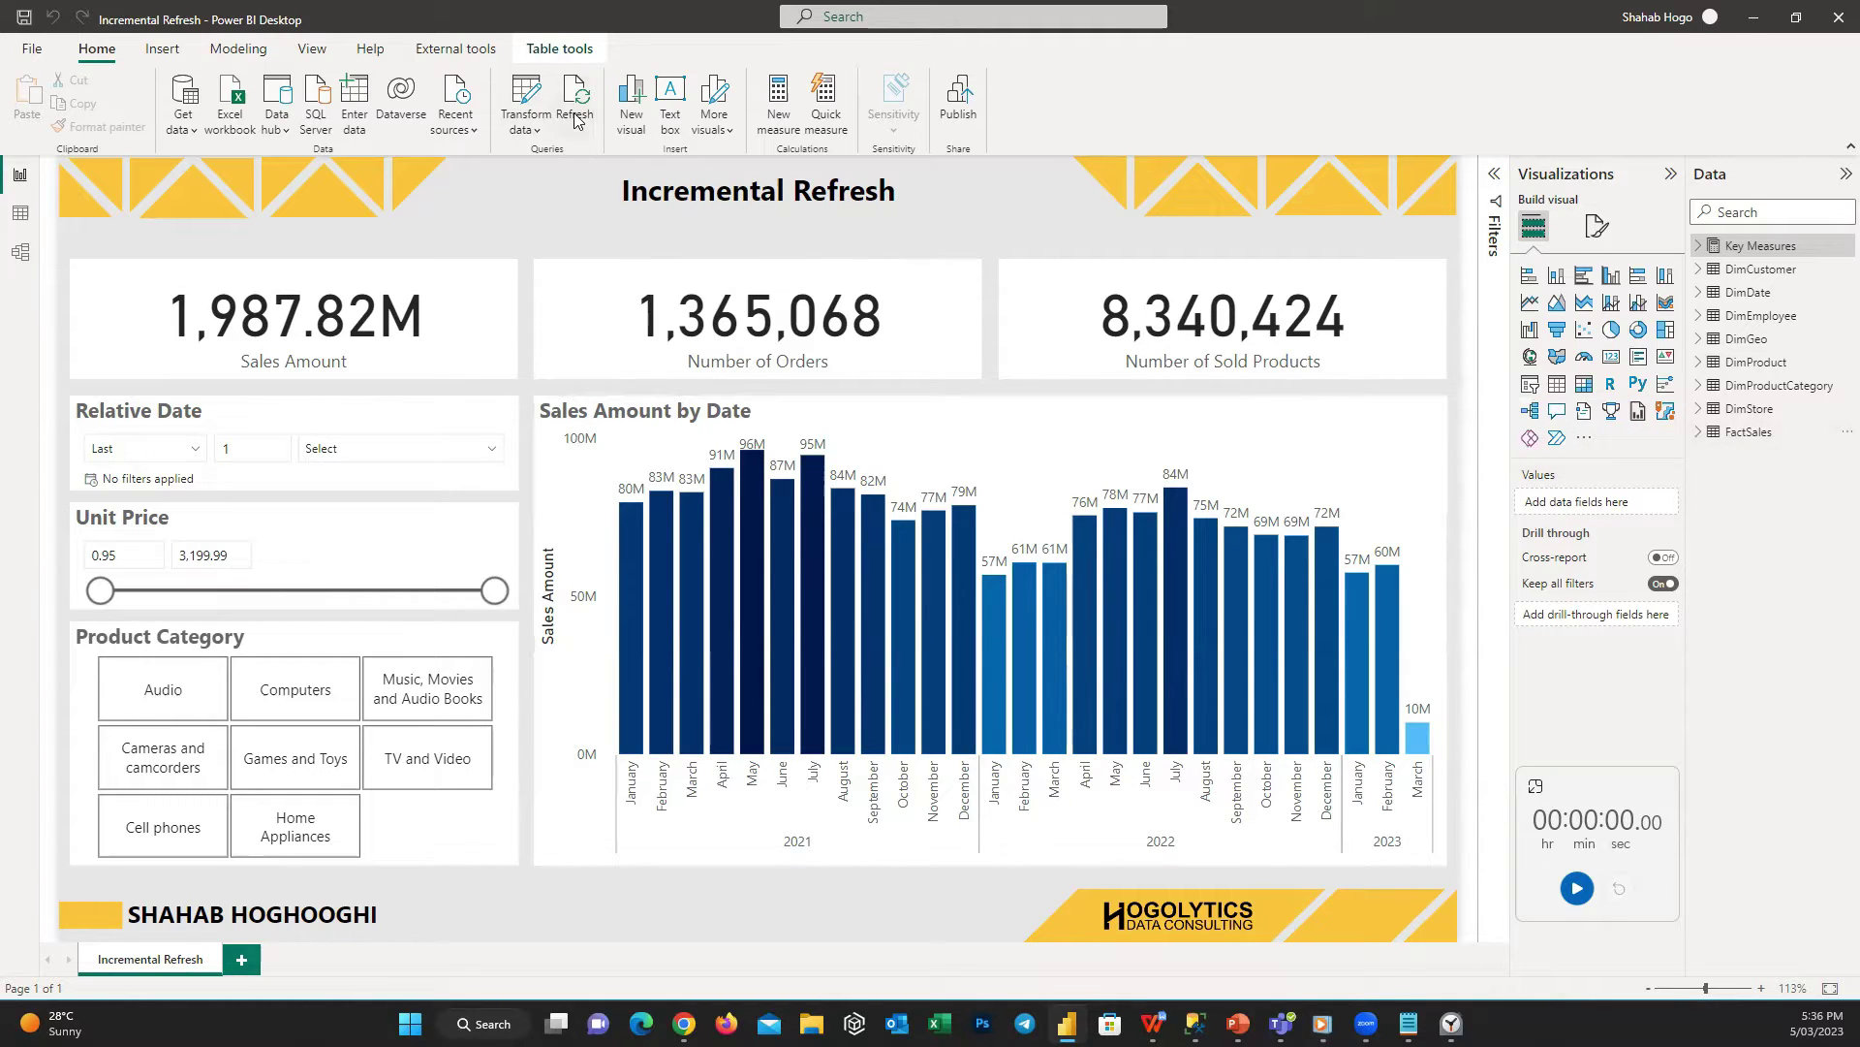
{"action": "left_click", "coordinate": [1577, 888]}
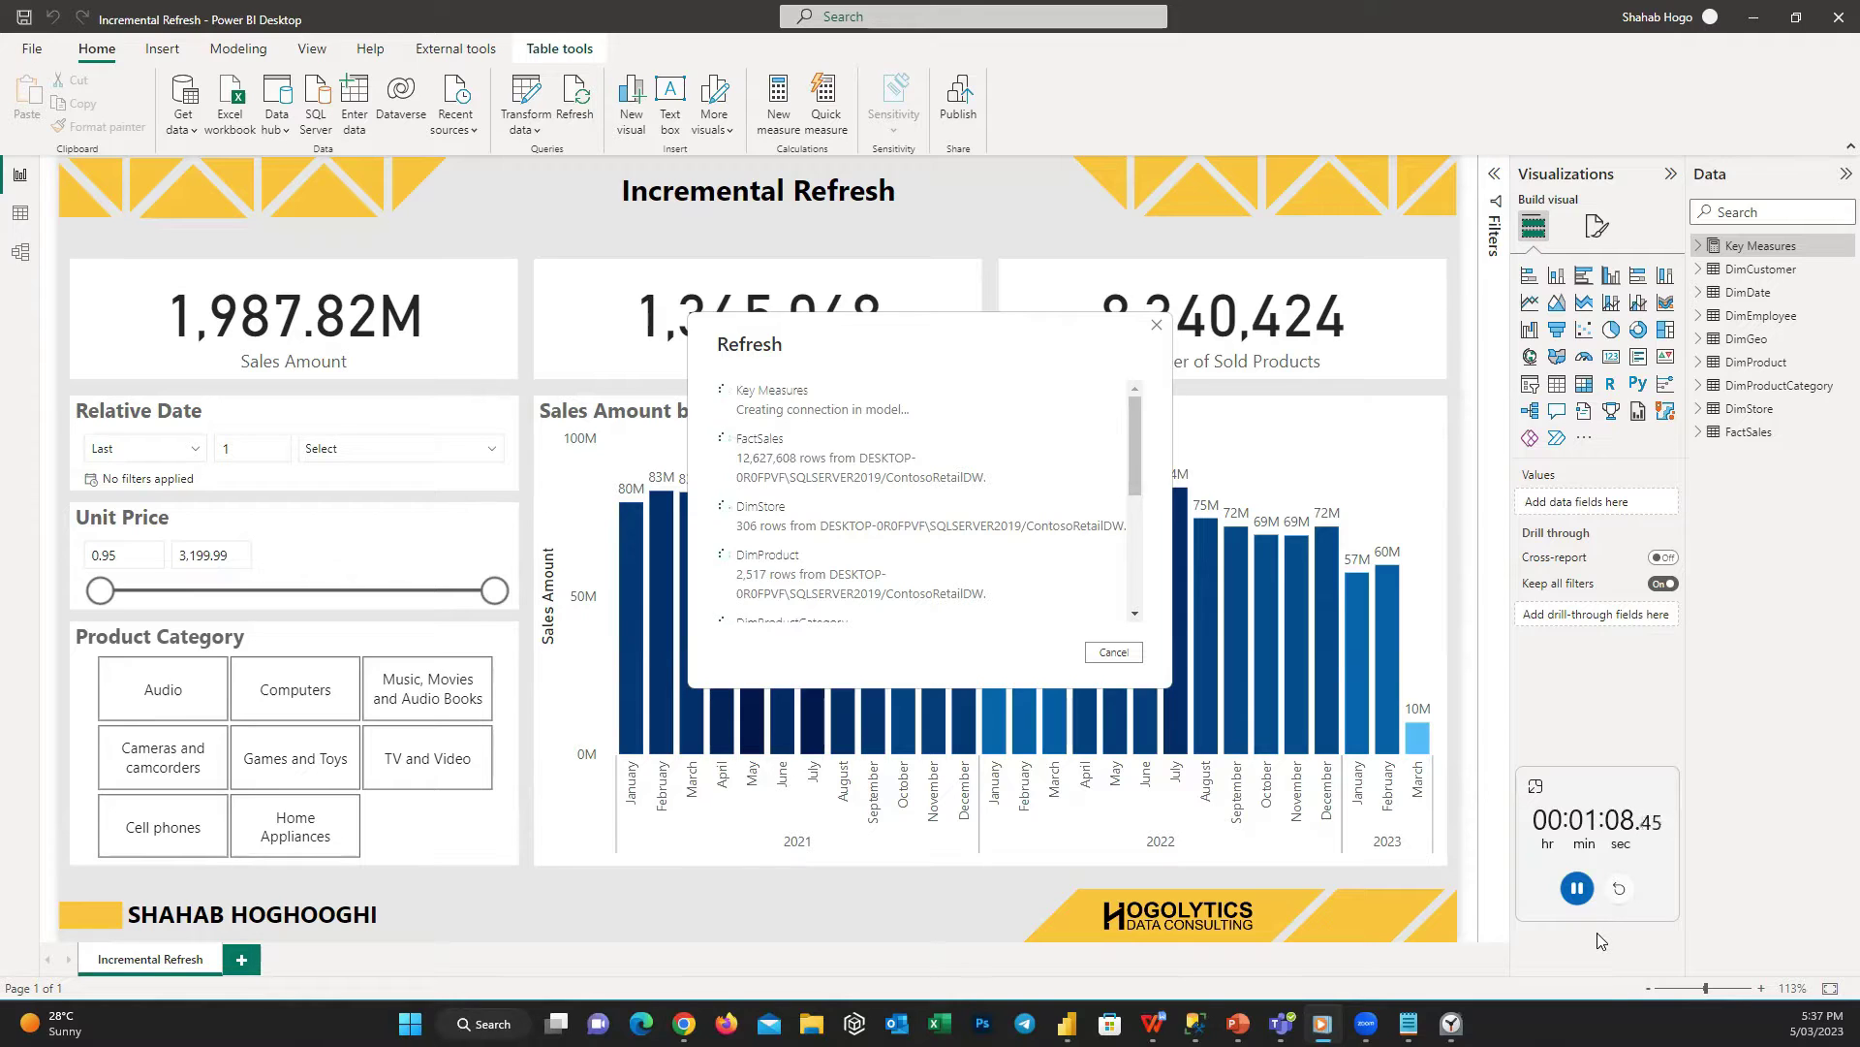
{"action": "left_click", "coordinate": [1576, 888]}
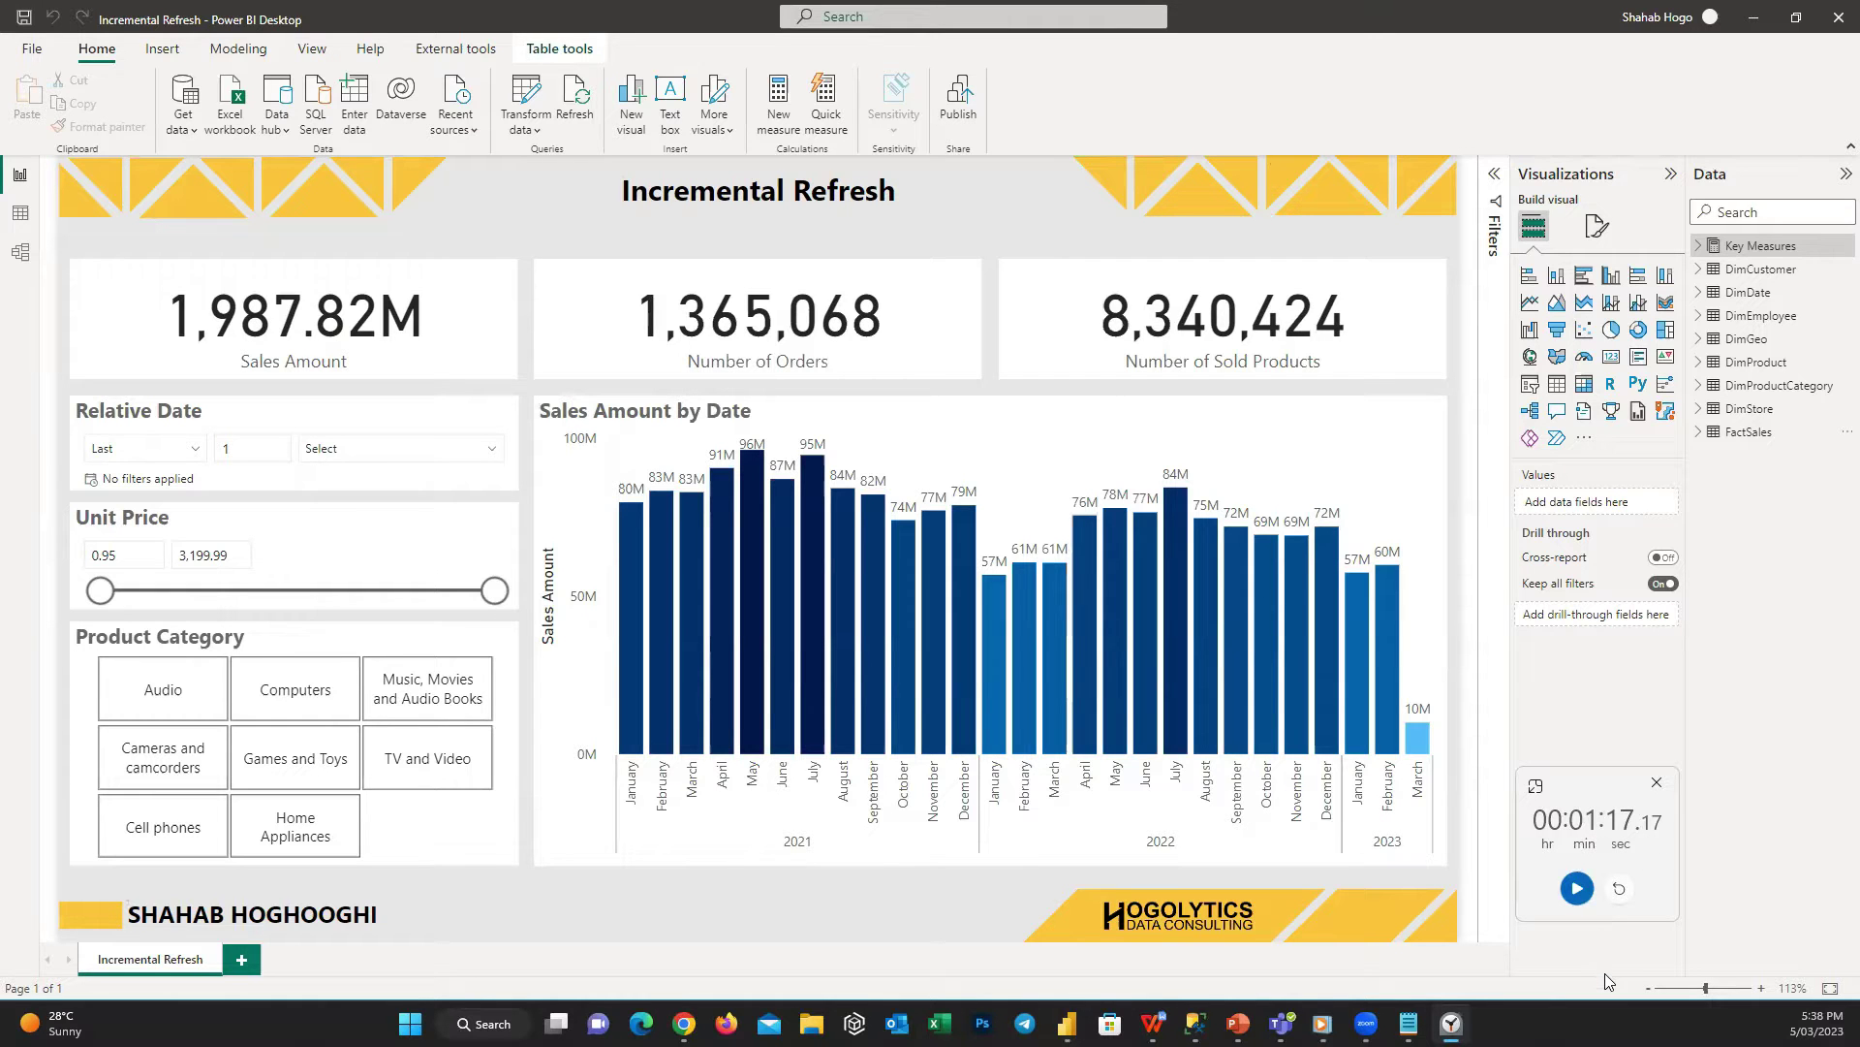
{"action": "left_click", "coordinate": [1656, 782]}
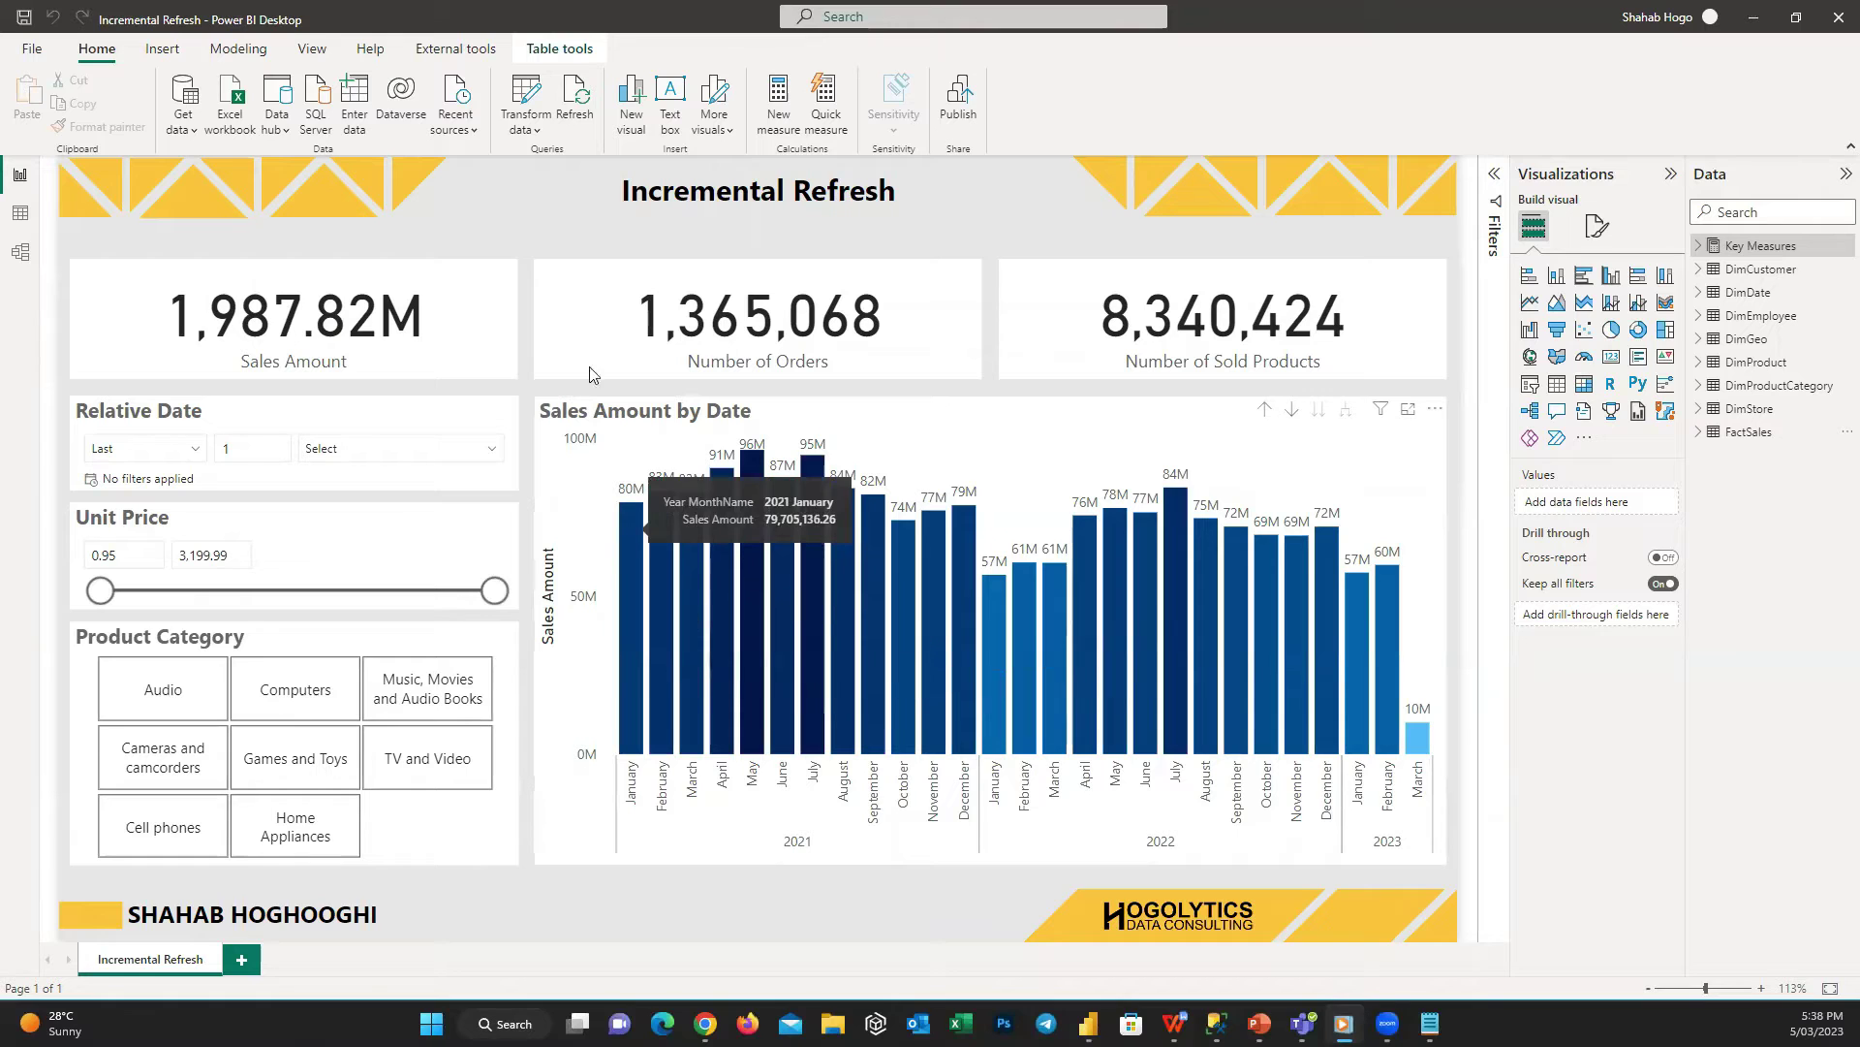
- Open the report's queries in Power Query Editor and select the DateKey column of the FactSales query
{"action": "left_click", "coordinate": [536, 98]}
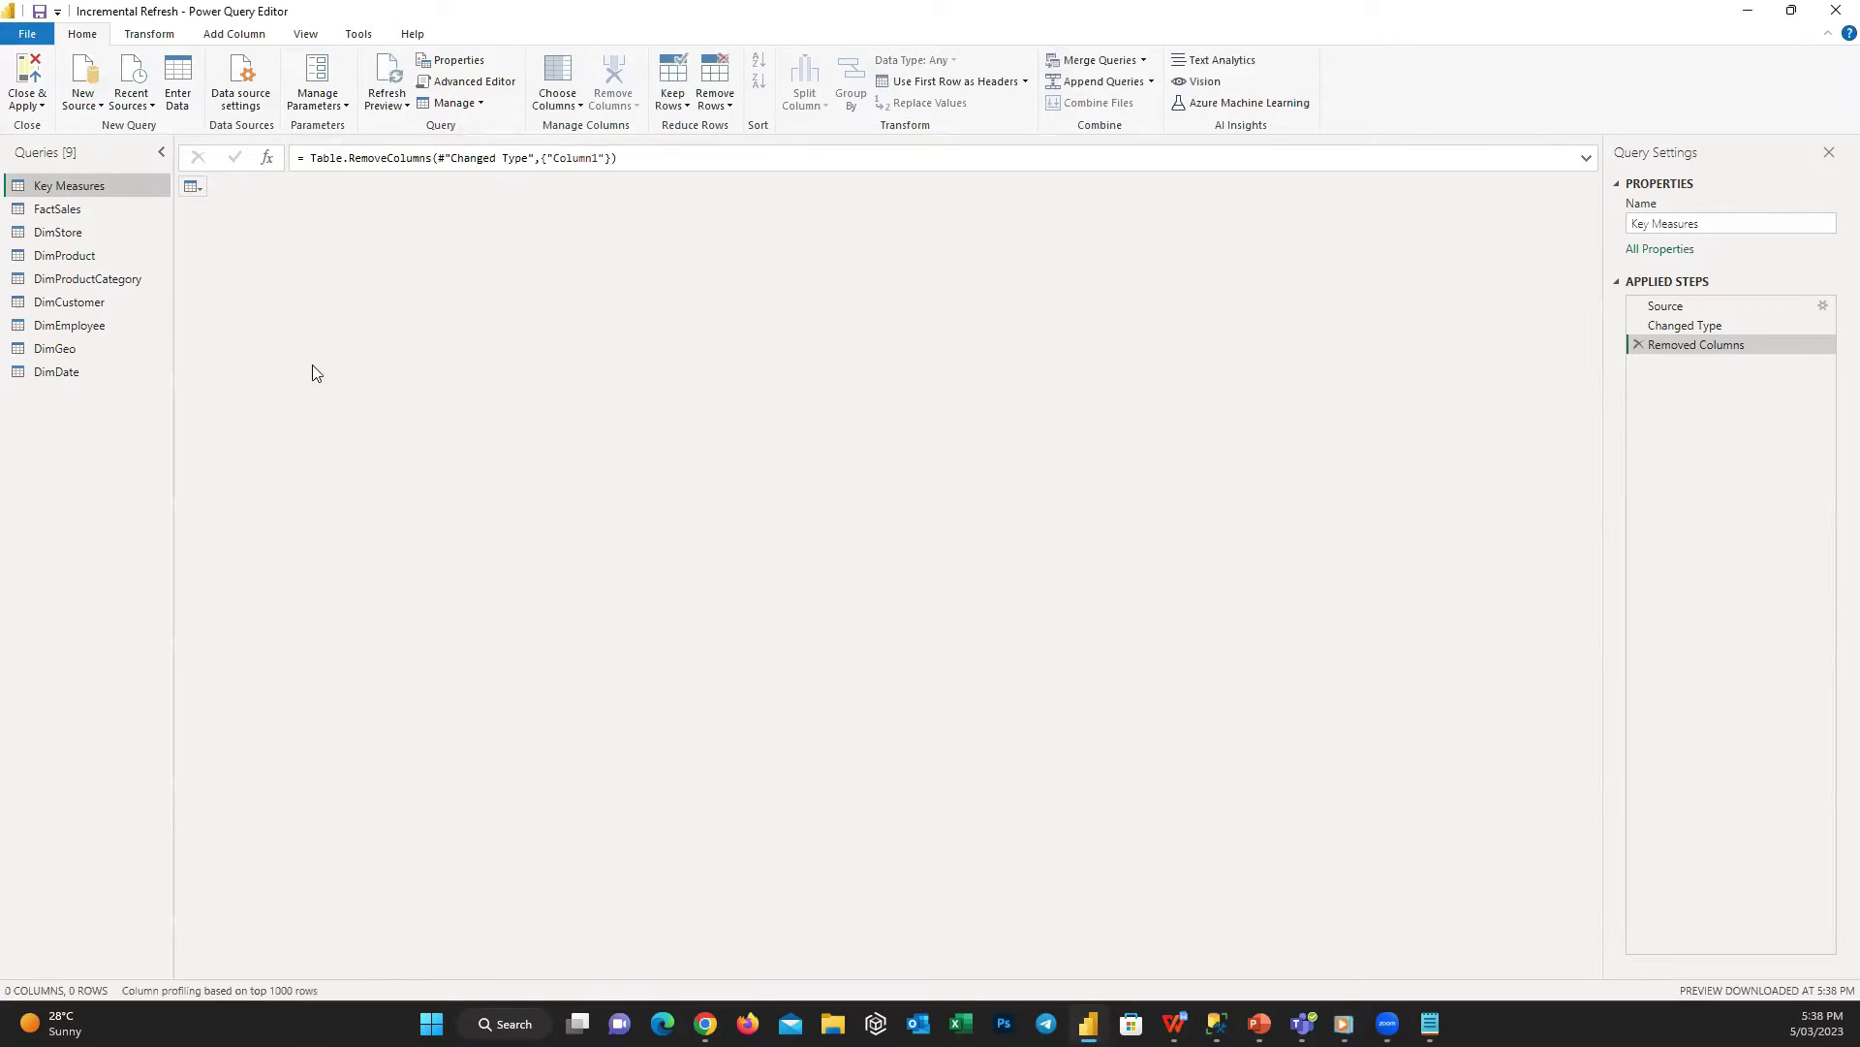
{"action": "left_click", "coordinate": [82, 210]}
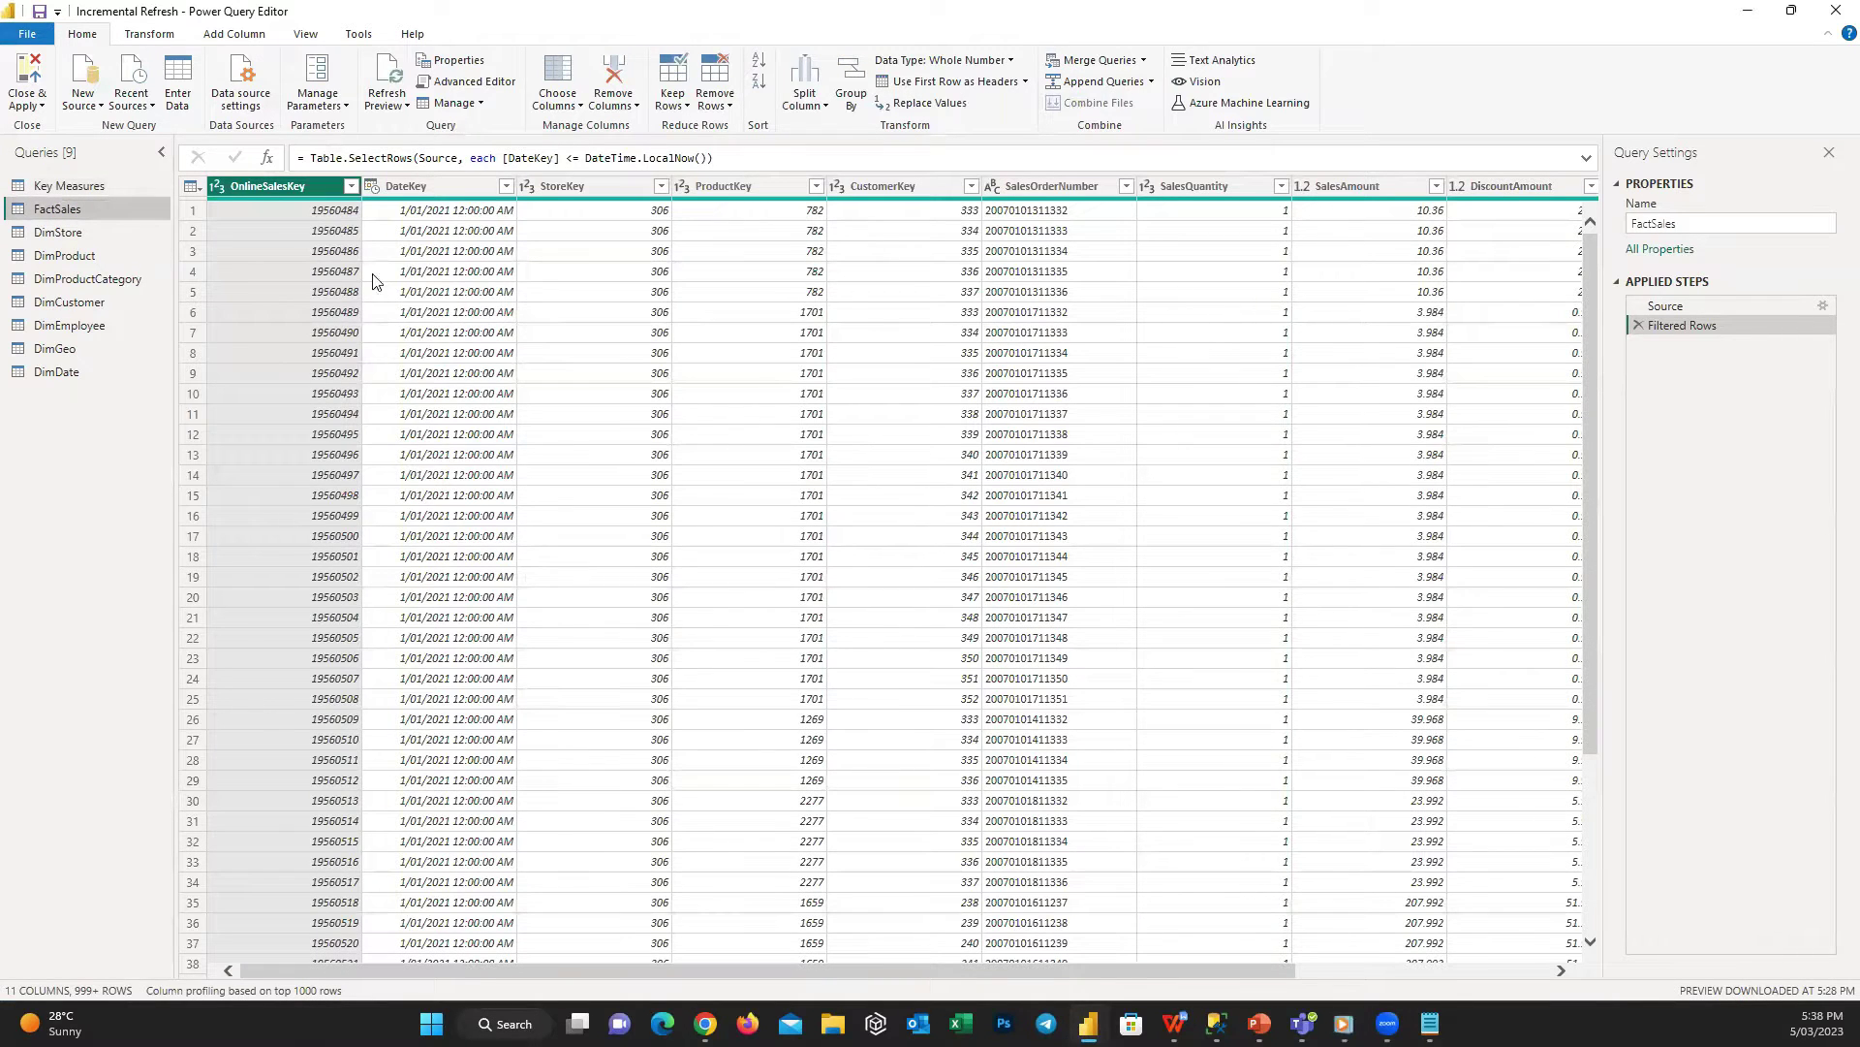
{"action": "left_click", "coordinate": [433, 192]}
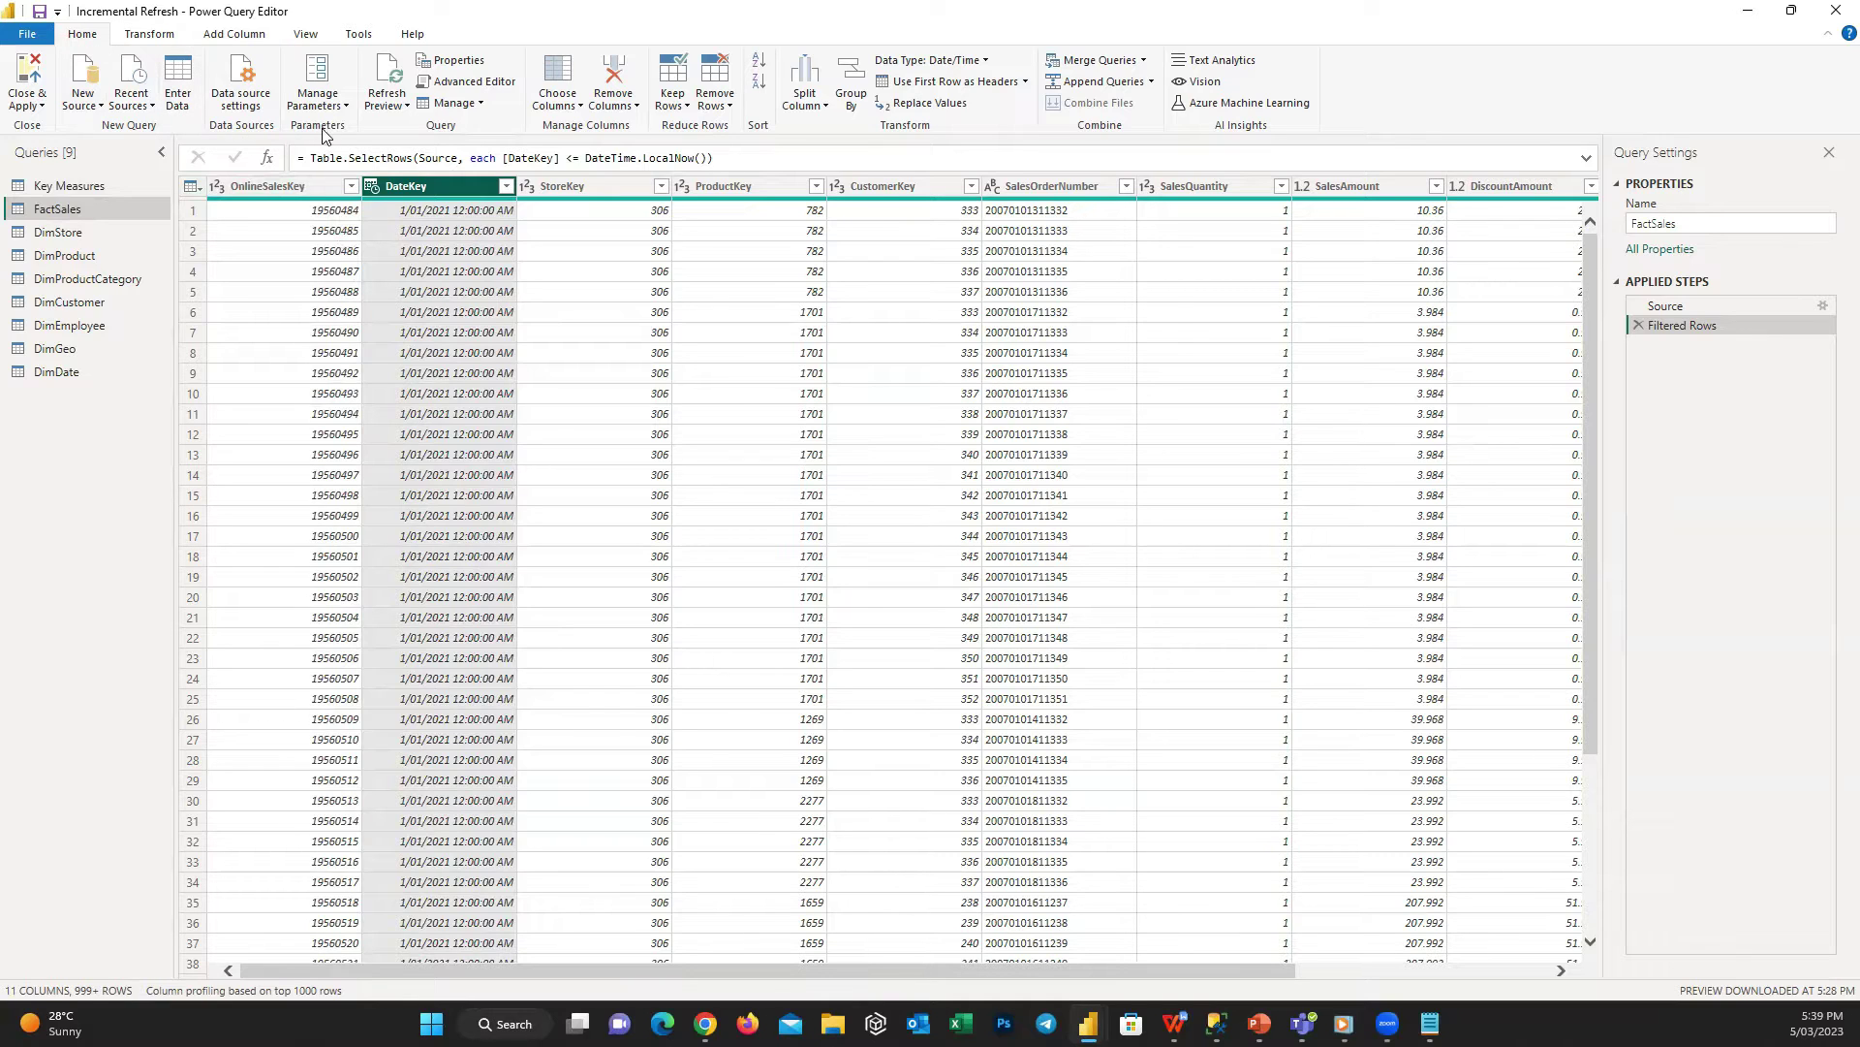
- Create a required parameter named StartDate of type Date/Time with the current value 01/01/2023
{"action": "left_click", "coordinate": [317, 69]}
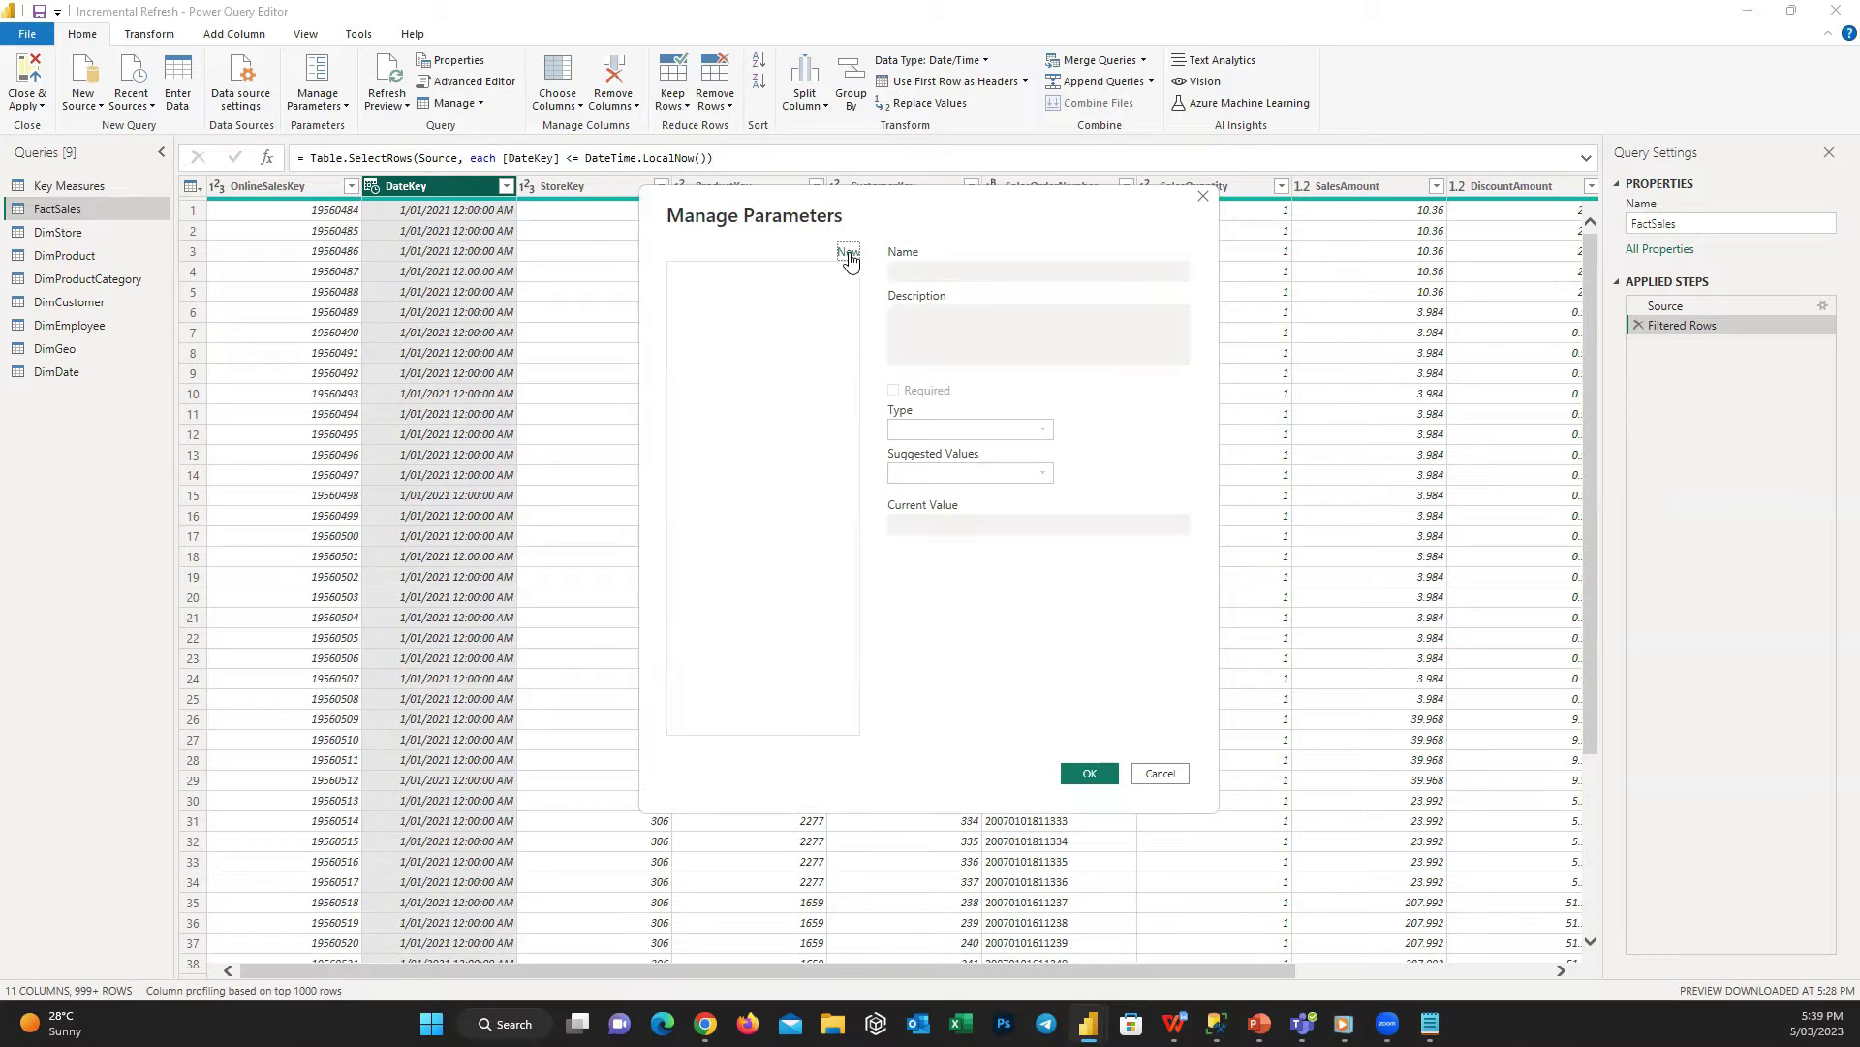
{"action": "left_click", "coordinate": [848, 254]}
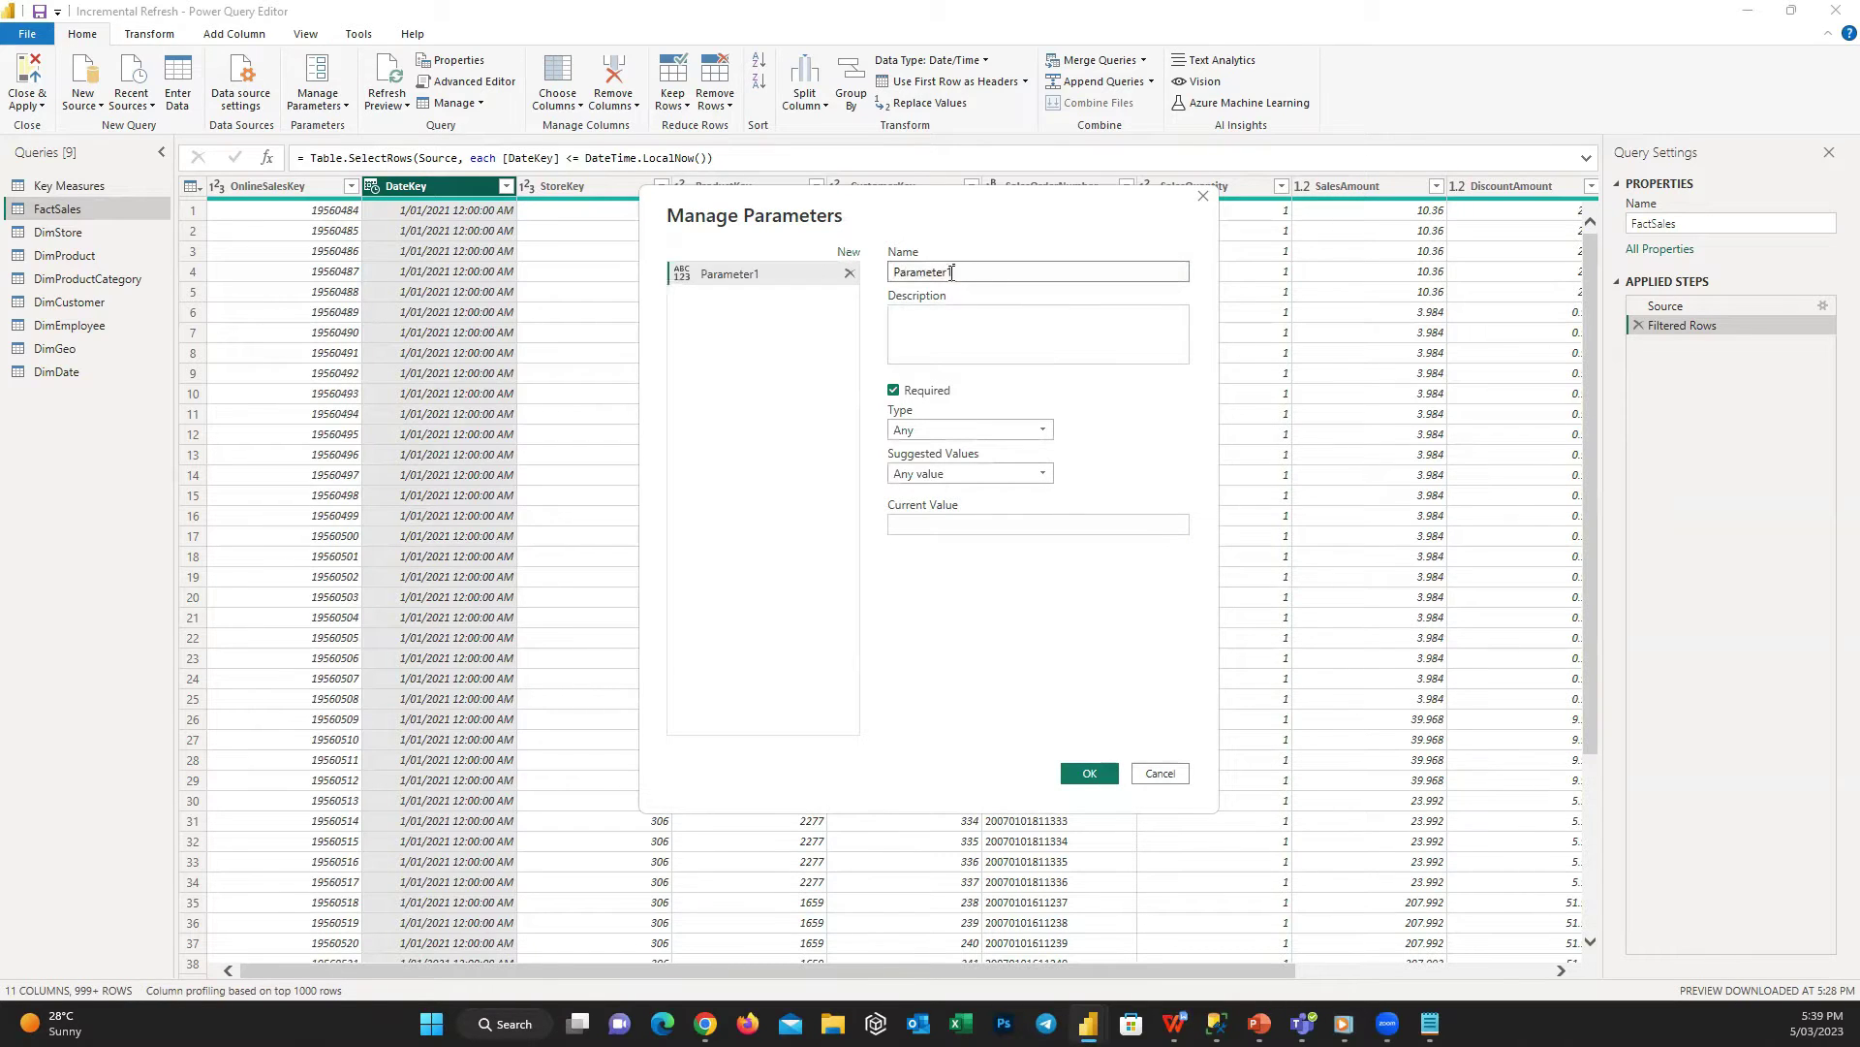
{"action": "double_click", "coordinate": [952, 272]}
{"action": "type", "text": "StartDat"}
{"action": "left_click", "coordinate": [1042, 433]}
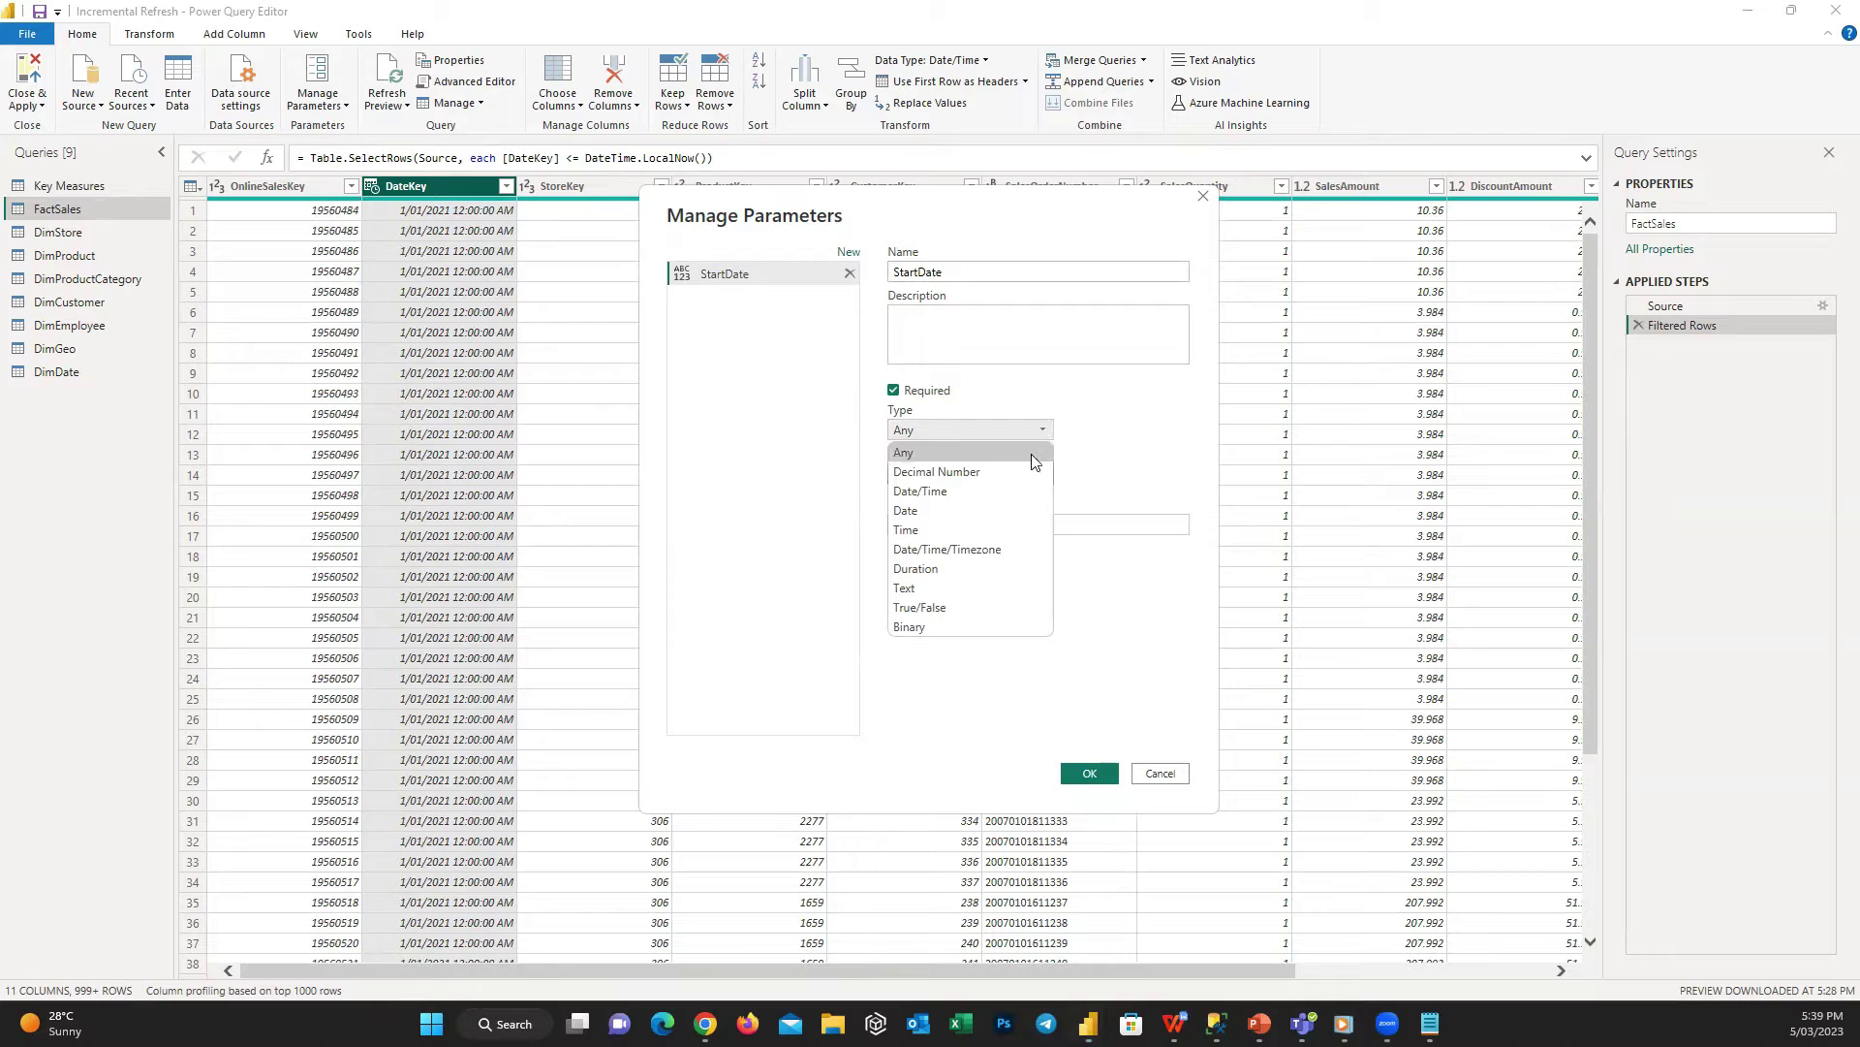
{"action": "left_click", "coordinate": [1013, 491]}
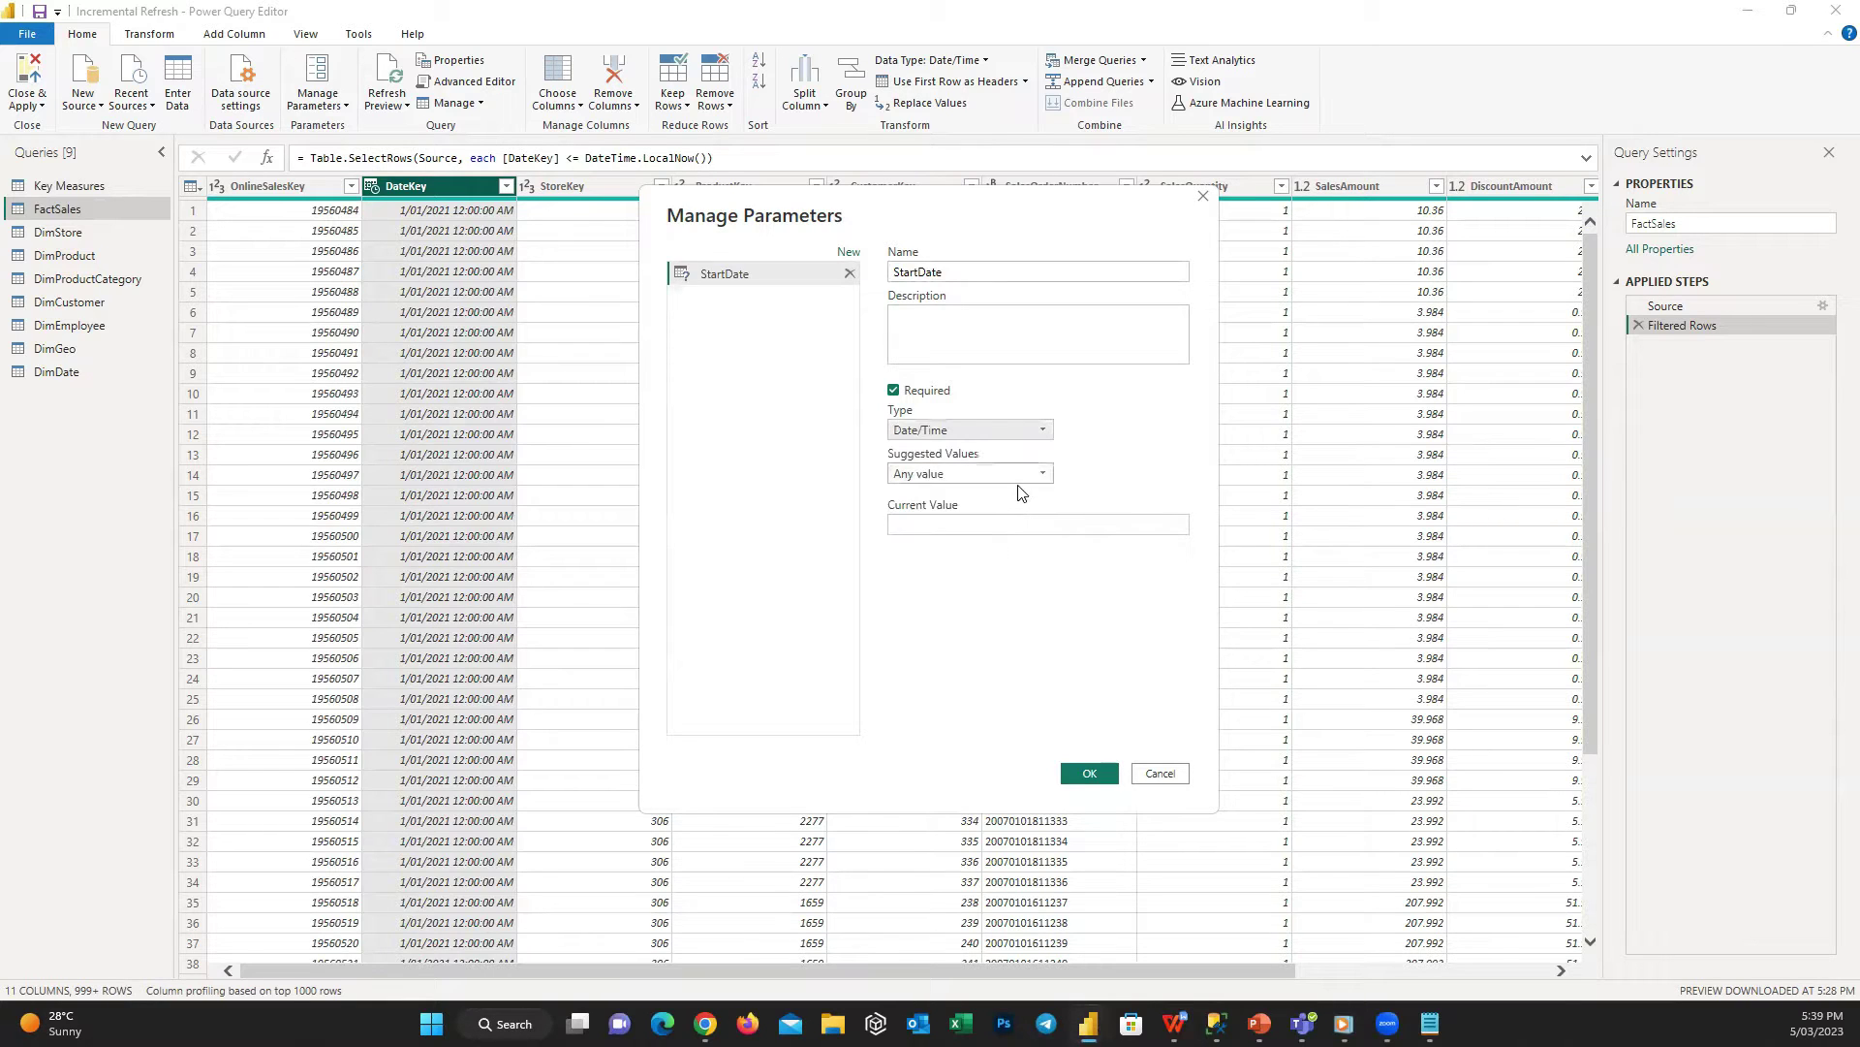
{"action": "left_click", "coordinate": [1019, 525]}
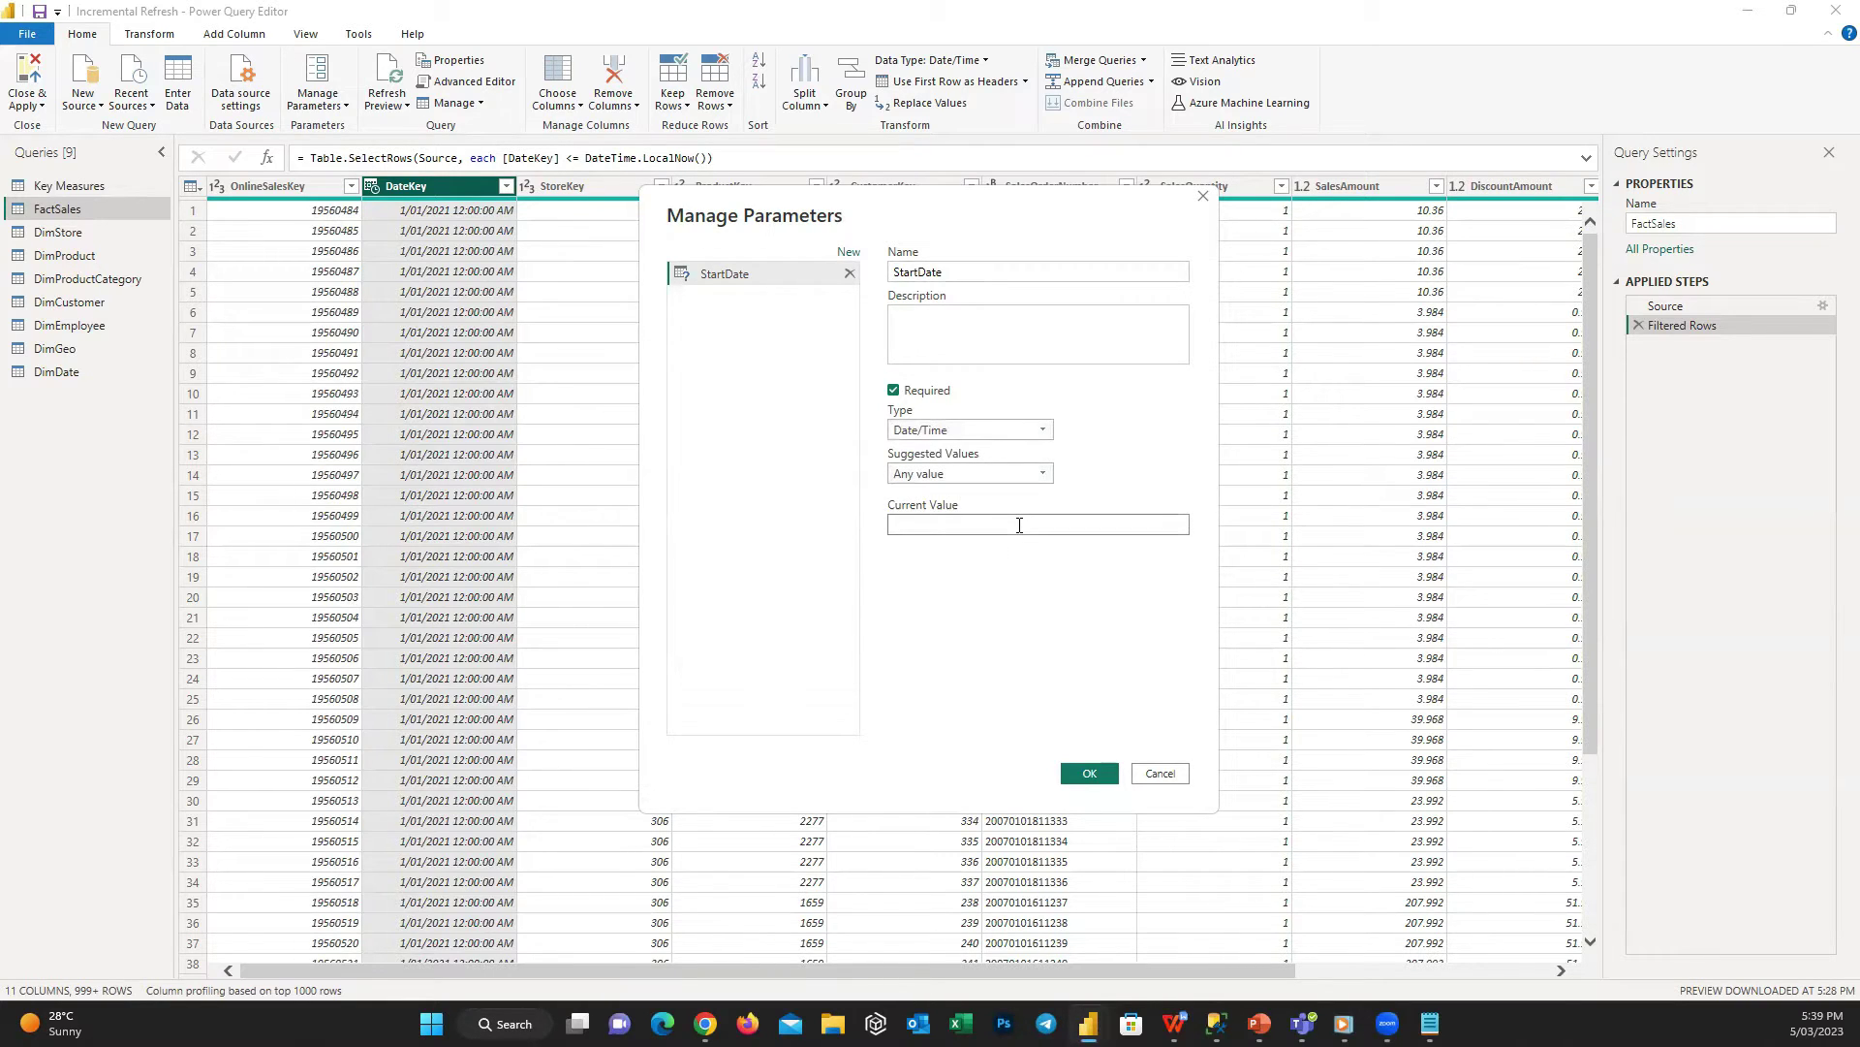
{"action": "type", "text": "01/01/2023"}
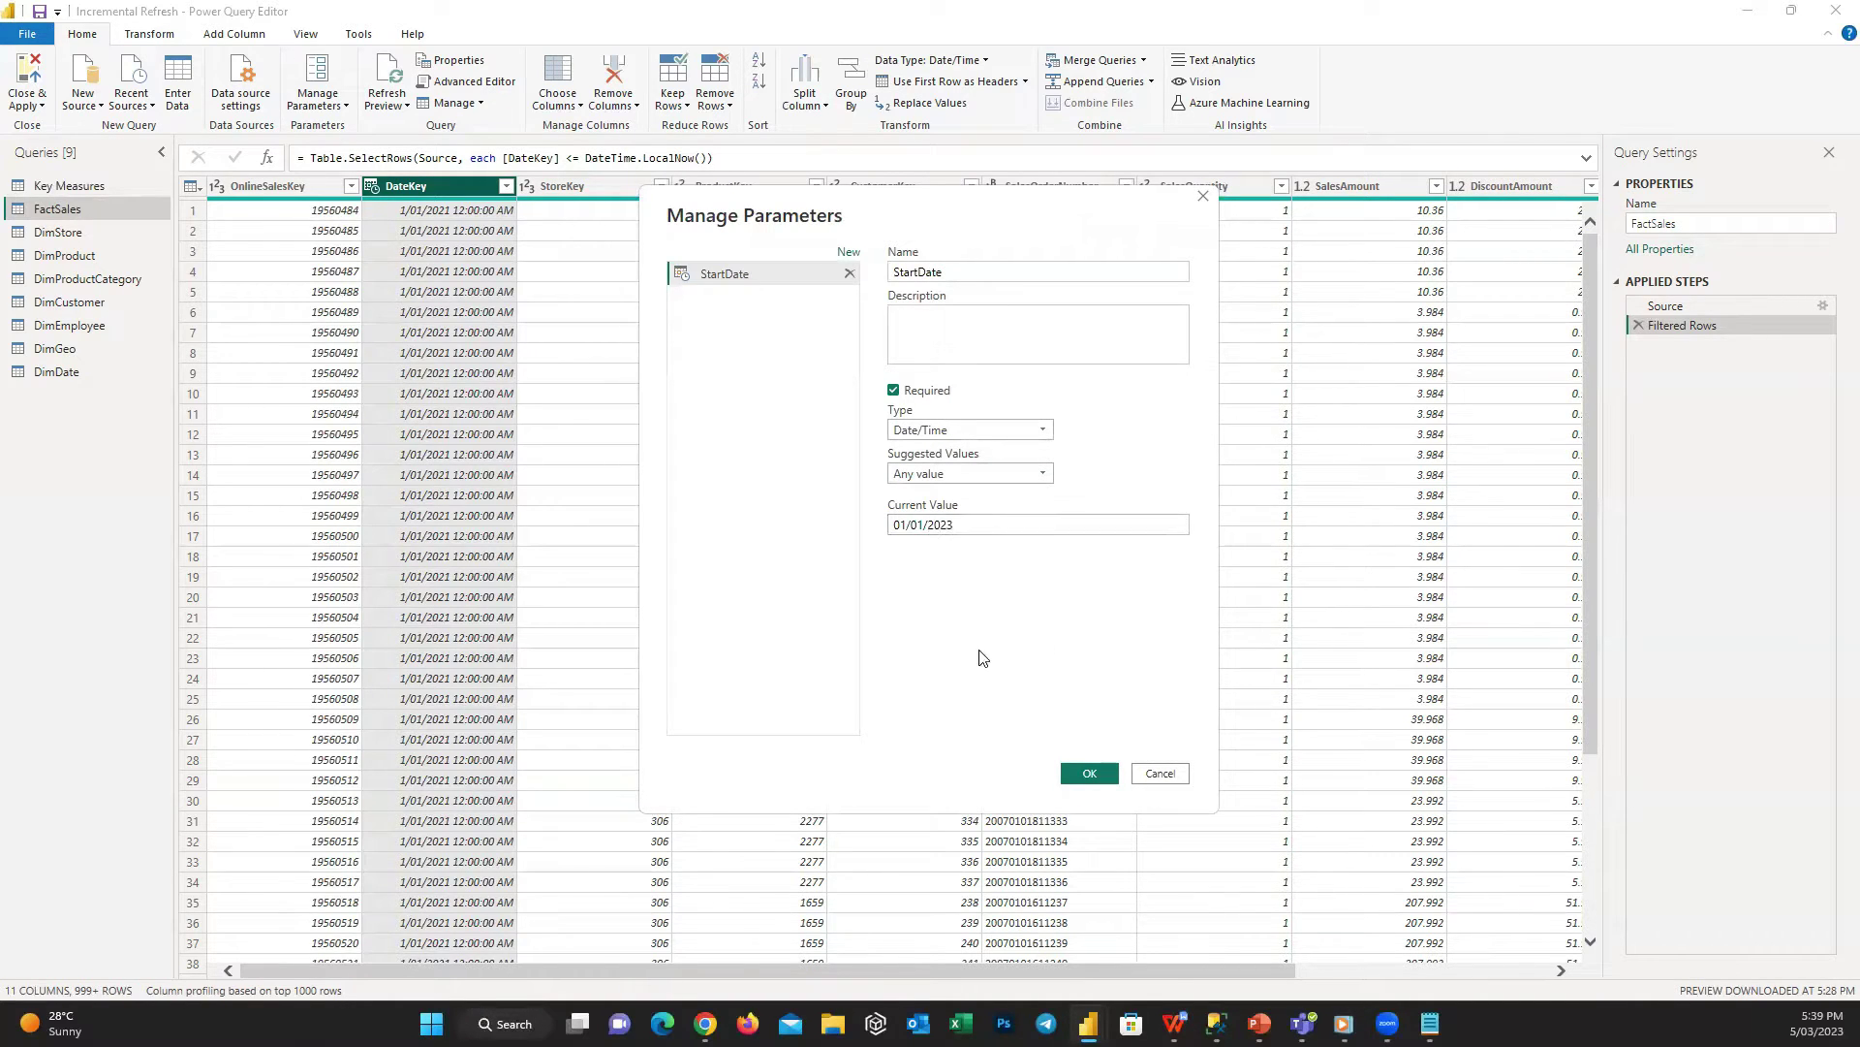
- Add a second required parameter named EndDate of type Date/Time with the current value 04/03/2023, and save both parameters
{"action": "left_click", "coordinate": [854, 253]}
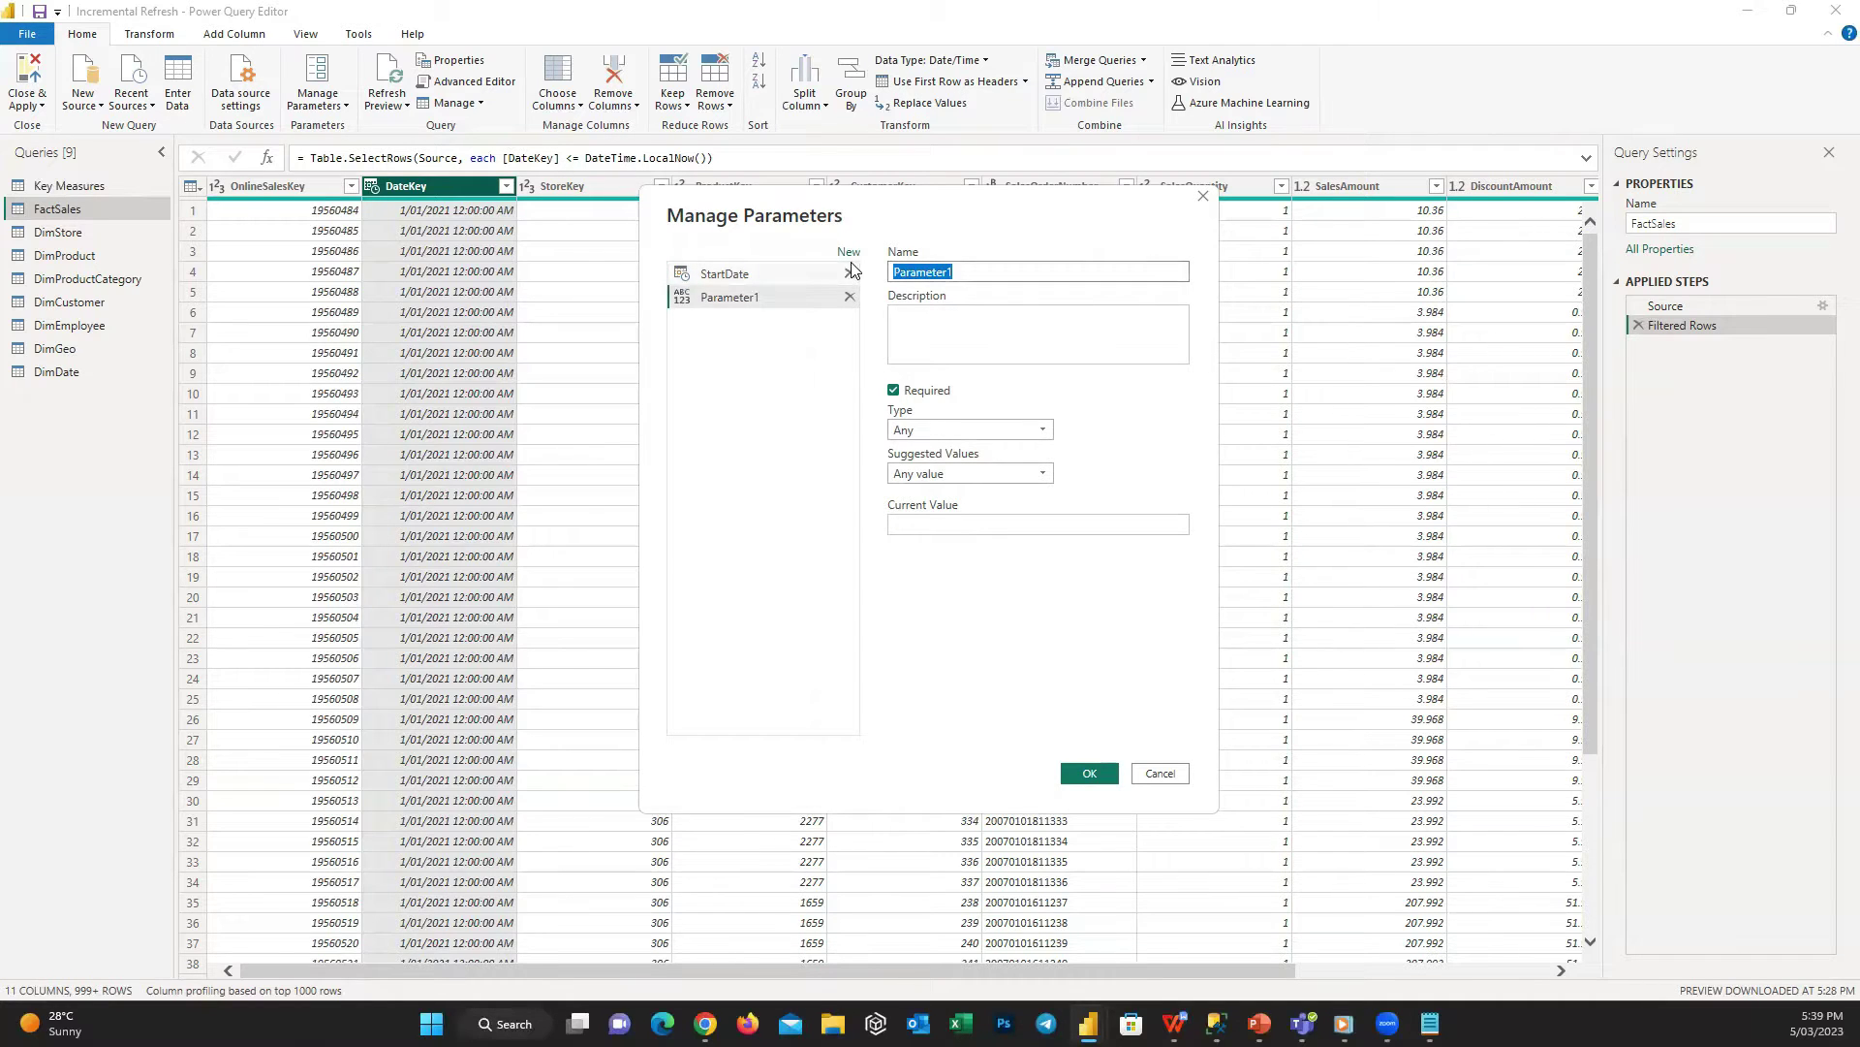
{"action": "type", "text": "EndDate"}
{"action": "left_click", "coordinate": [1017, 430]}
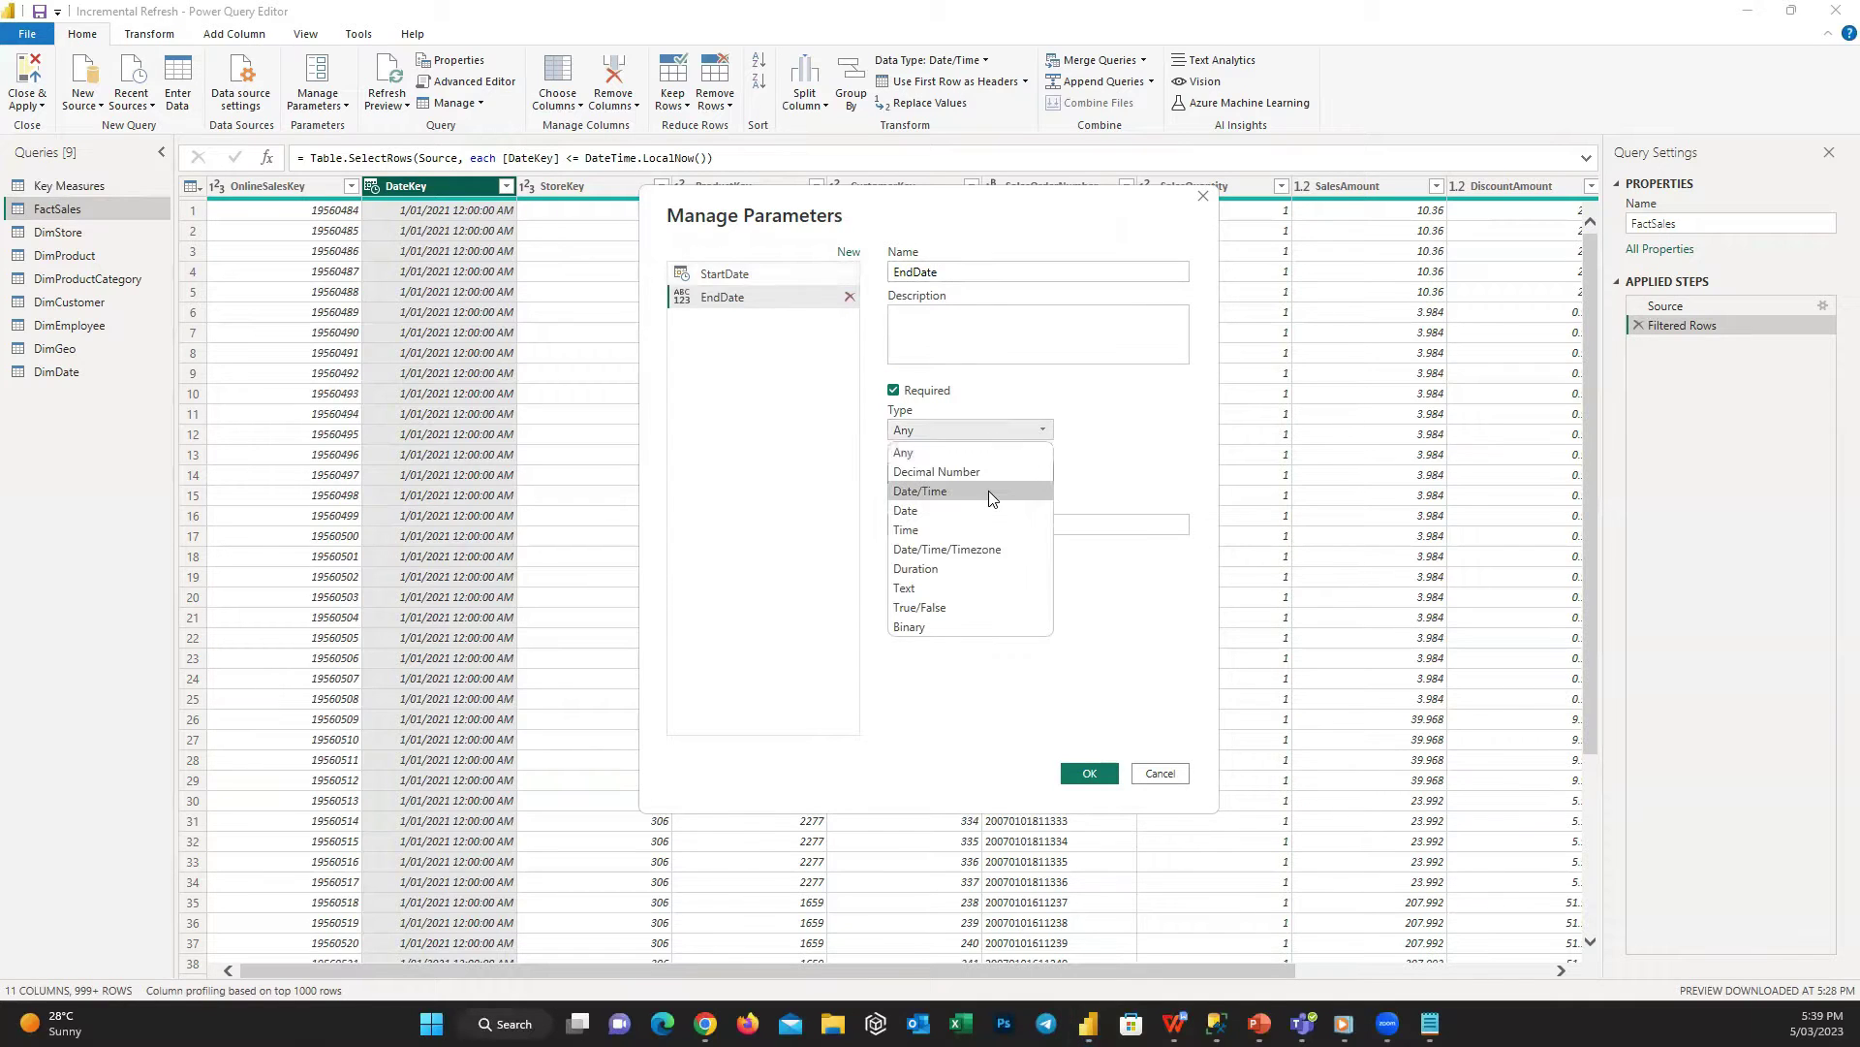
{"action": "left_click", "coordinate": [989, 490]}
{"action": "left_click", "coordinate": [981, 521]}
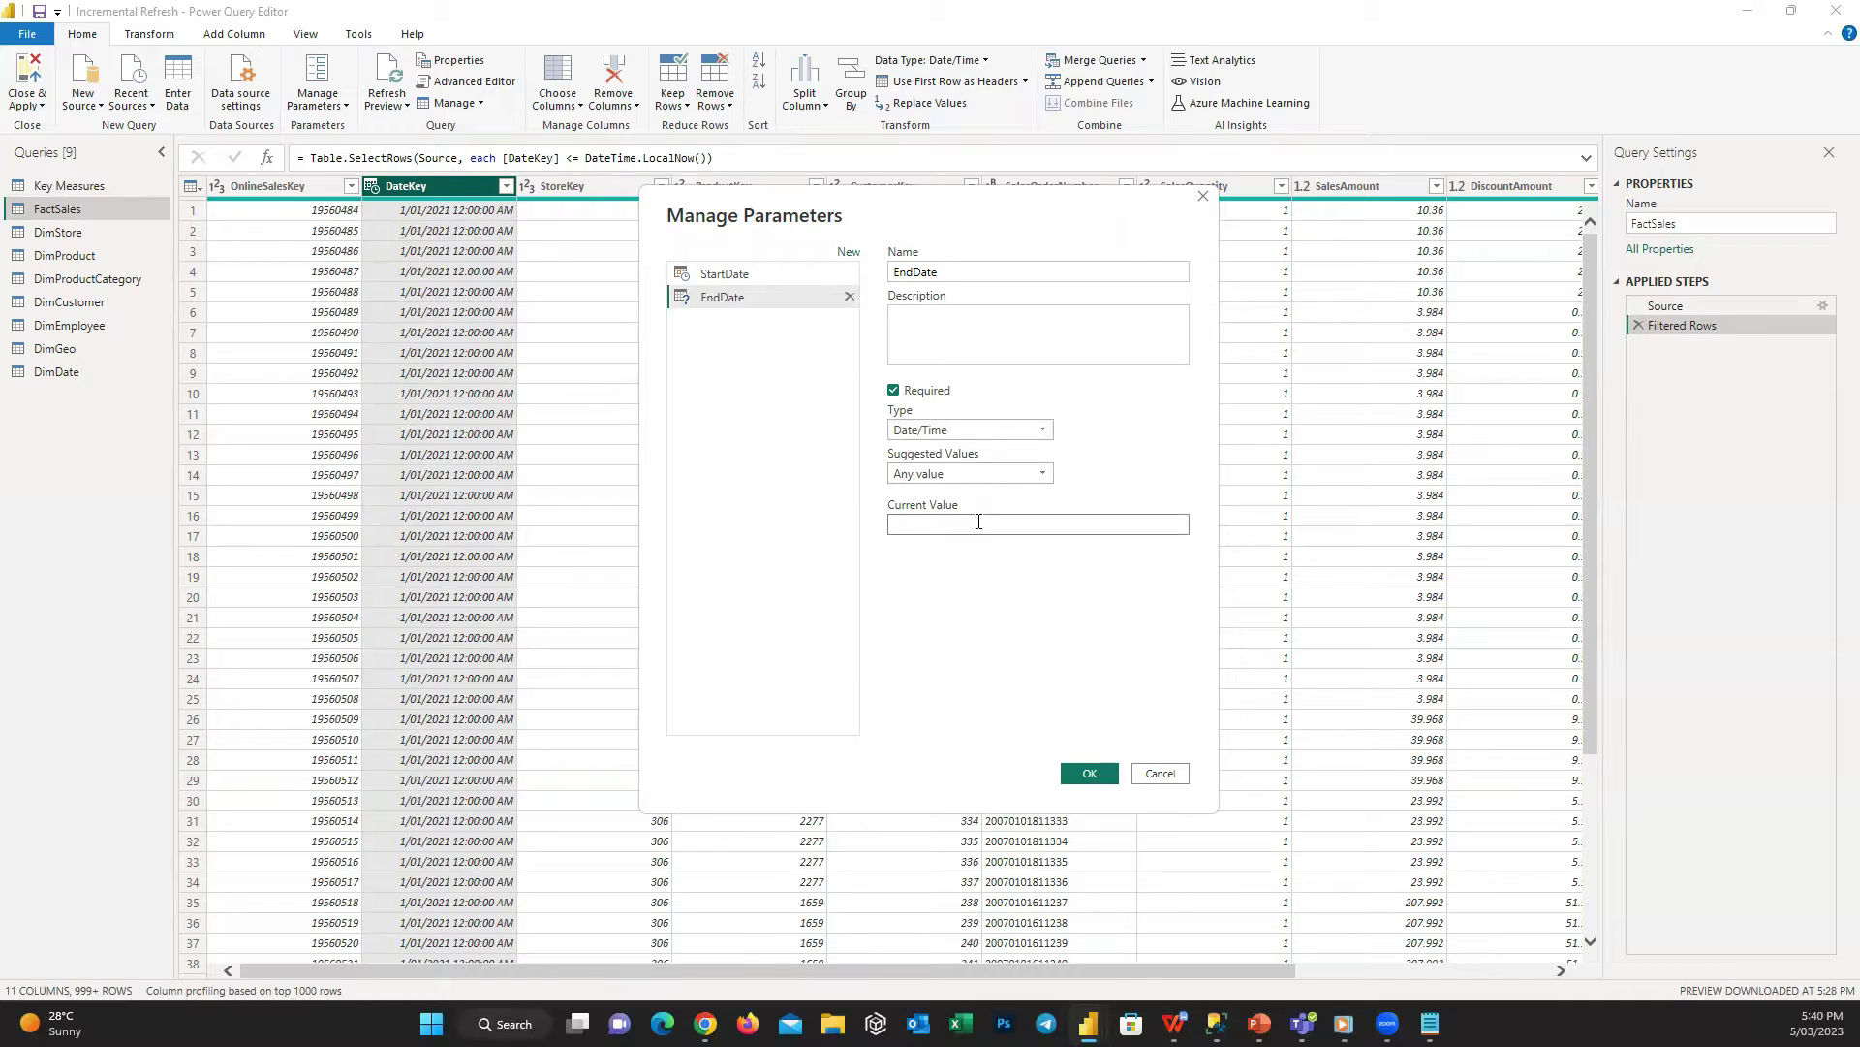
{"action": "type", "text": "04/03/2"}
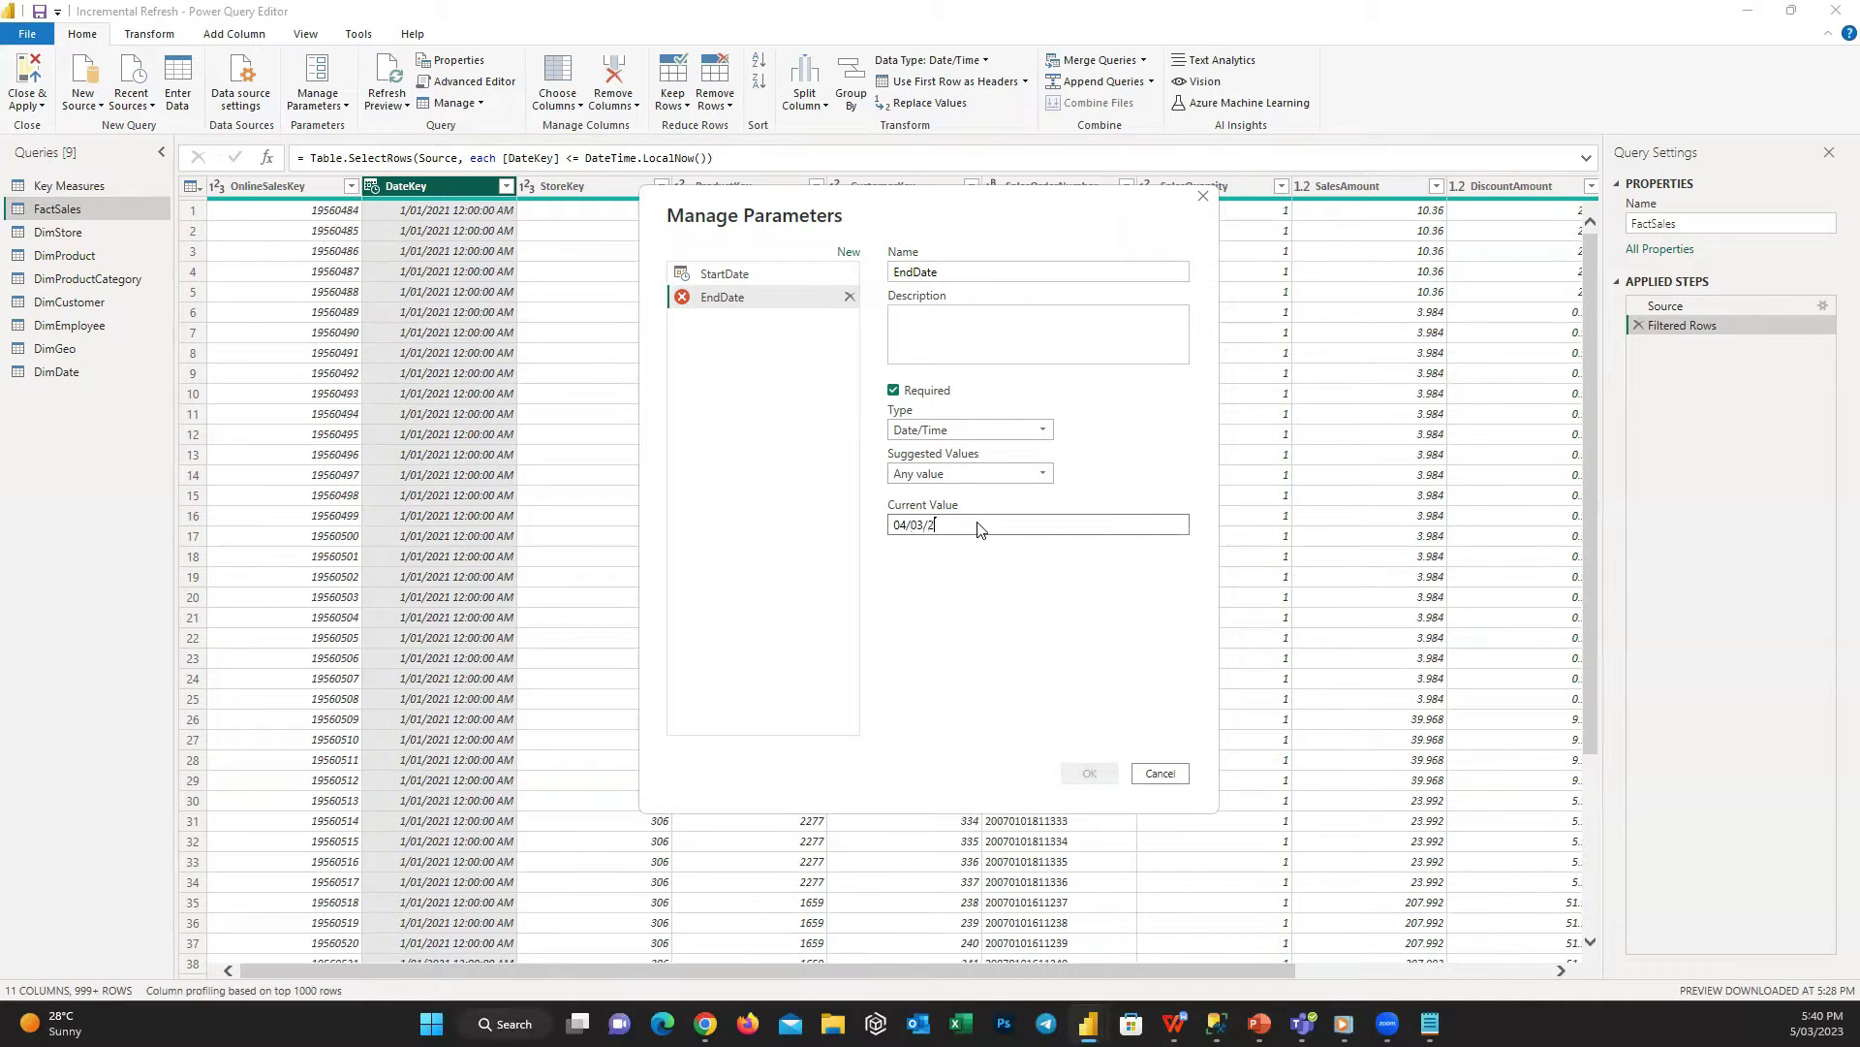
{"action": "type", "text": "023"}
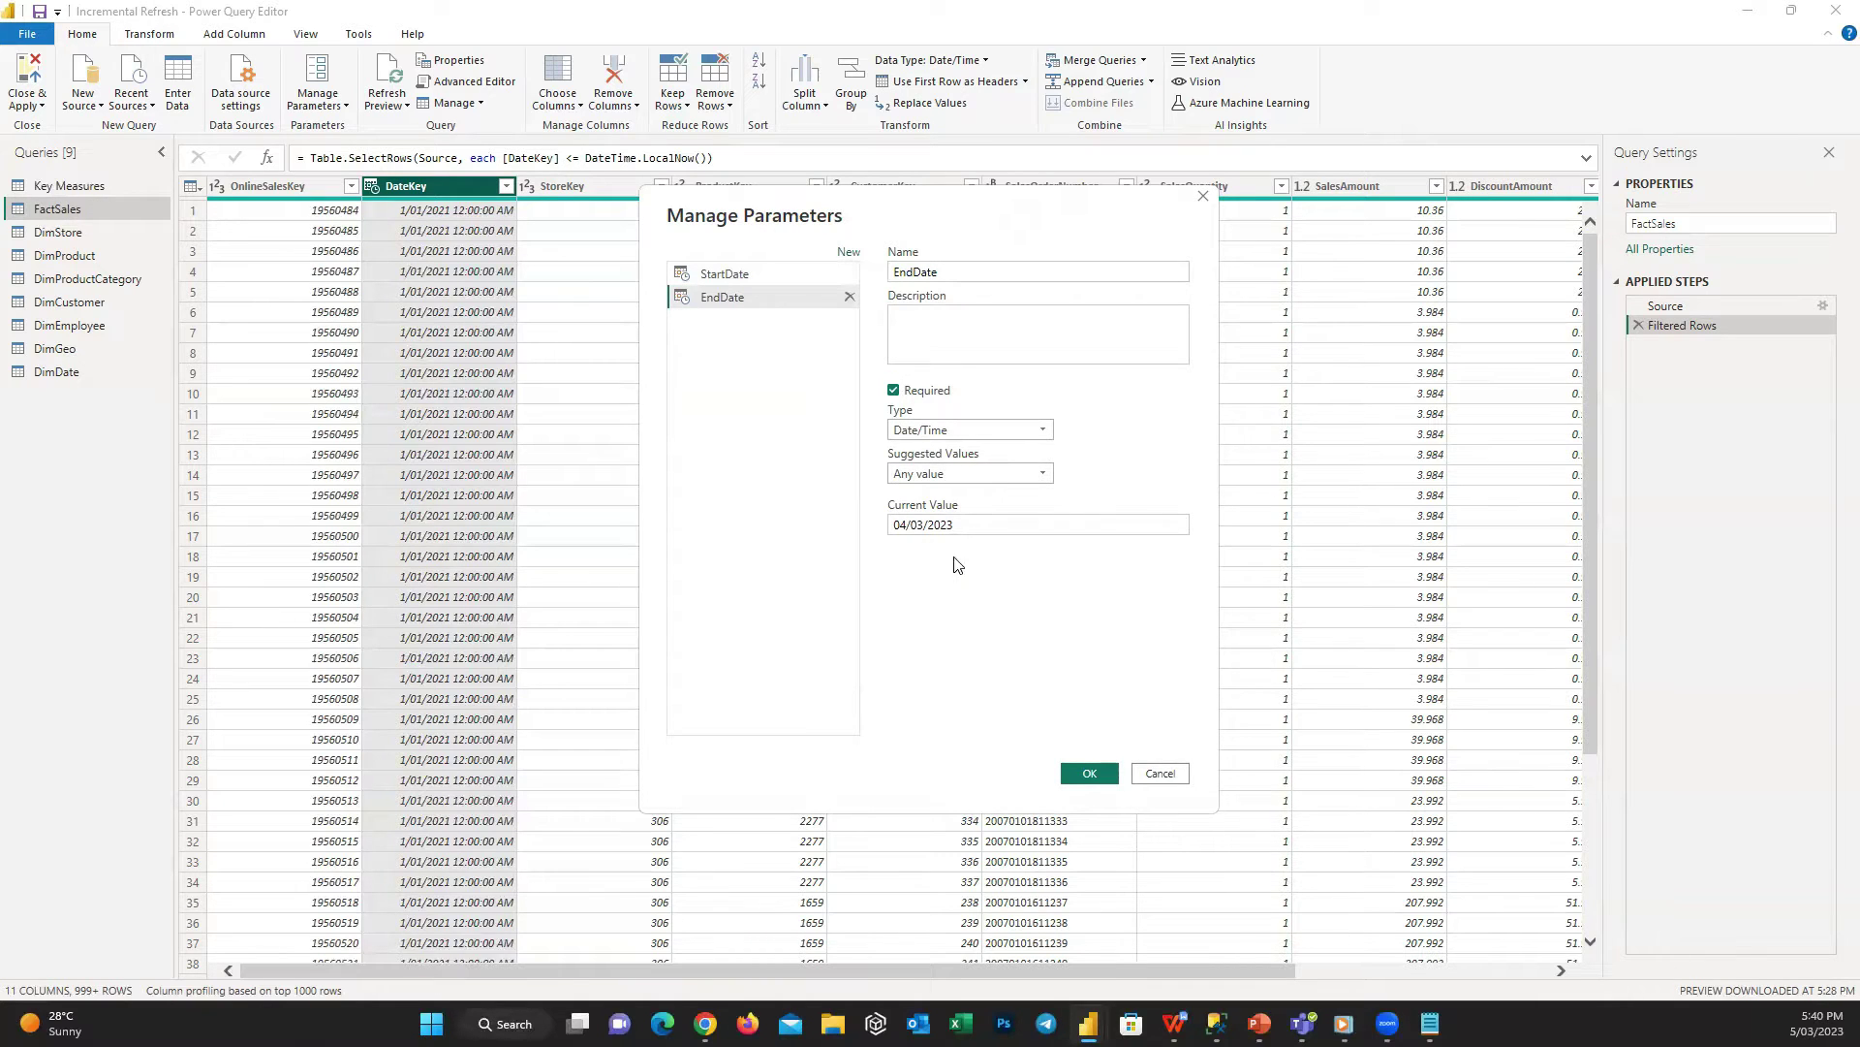
{"action": "left_click", "coordinate": [1089, 773]}
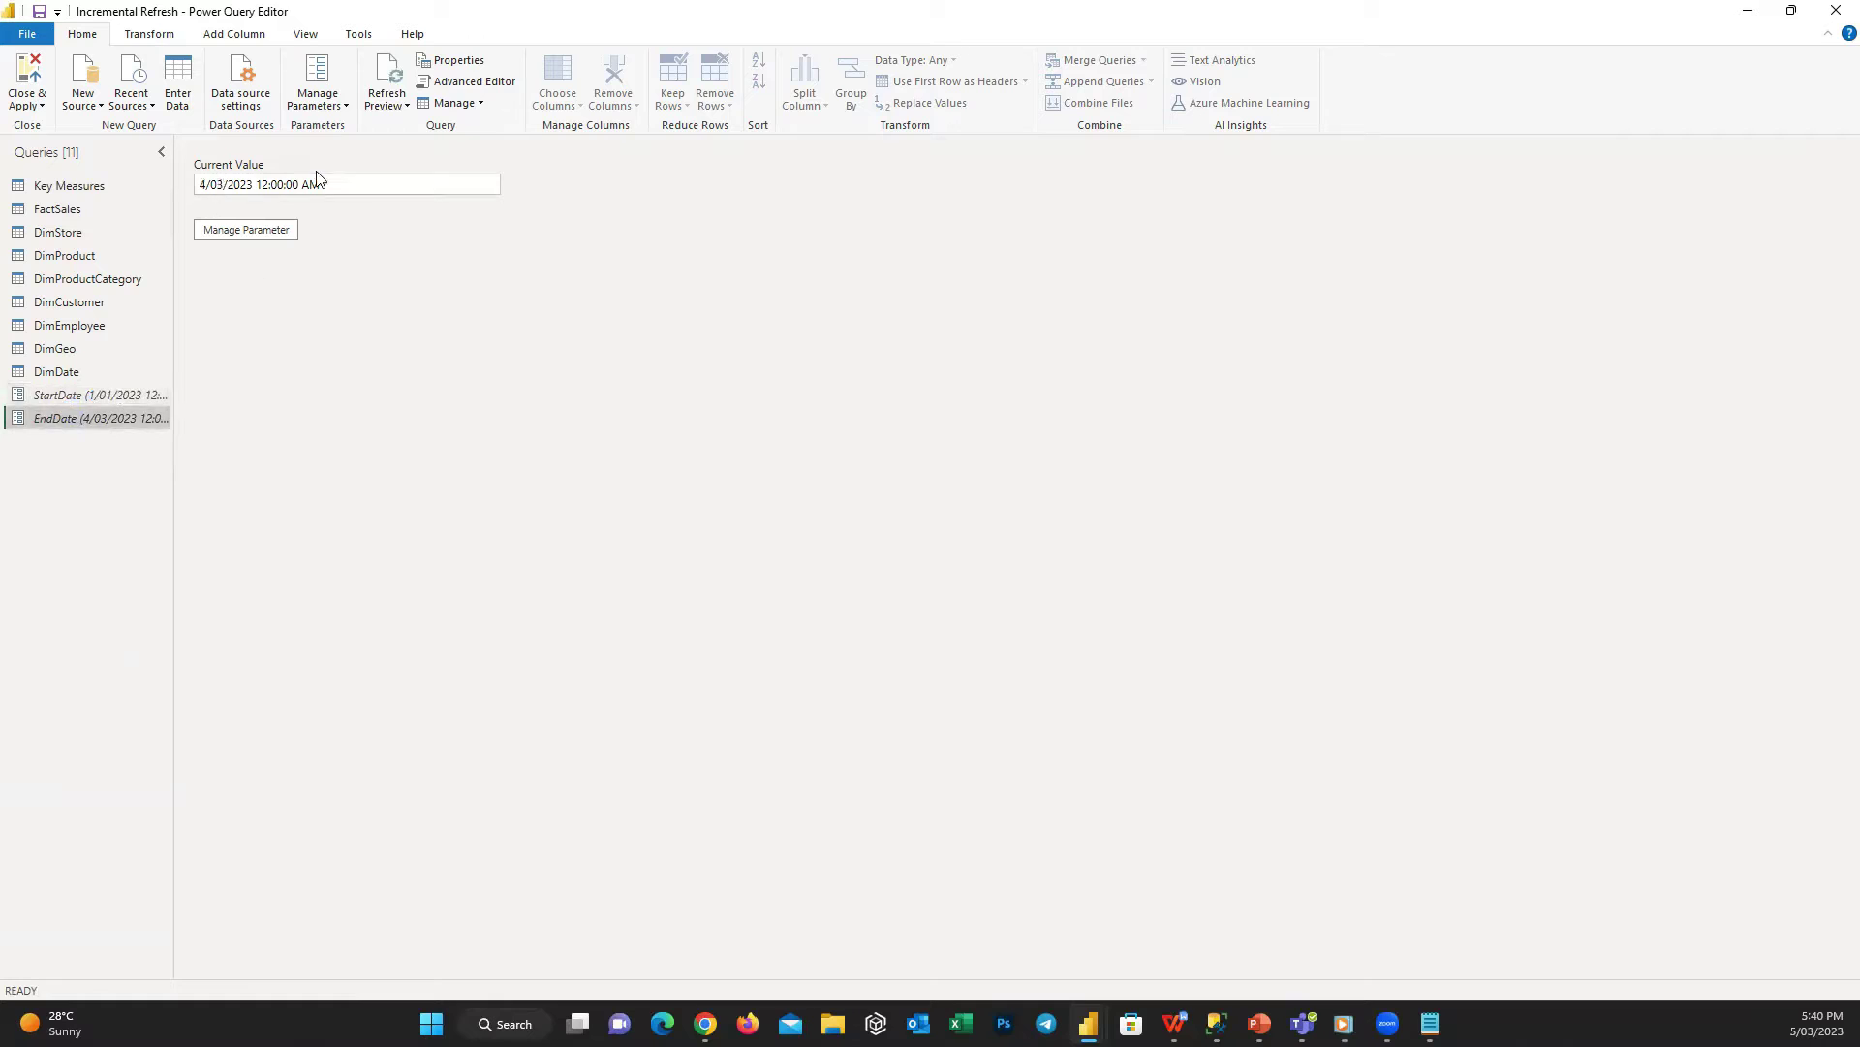
- Review the date and time values stored in the StartDate and EndDate parameters
{"action": "left_click_drag", "start_coordinate": [257, 186], "coordinate": [343, 320]}
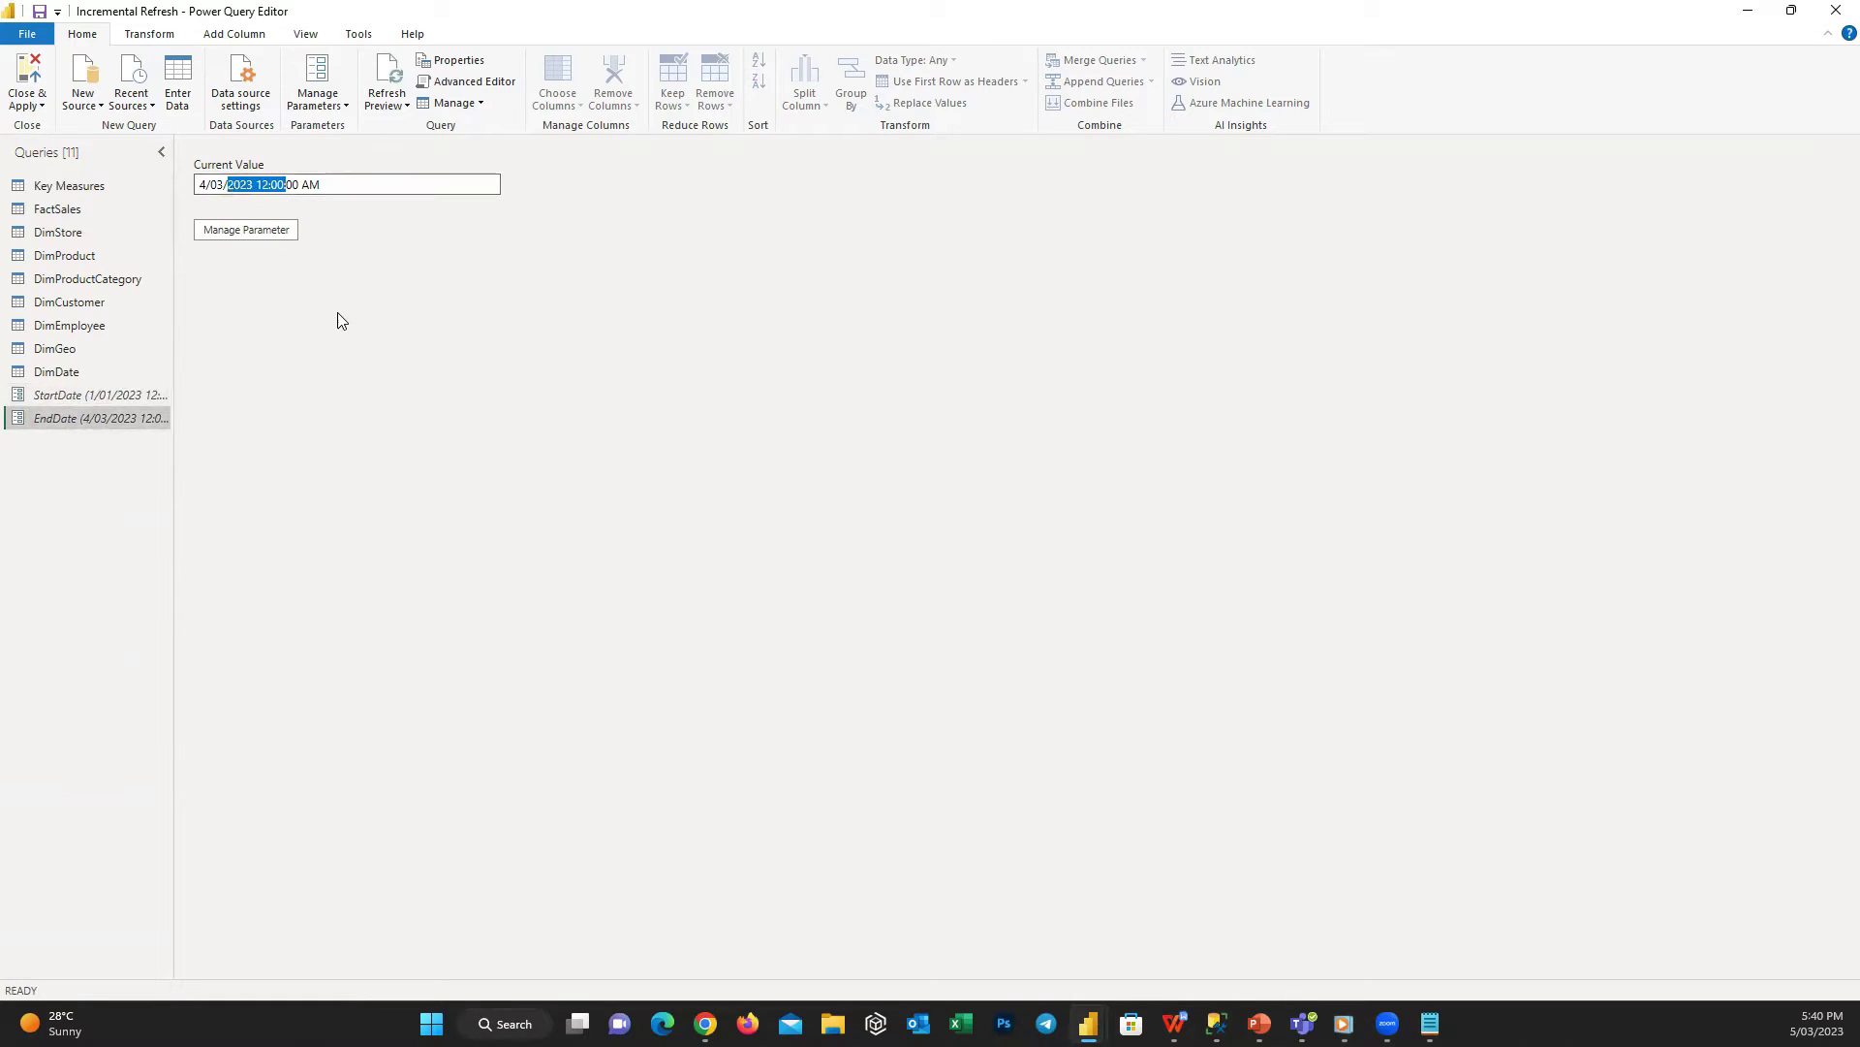
{"action": "left_click", "coordinate": [78, 400]}
{"action": "left_click", "coordinate": [89, 418]}
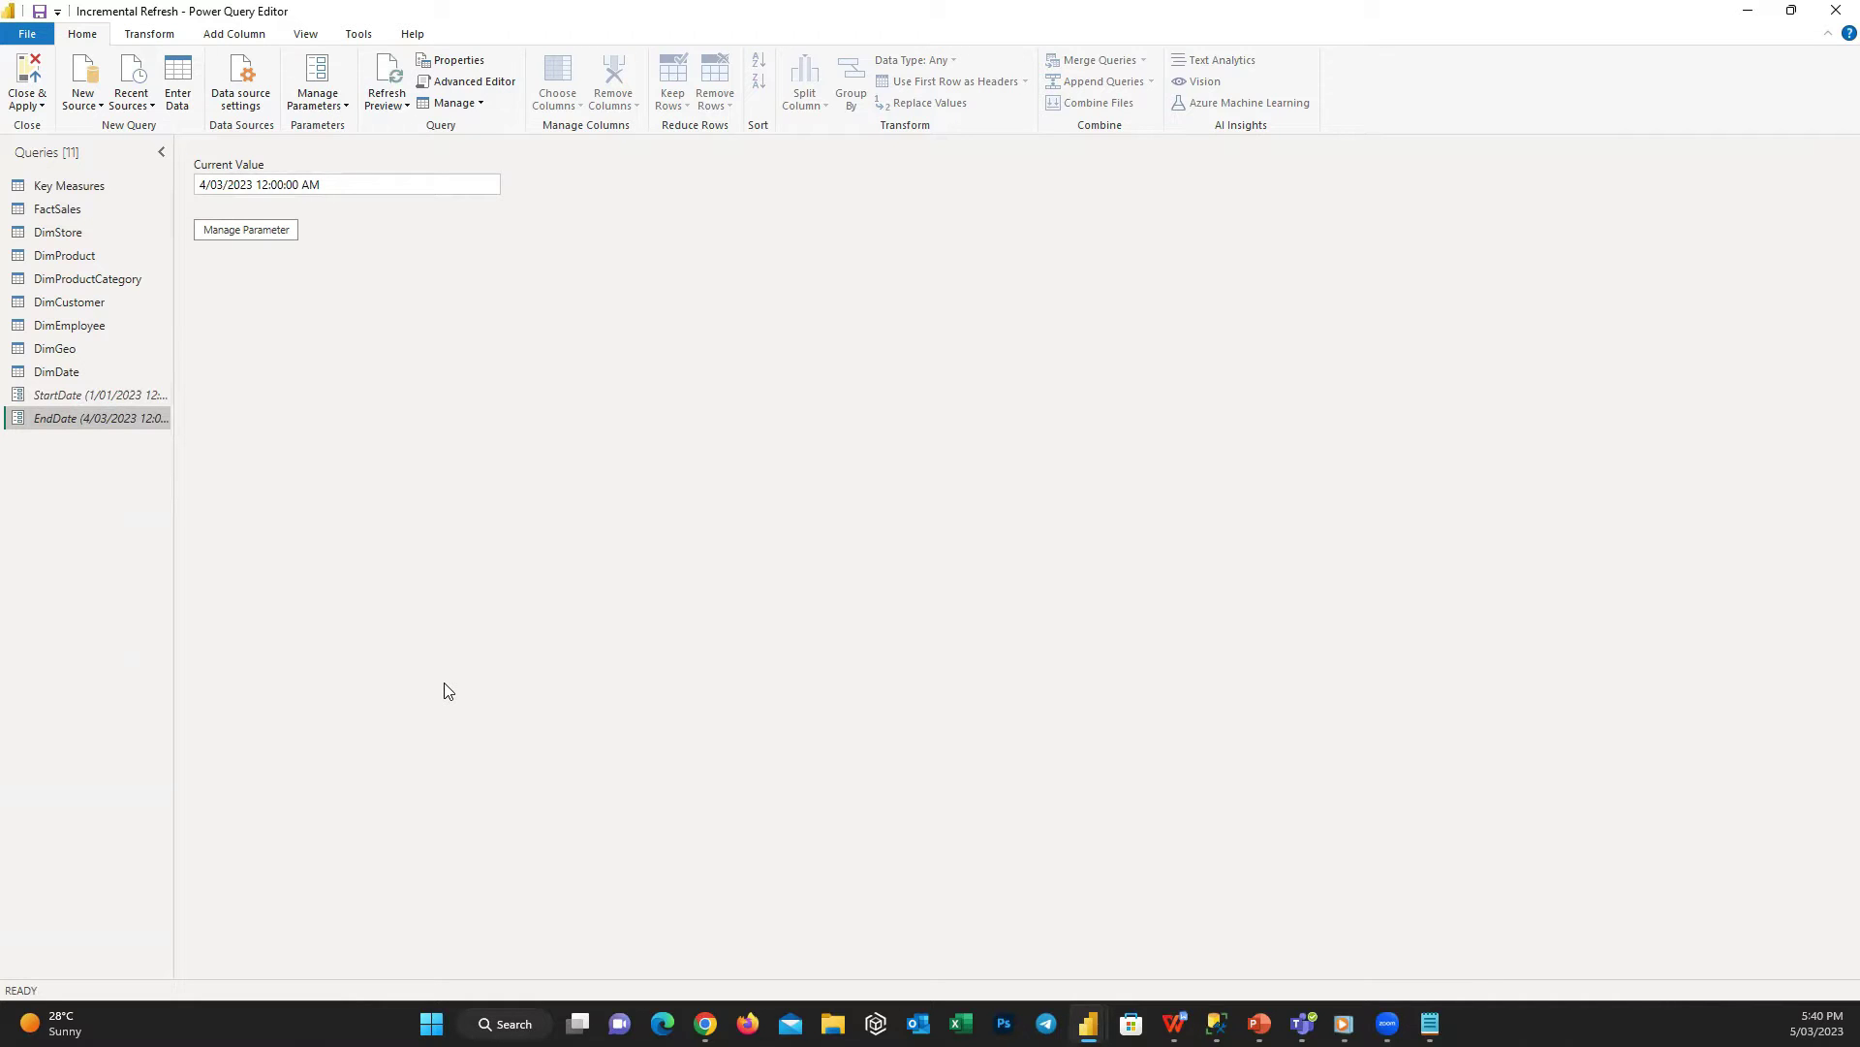
- Start a custom filter on the DateKey column of FactSales with the condition "is after or equal to" the StartDate parameter
{"action": "left_click", "coordinate": [73, 210]}
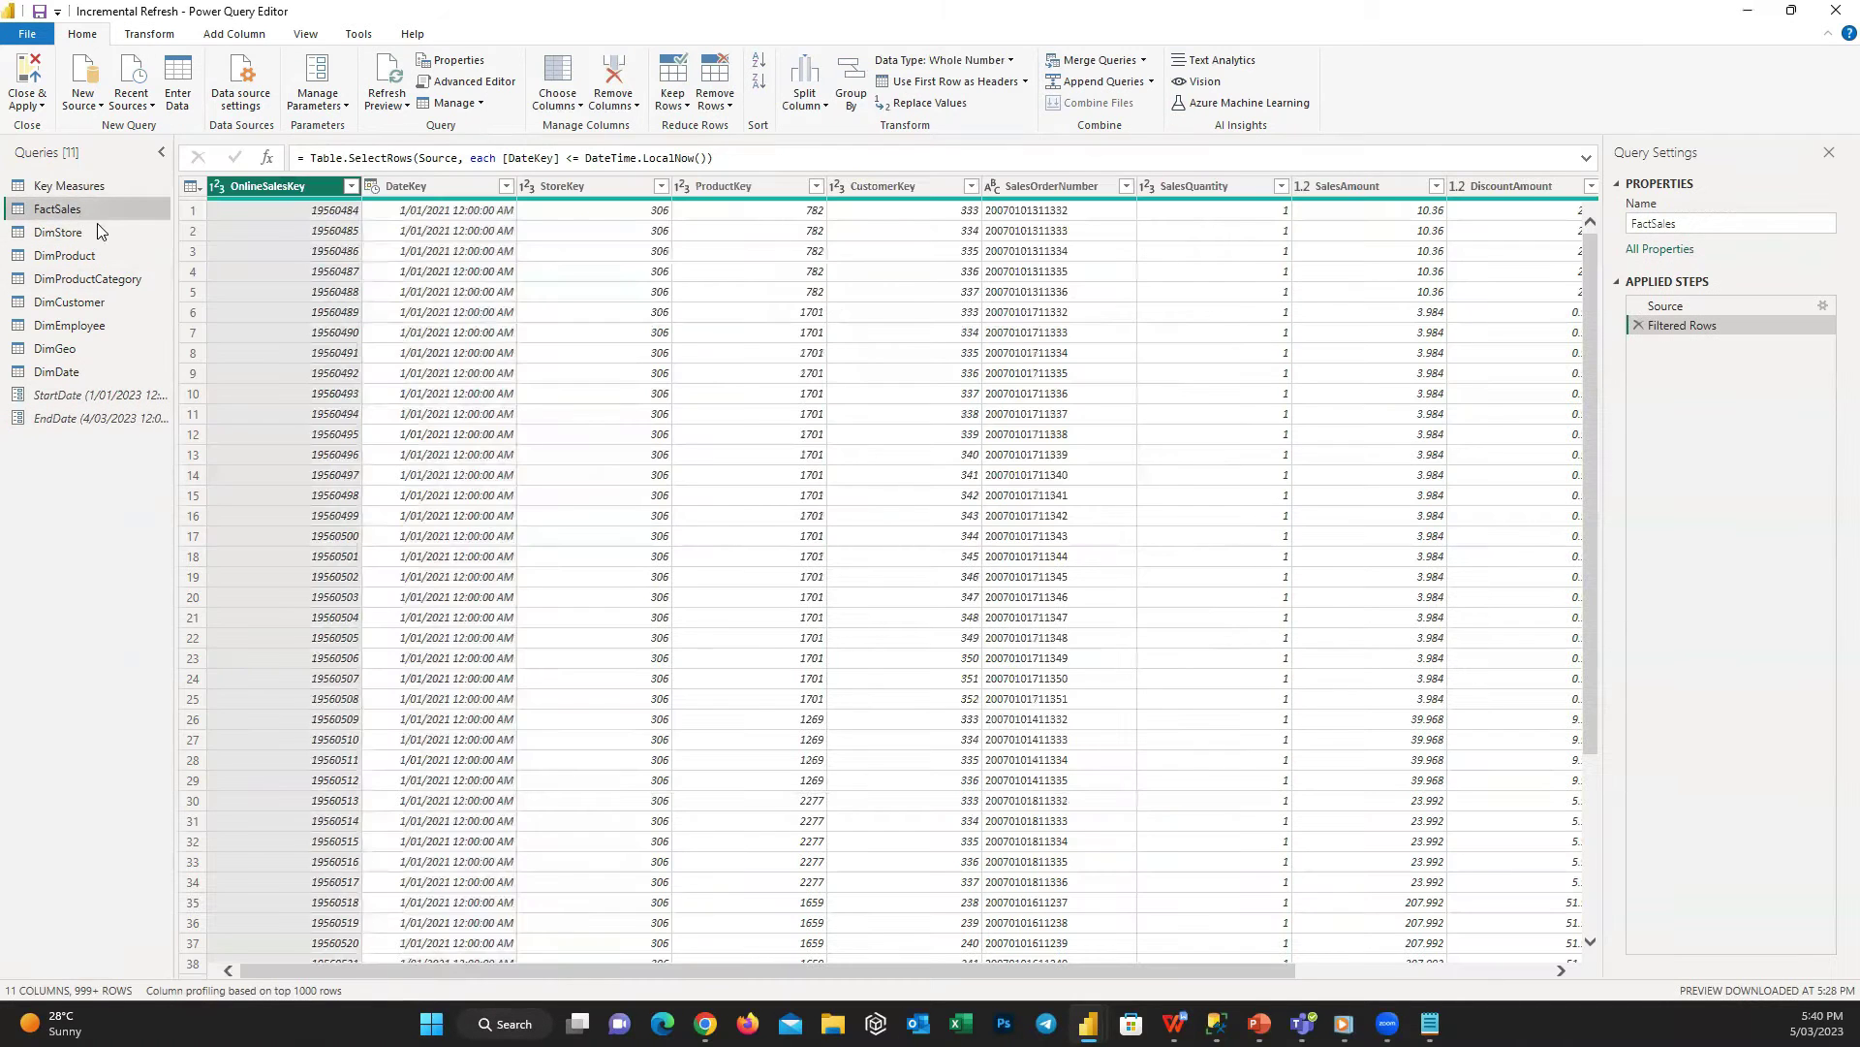
{"action": "left_click", "coordinate": [416, 187]}
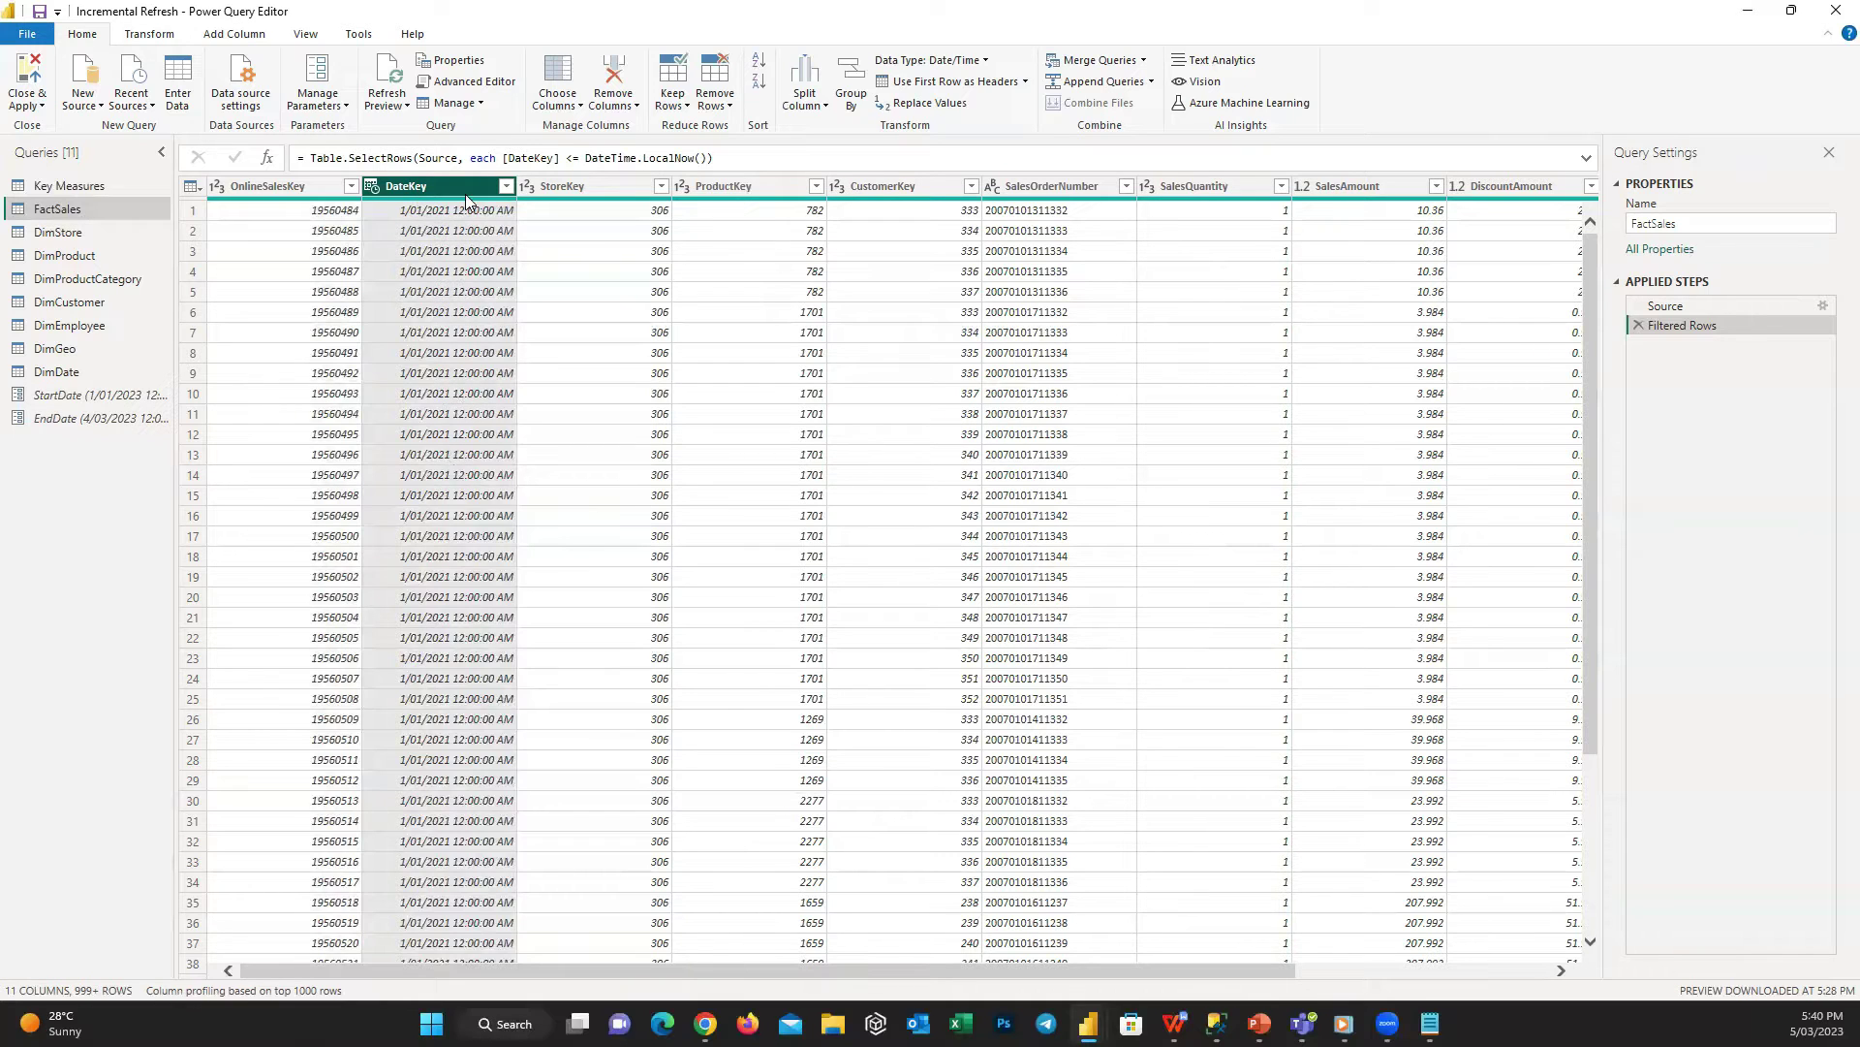
{"action": "left_click", "coordinate": [506, 187]}
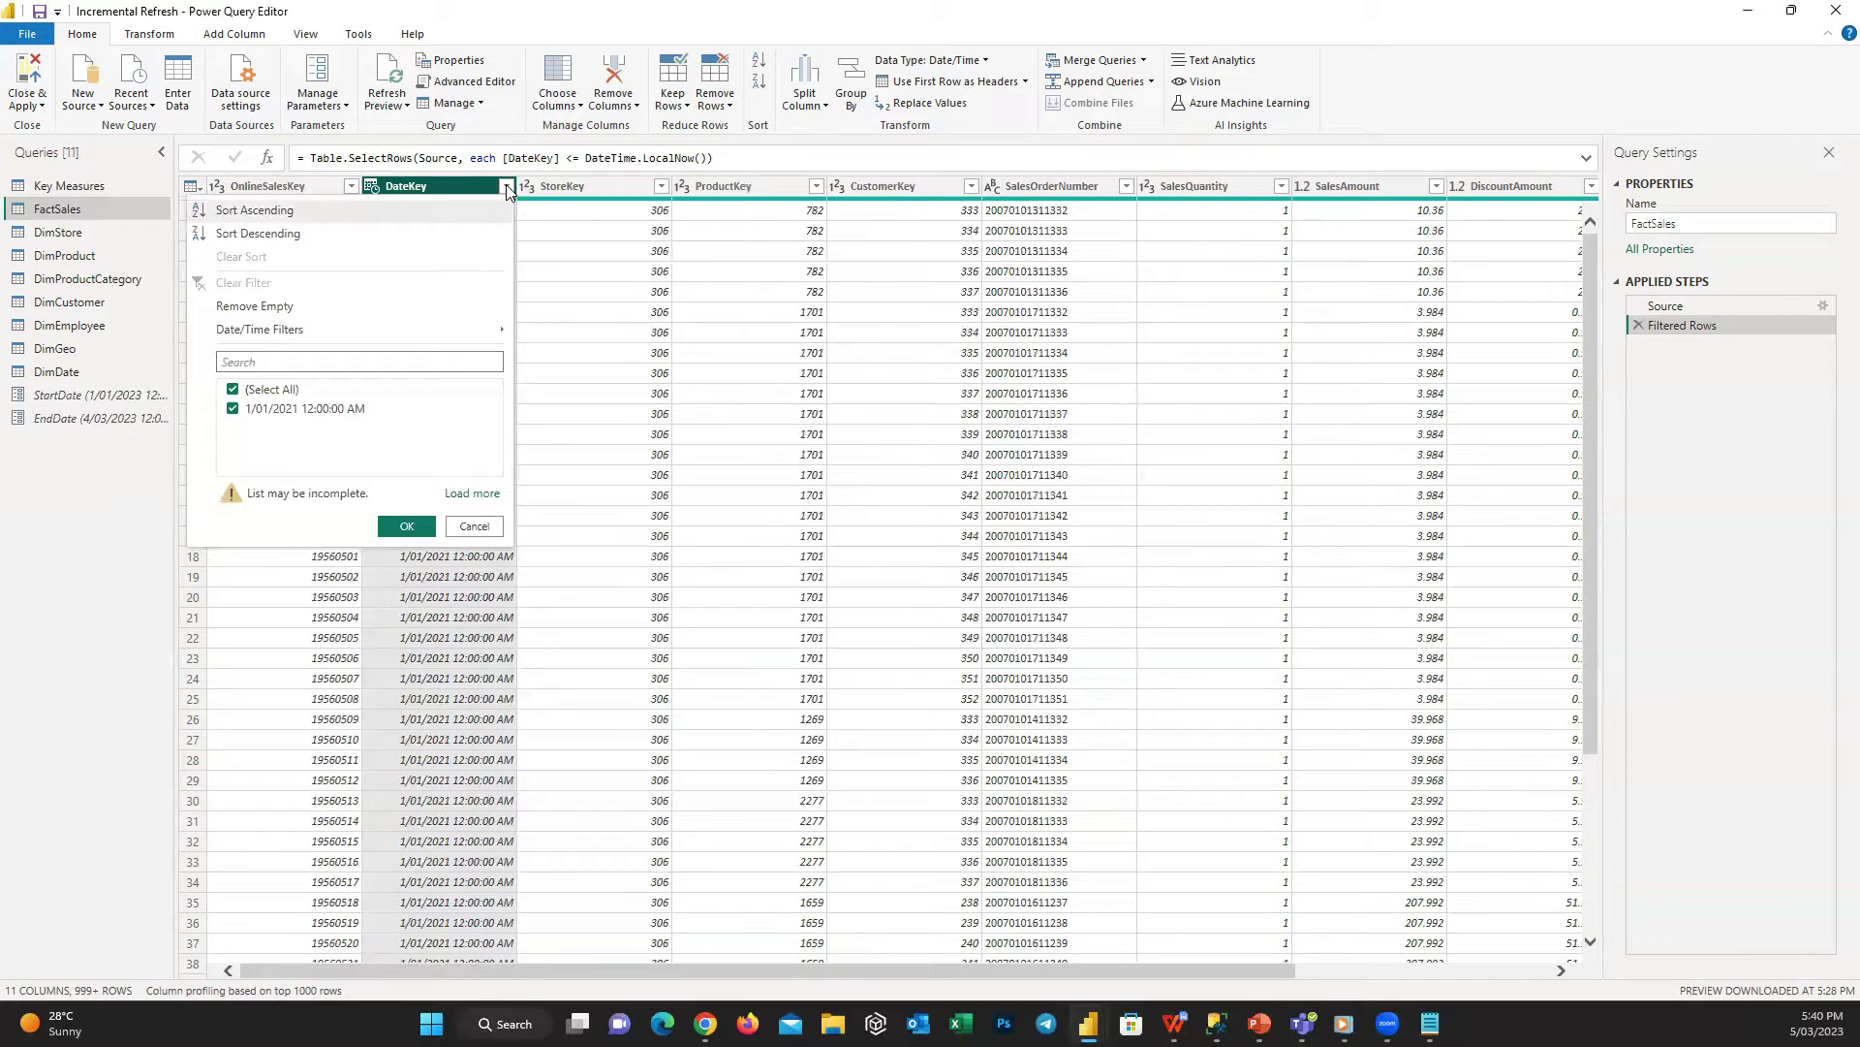
{"action": "mouse_move", "coordinate": [411, 334]}
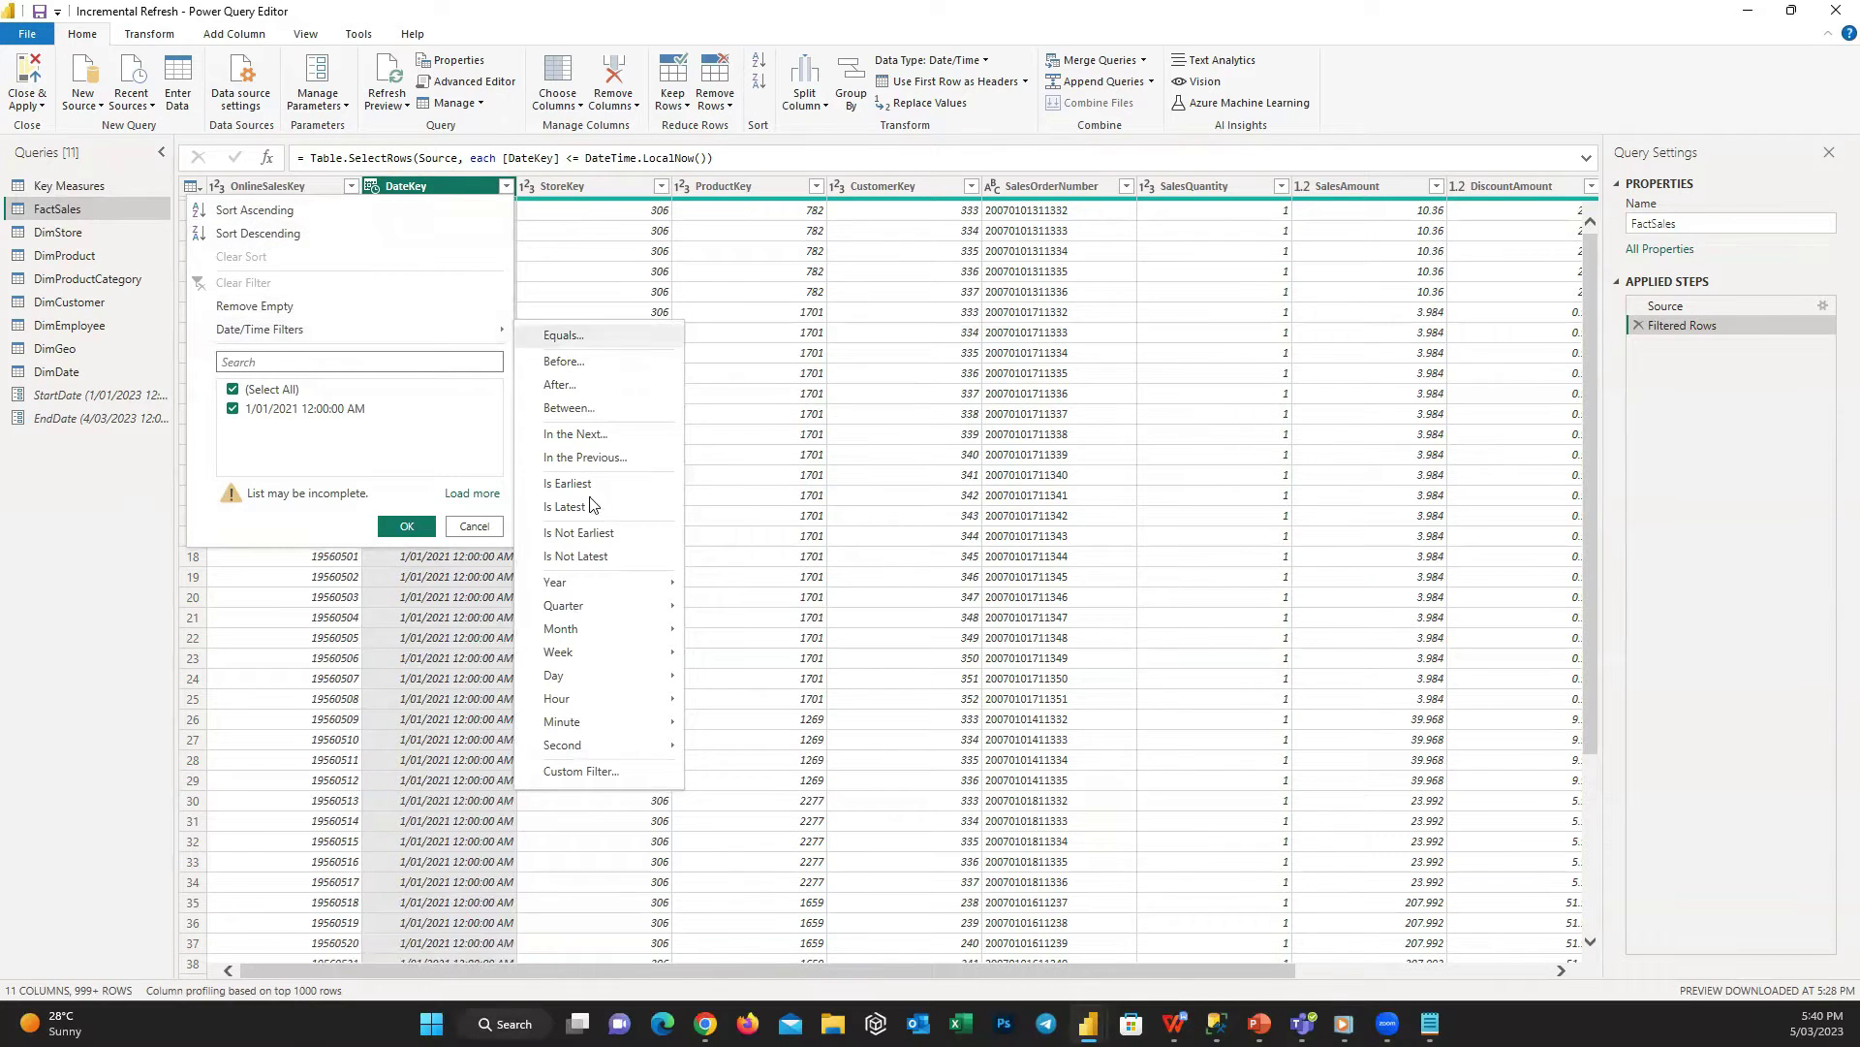
{"action": "left_click", "coordinate": [610, 772]}
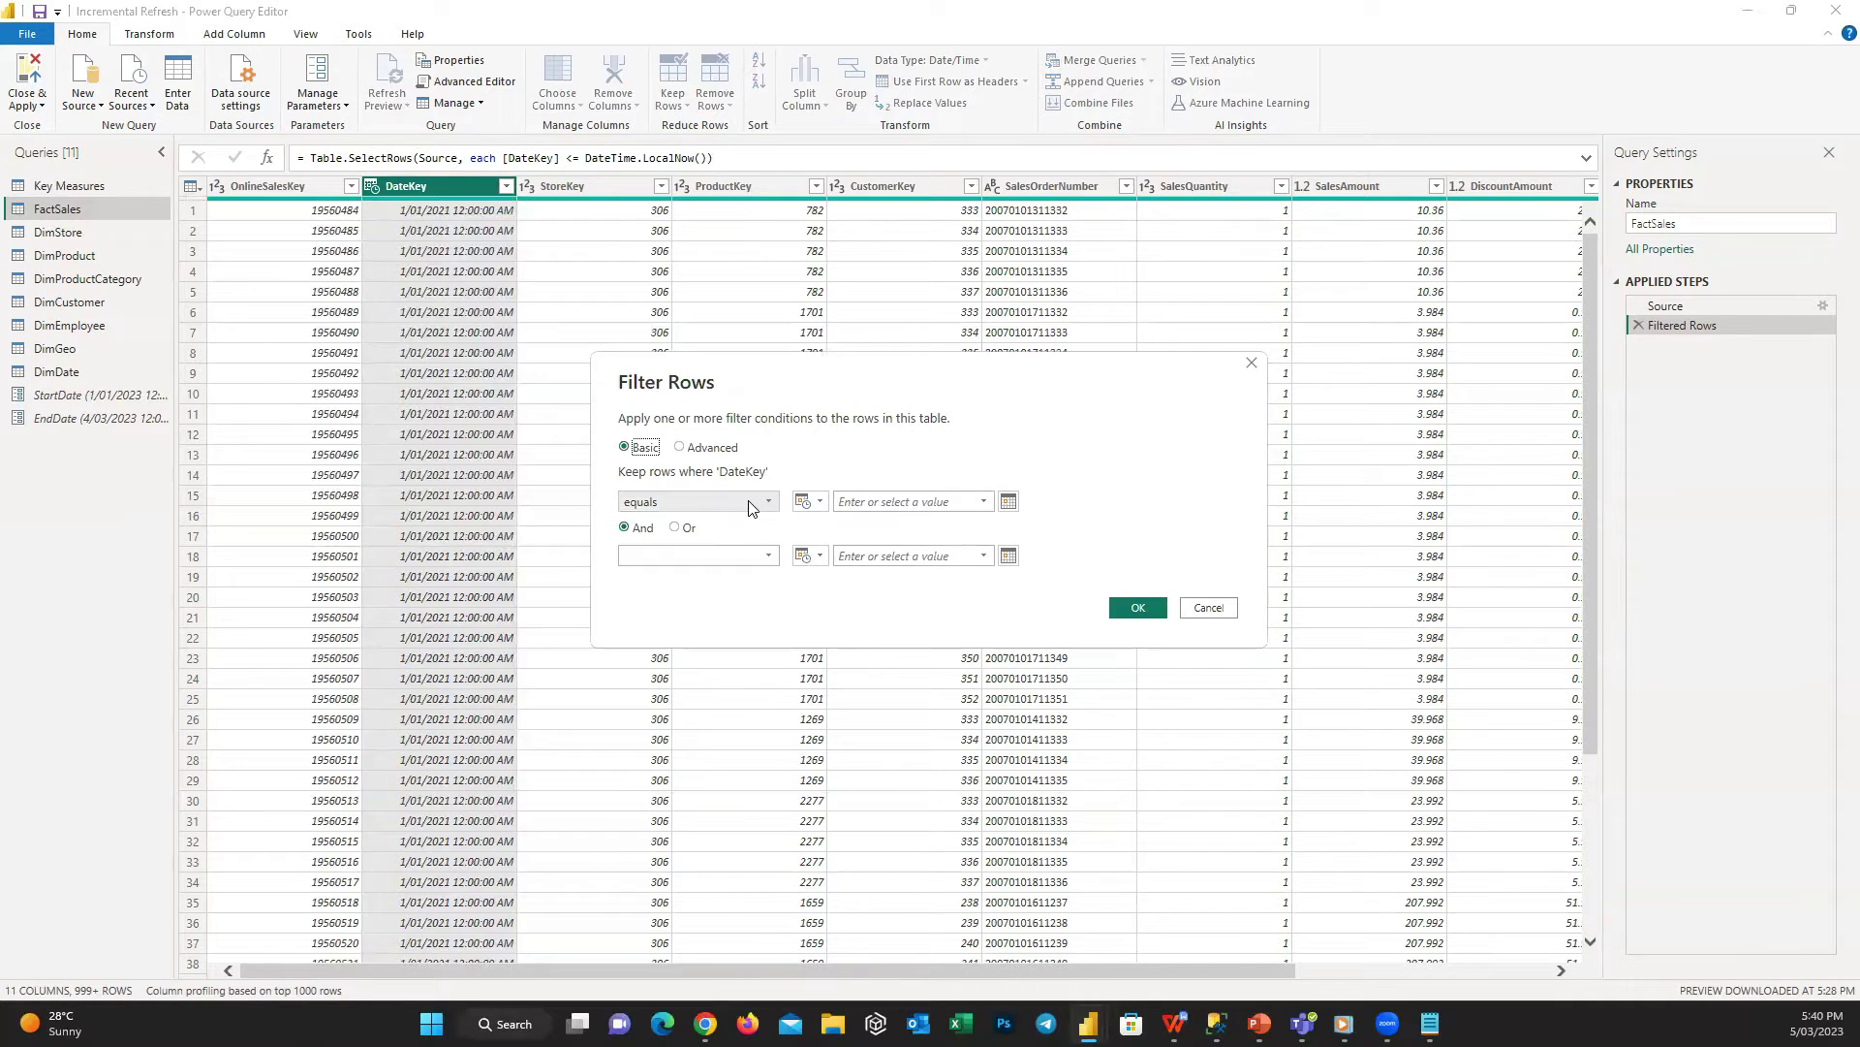
{"action": "left_click", "coordinate": [771, 504]}
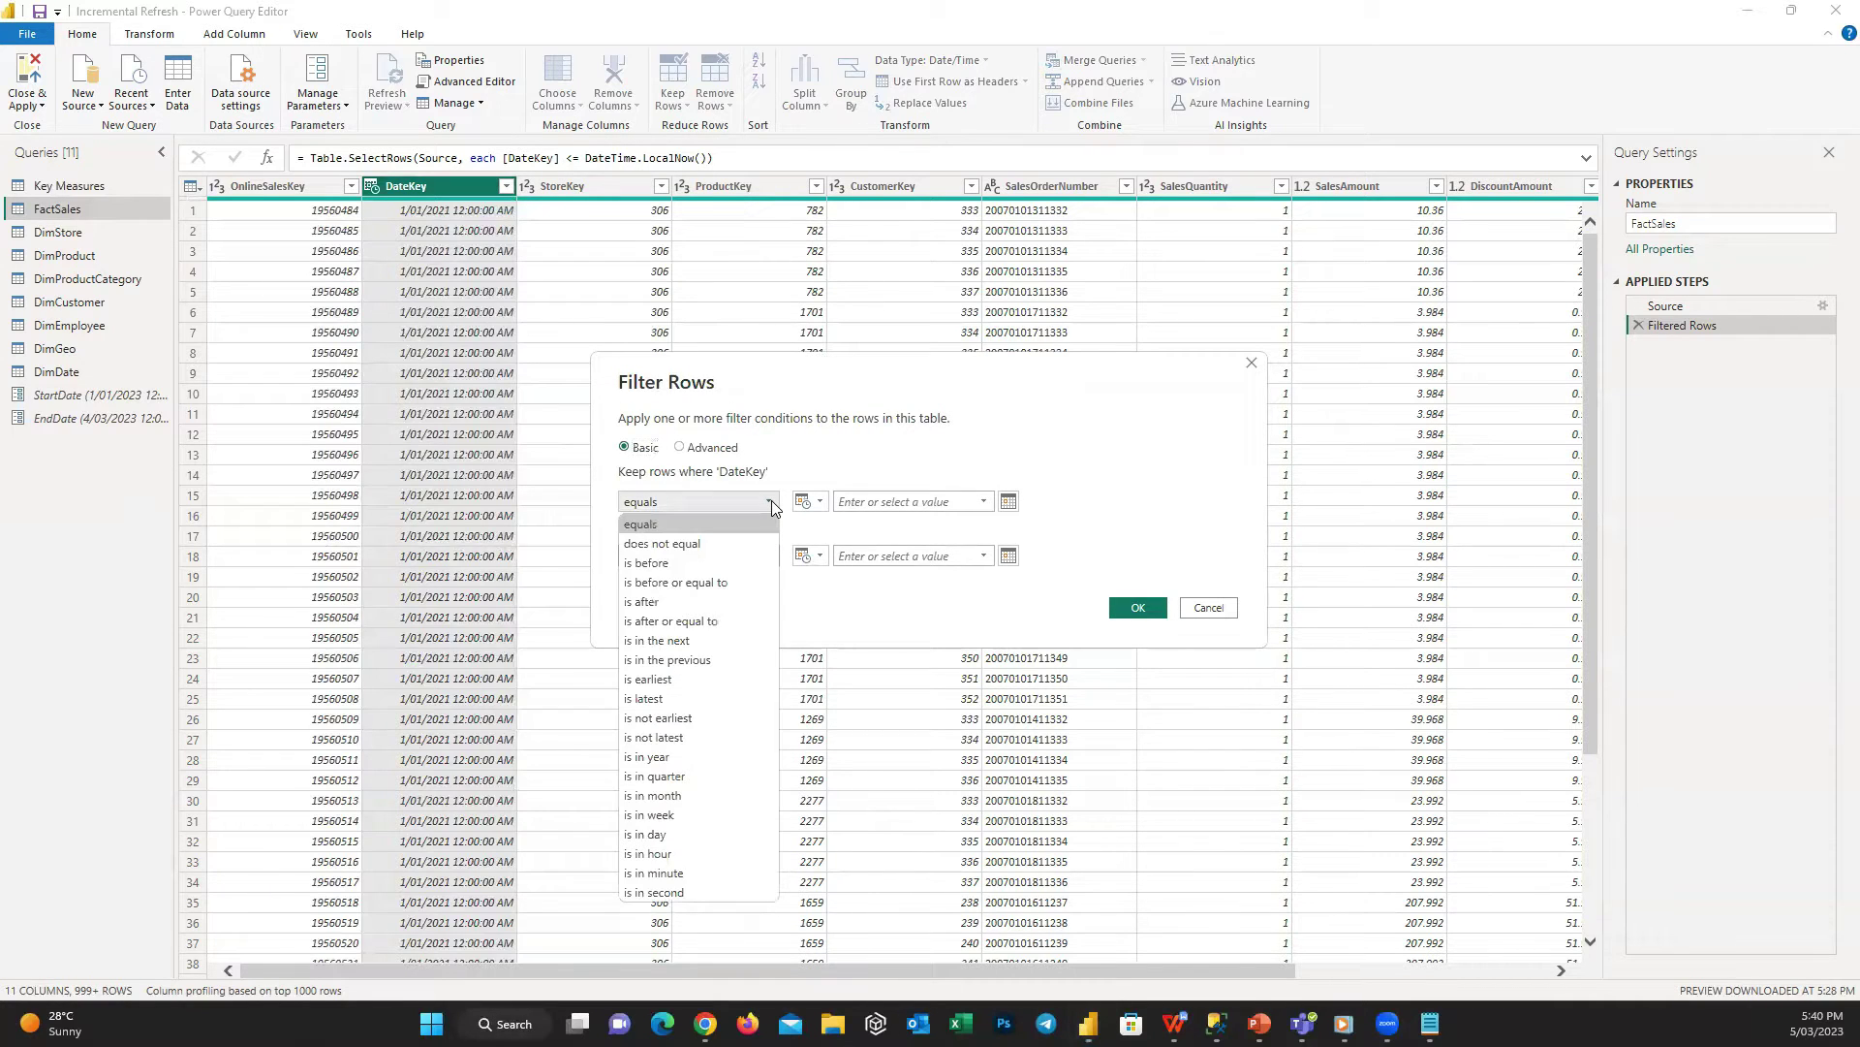
{"action": "left_click", "coordinate": [738, 620]}
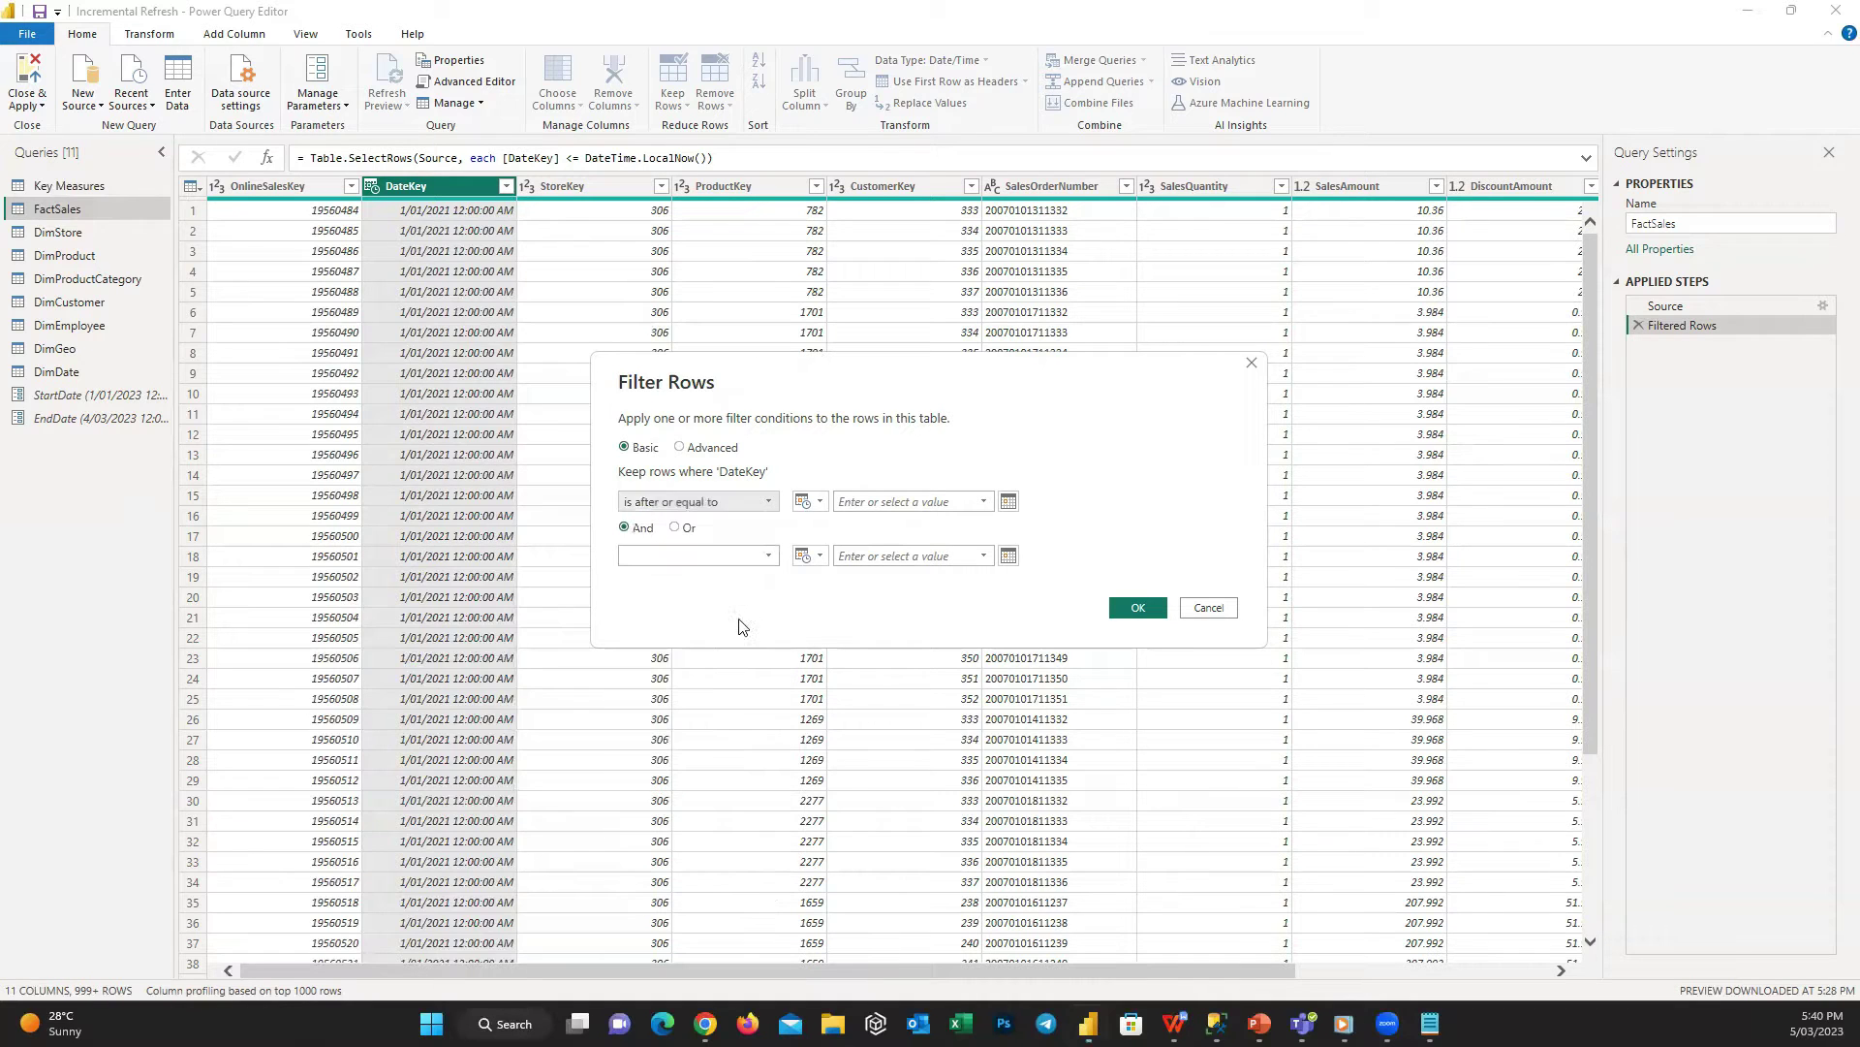
{"action": "left_click", "coordinate": [817, 502]}
{"action": "left_click", "coordinate": [831, 546]}
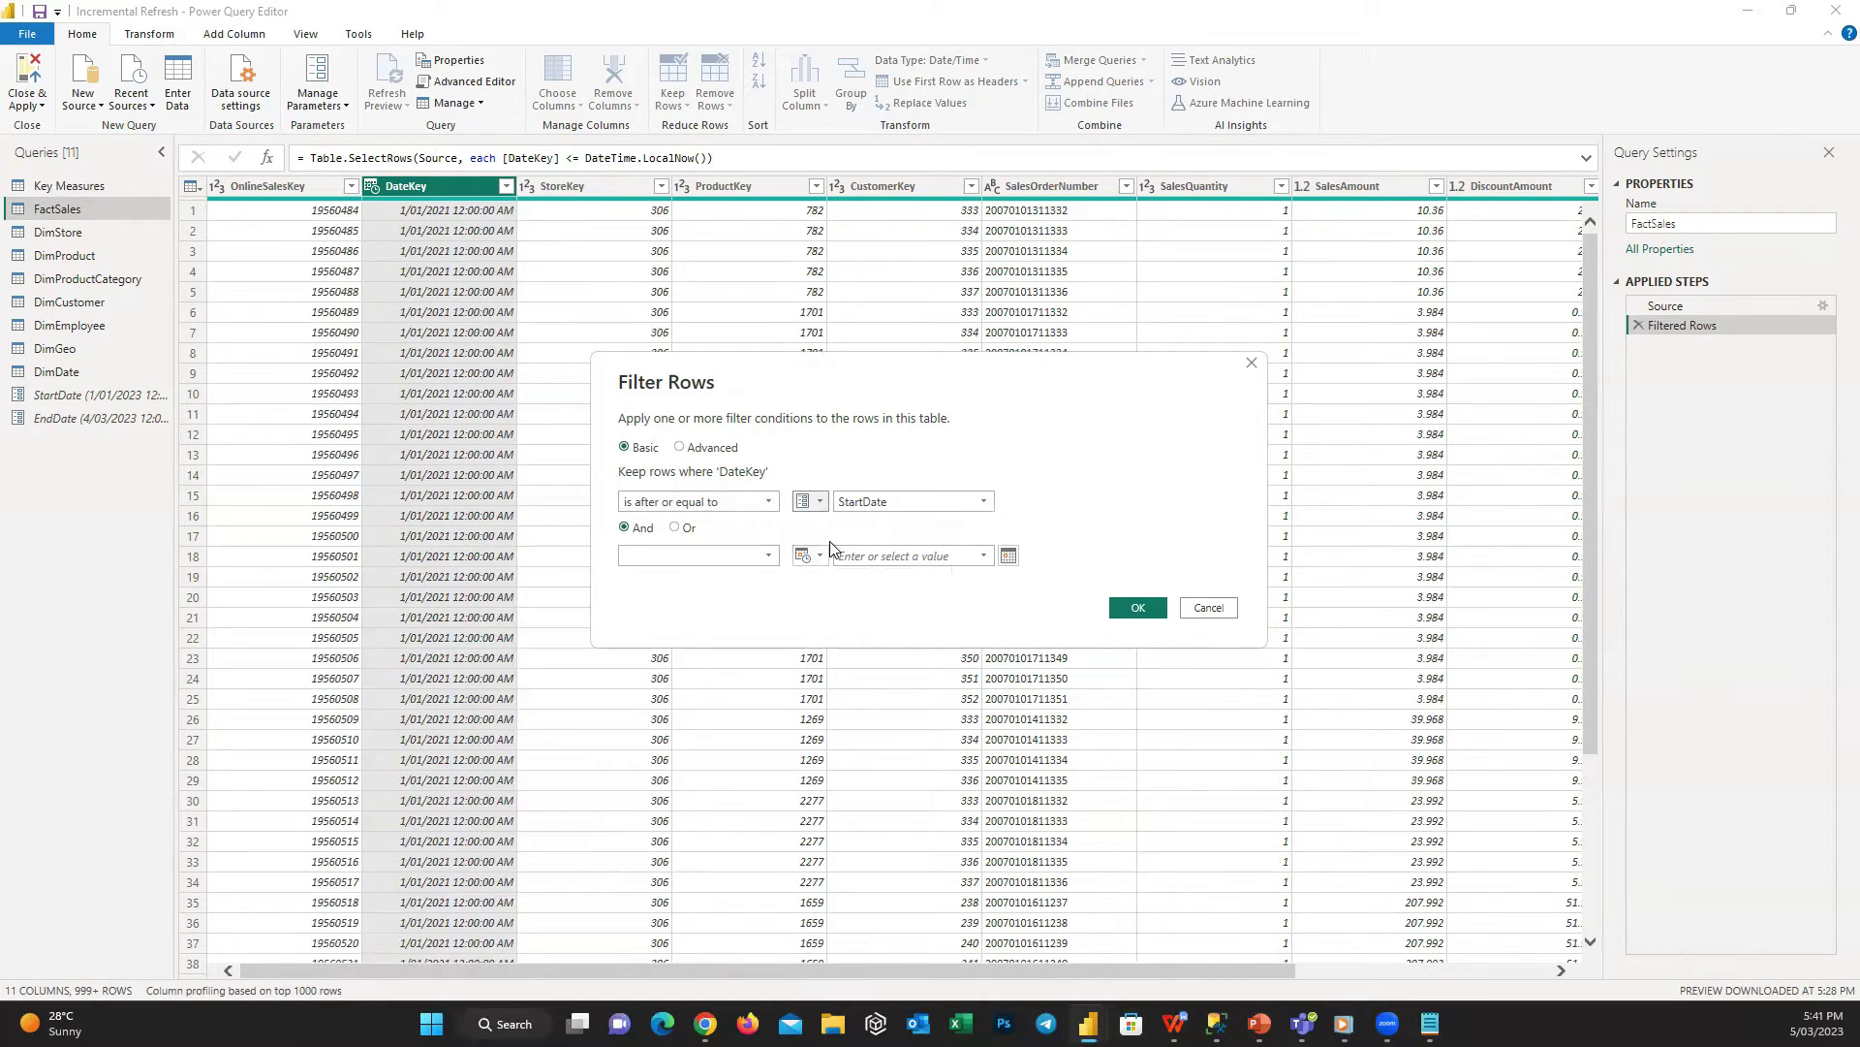
{"action": "left_click", "coordinate": [925, 502]}
{"action": "left_click", "coordinate": [925, 502]}
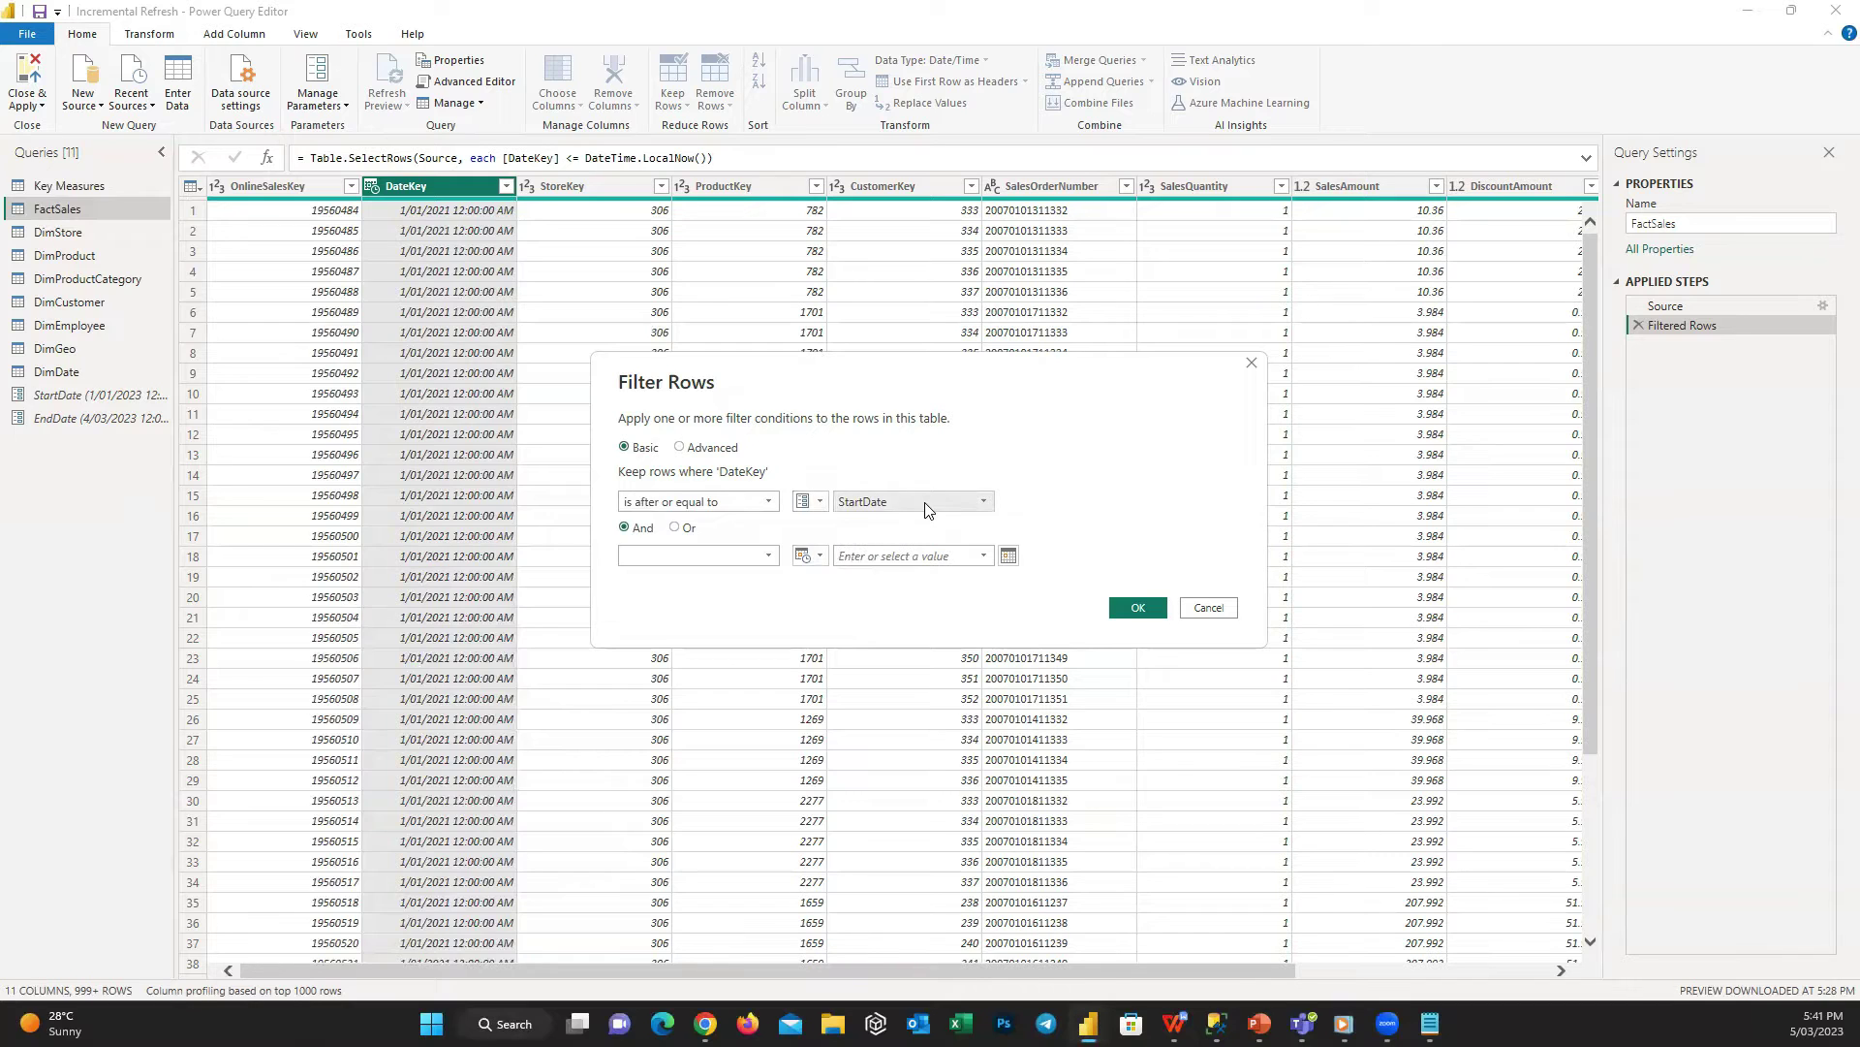
- Add the And condition "is before" the EndDate parameter to the DateKey filter and apply it
{"action": "left_click", "coordinate": [769, 558]}
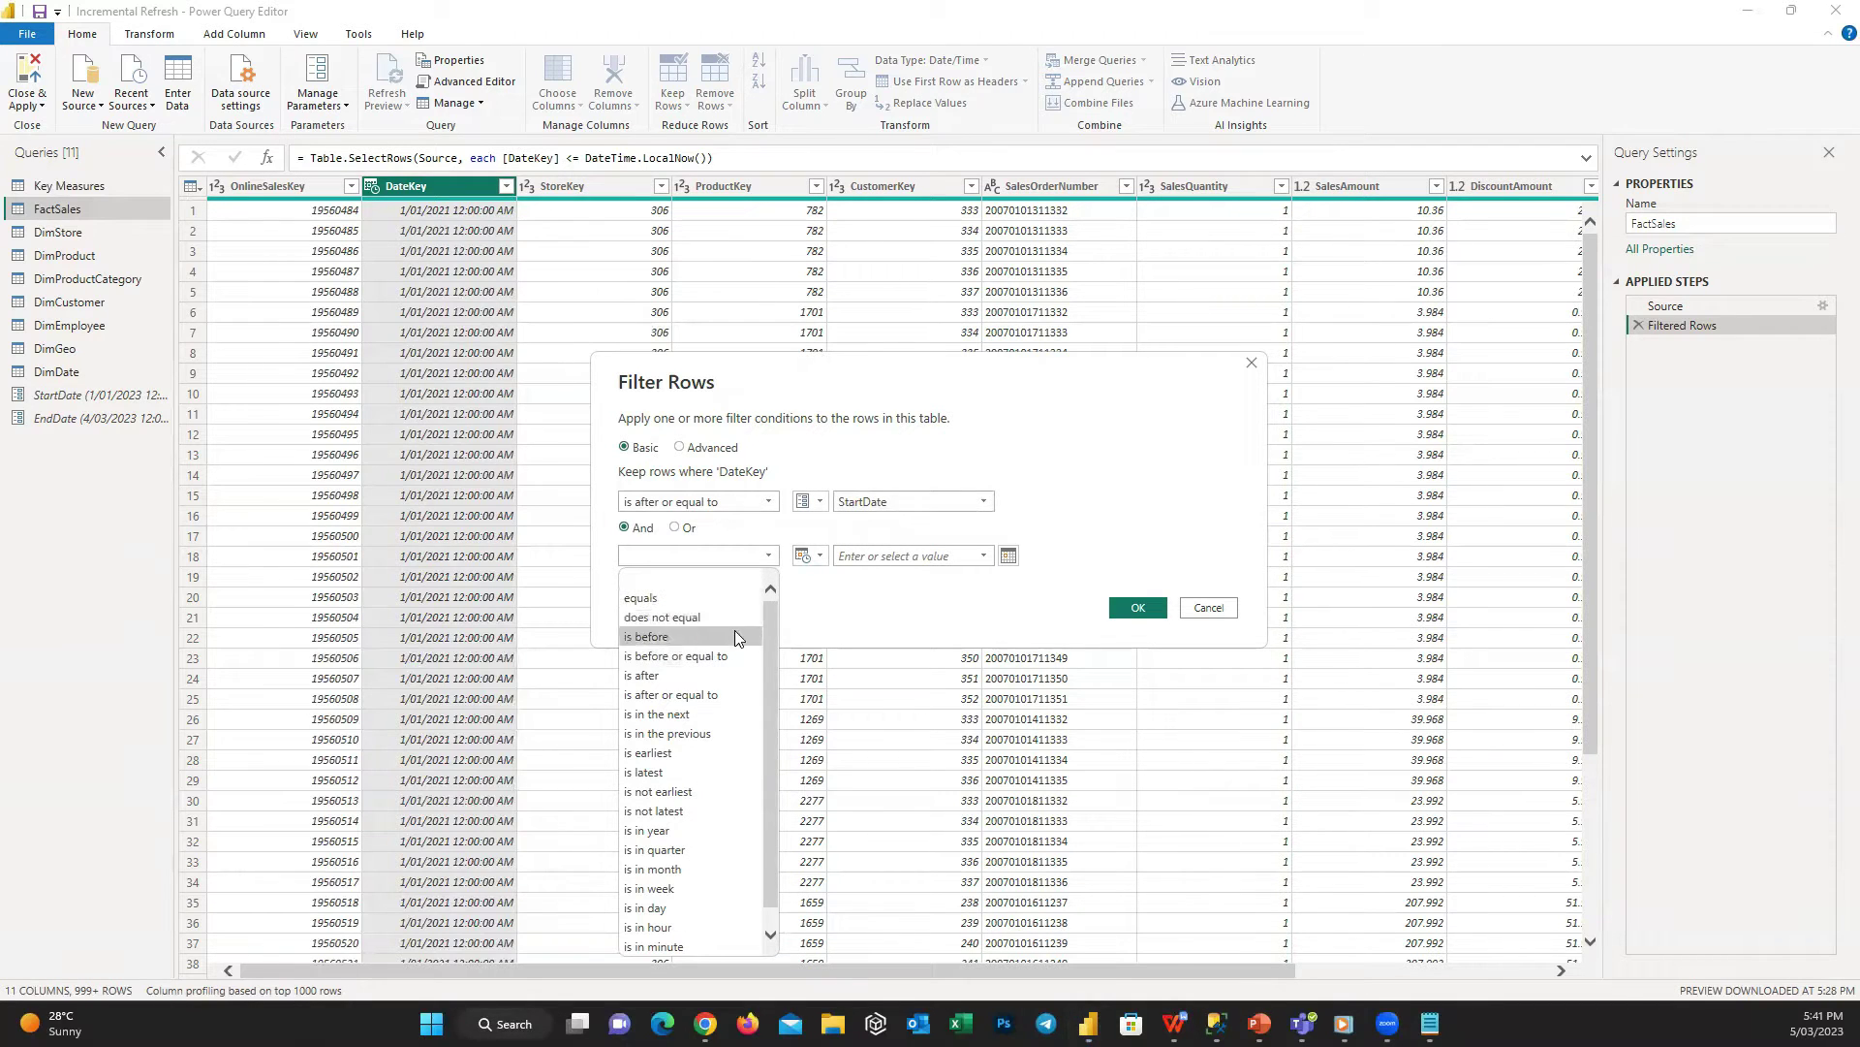
{"action": "left_click", "coordinate": [734, 635]}
{"action": "left_click", "coordinate": [812, 557]}
{"action": "left_click", "coordinate": [853, 600]}
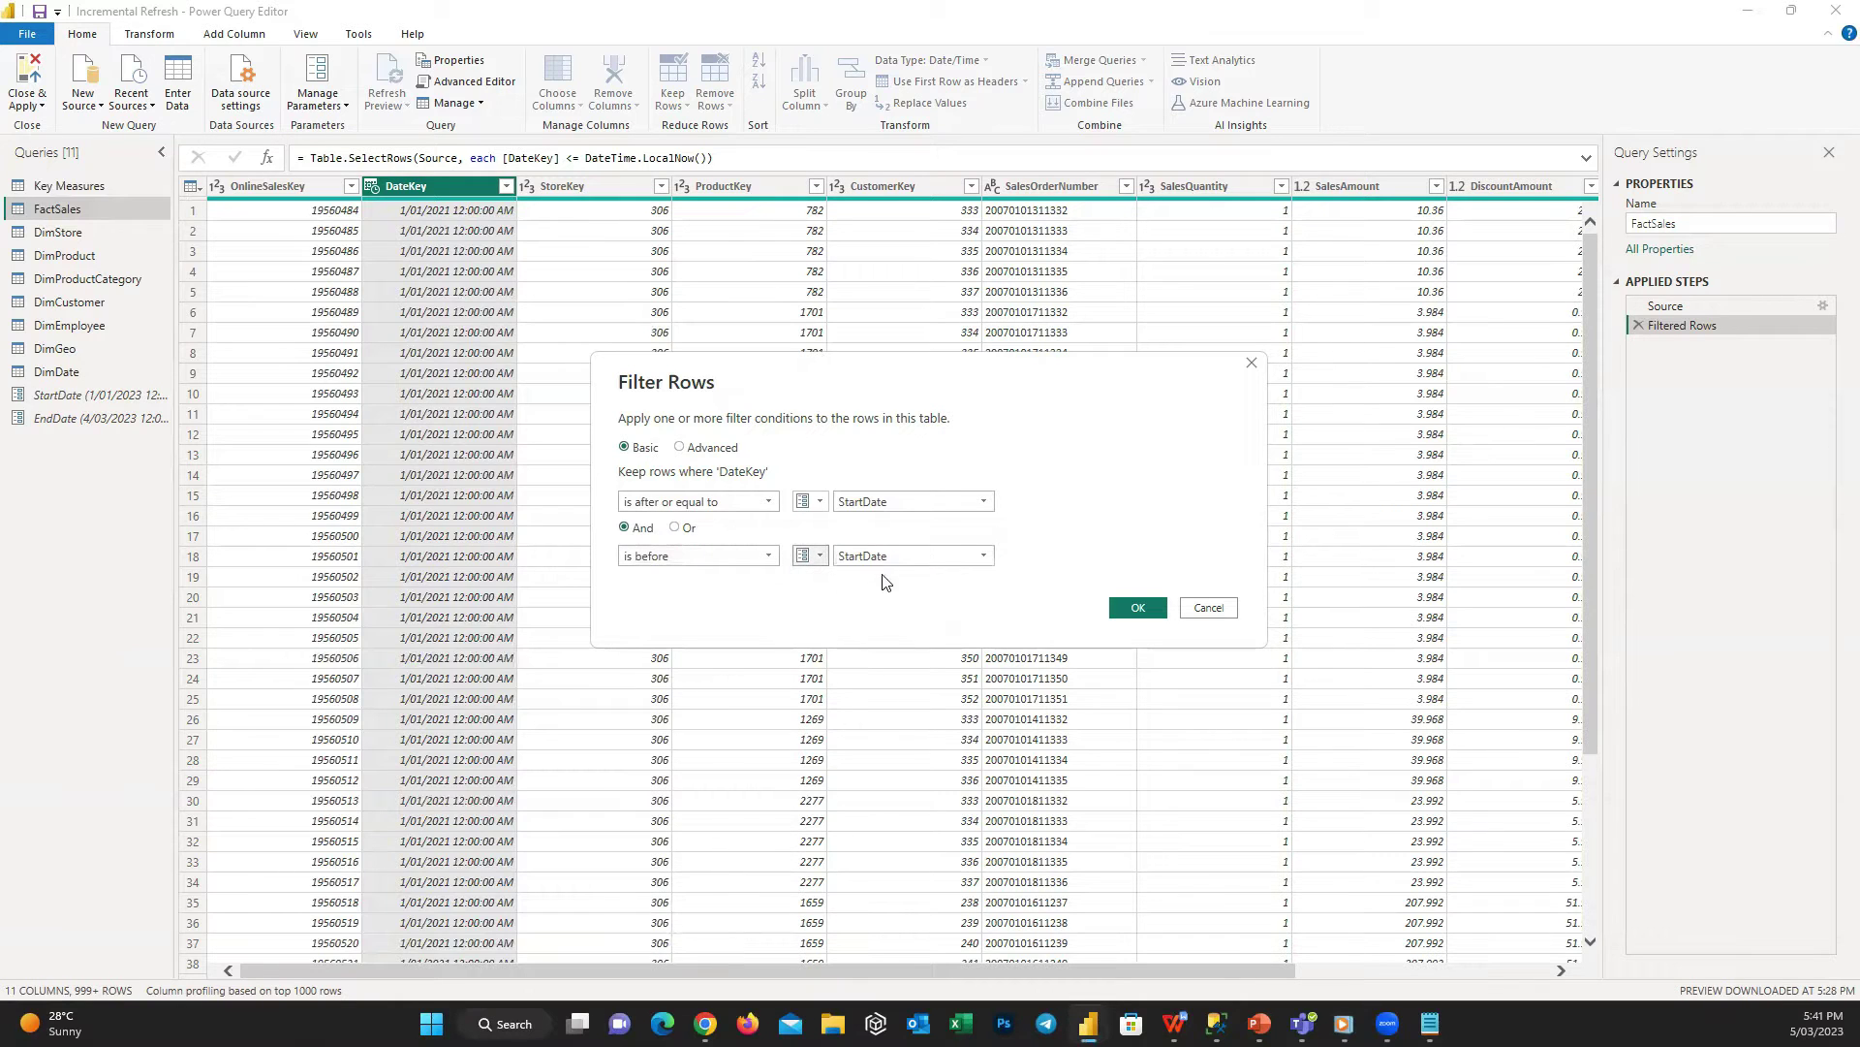
{"action": "left_click", "coordinate": [911, 557]}
{"action": "left_click", "coordinate": [905, 597]}
{"action": "left_click", "coordinate": [1129, 607]}
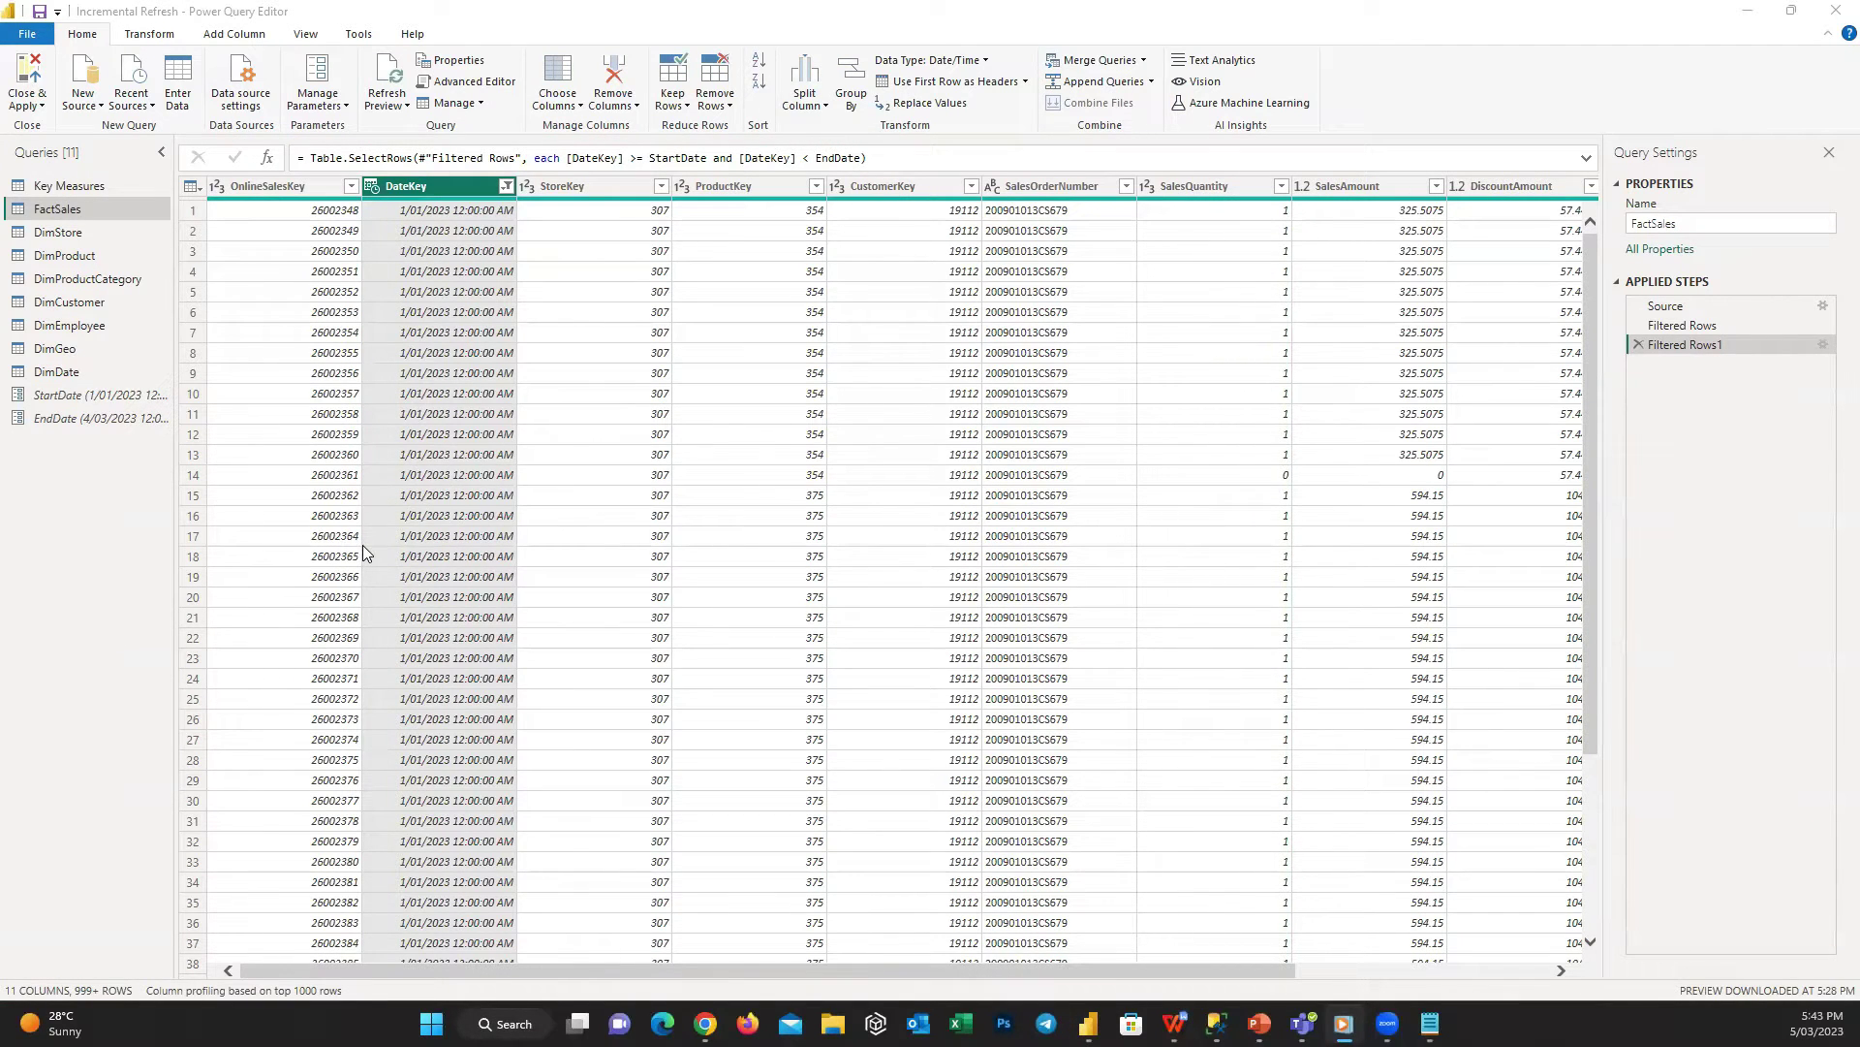
- Check whether View Native Query is available for the newest filter step of FactSales
{"action": "right_click", "coordinate": [1692, 347]}
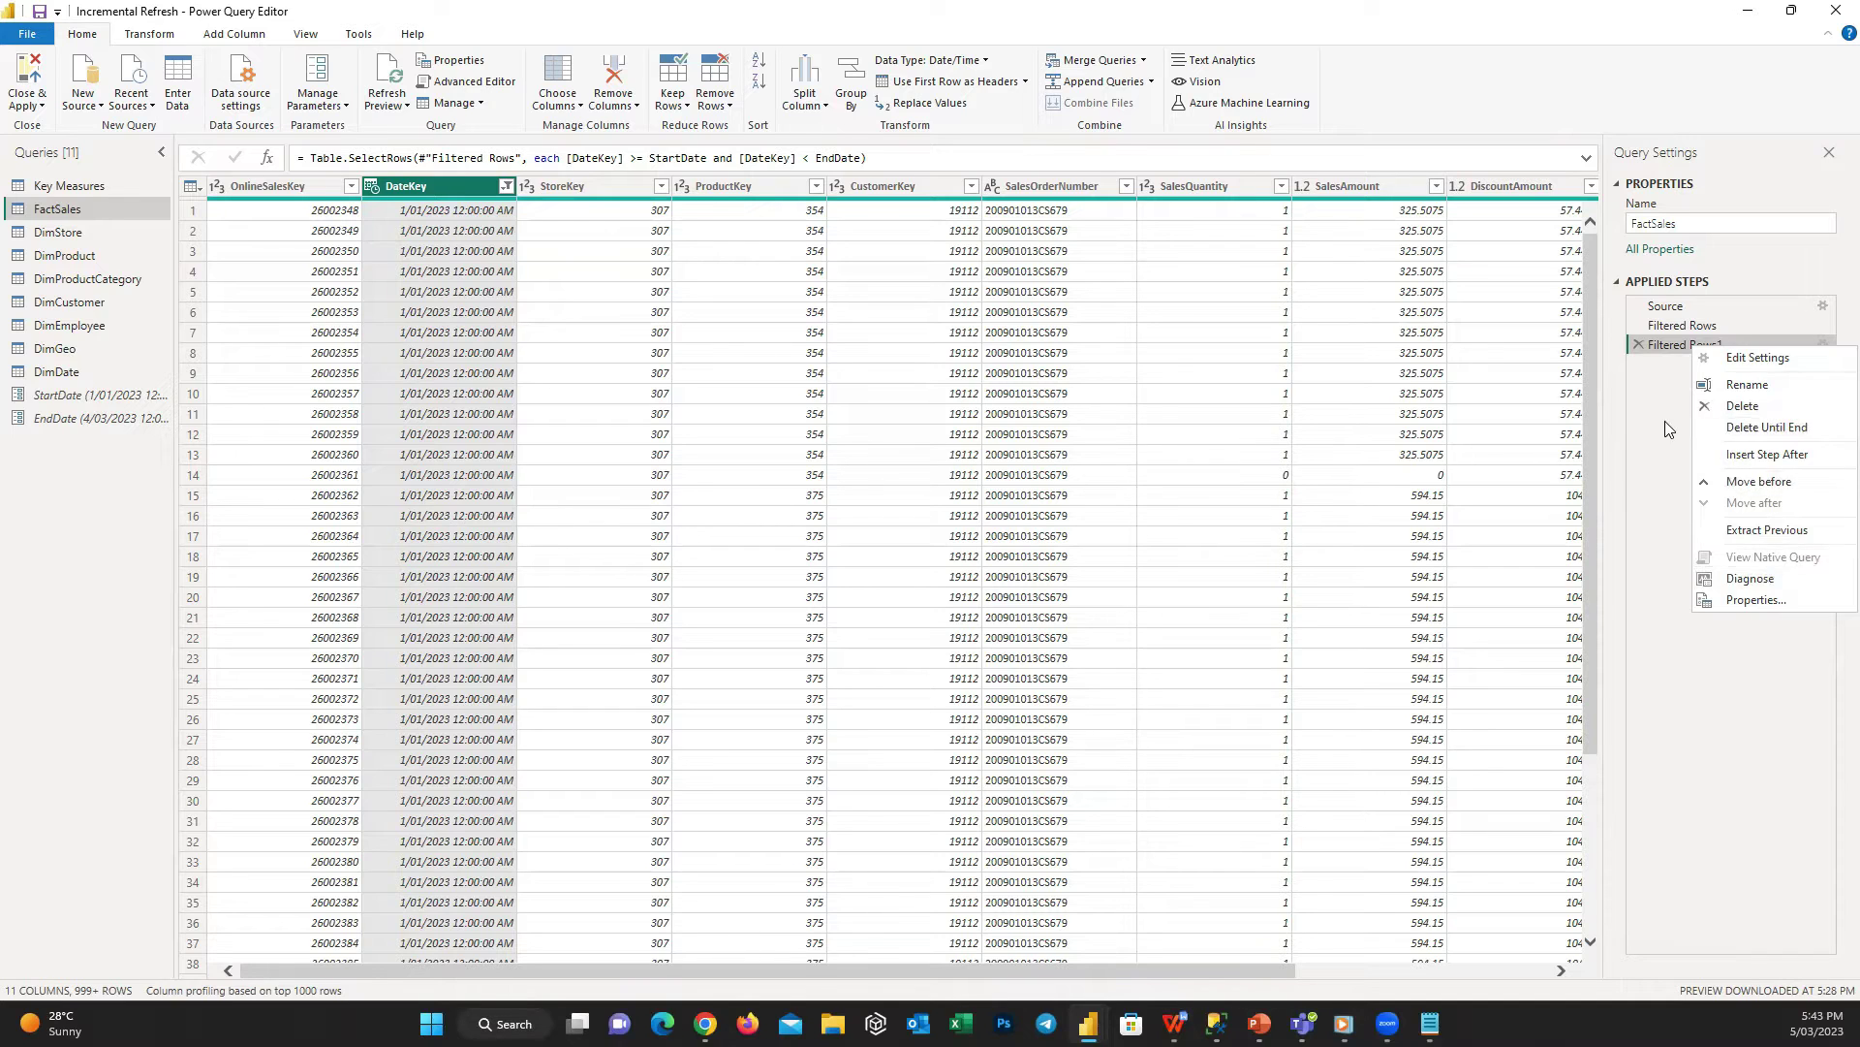
{"action": "left_click", "coordinate": [1674, 351]}
{"action": "right_click", "coordinate": [1674, 351]}
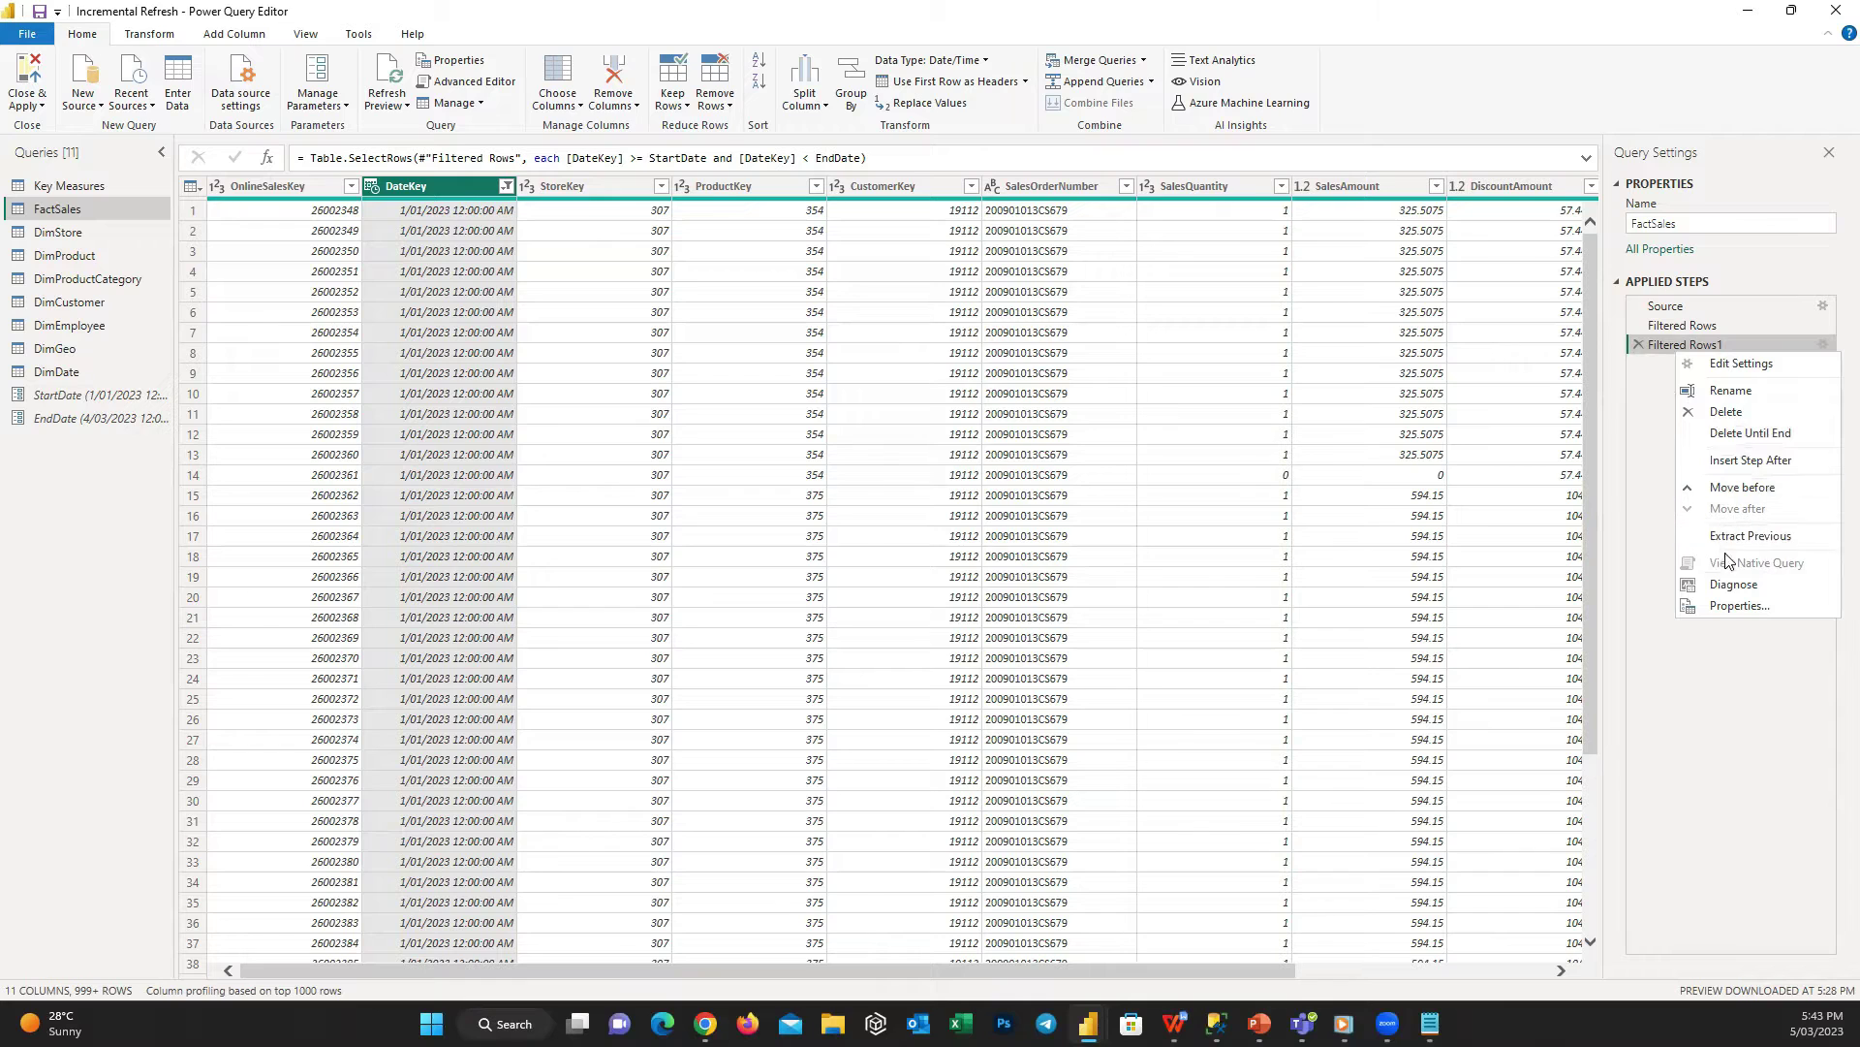
- In FactSales' query code, end the Sql.Database call after "ContosoRetailDW" and start a #"Run Native Query" step using Value.NativeQuery(
{"action": "left_click", "coordinate": [1629, 441]}
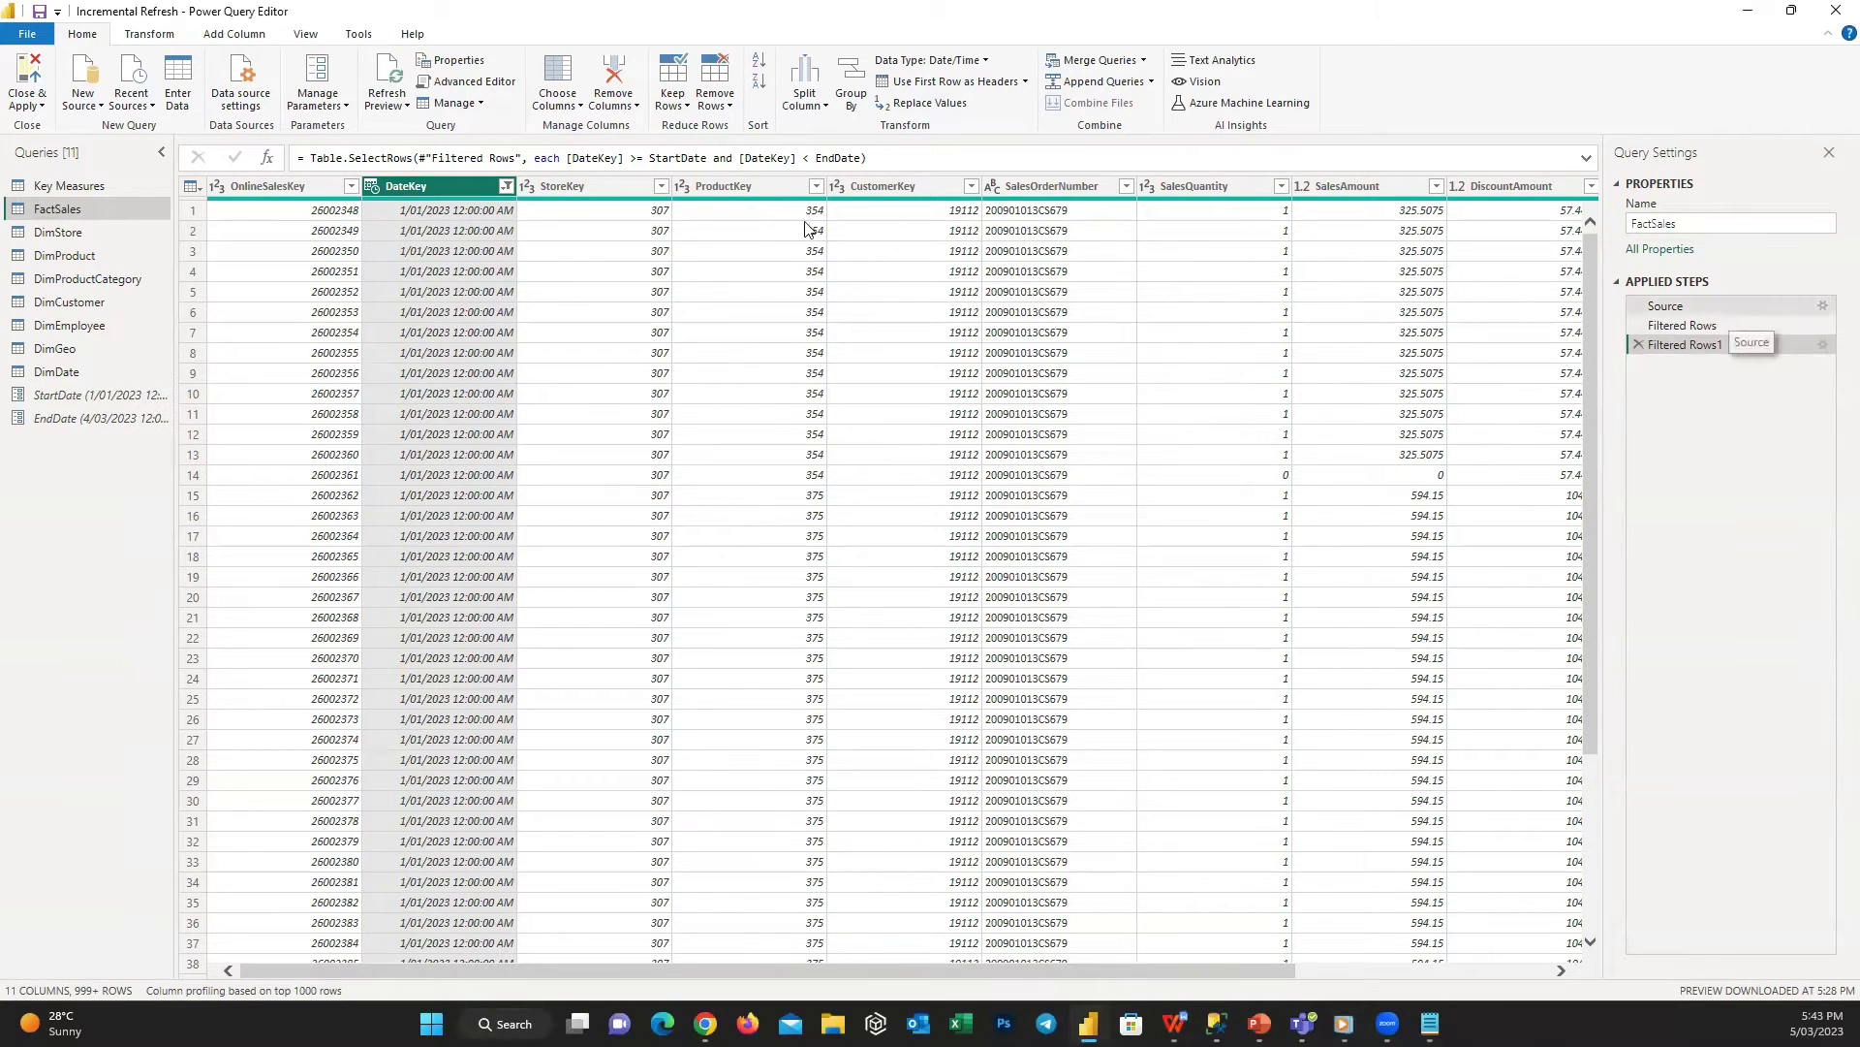
{"action": "left_click", "coordinate": [467, 77]}
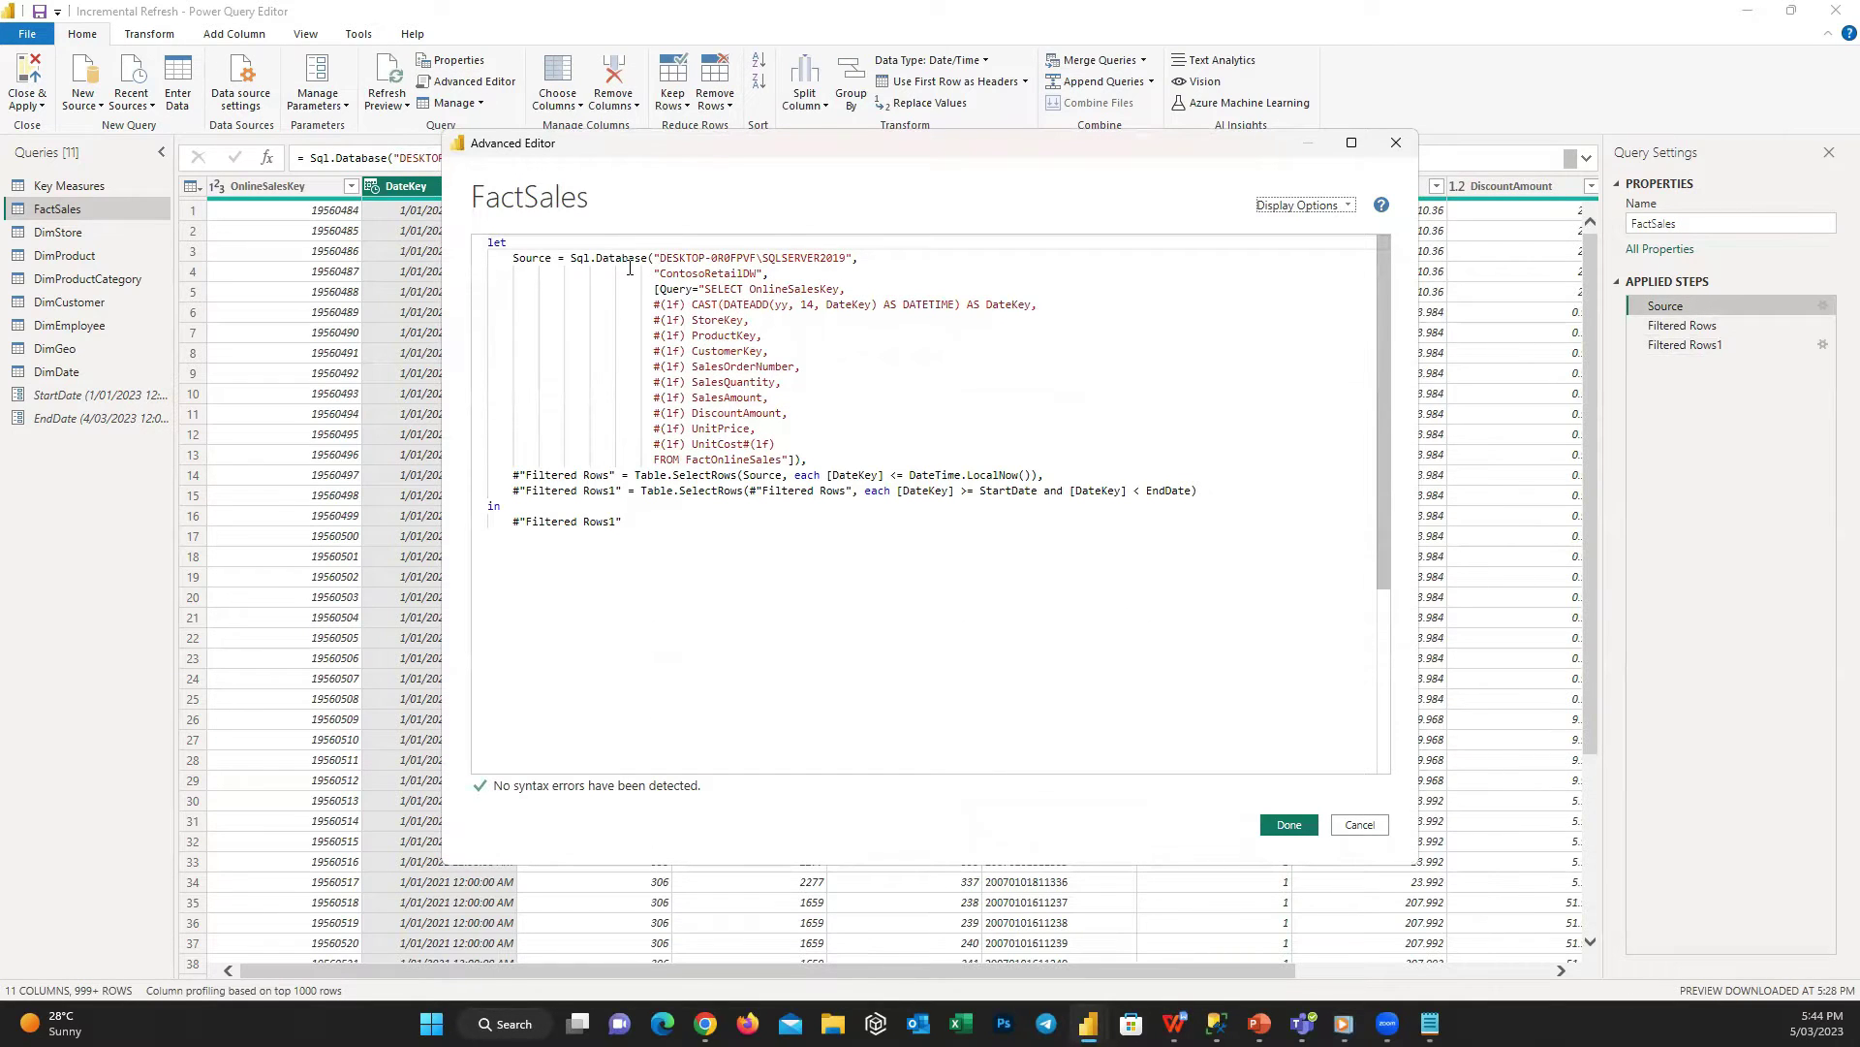
{"action": "left_click", "coordinate": [762, 272]}
{"action": "type", "text": ")"}
{"action": "key", "text": "Return"}
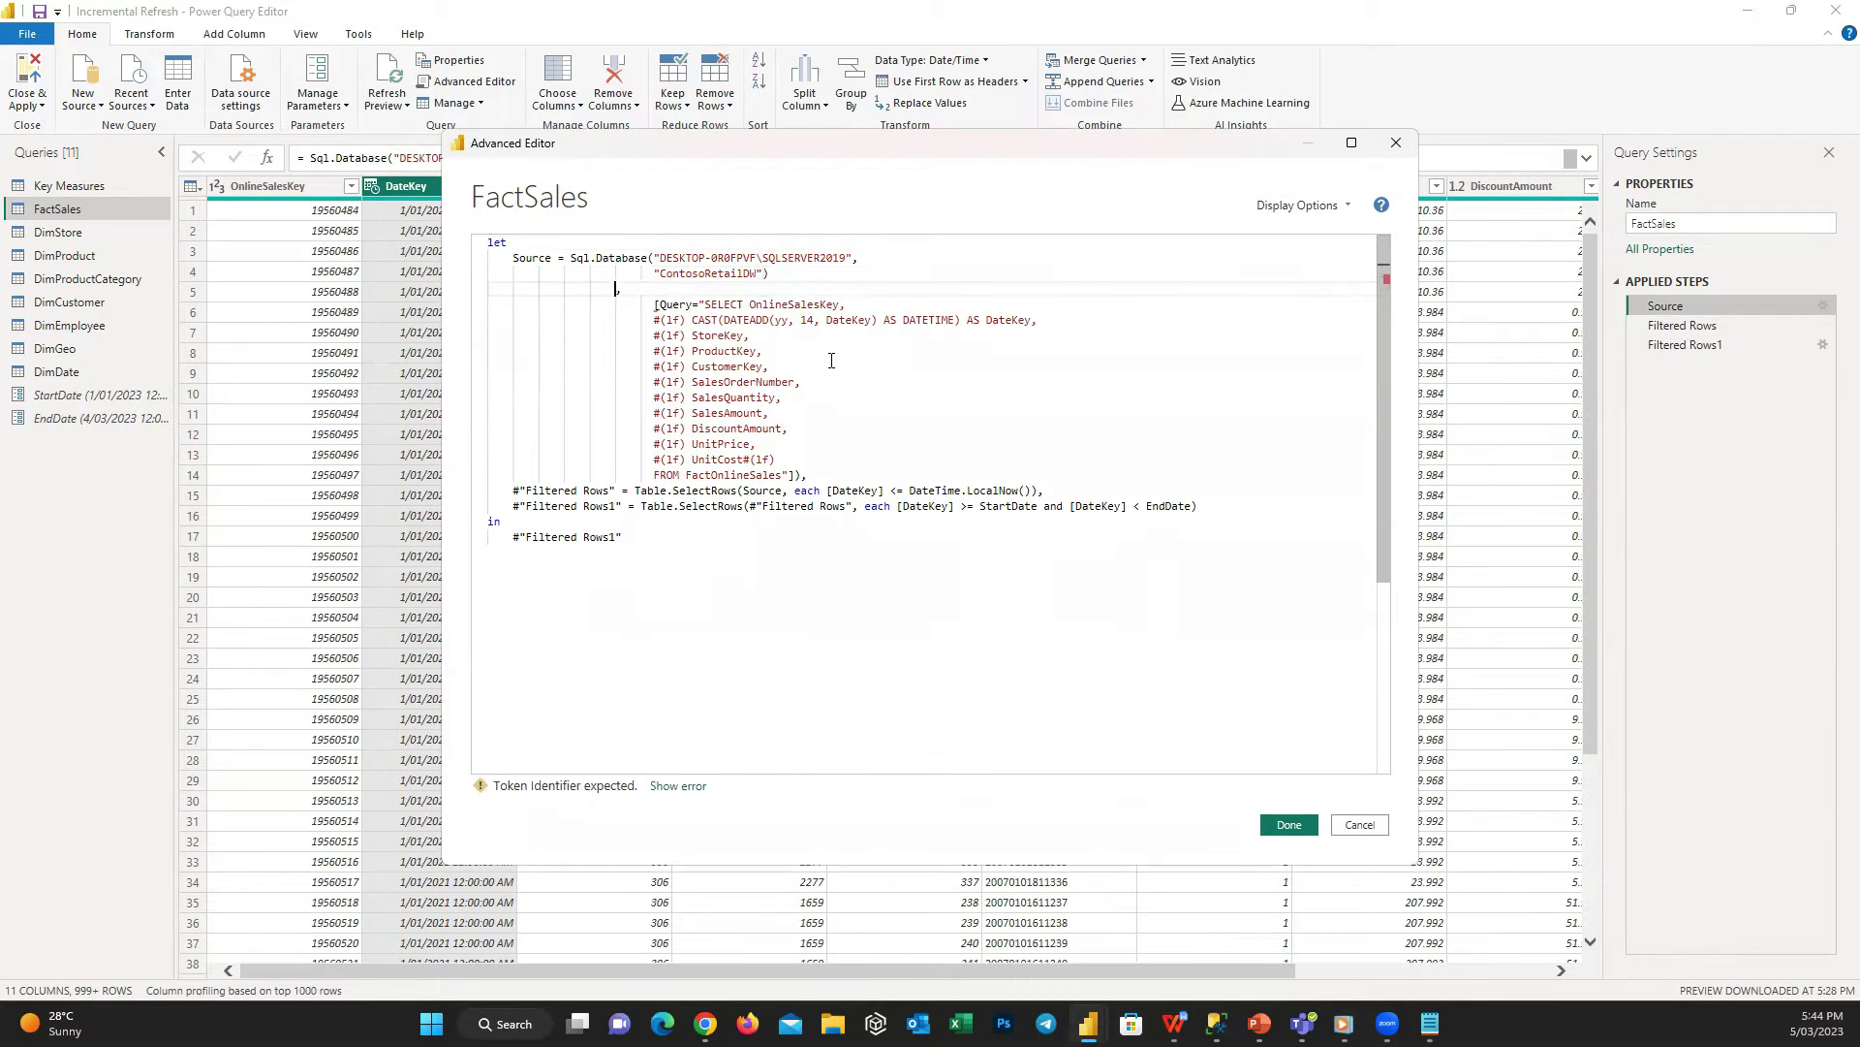
{"action": "type", "text": "#Run\"Run Native Que"}
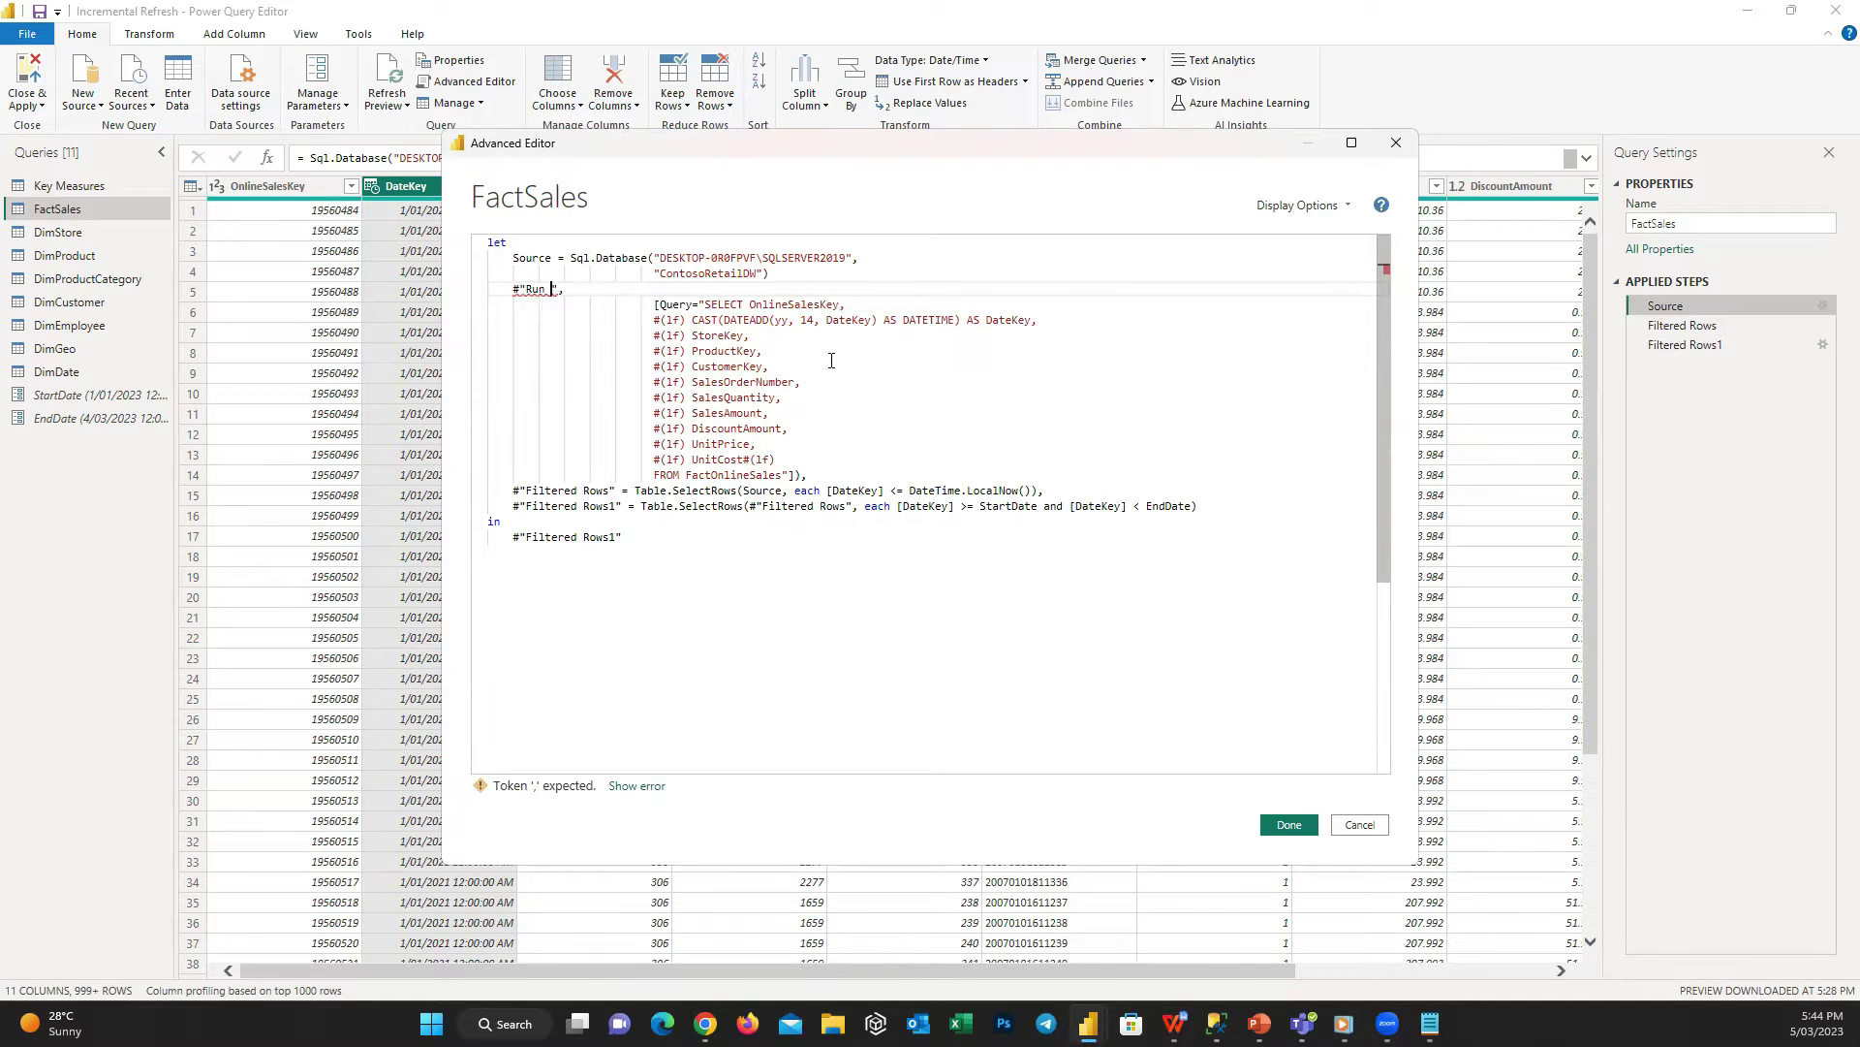
{"action": "type", "text": "ry\" = Value.NativeQuery"}
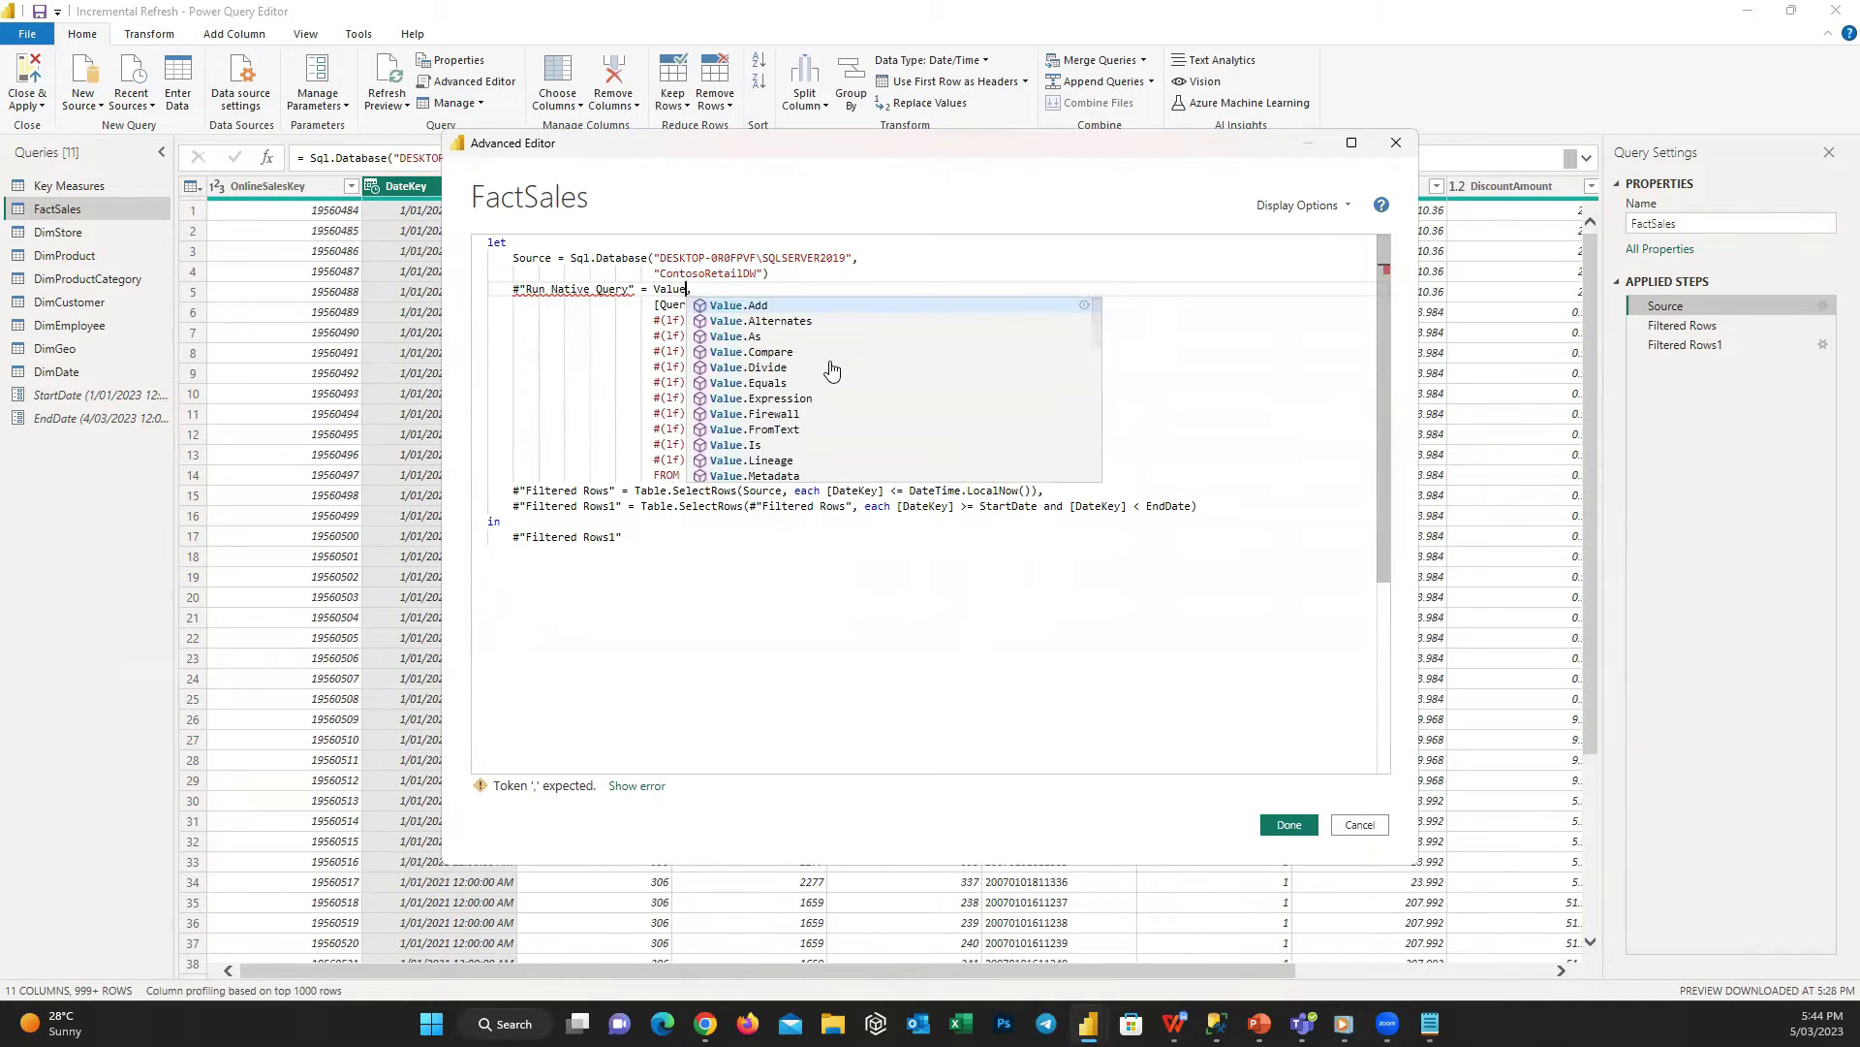
{"action": "type", "text": "("}
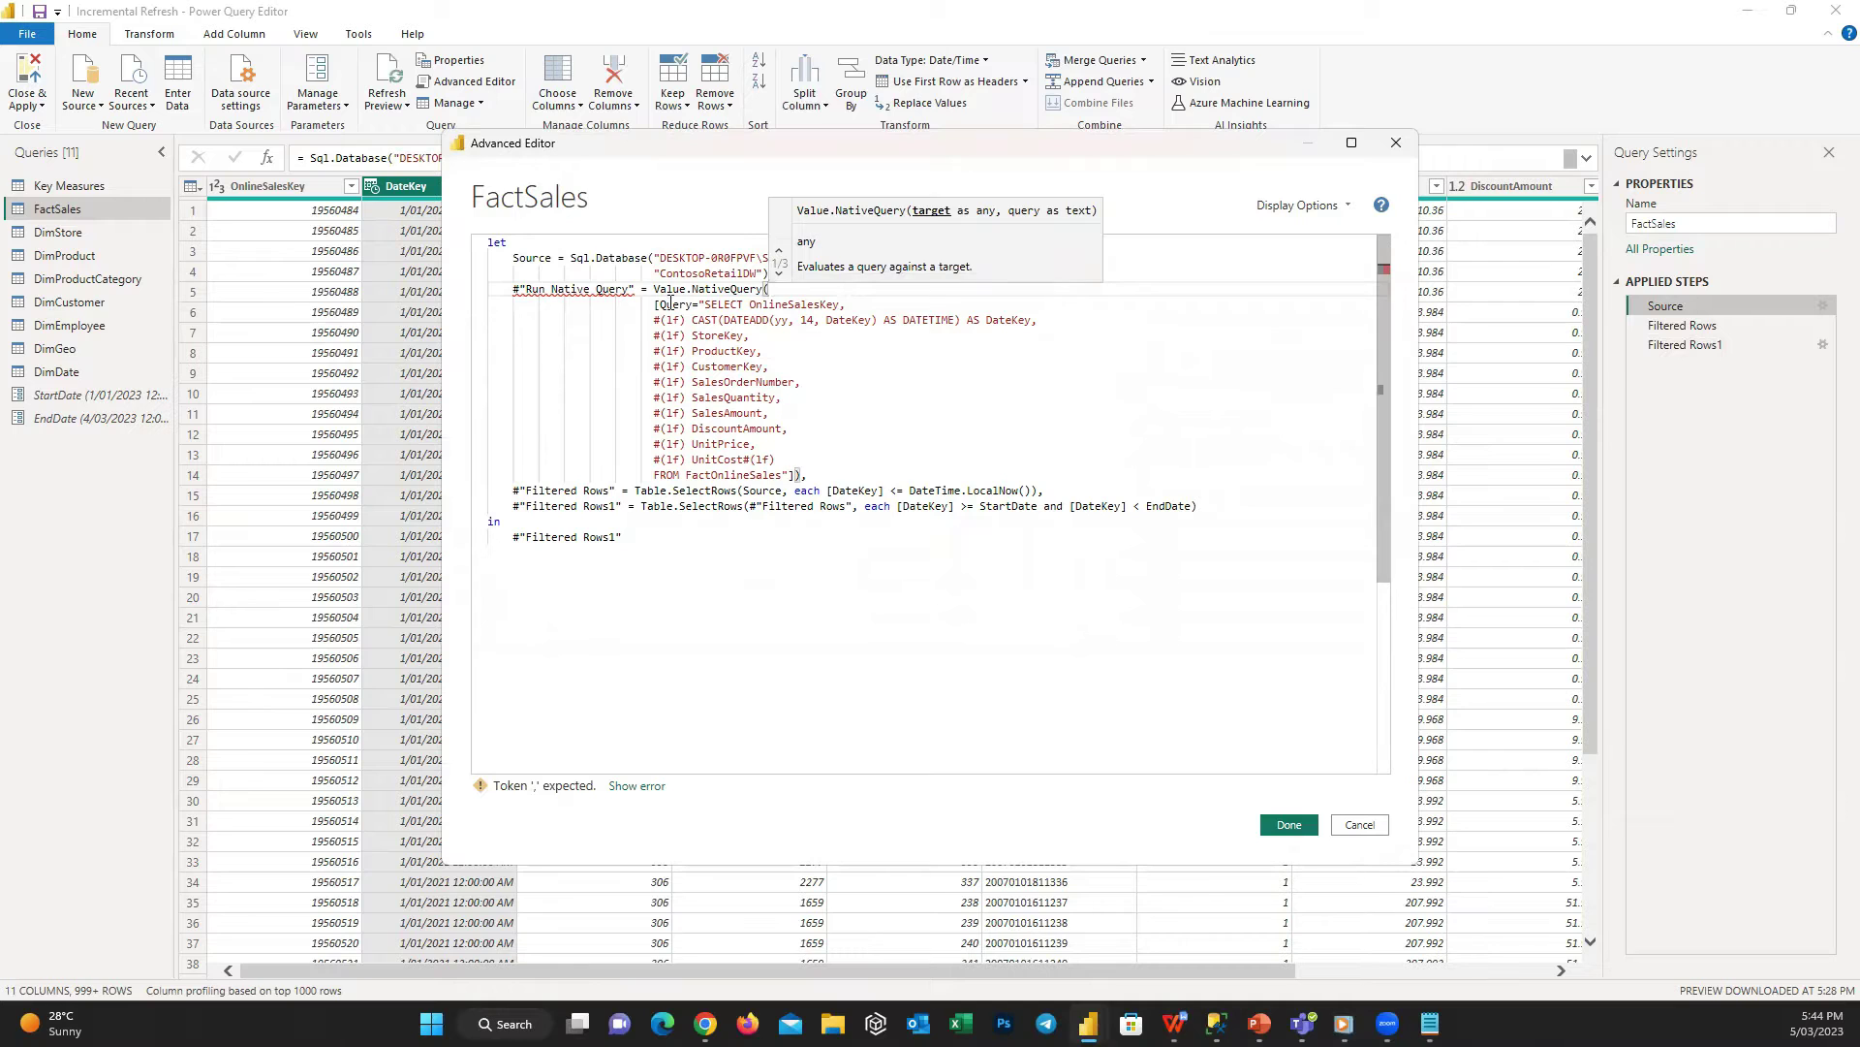
- Remove the "[Query=" prefix and the closing brackets around the SELECT statement, leaving it as a plain text argument followed by a comma
{"action": "left_click_drag", "start_coordinate": [654, 305], "coordinate": [699, 304]}
{"action": "key", "text": "BackSpace"}
{"action": "left_click", "coordinate": [801, 474]}
{"action": "key", "text": "BackSpace"}
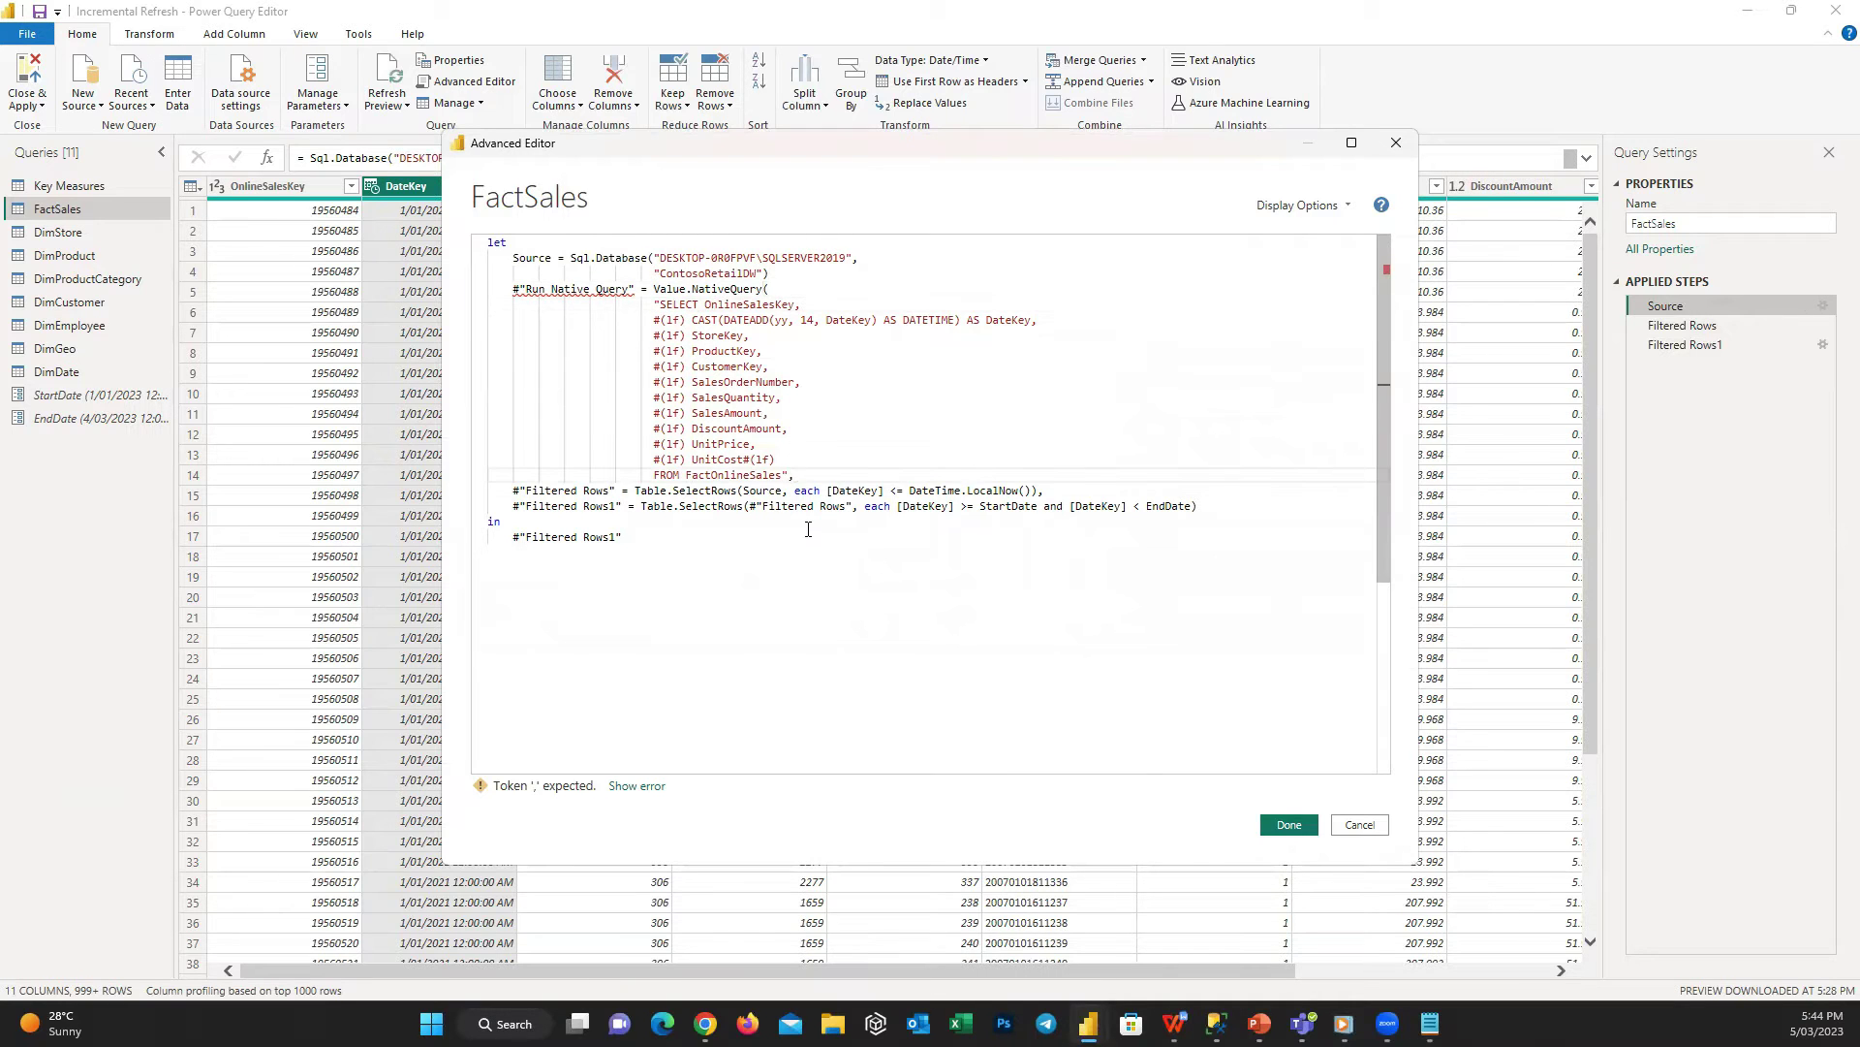
- Add null and [EnableFolding = true] as the last arguments after the SELECT text and close the Value.NativeQuery call
{"action": "key", "text": "Return"}
{"action": "type", "text": "null,"}
{"action": "key", "text": "Return"}
{"action": "type", "text": "[Enab"}
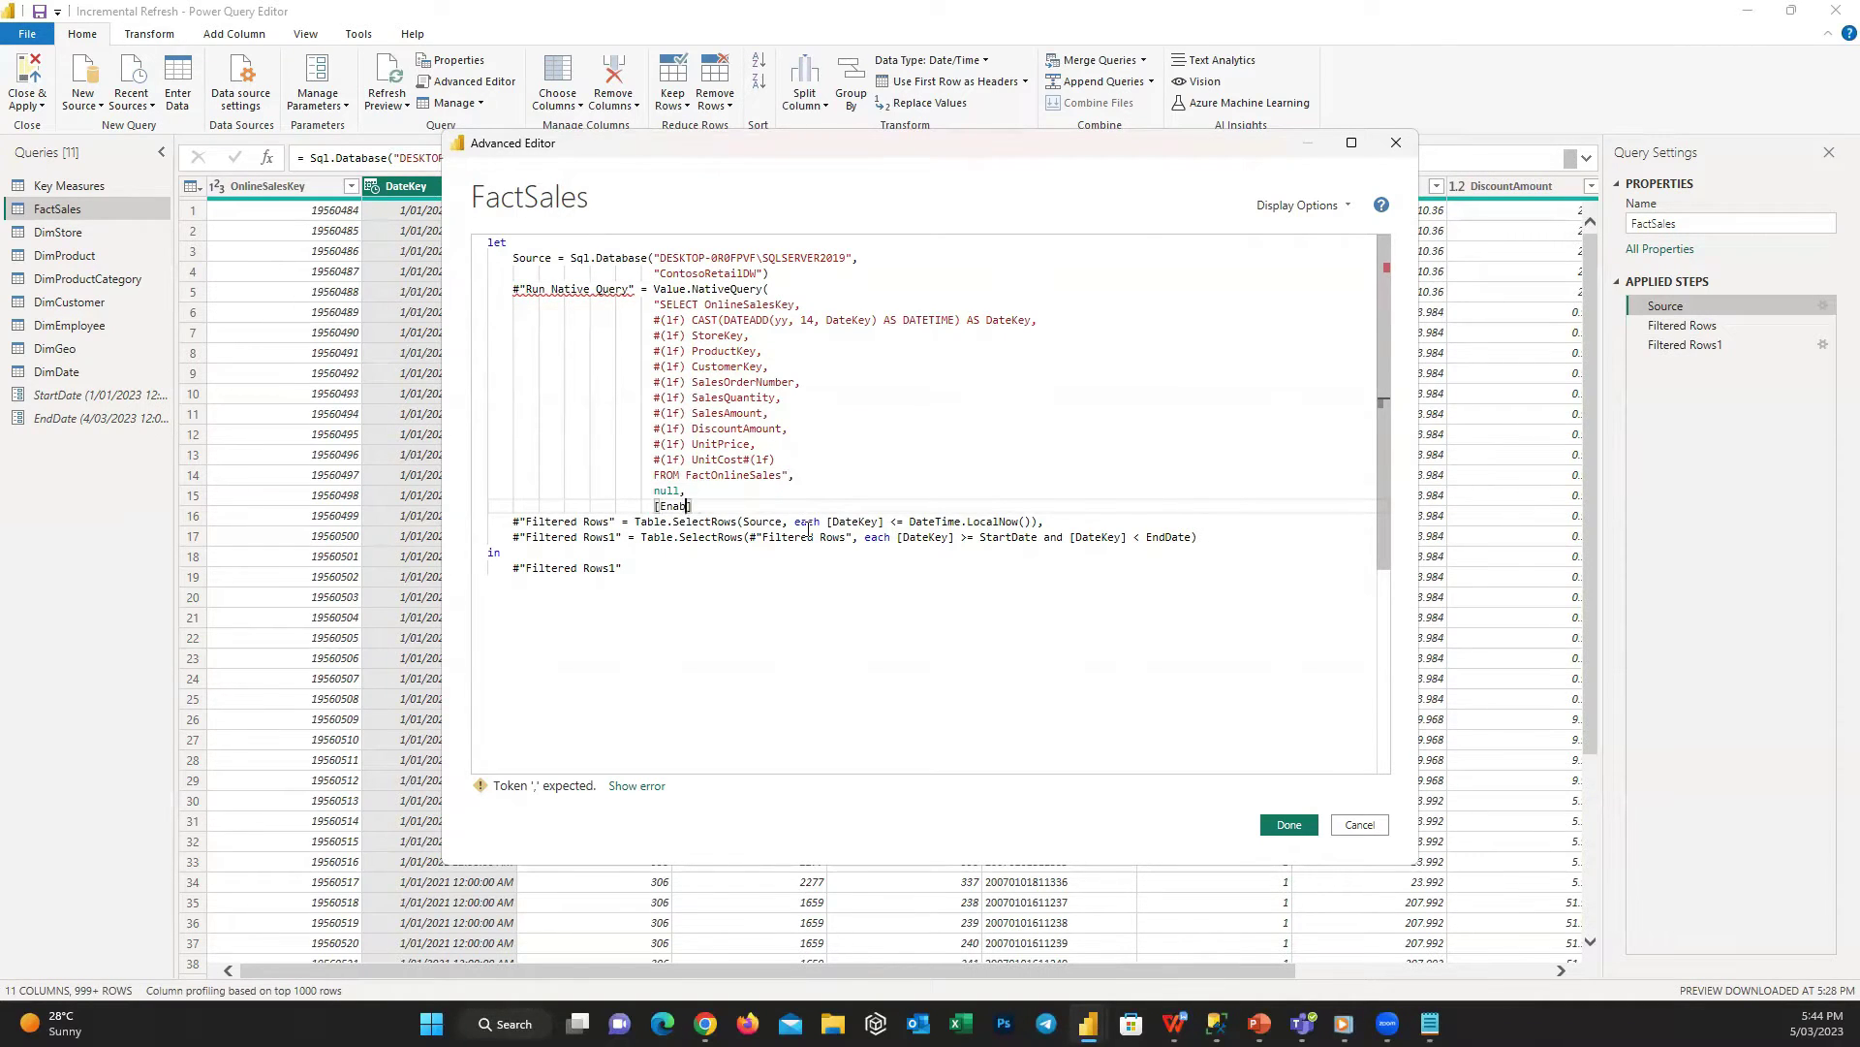
{"action": "type", "text": "leFolding = true]),"}
- Insert Source as the first argument of the Value.NativeQuery call, on its own line before the SELECT text
{"action": "left_click_drag", "start_coordinate": [635, 290], "coordinate": [550, 291]}
{"action": "left_click", "coordinate": [773, 290]}
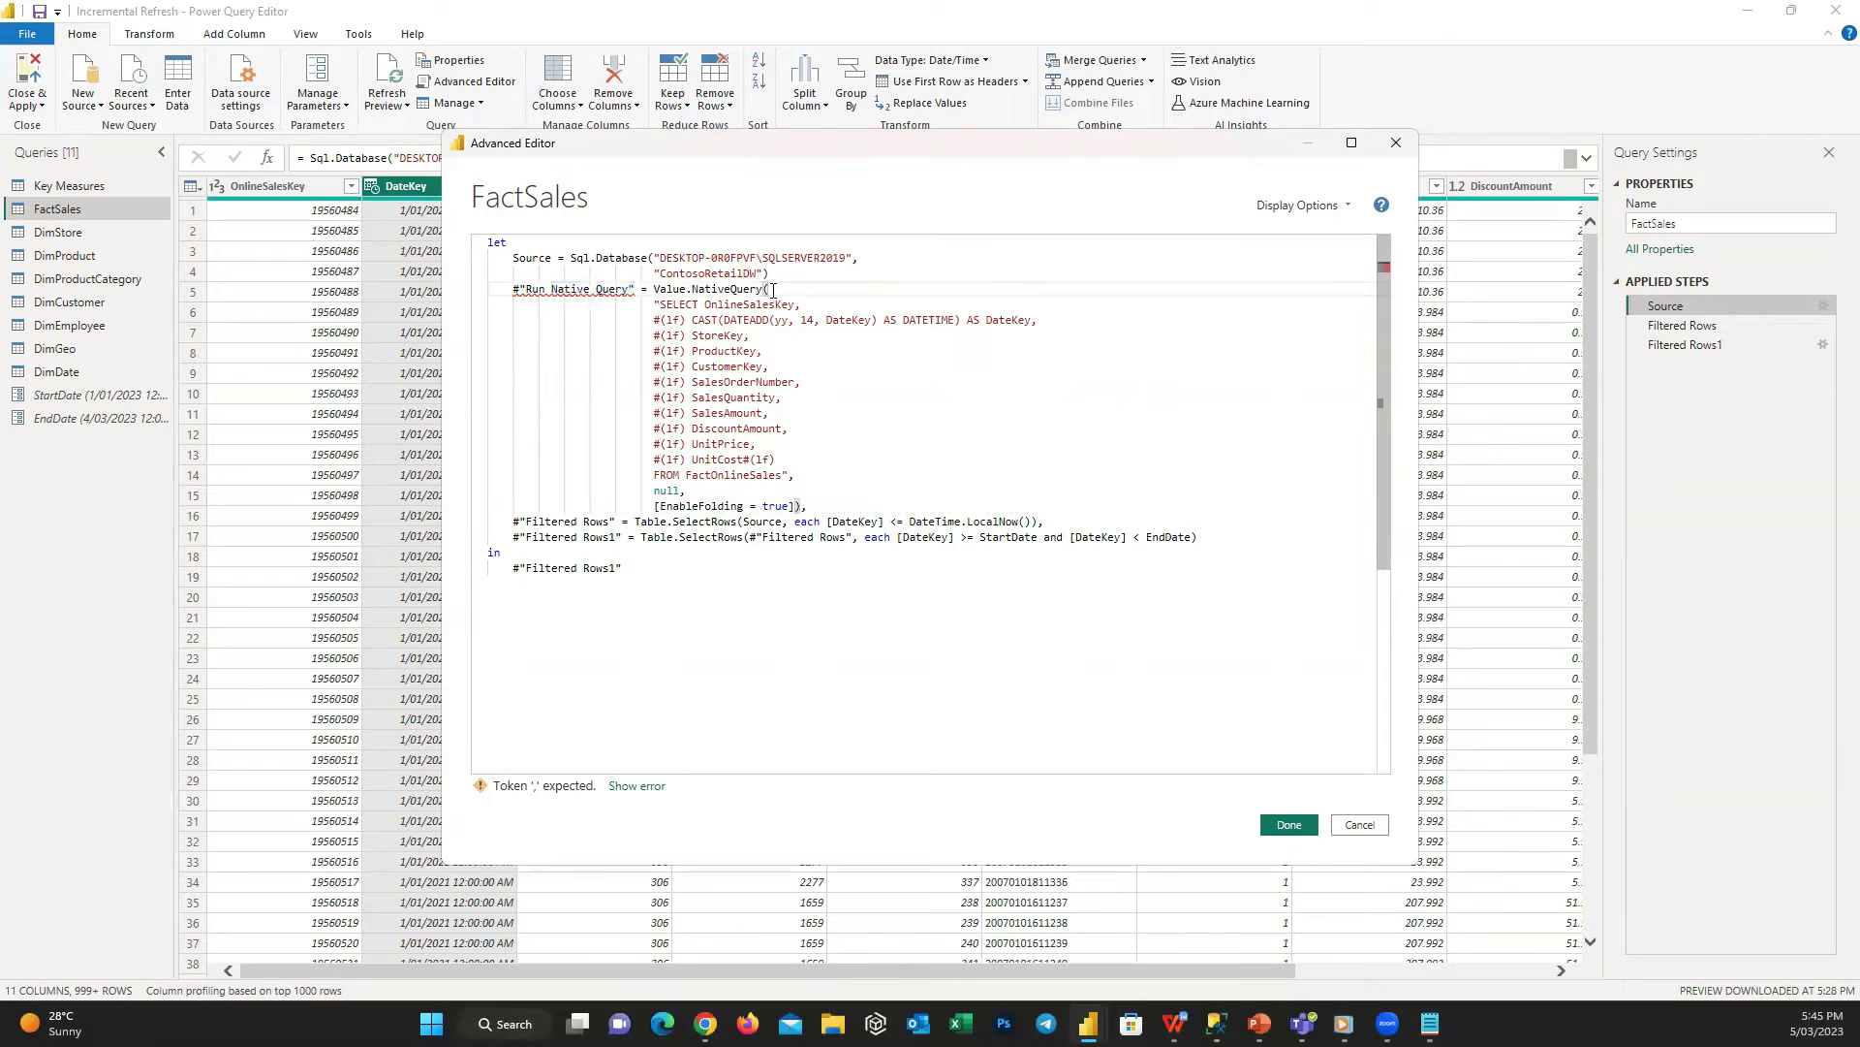
{"action": "key", "text": "Return"}
{"action": "type", "text": "Source,"}
{"action": "left_click", "coordinate": [756, 413]}
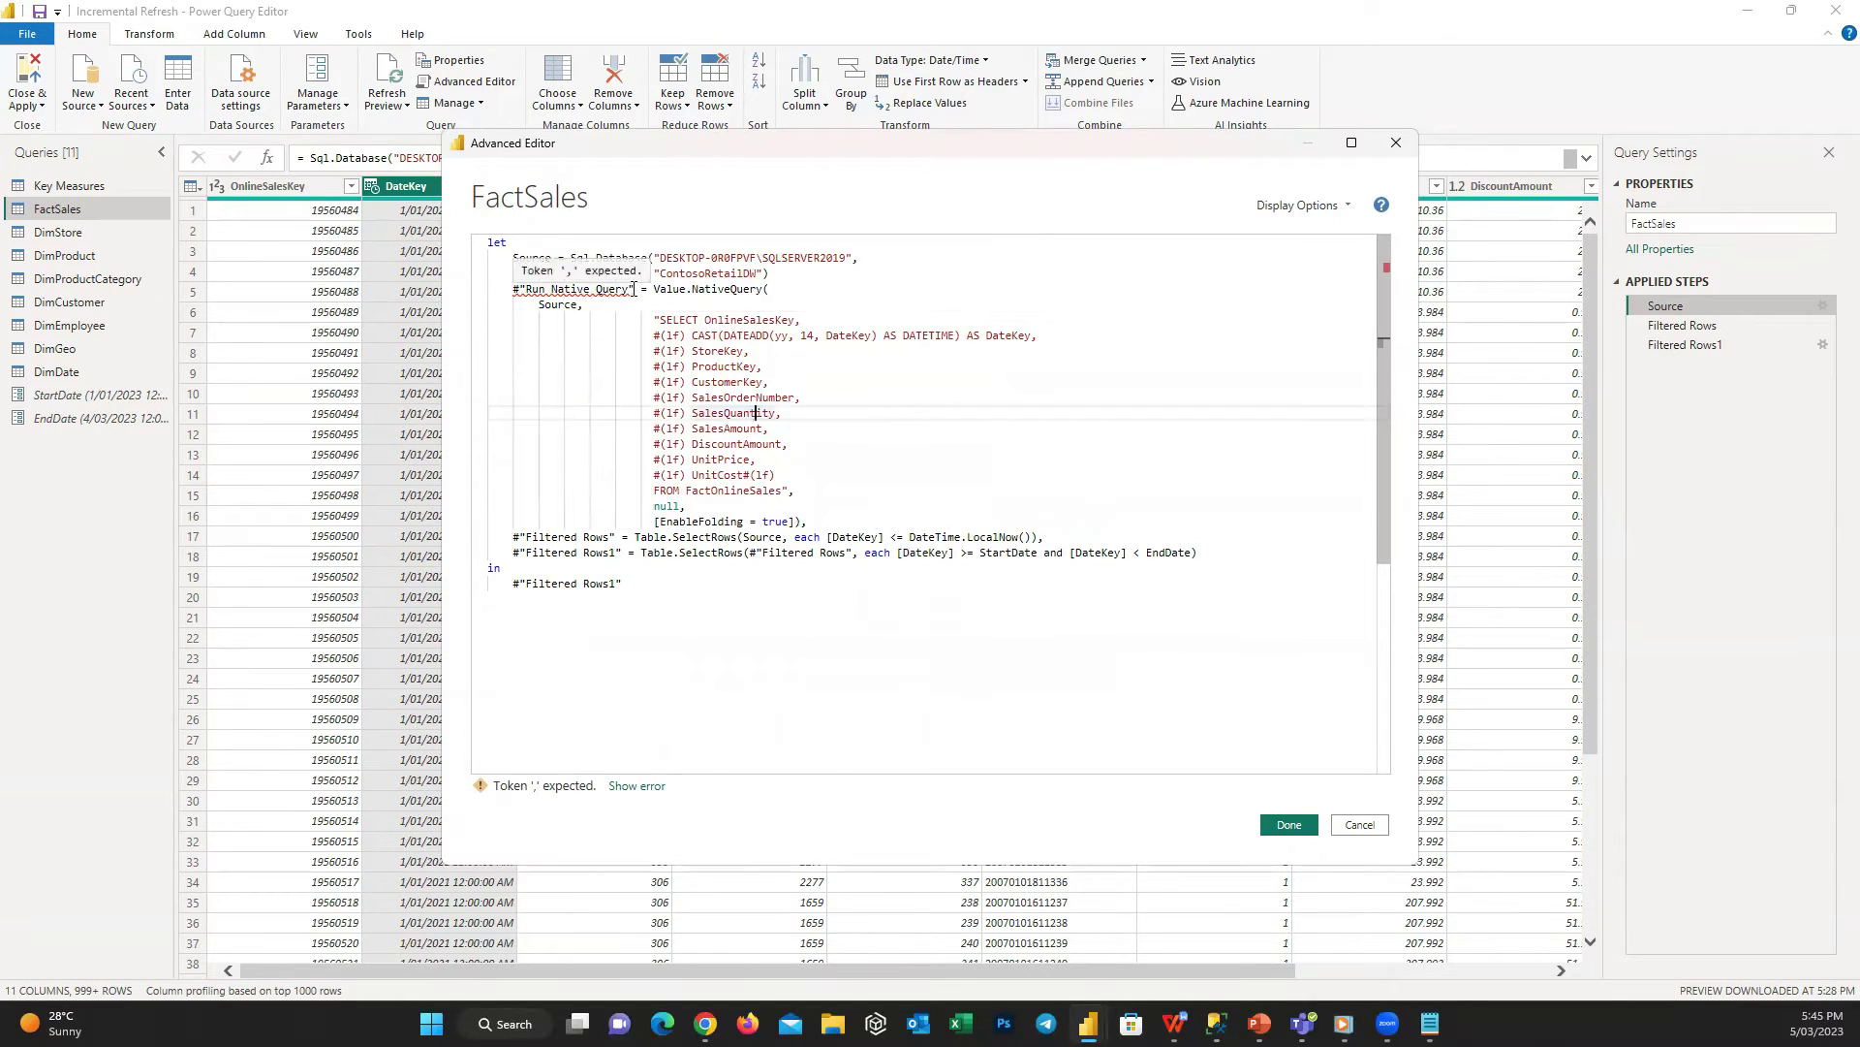
- Ensure a comma ends the Source step, make Filtered Rows reference #"Run Native Query" instead of Source, and apply the query code
{"action": "left_click_drag", "start_coordinate": [635, 289], "coordinate": [513, 288]}
{"action": "key", "text": "ctrl+c"}
{"action": "double_click", "coordinate": [757, 537]}
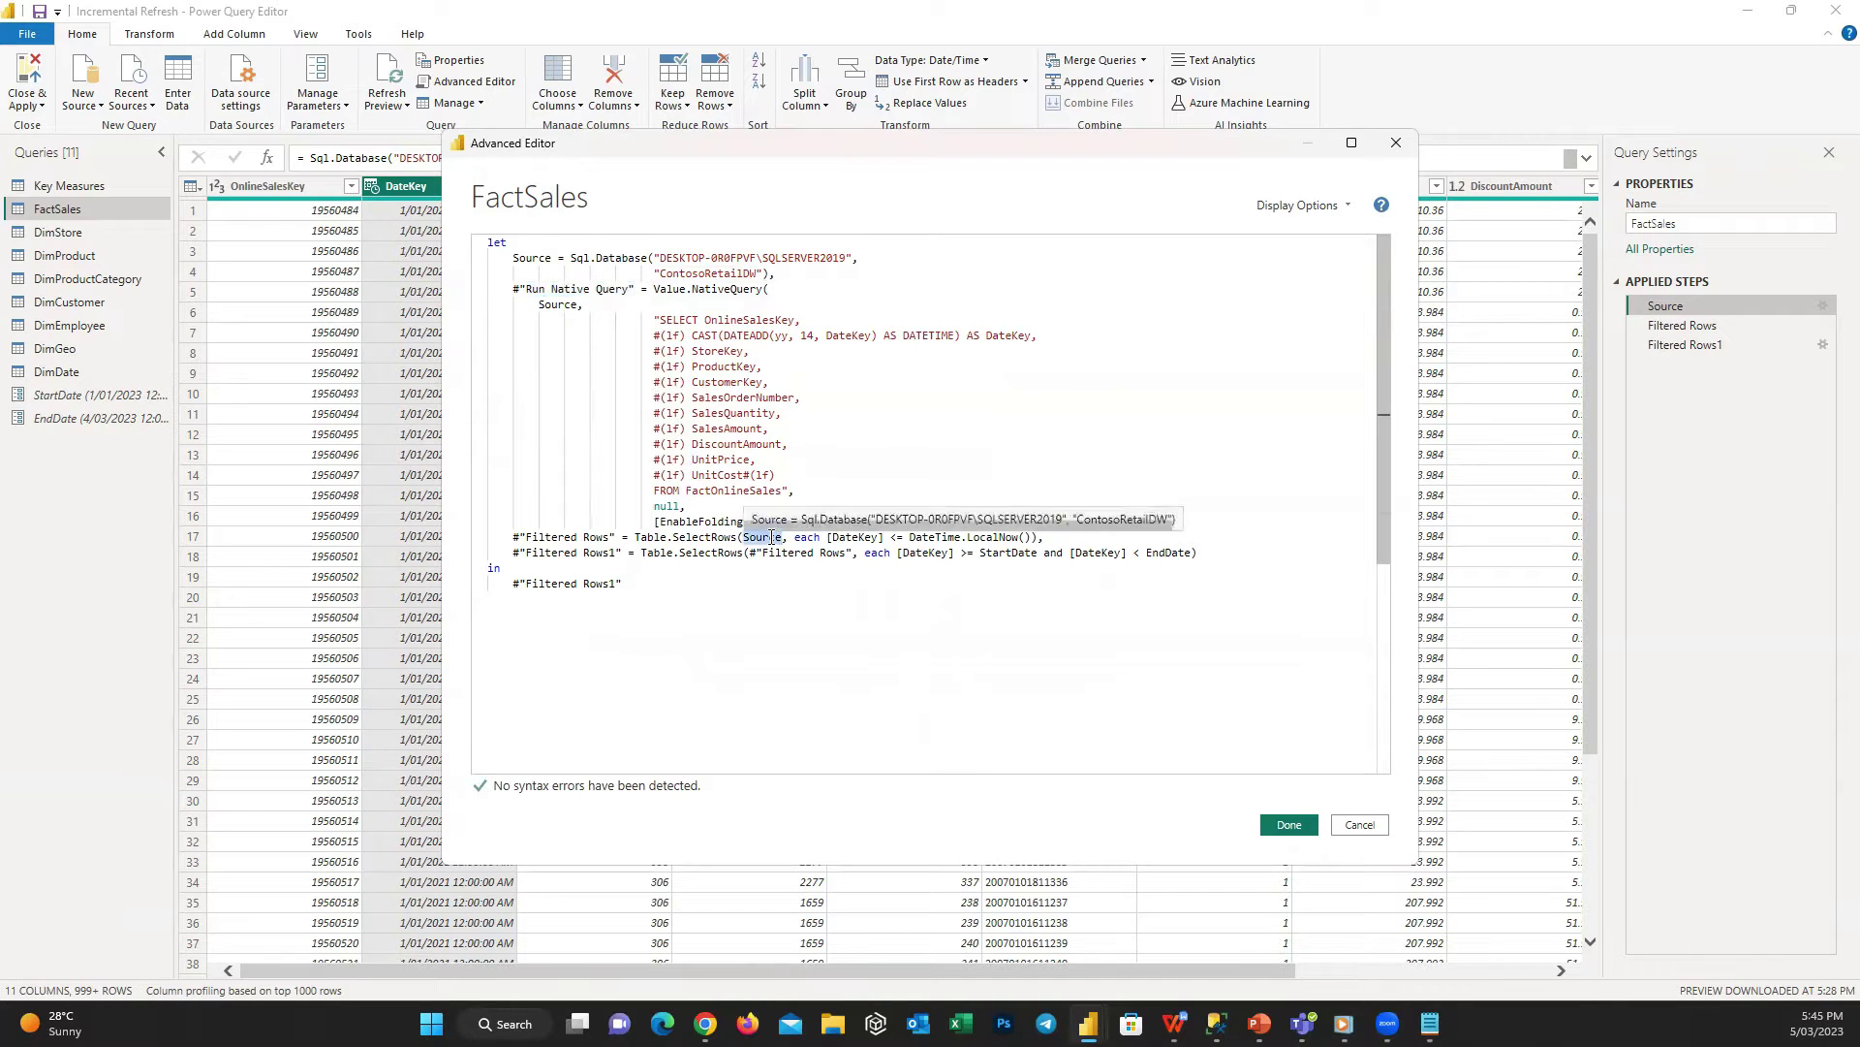
{"action": "key", "text": "ctrl+v"}
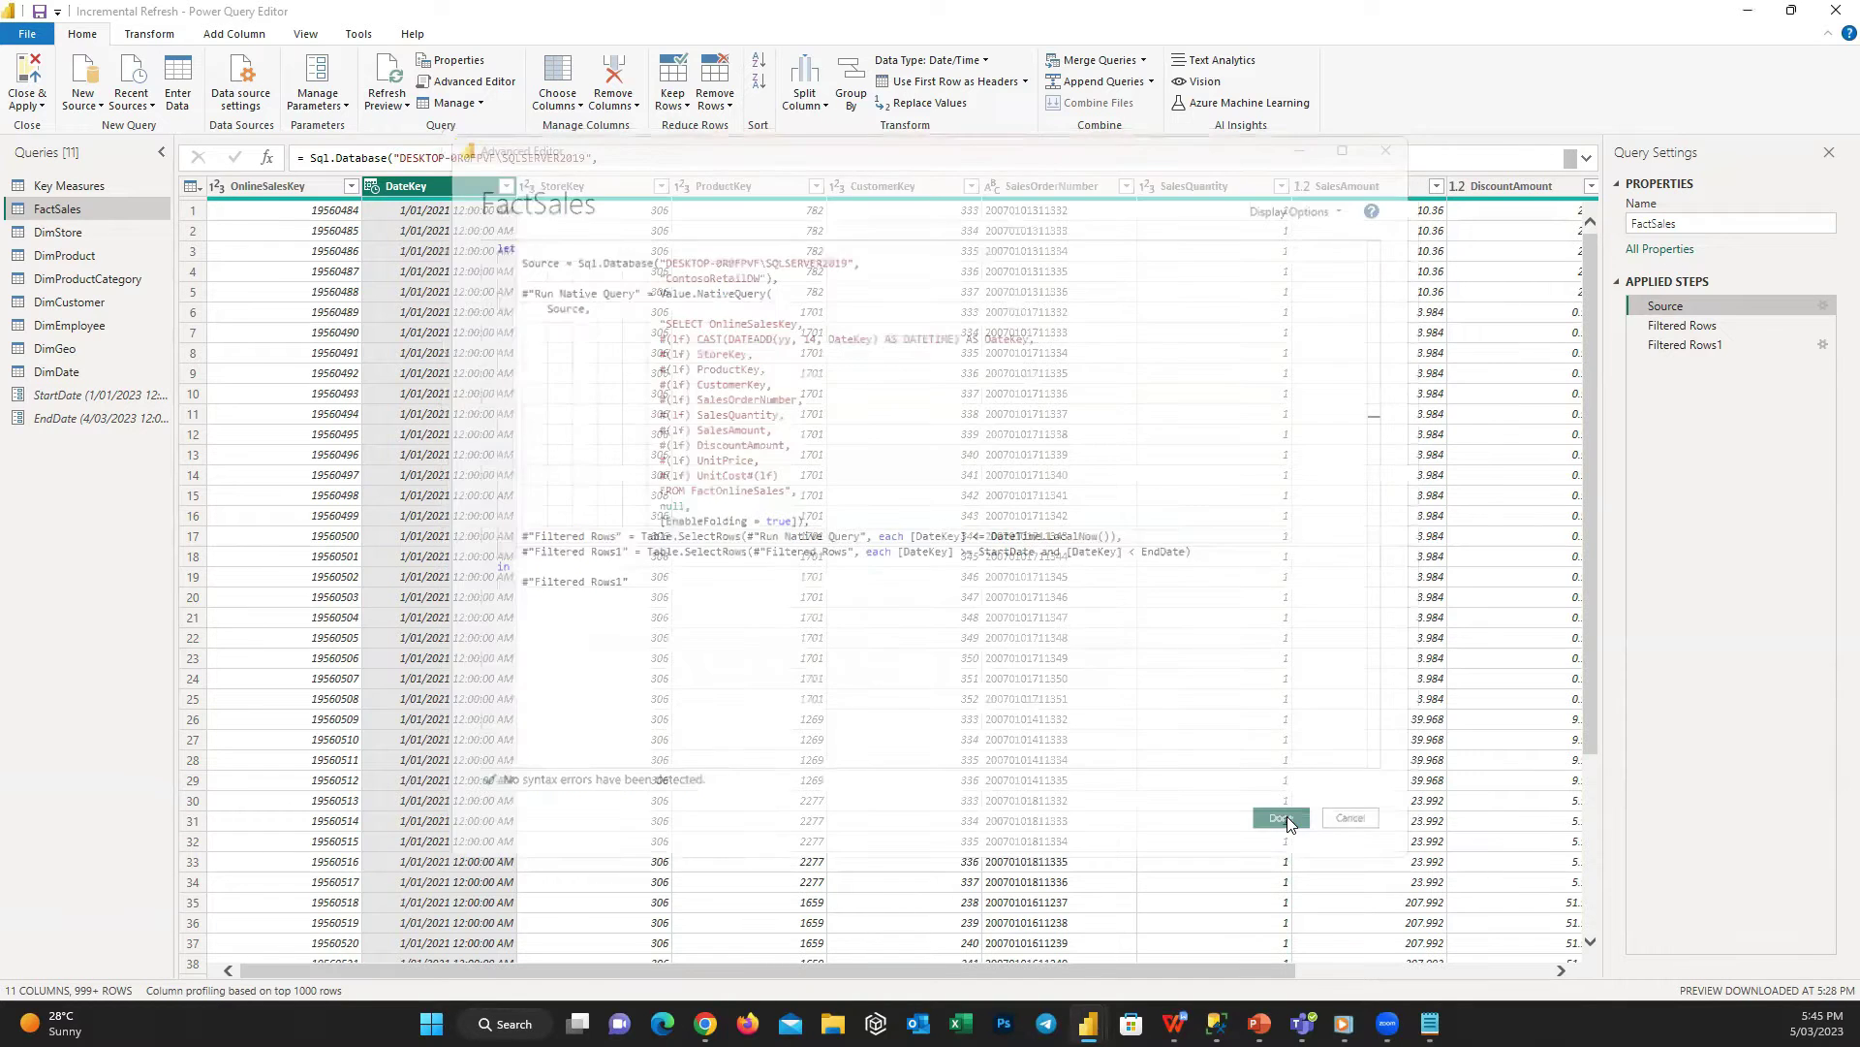
{"action": "left_click", "coordinate": [1288, 824]}
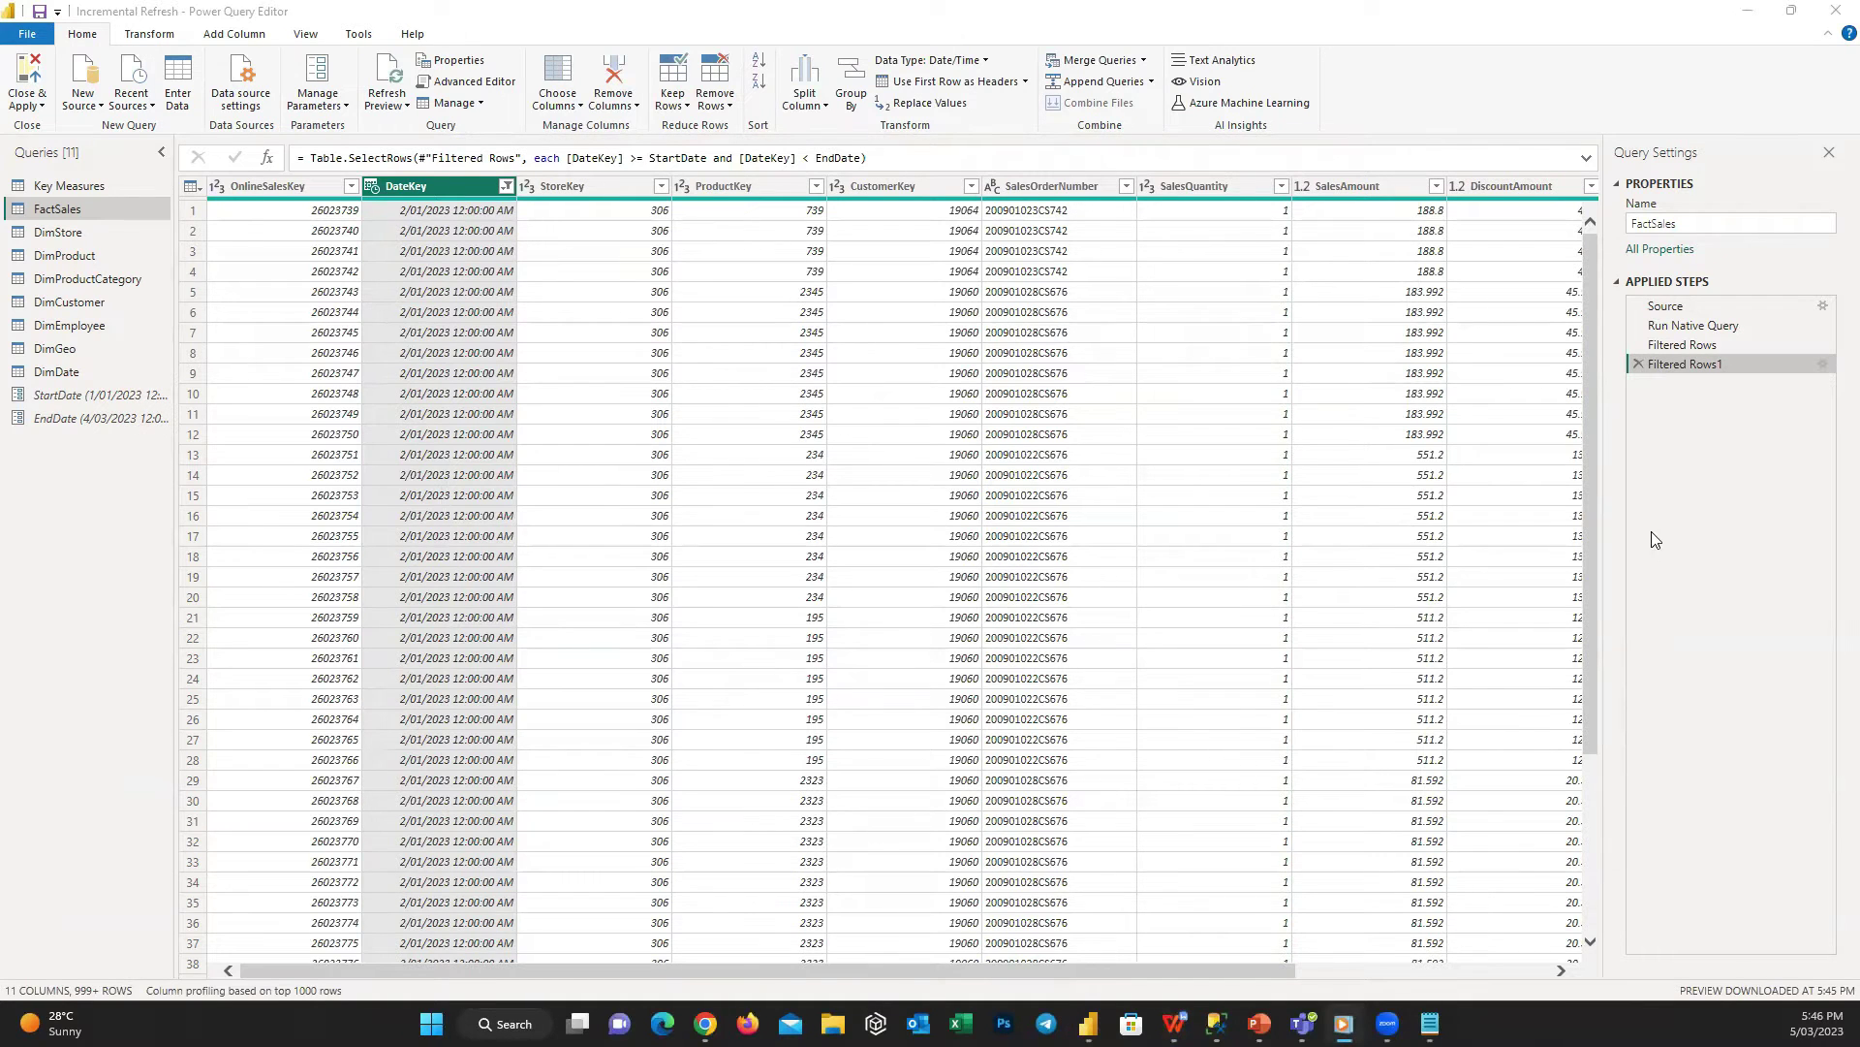
- View the native query of the Filtered Rows1 step and examine its final where clause on DateKey
{"action": "right_click", "coordinate": [1687, 366]}
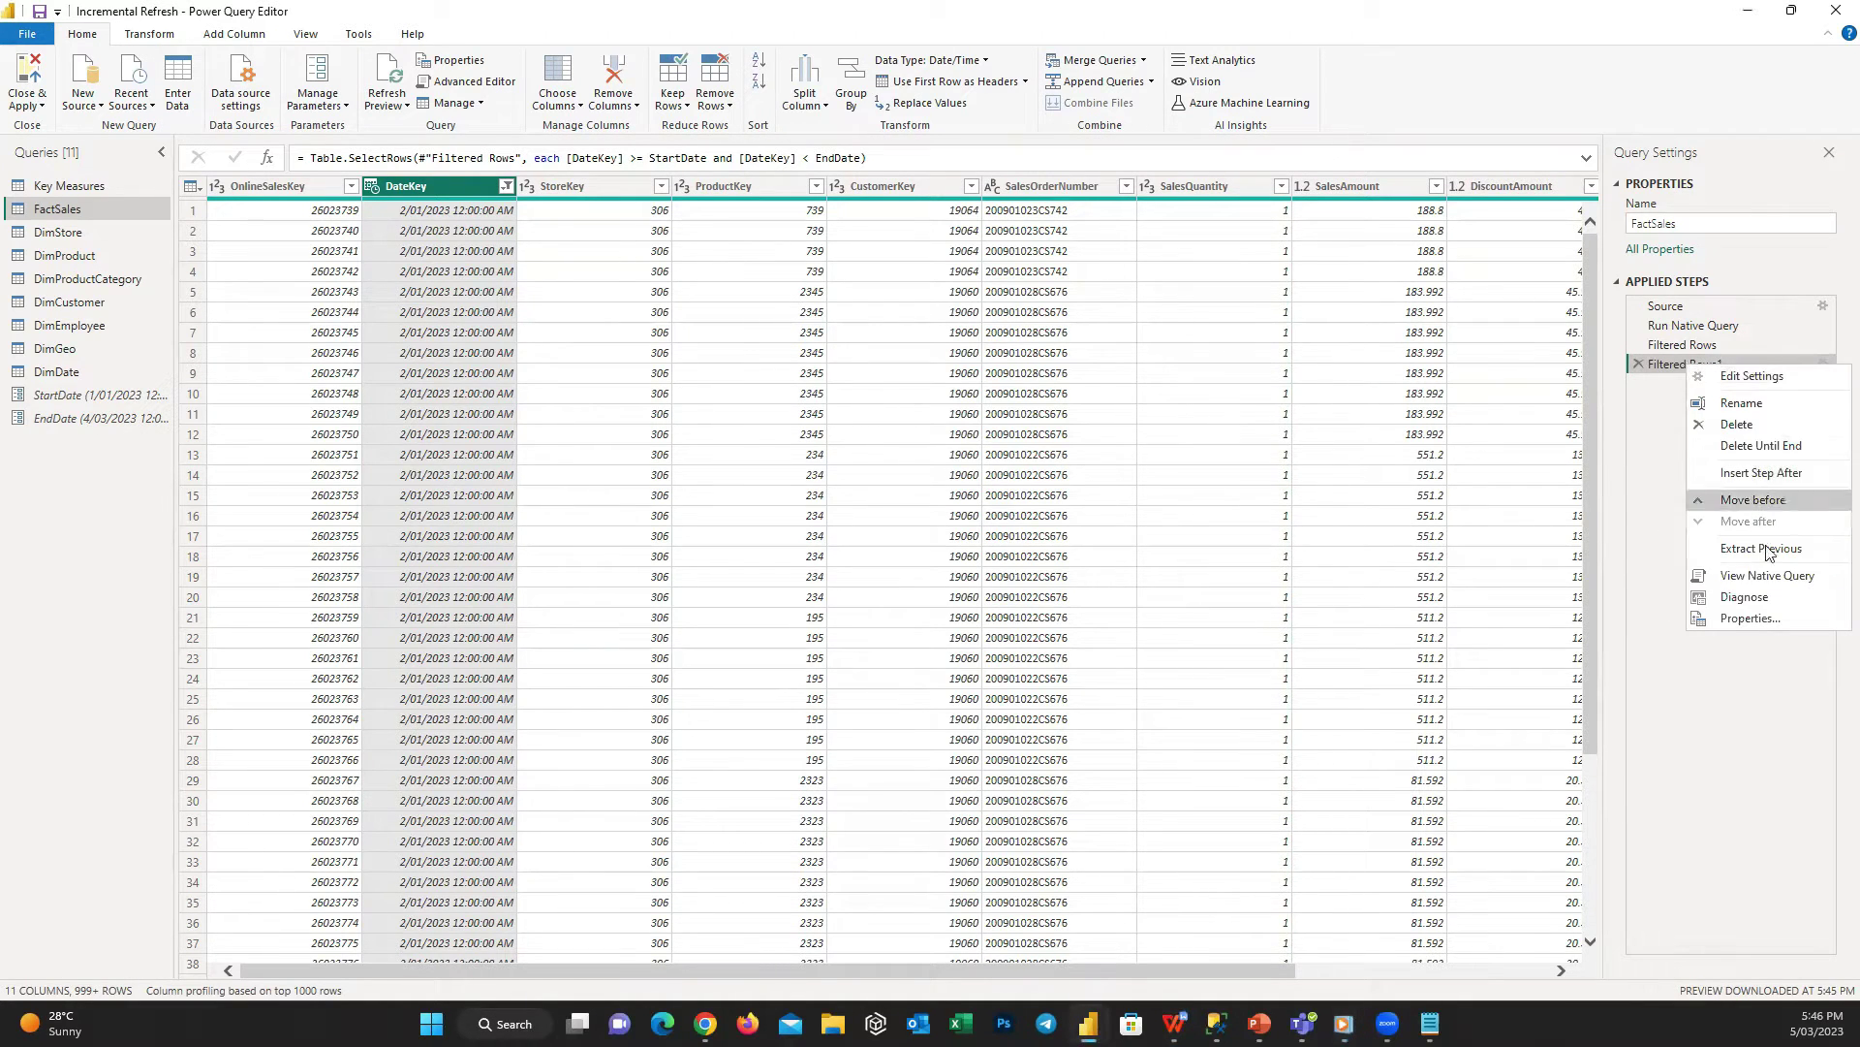
{"action": "left_click", "coordinate": [1779, 582]}
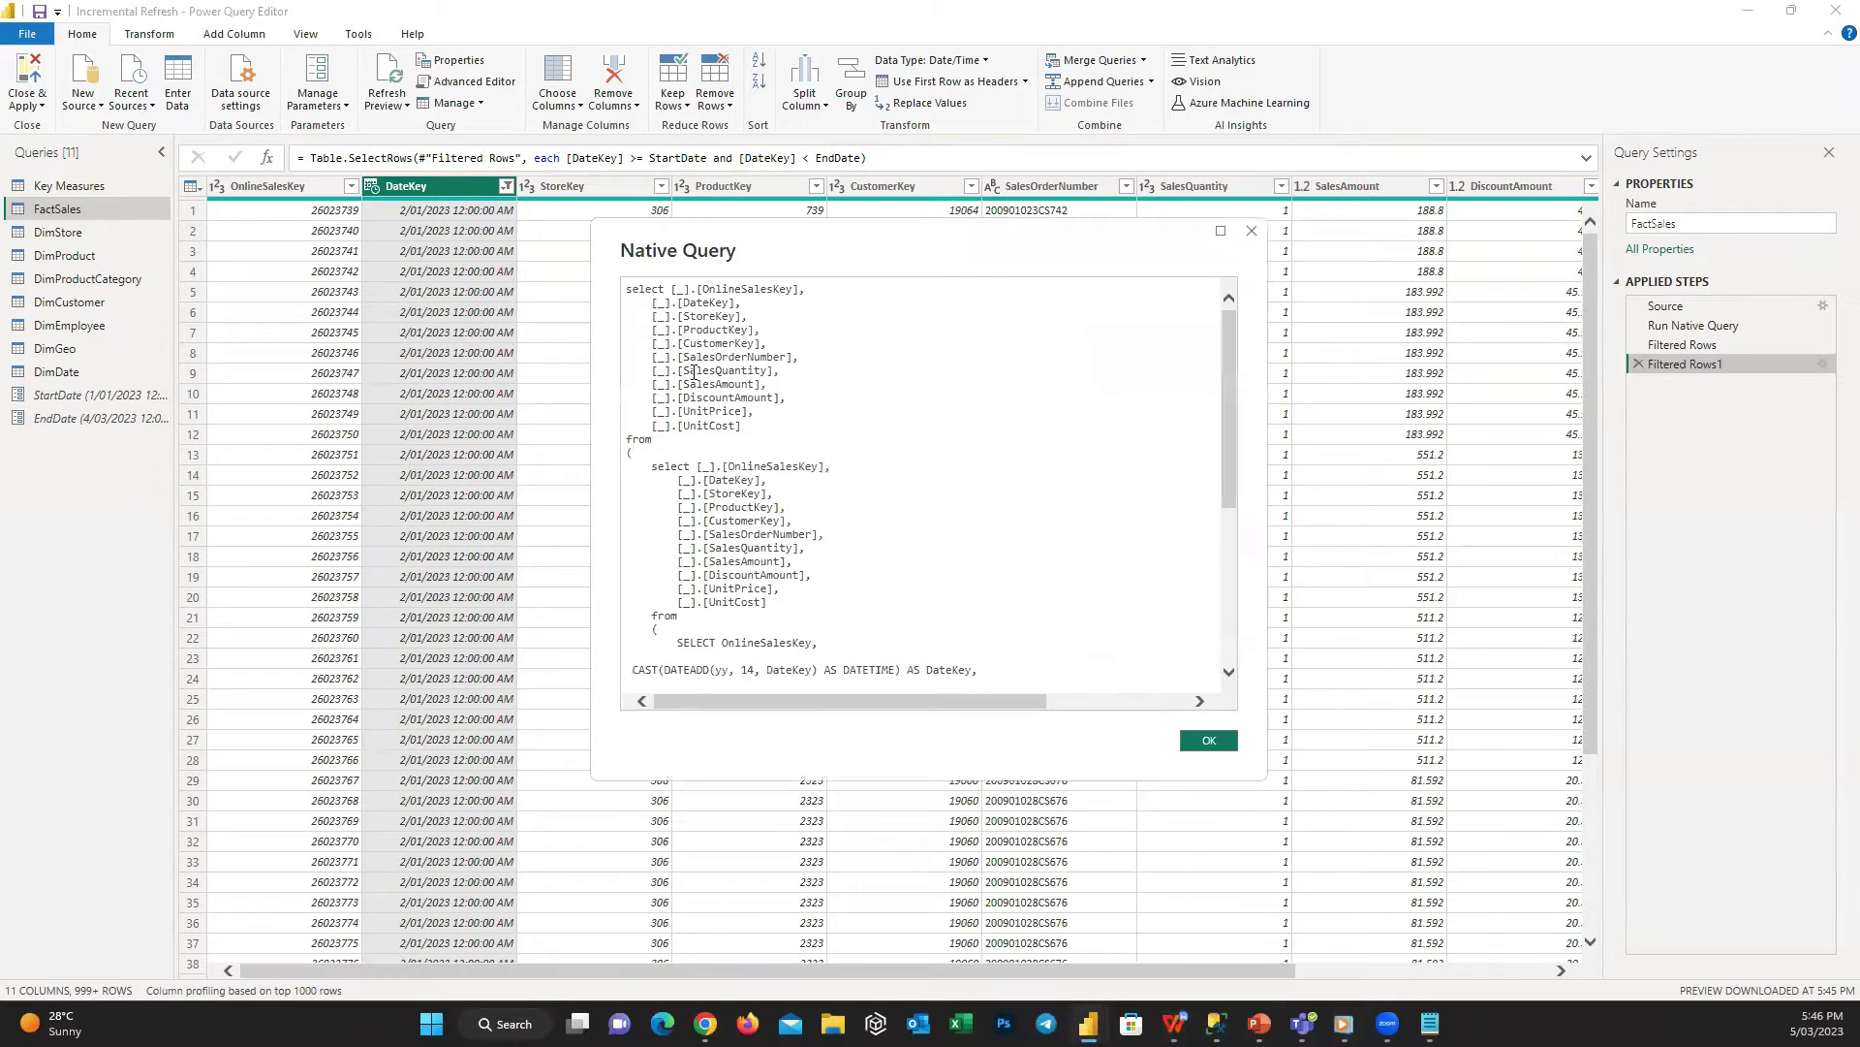
{"action": "scroll", "coordinate": [695, 371], "scroll_direction": "down", "scroll_amount": 8}
{"action": "scroll", "coordinate": [731, 595], "scroll_direction": "up", "scroll_amount": 8}
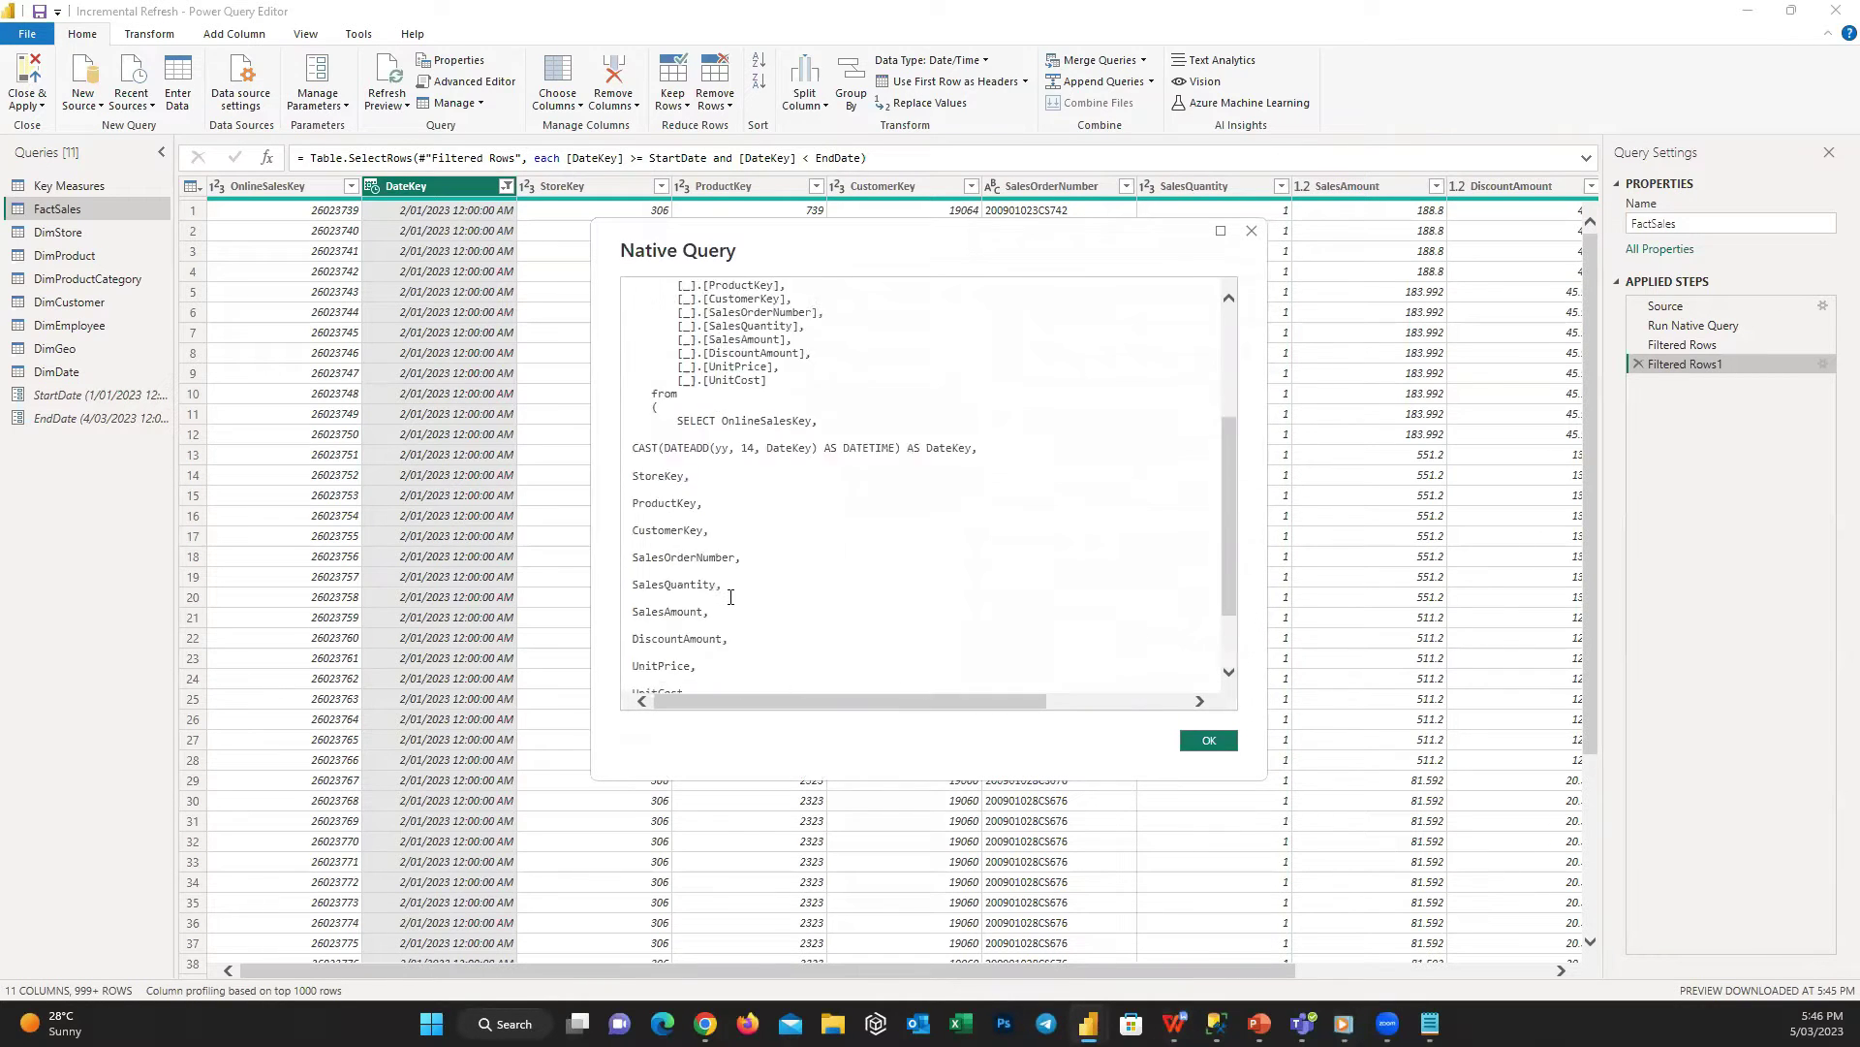
{"action": "scroll", "coordinate": [746, 599], "scroll_direction": "down", "scroll_amount": 8}
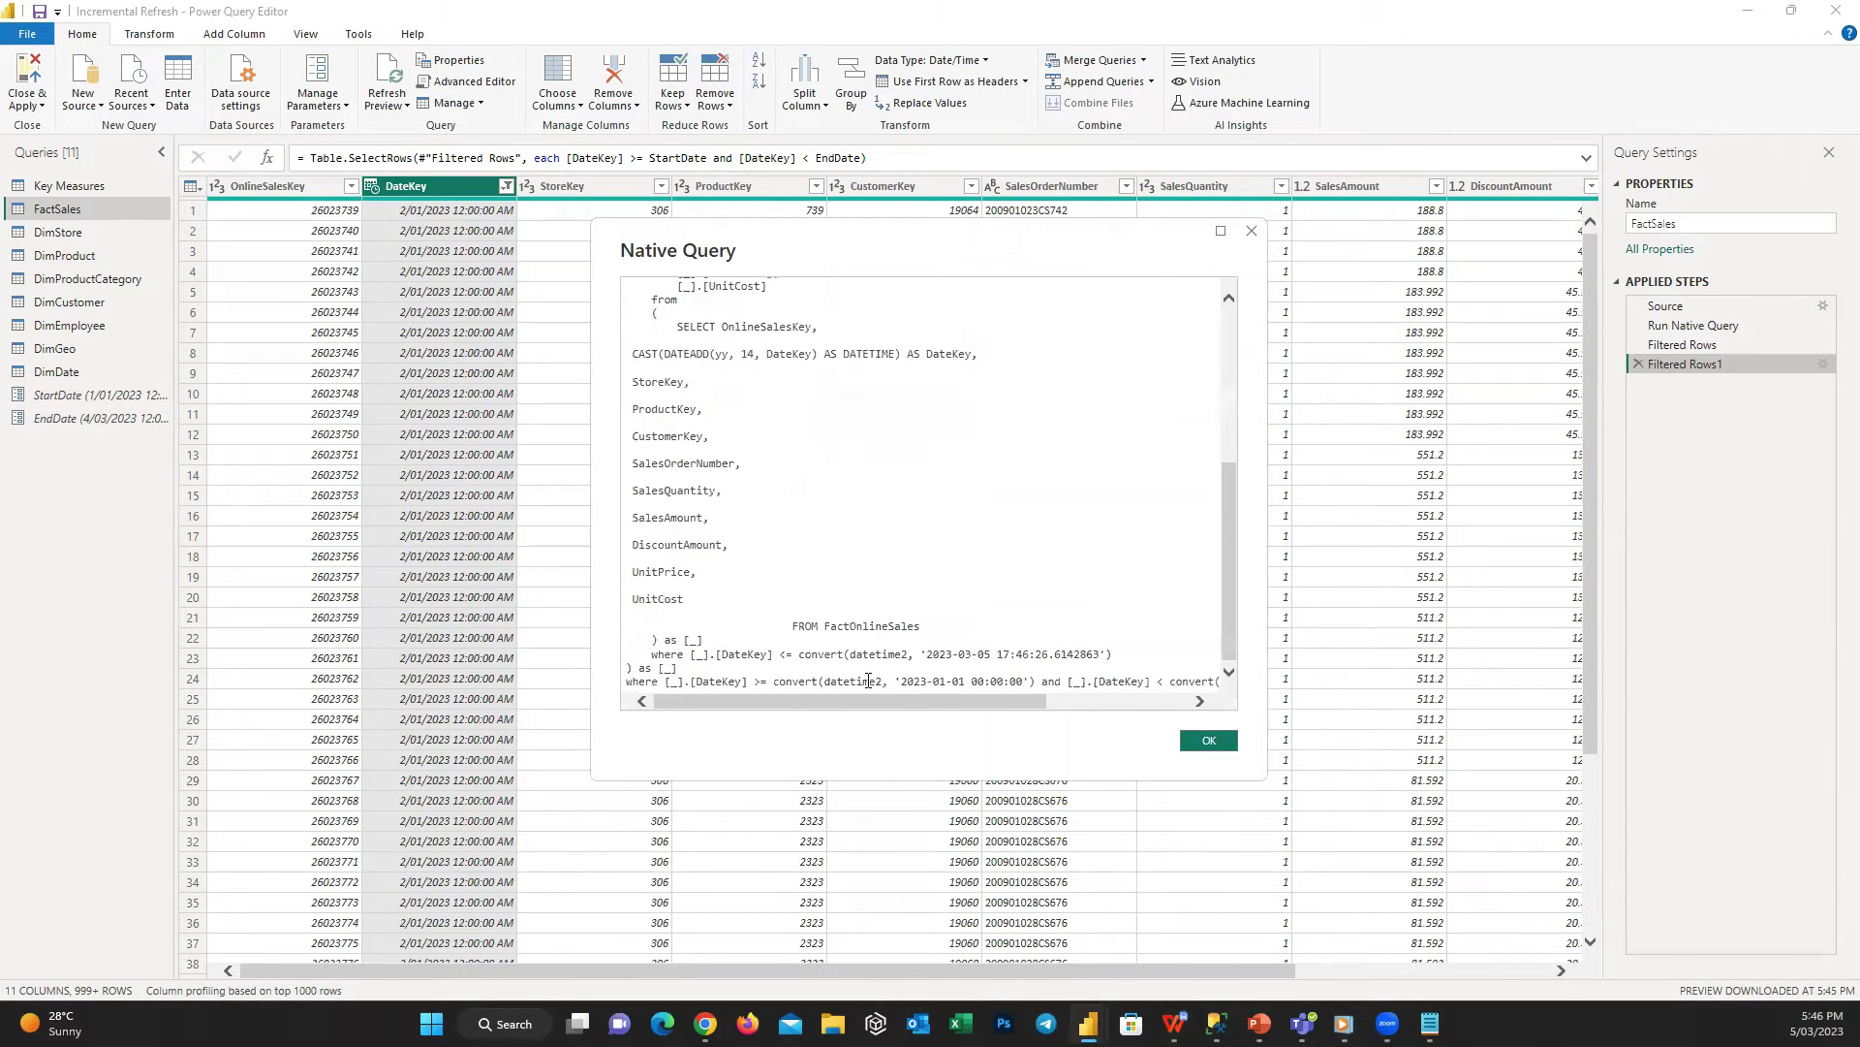
{"action": "left_click_drag", "start_coordinate": [700, 681], "coordinate": [1252, 696]}
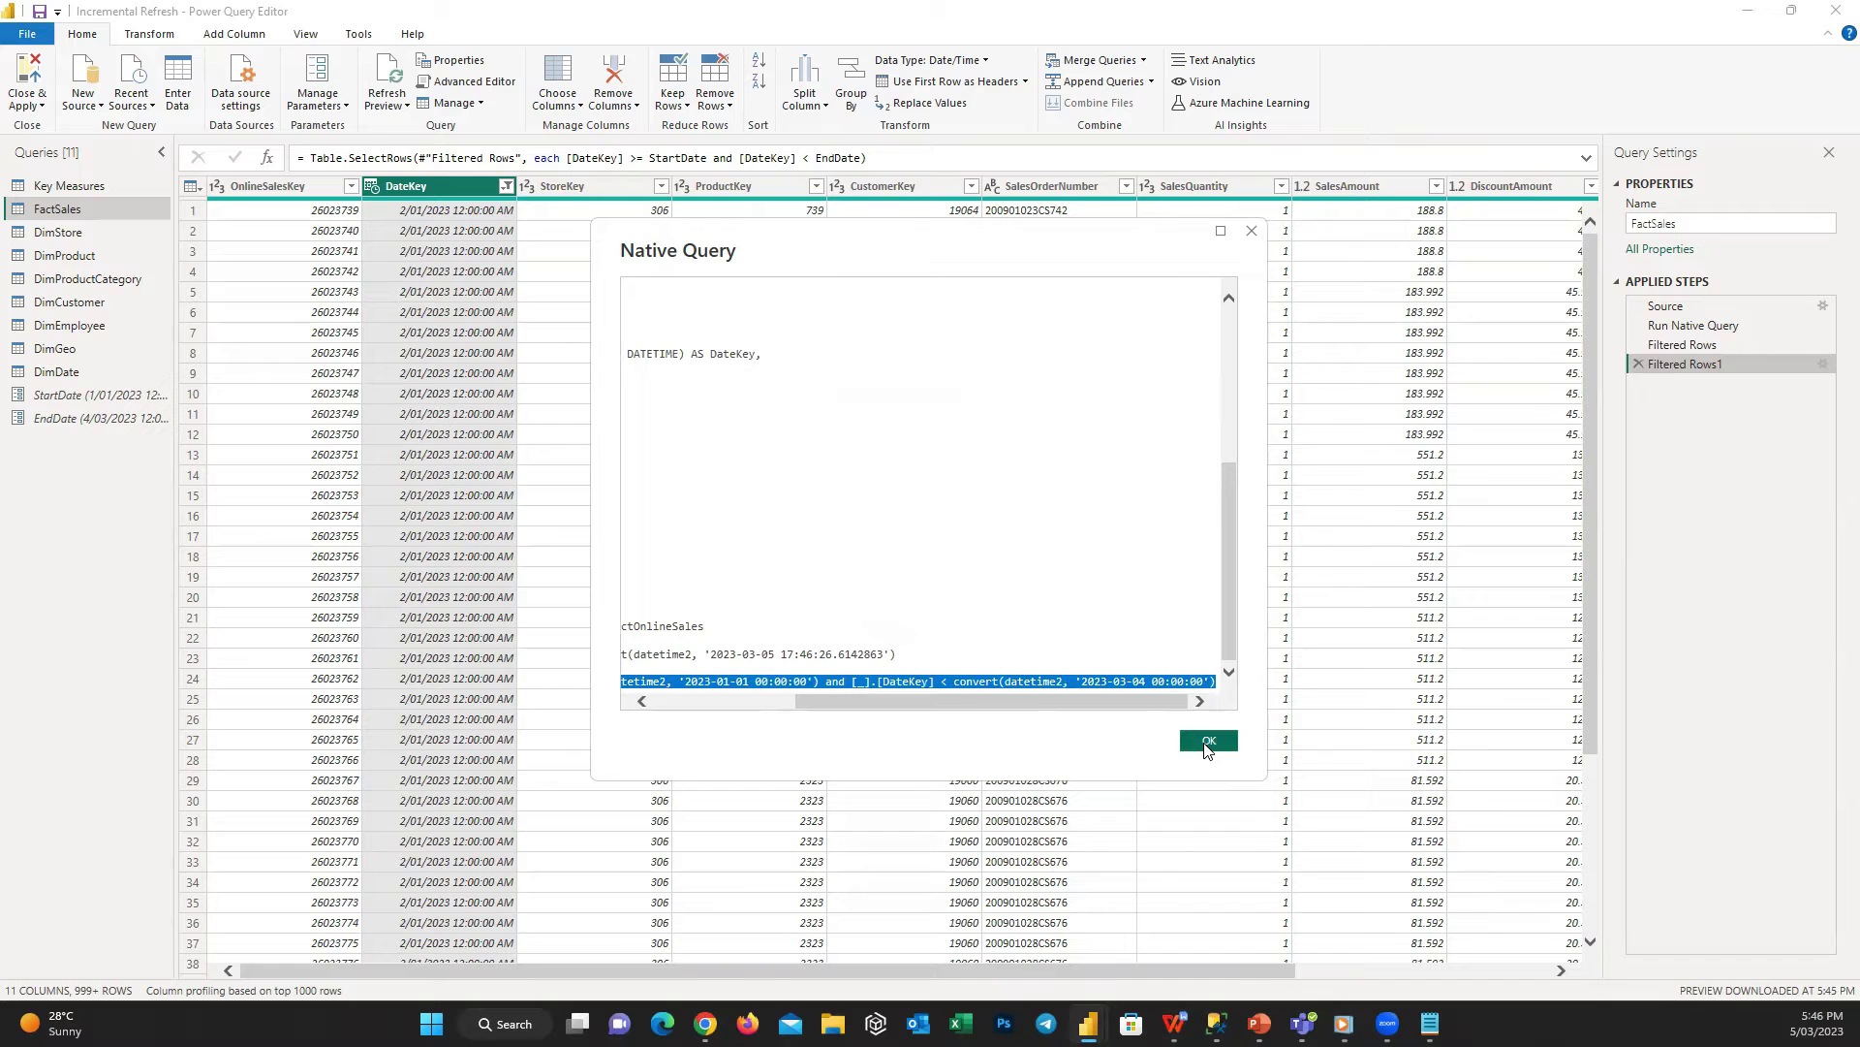
{"action": "left_click", "coordinate": [1208, 741]}
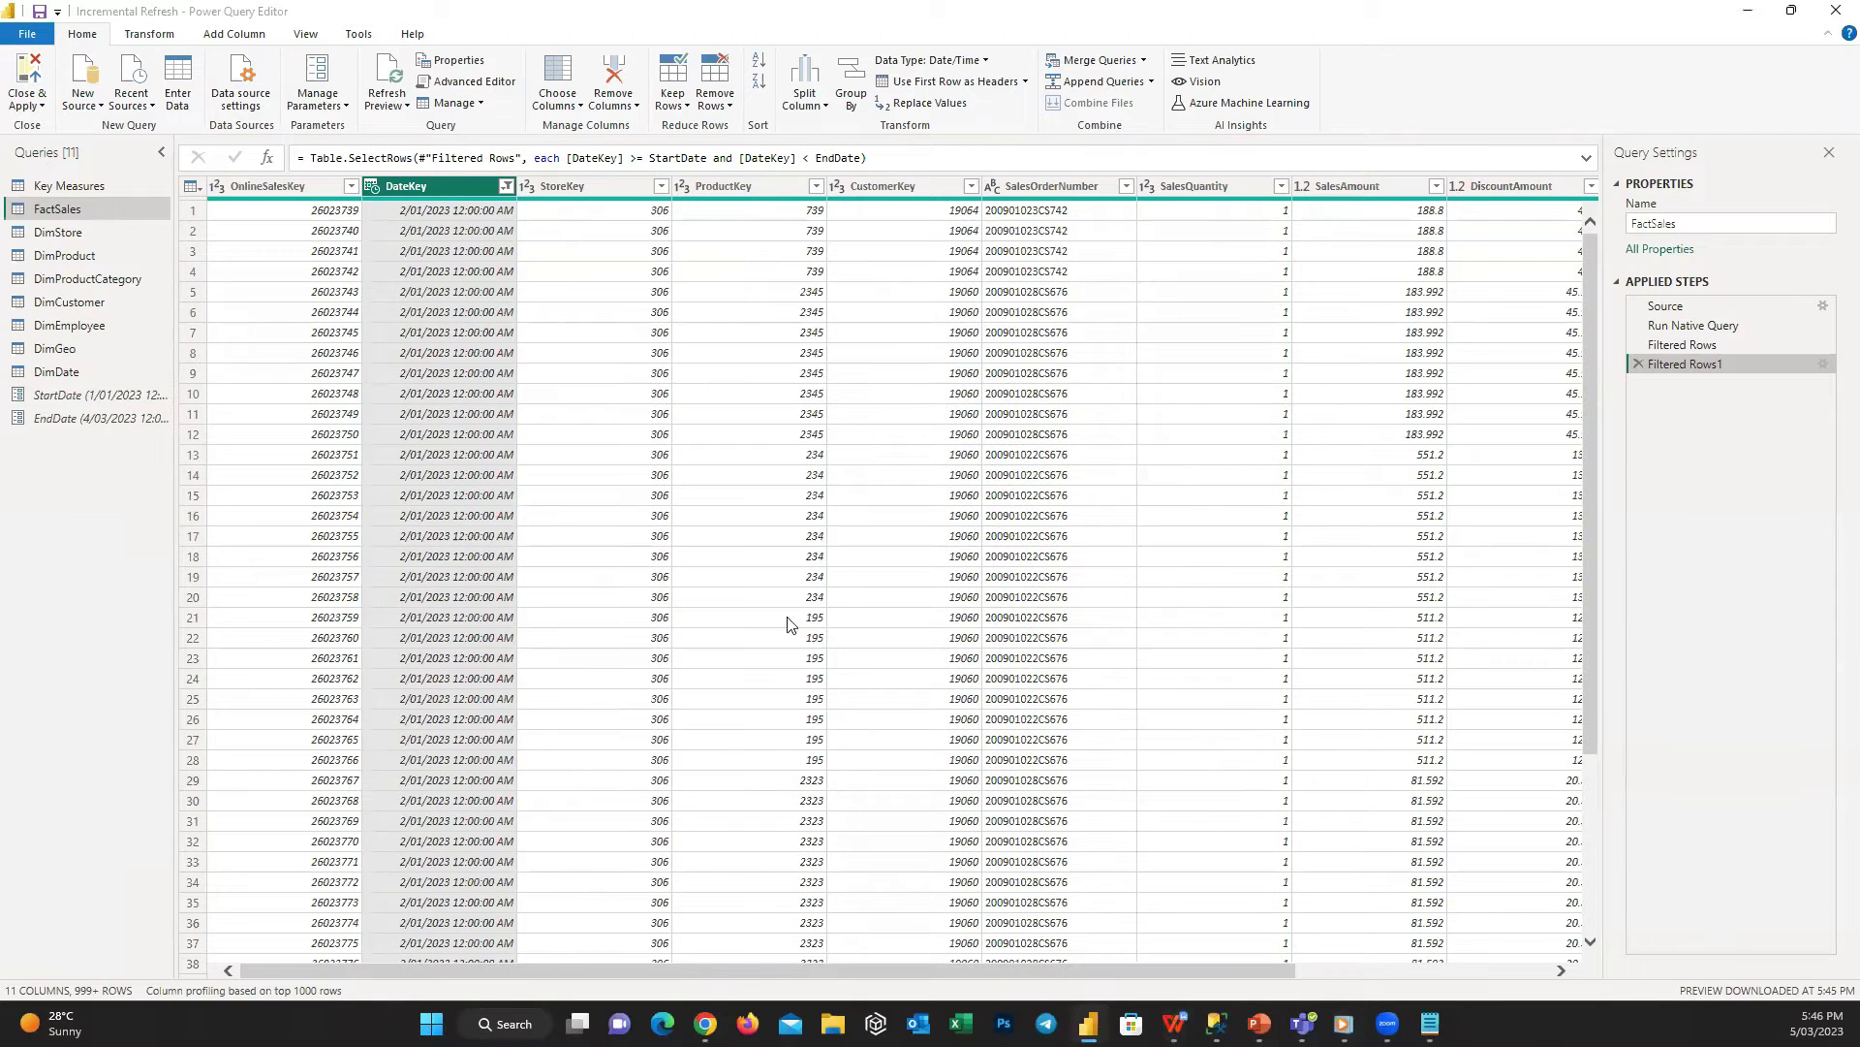
- Close and apply the query changes, and save the report as Incremental Refresh in D:\Power BI Tutorial\017 - Incremental Refresh\Power BI
{"action": "left_click", "coordinate": [29, 77]}
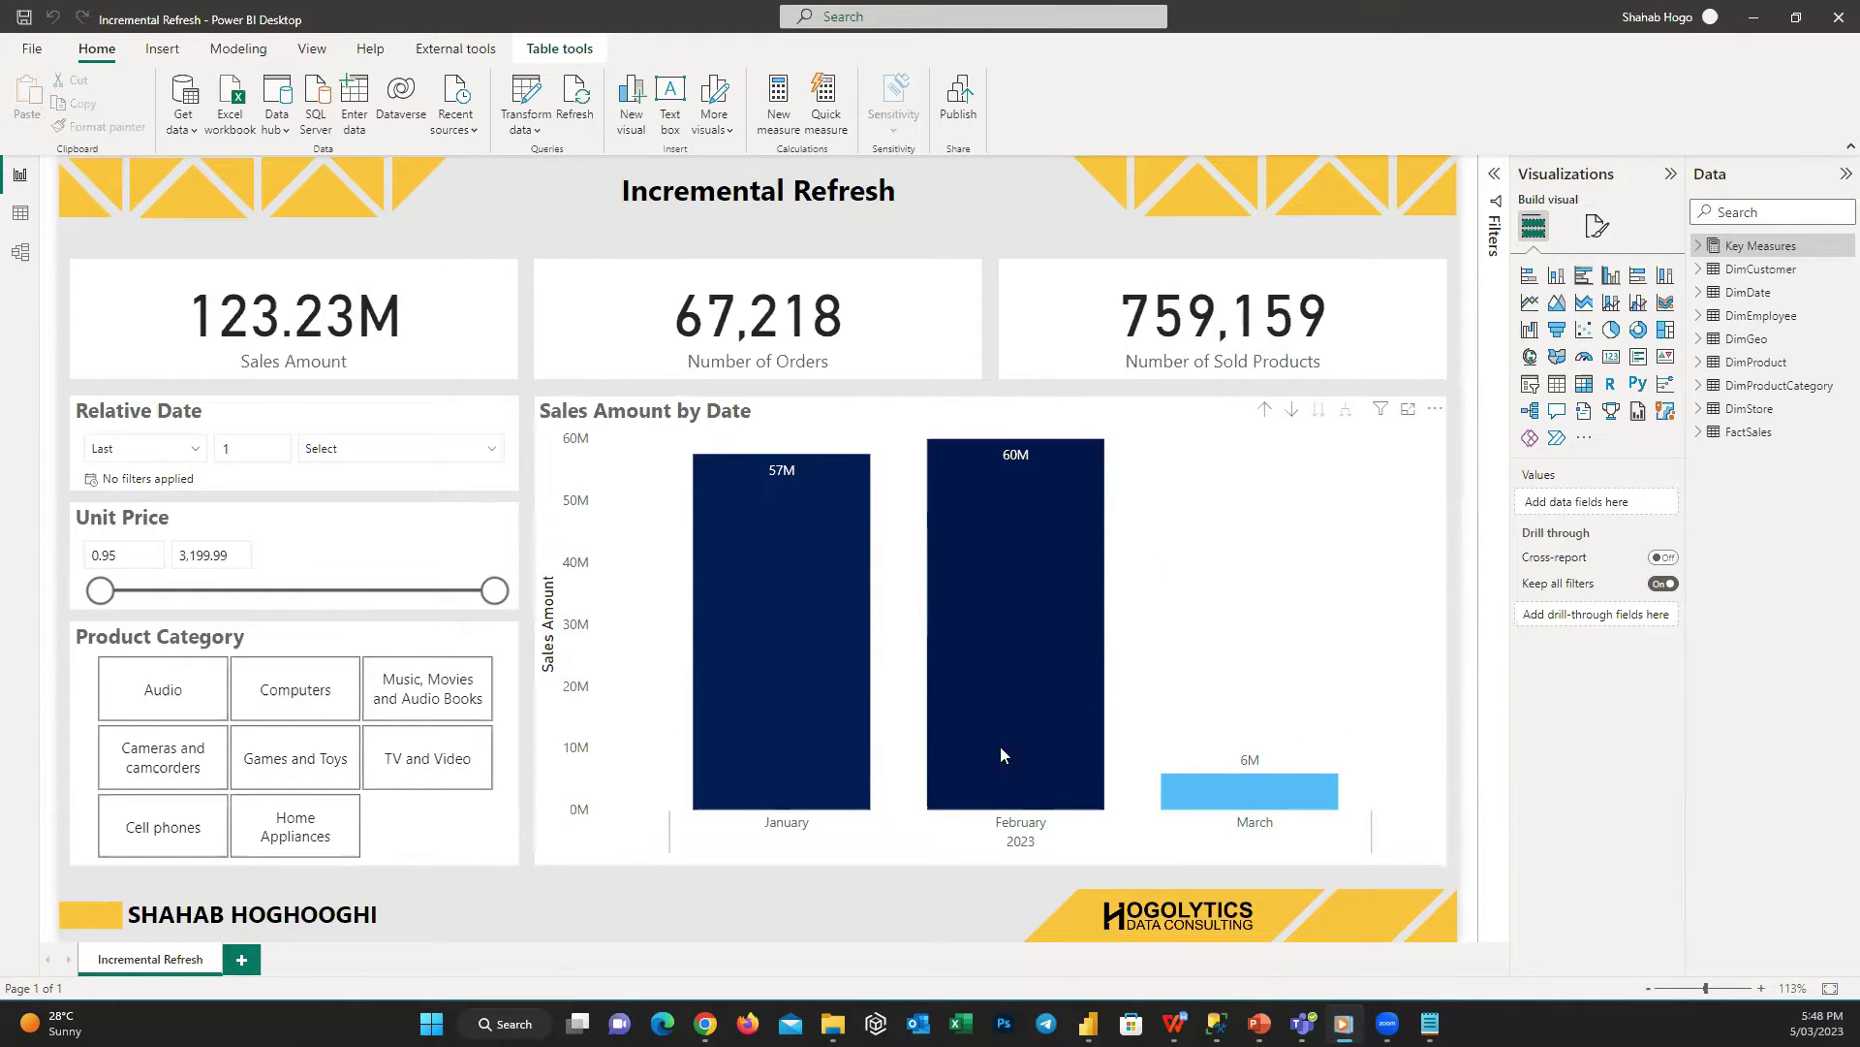
{"action": "left_click", "coordinate": [32, 48]}
{"action": "left_click", "coordinate": [78, 186]}
{"action": "left_click", "coordinate": [569, 50]}
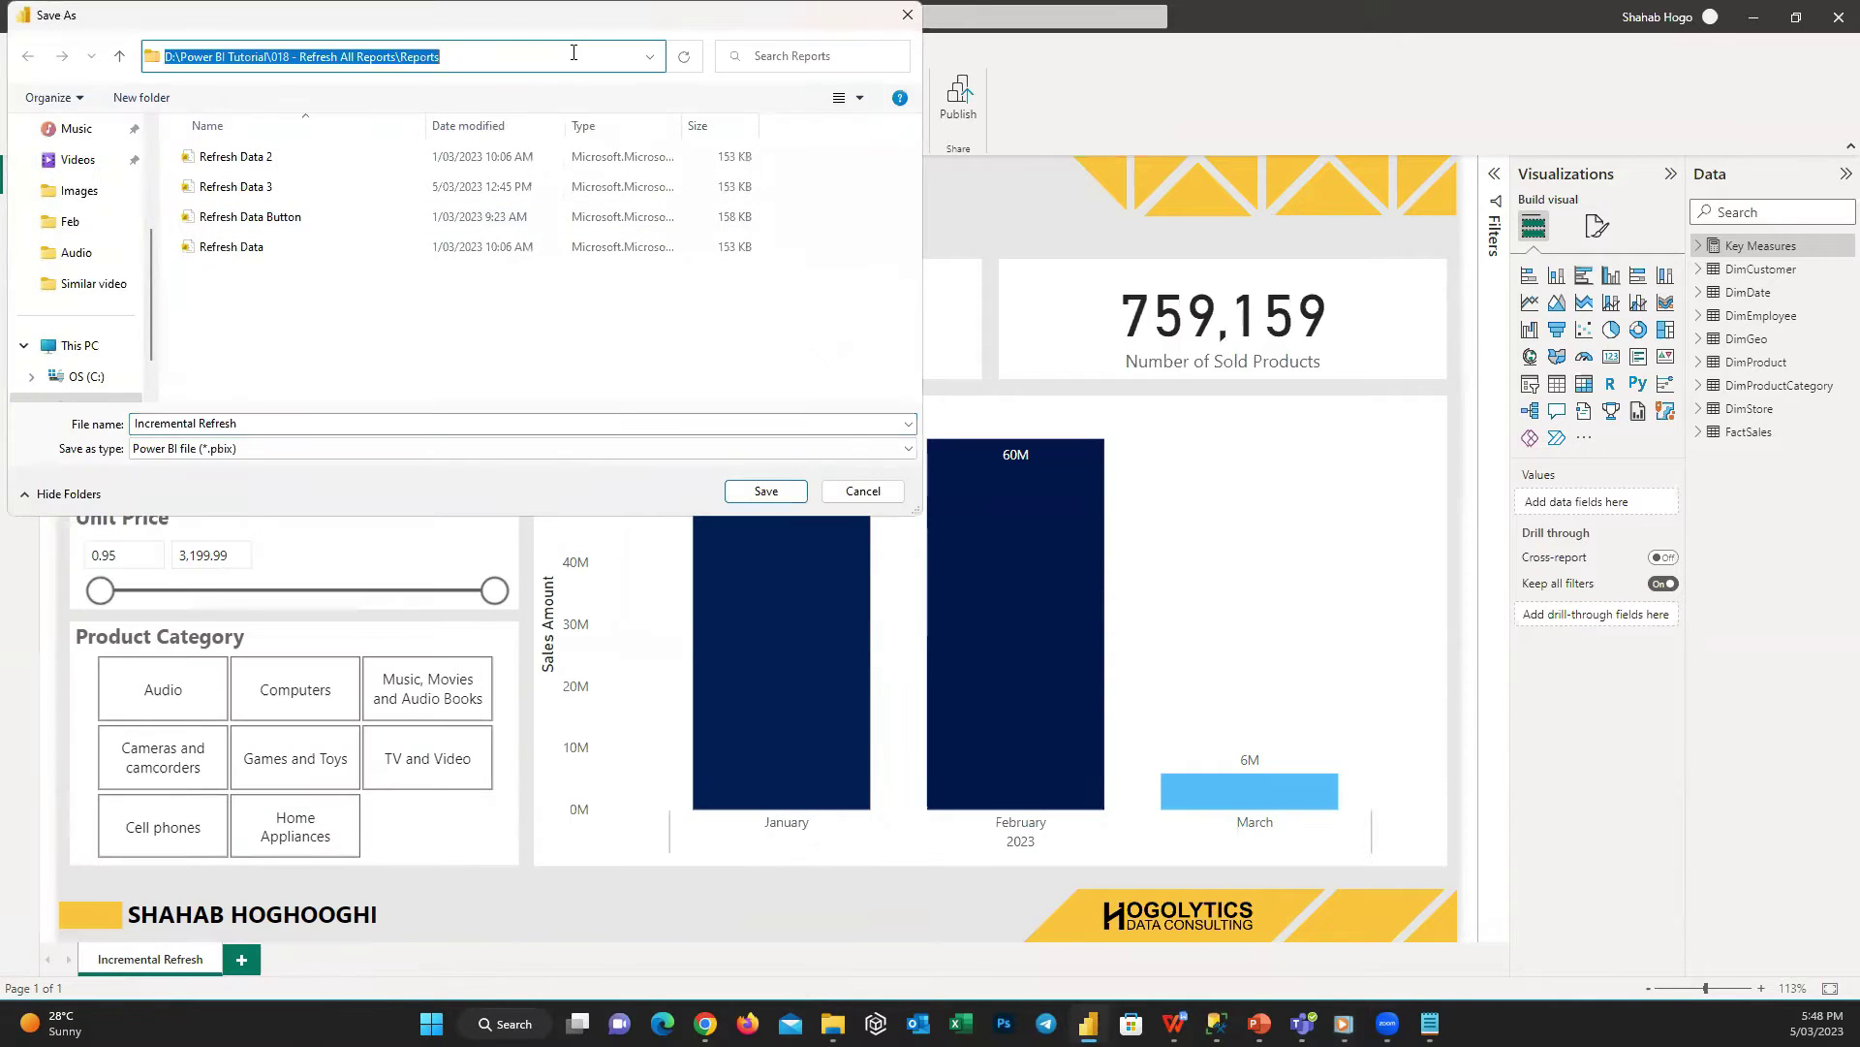
{"action": "type", "text": "D:\\Power BI Tutorial\\017 - Incremental Refresh"}
{"action": "key", "text": "Return"}
{"action": "double_click", "coordinate": [214, 190]}
{"action": "left_click", "coordinate": [765, 491]}
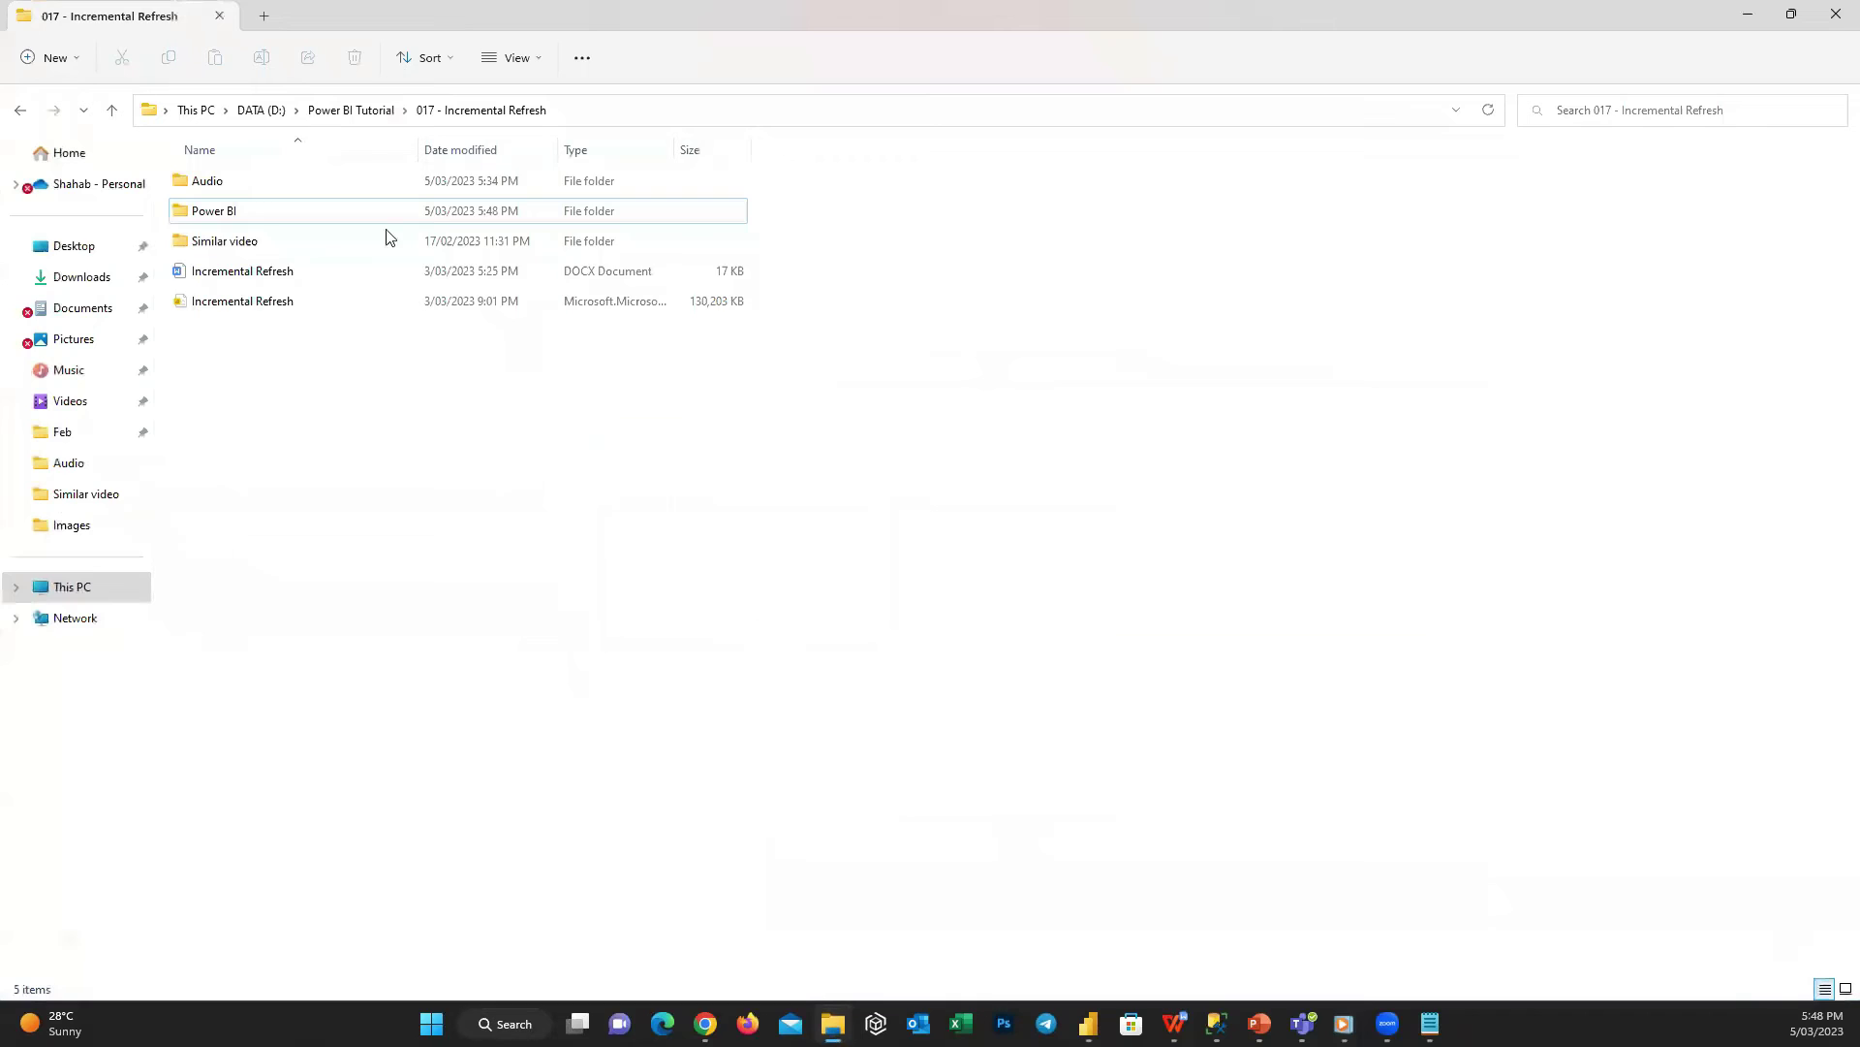
- Check the file size of the saved Incremental Refresh report in its Power BI folder and return to the report
{"action": "double_click", "coordinate": [257, 215]}
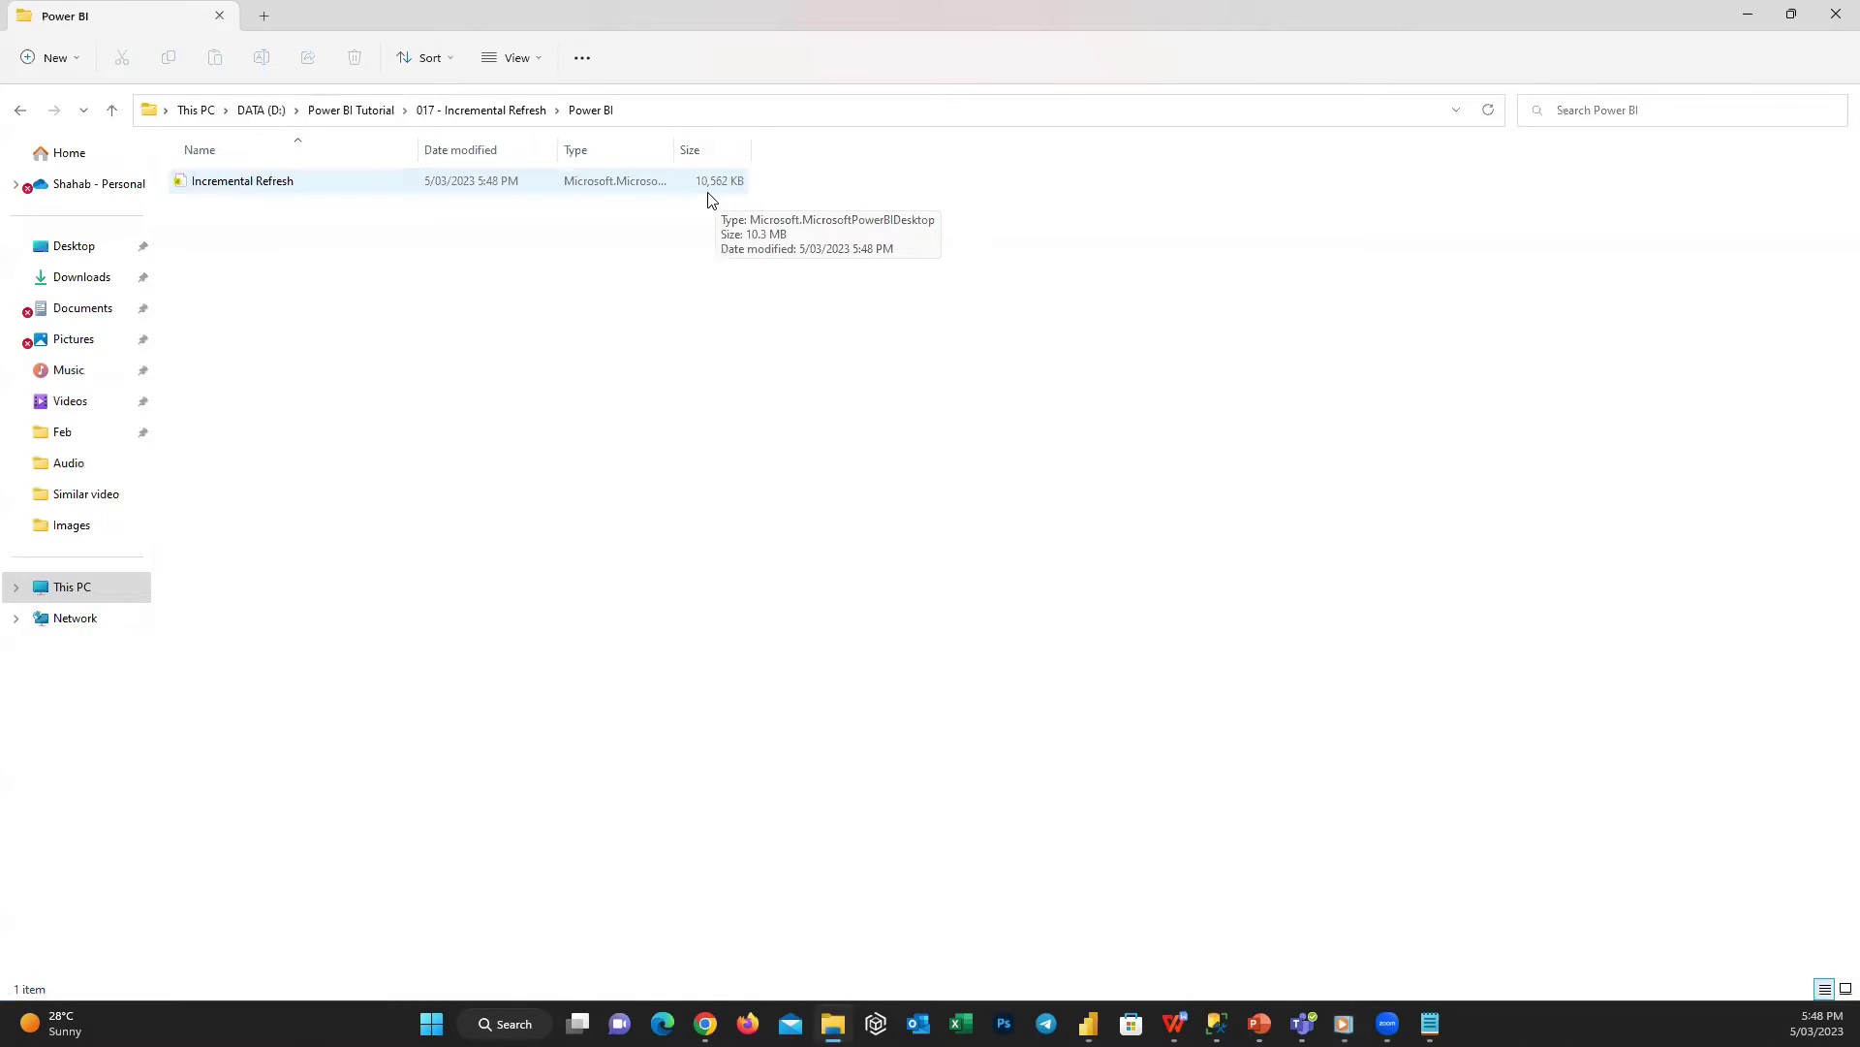
{"action": "left_click", "coordinate": [1088, 1023]}
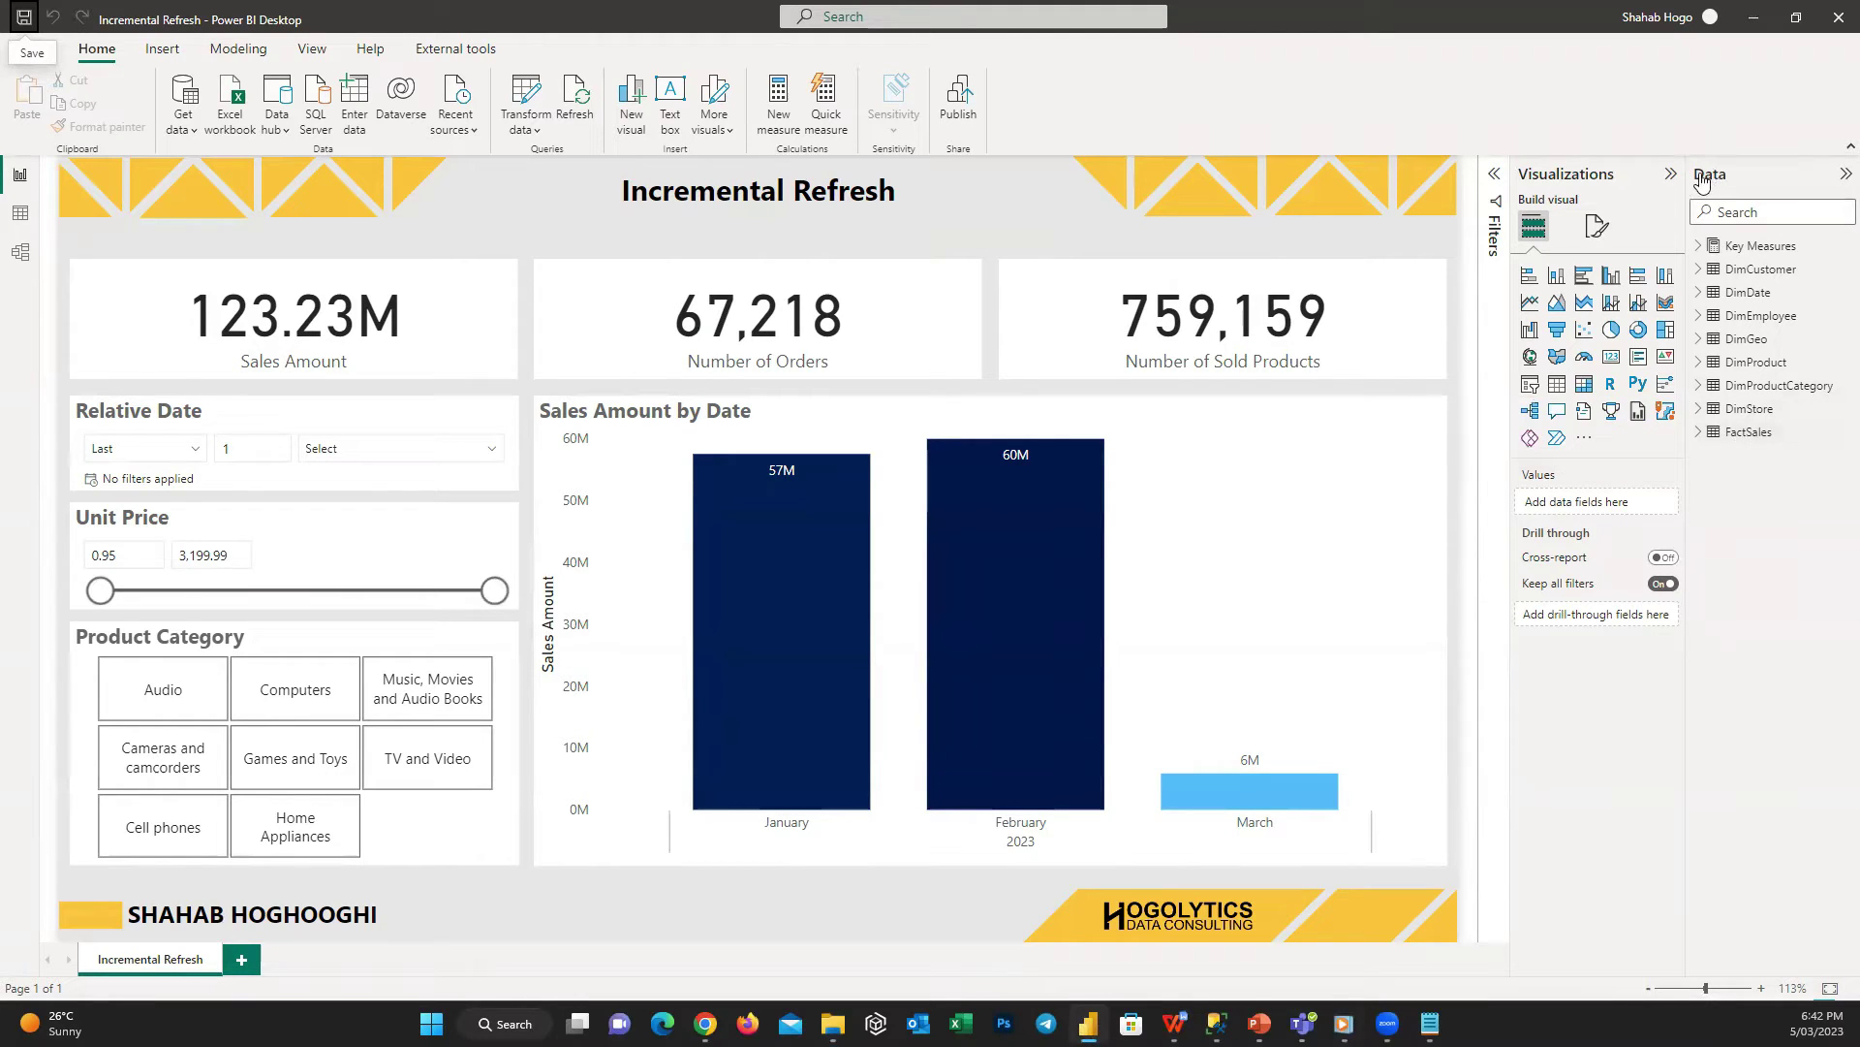
- Open the incremental refresh settings for the FactSales table and turn on incrementally refreshing it
{"action": "mouse_move", "coordinate": [1737, 446]}
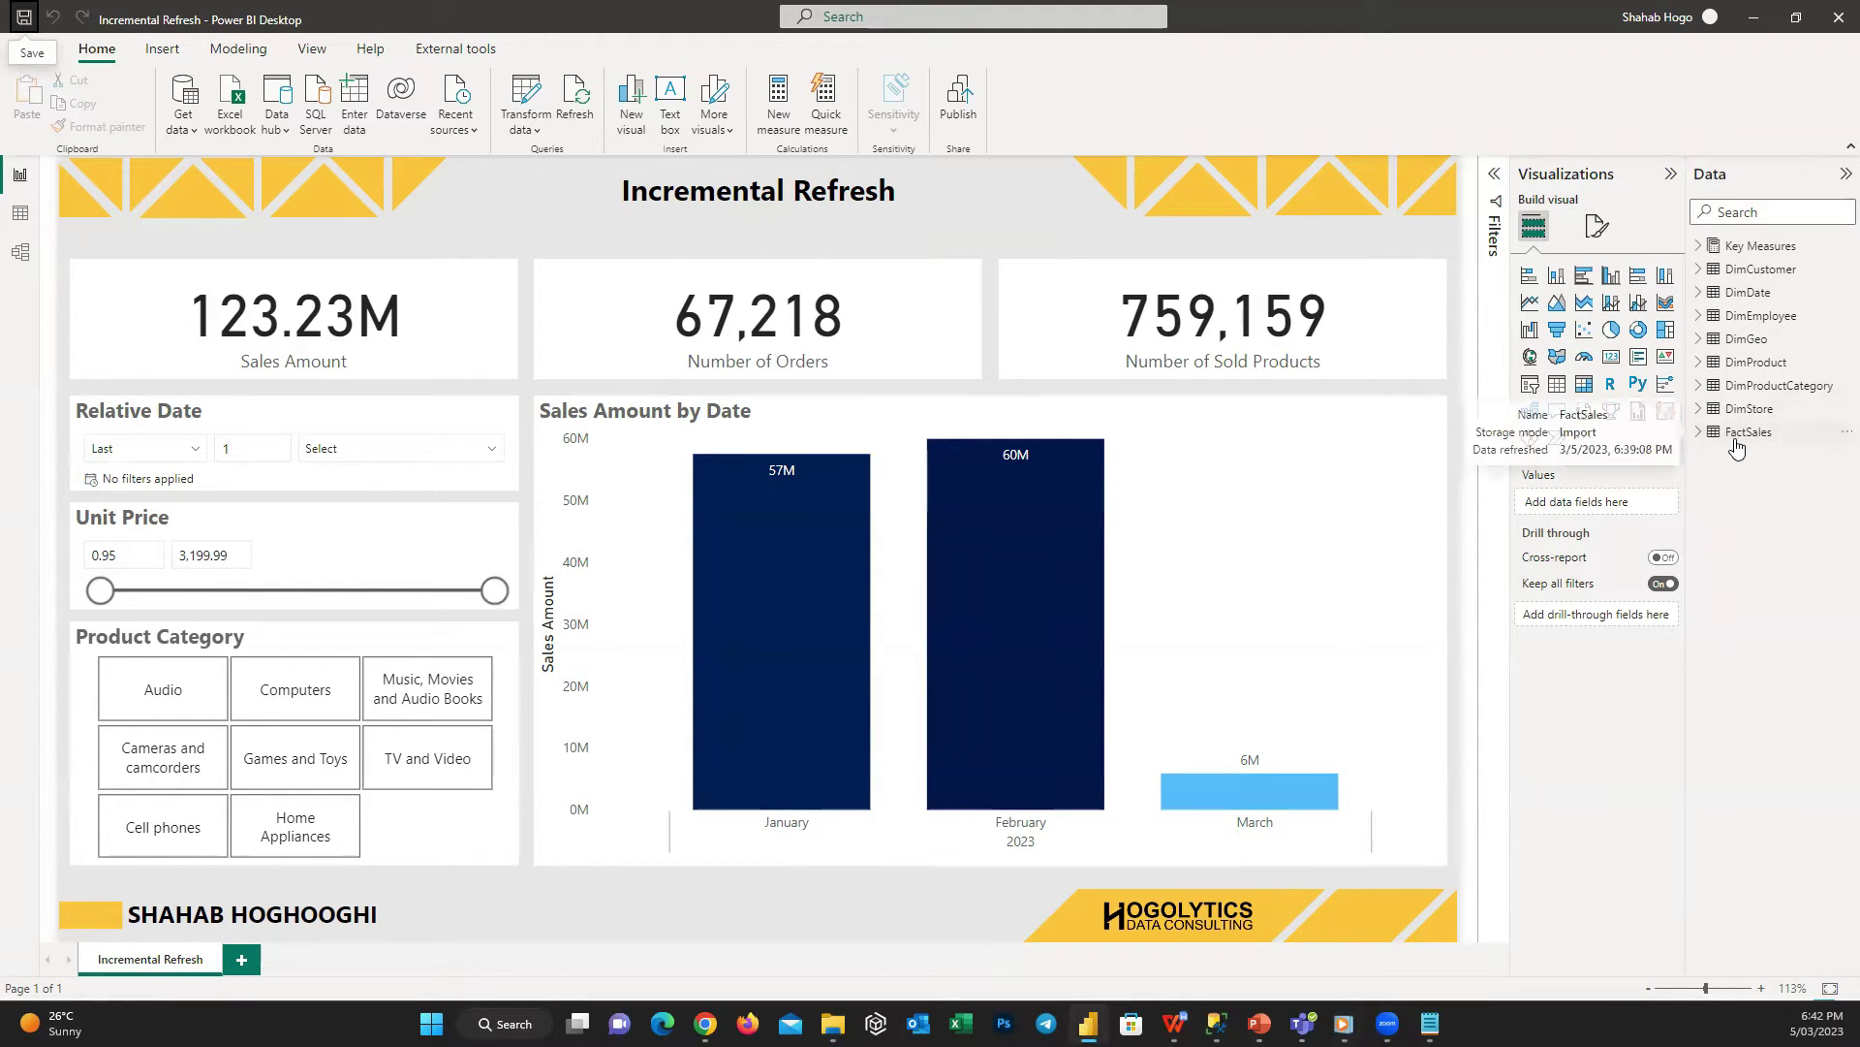
{"action": "right_click", "coordinate": [1752, 443]}
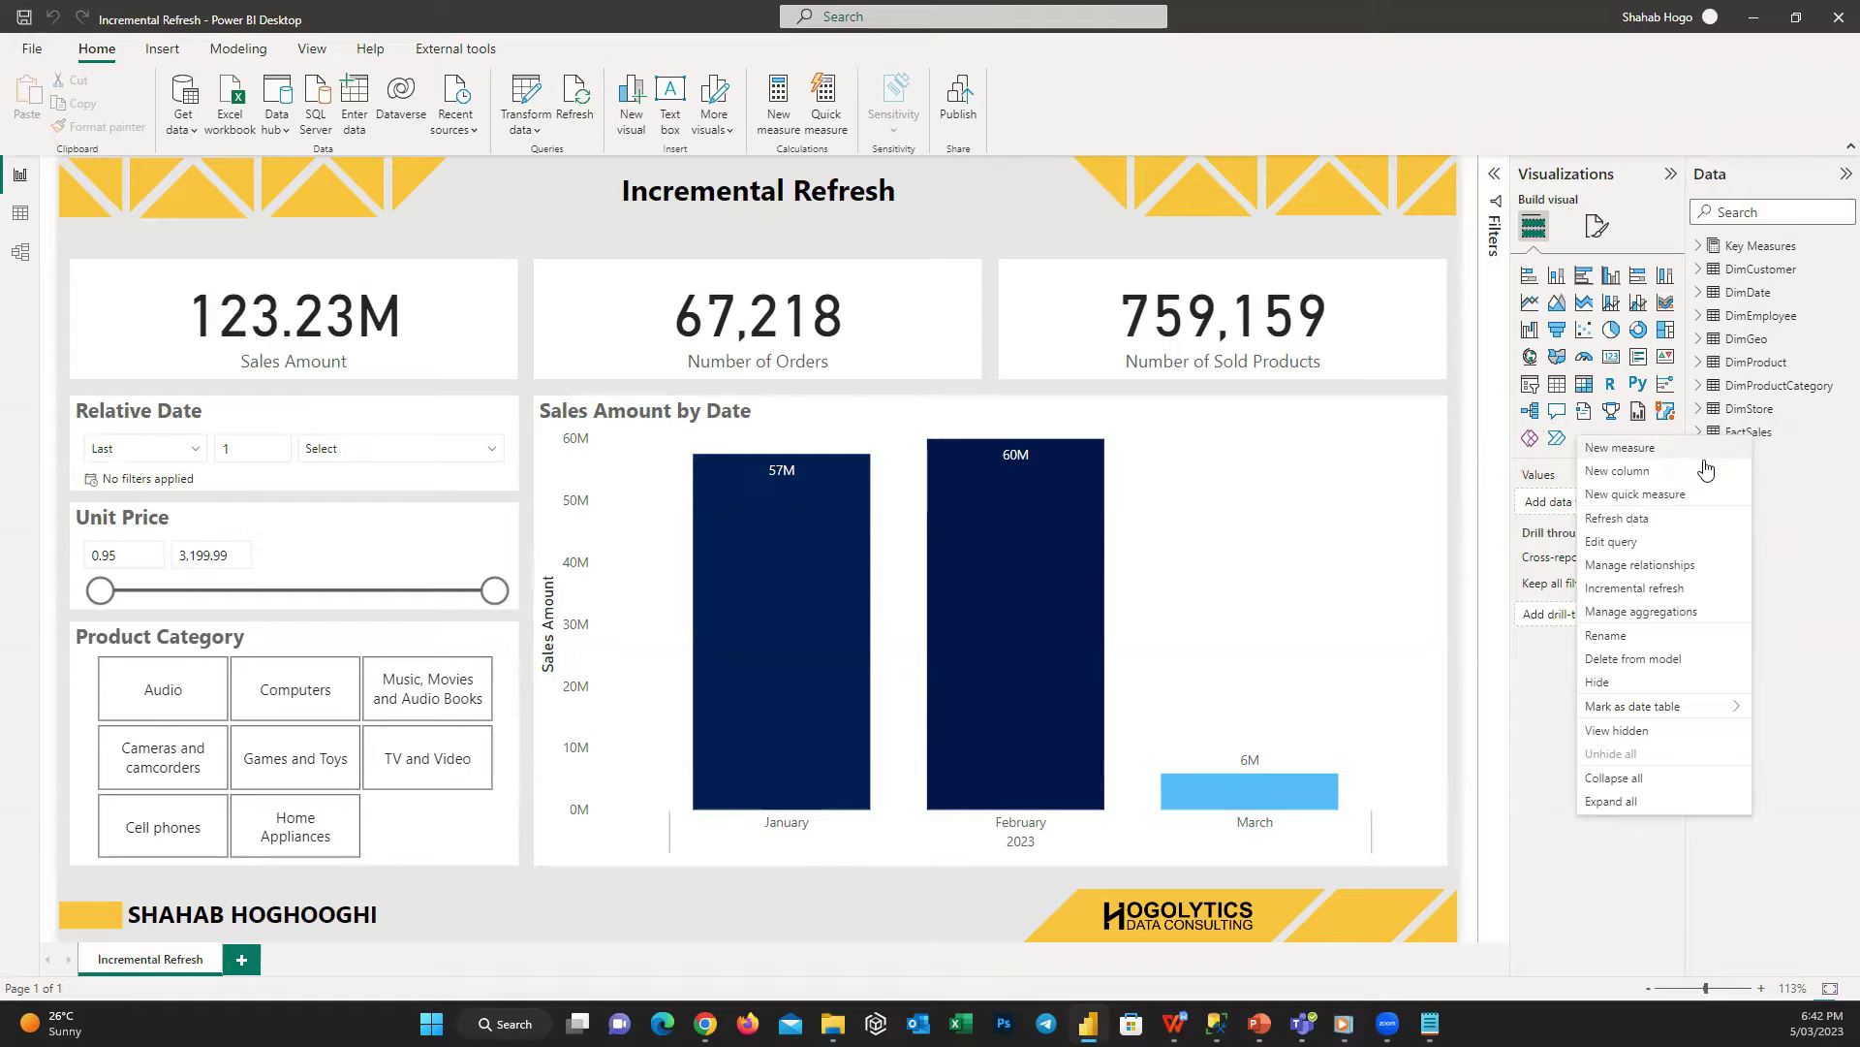
{"action": "left_click", "coordinate": [1707, 590]}
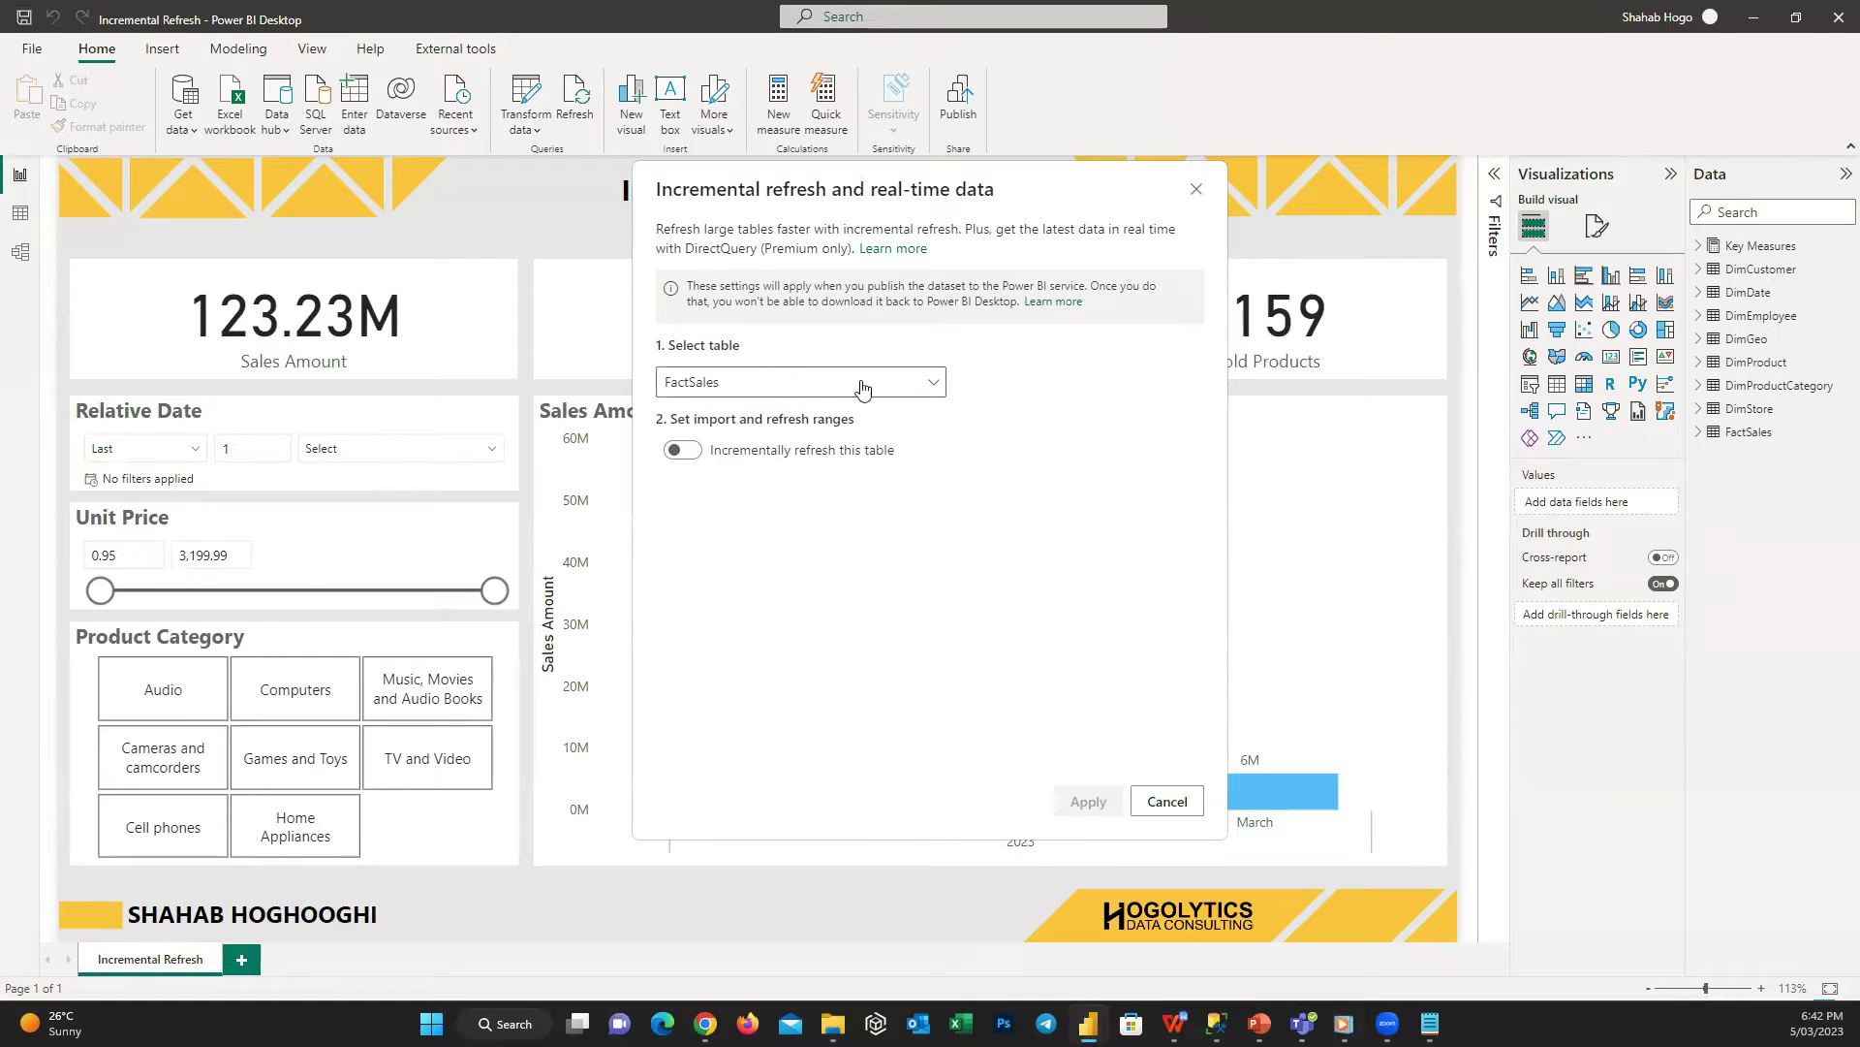
{"action": "left_click", "coordinate": [932, 384]}
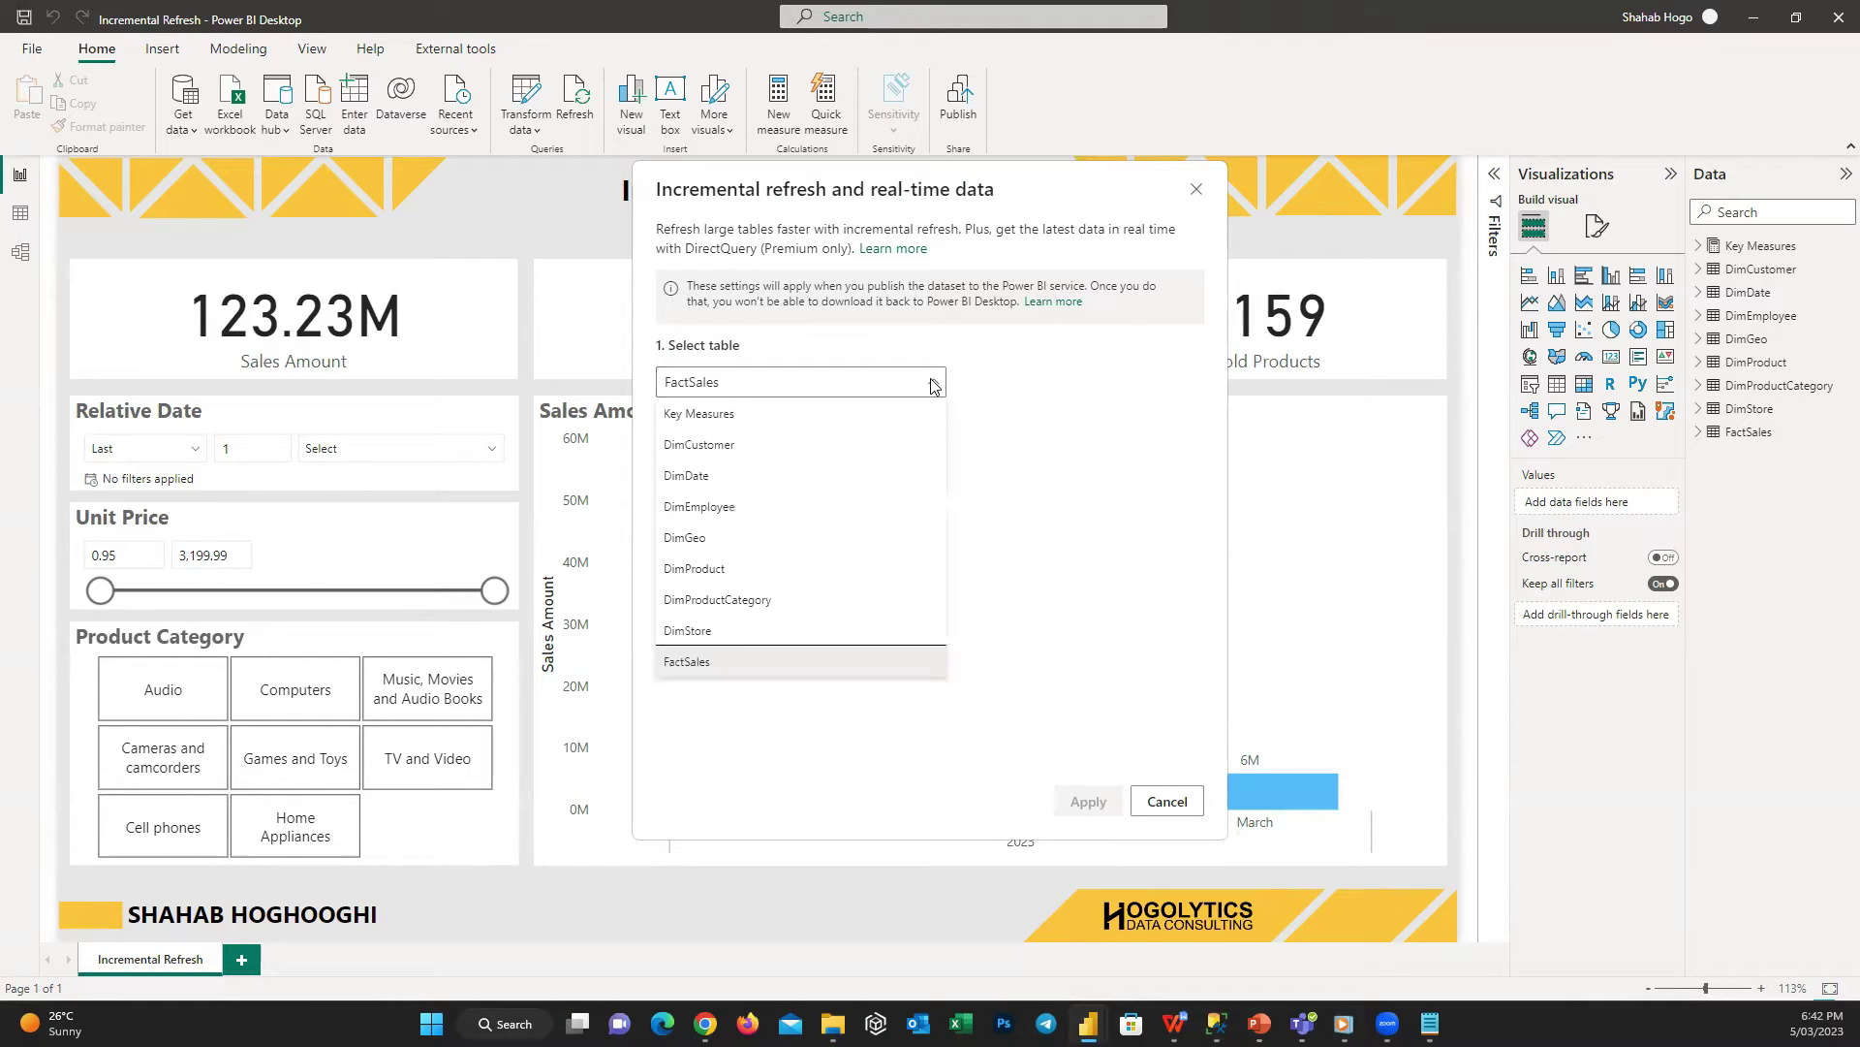
{"action": "left_click", "coordinate": [796, 664]}
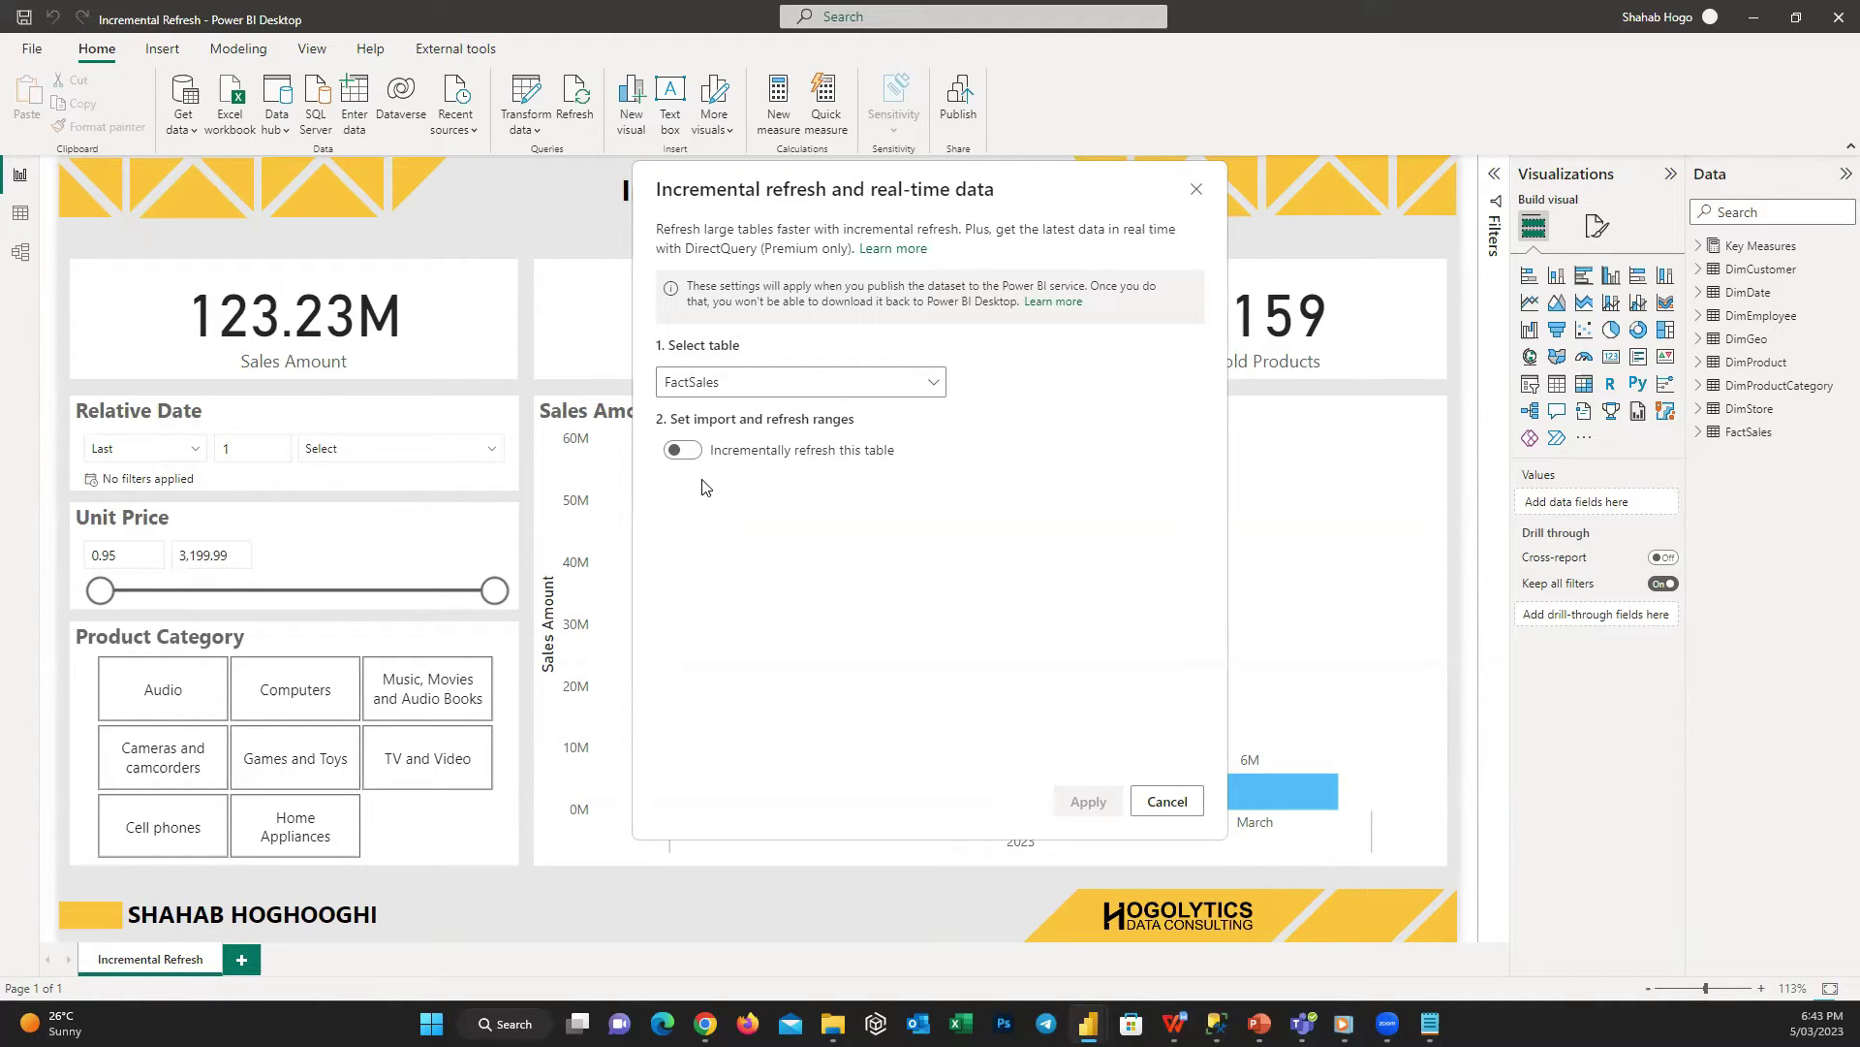
{"action": "left_click", "coordinate": [680, 450]}
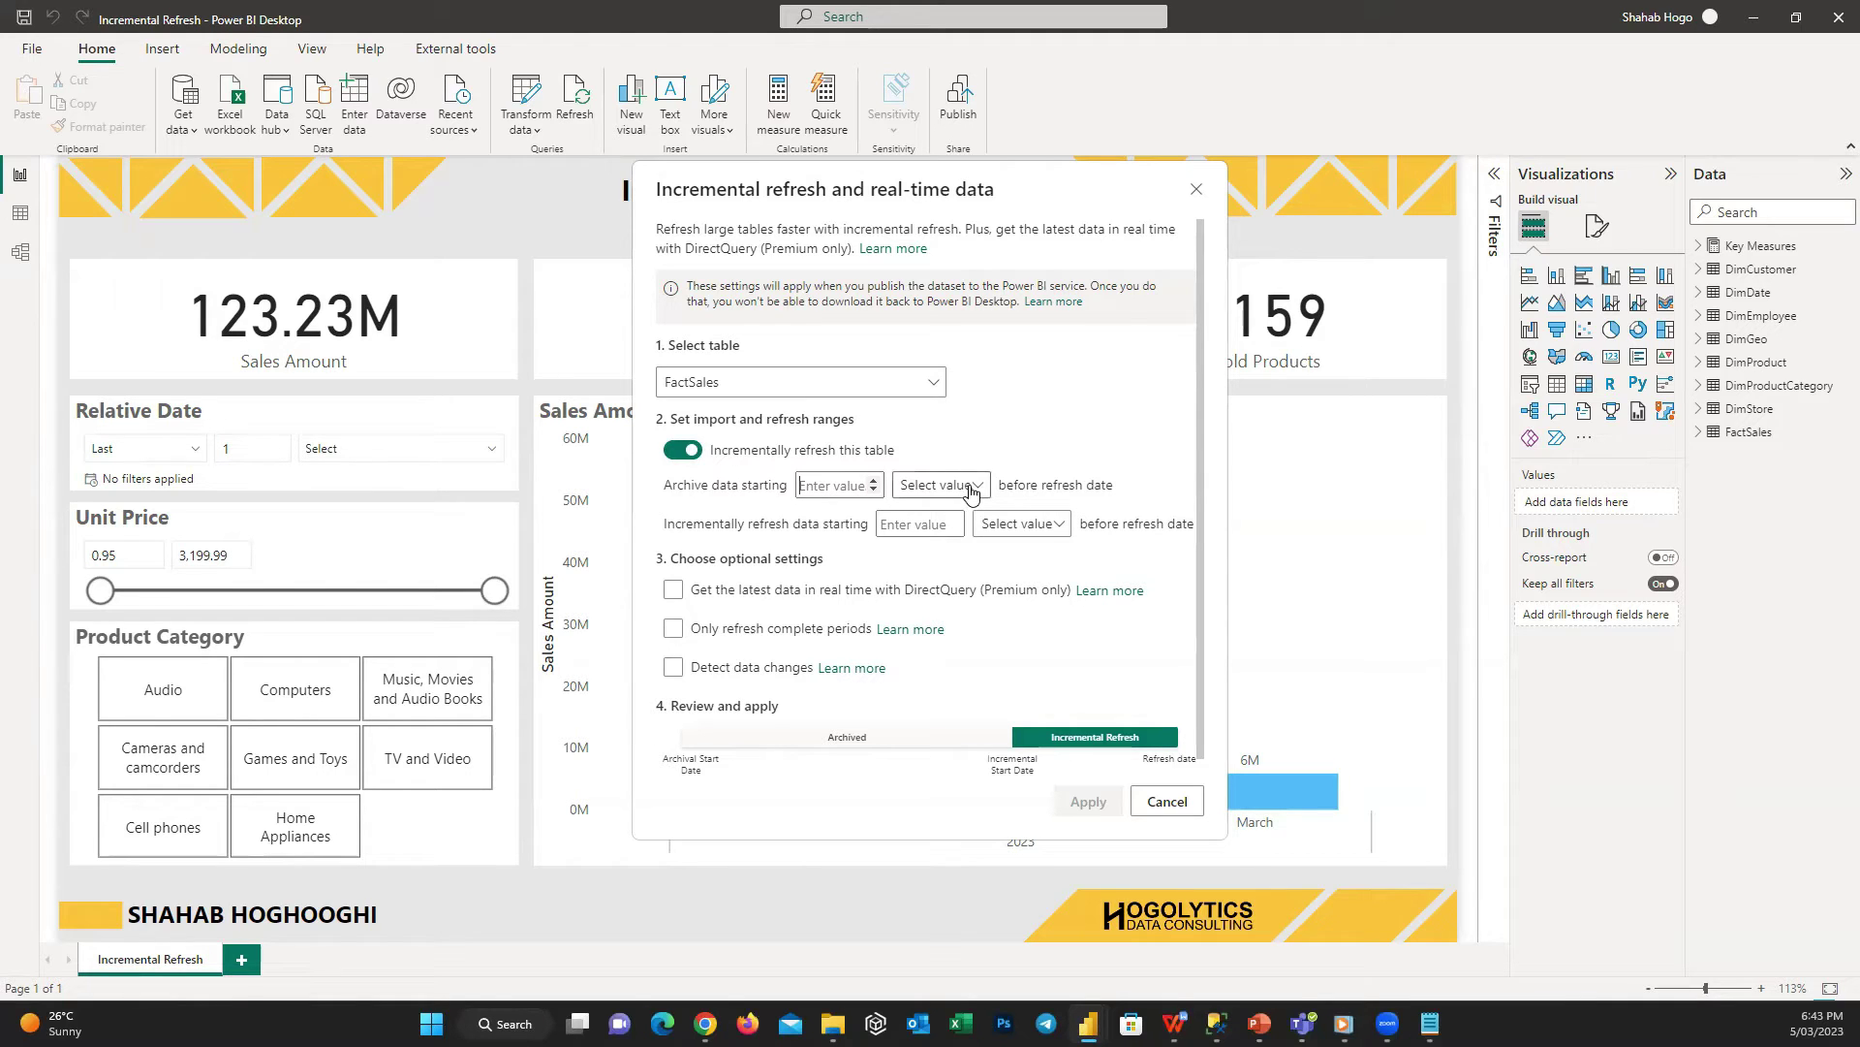
- Set data archiving to start 2 years and incremental refresh to start 2 months before the refresh date
{"action": "type", "text": "2"}
{"action": "left_click", "coordinate": [978, 487]}
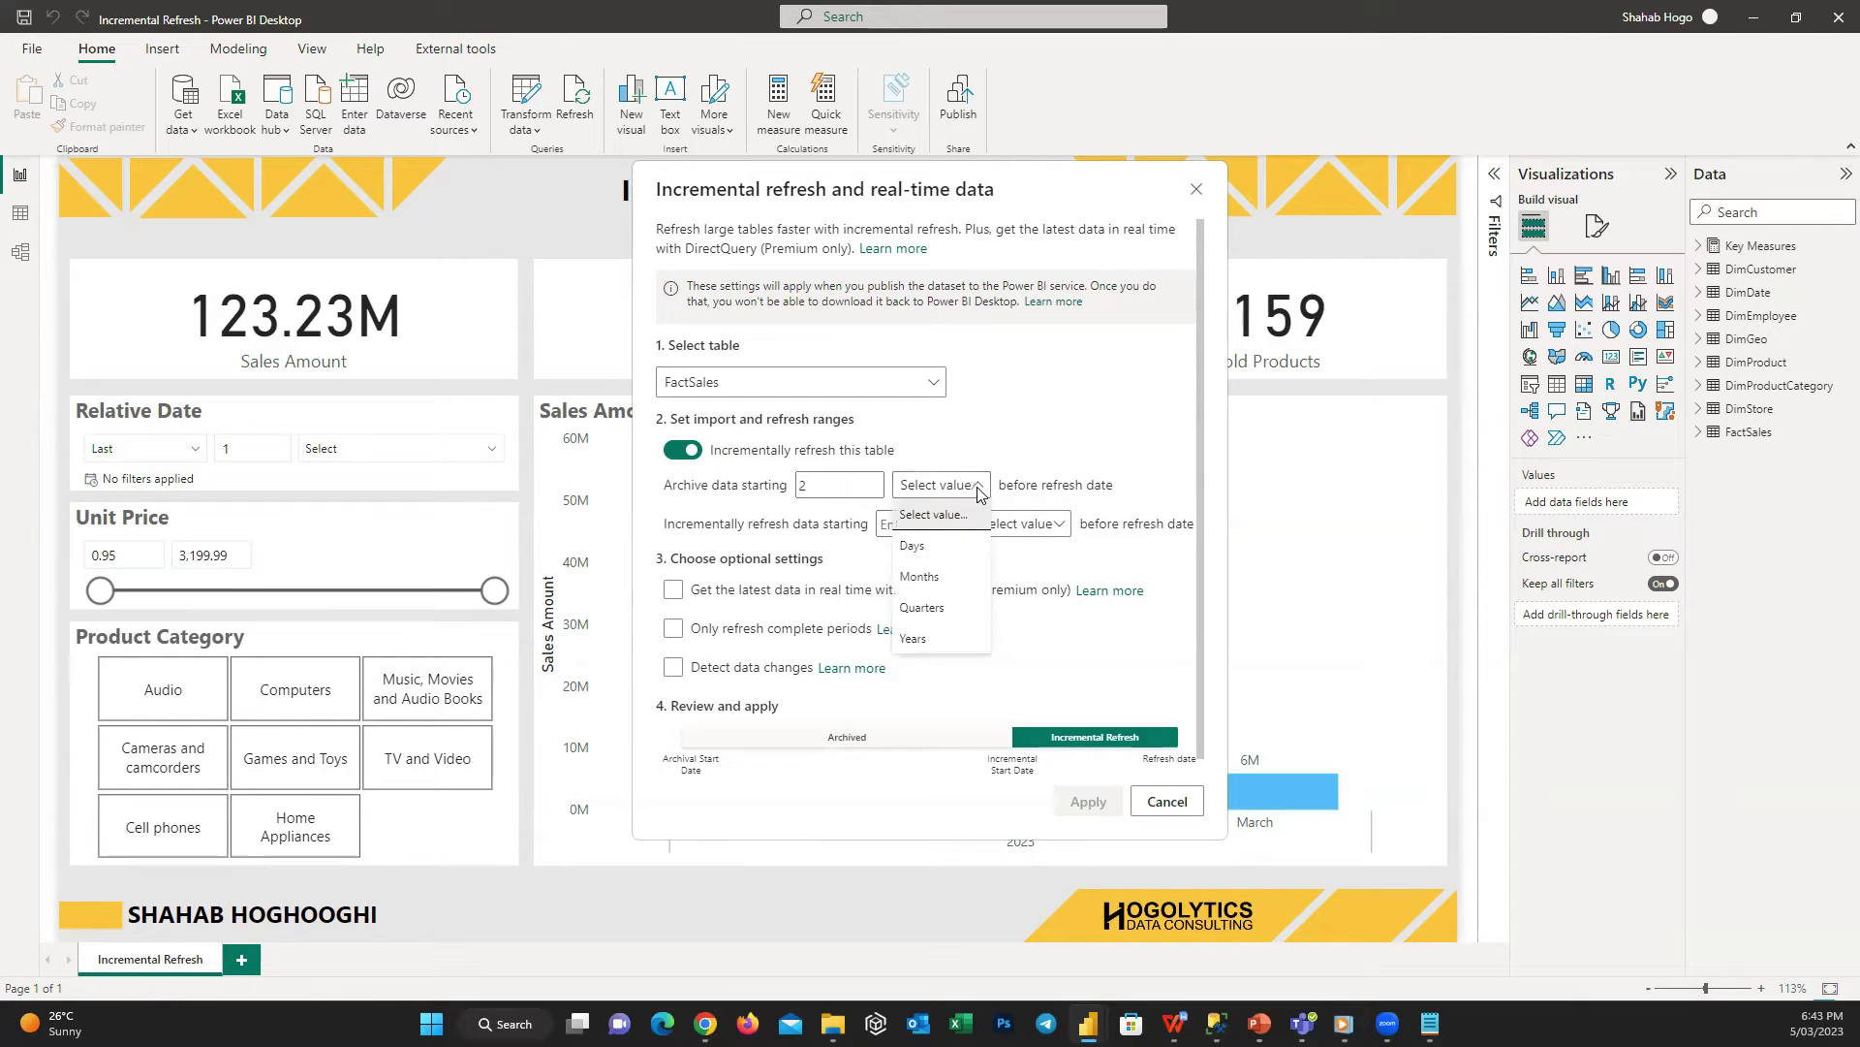
{"action": "left_click", "coordinate": [940, 637]}
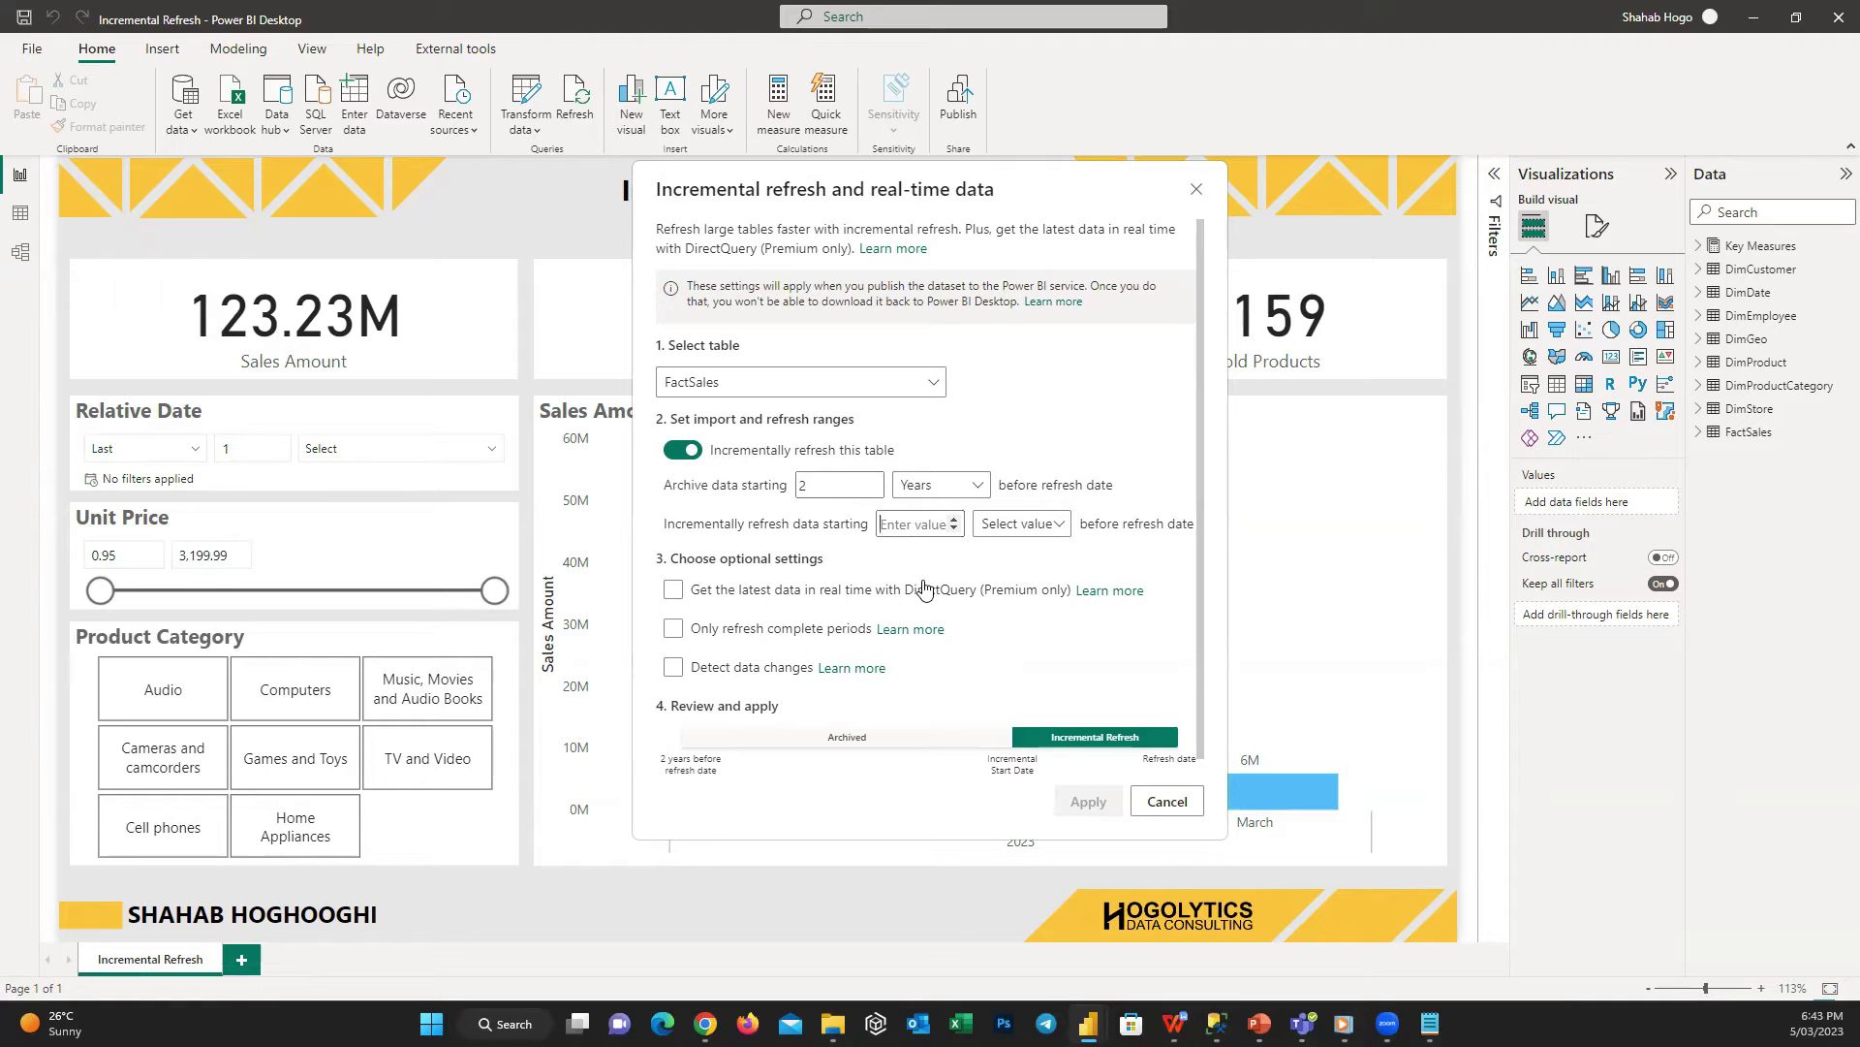
{"action": "type", "text": "2"}
{"action": "left_click", "coordinate": [1053, 528]}
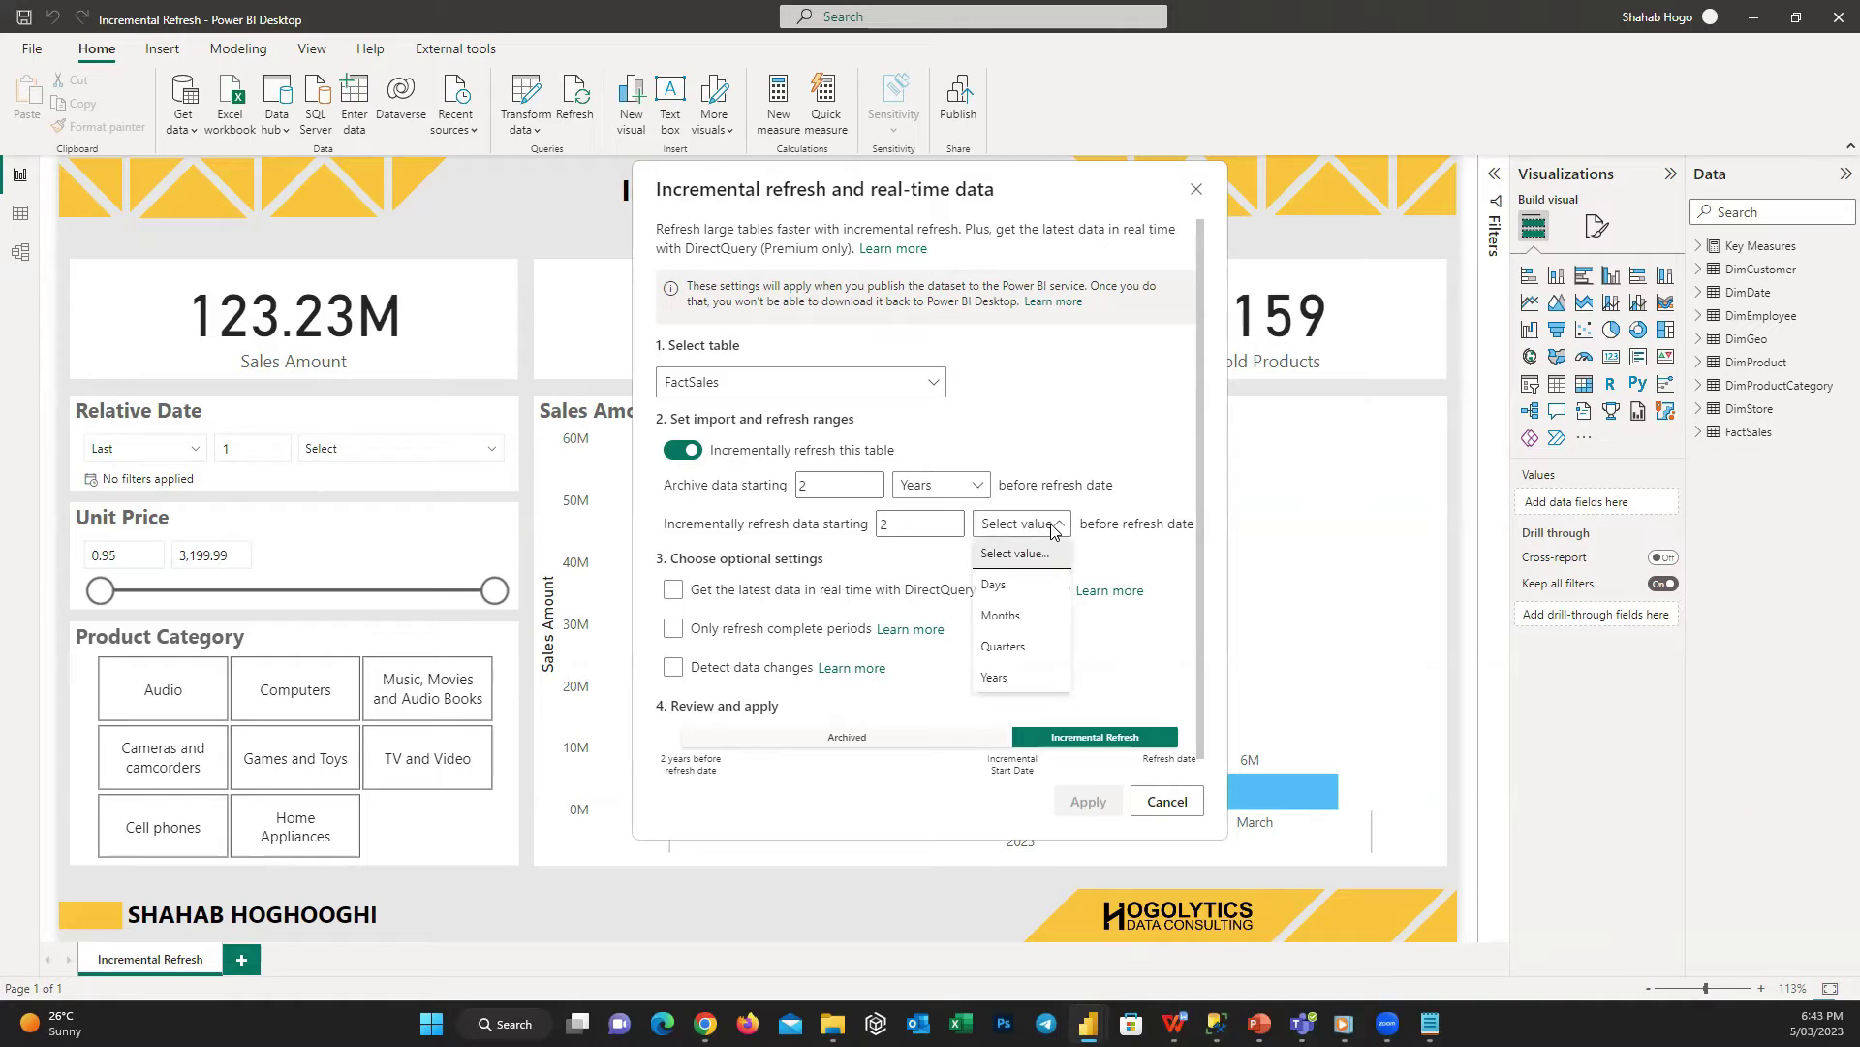
{"action": "left_click", "coordinate": [1040, 615]}
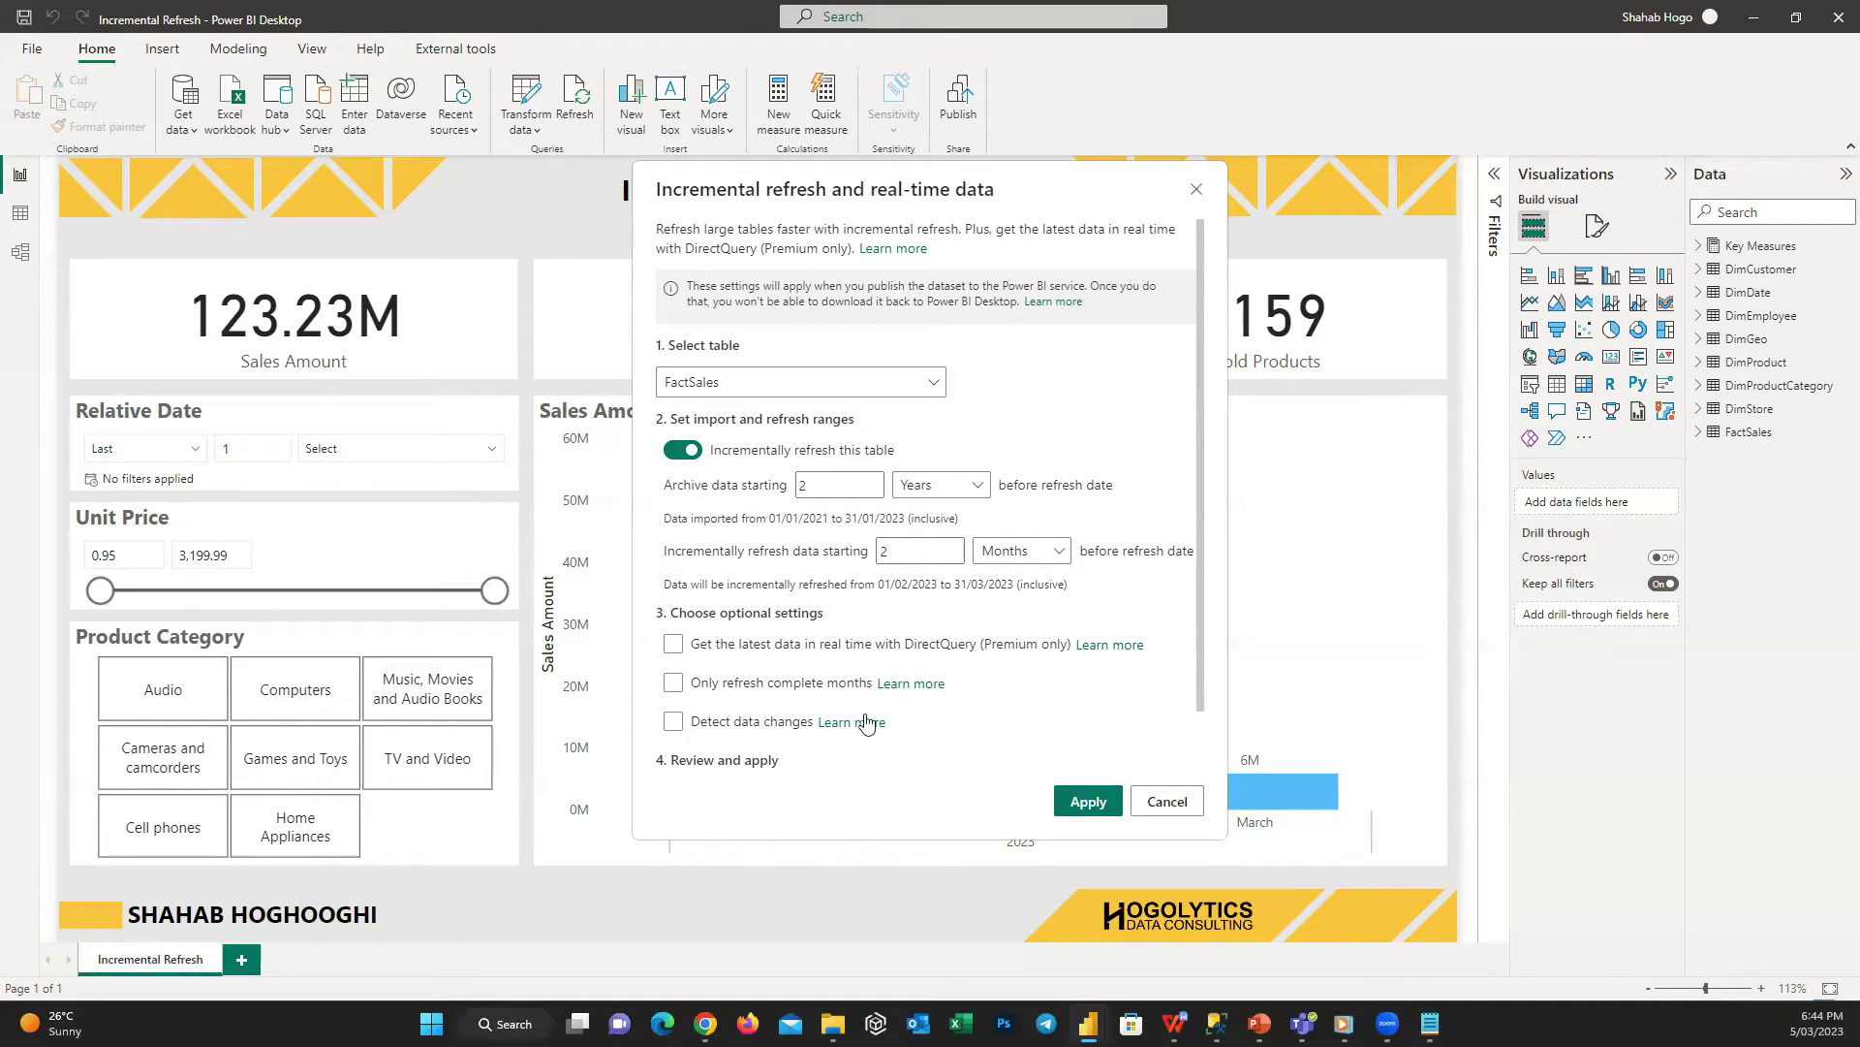
- Try the option to only refresh complete months and review the archive and refresh timeline
{"action": "left_click", "coordinate": [676, 684]}
{"action": "left_click", "coordinate": [676, 684]}
{"action": "scroll", "coordinate": [785, 701], "scroll_direction": "down", "scroll_amount": 2}
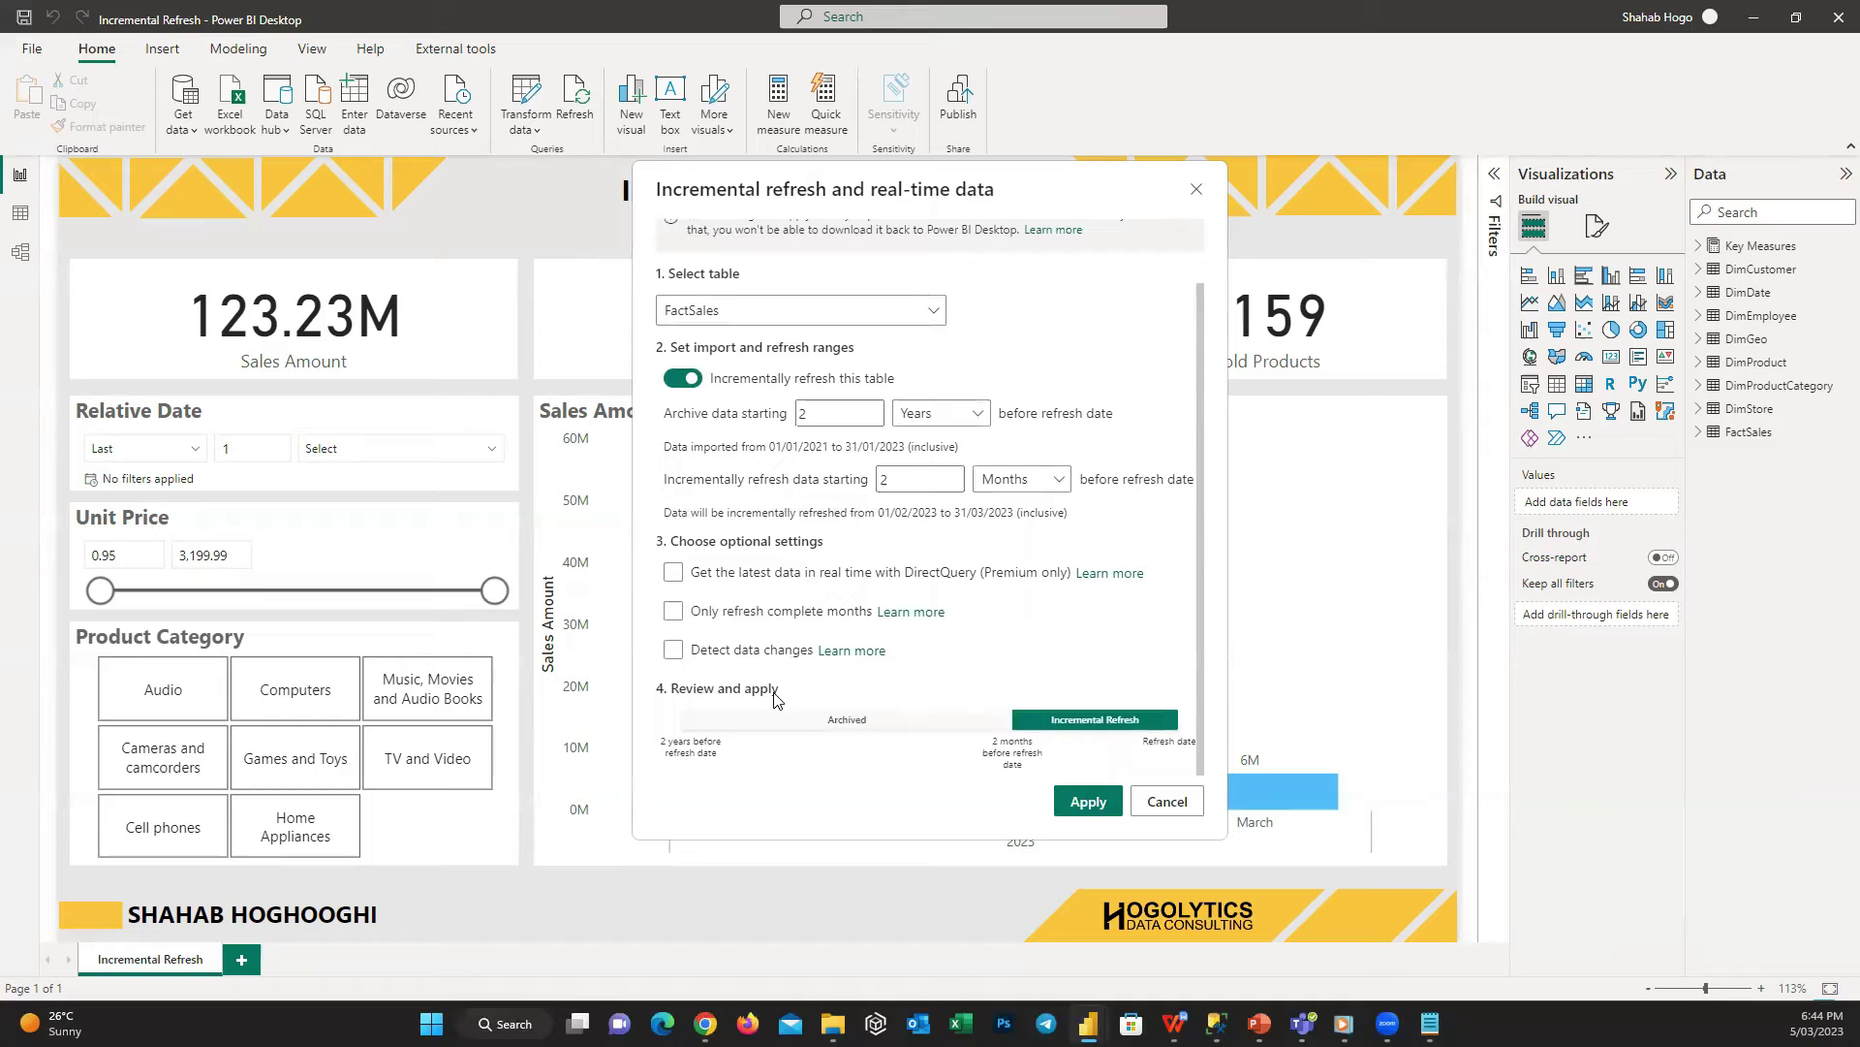
- Try the option to detect data changes, turn it off again and apply the incremental refresh policy
{"action": "left_click", "coordinate": [673, 650]}
{"action": "left_click", "coordinate": [673, 653]}
{"action": "left_click", "coordinate": [1087, 800]}
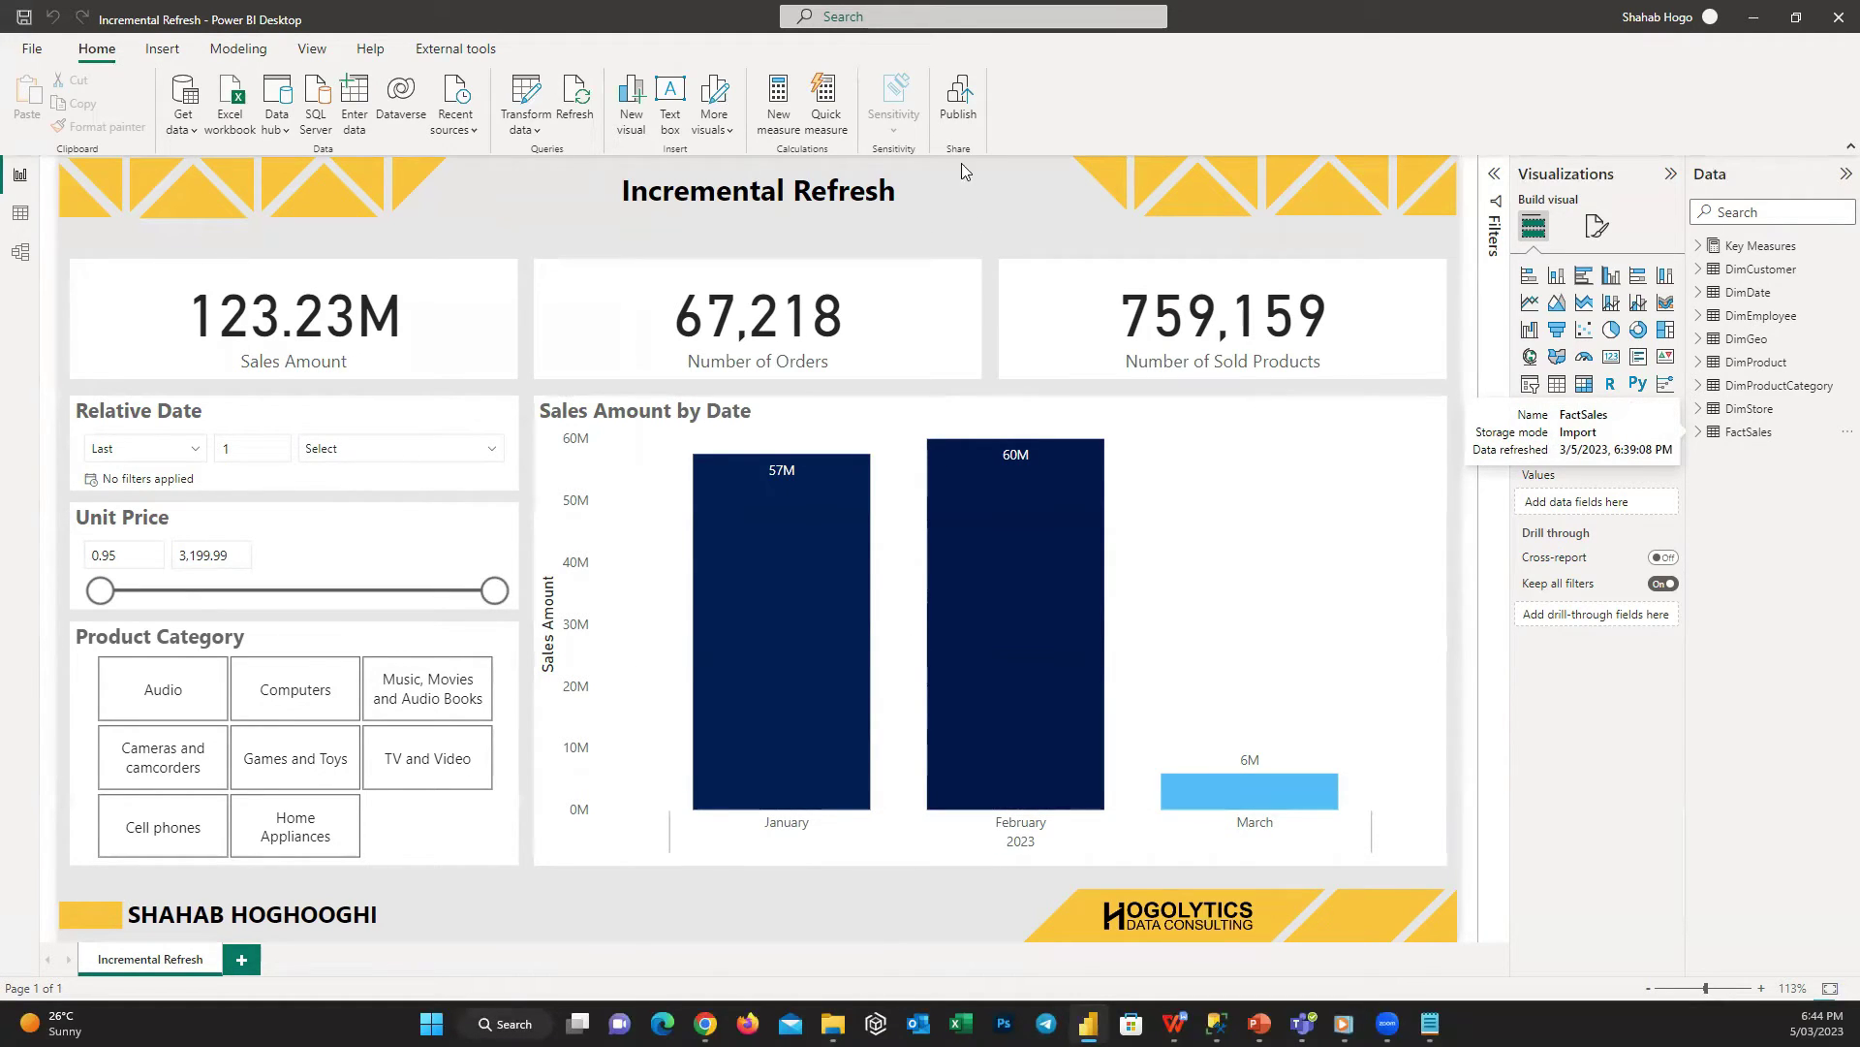
- Save the report and publish it to the Power BI Testing workspace
{"action": "left_click", "coordinate": [963, 111]}
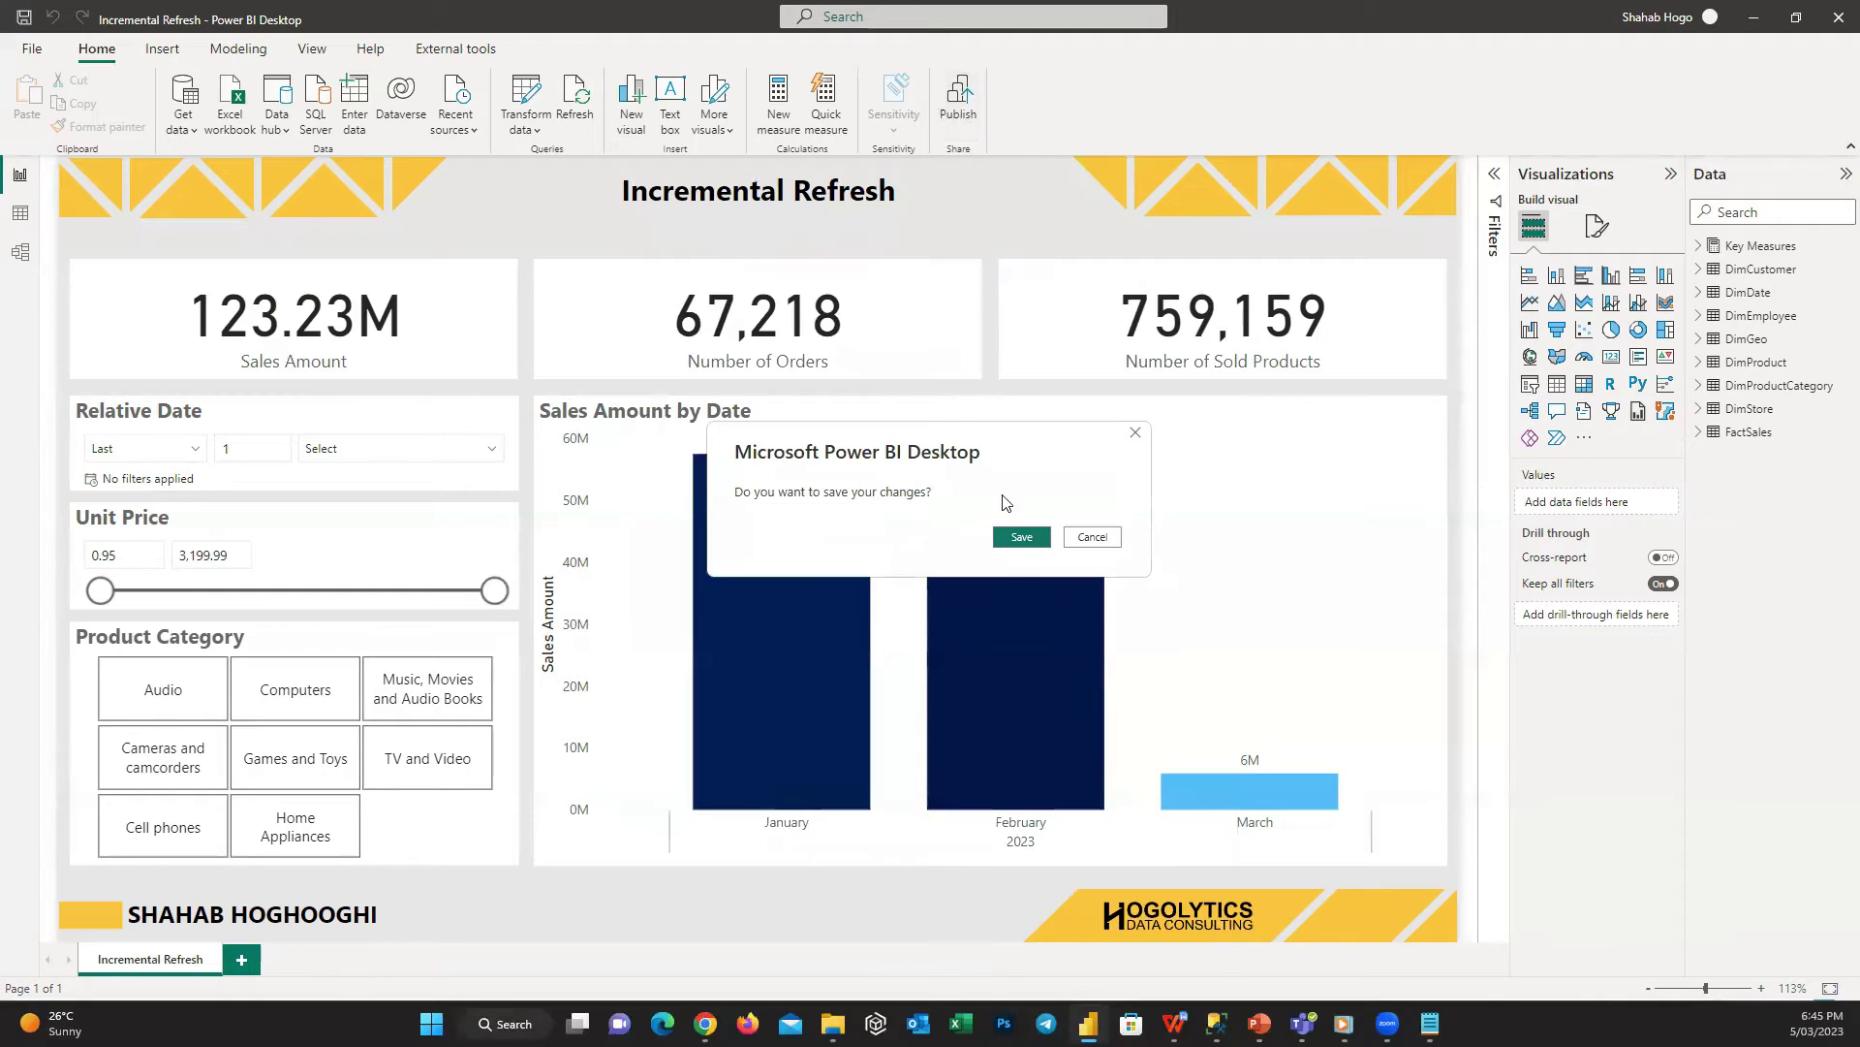
{"action": "left_click", "coordinate": [1010, 544]}
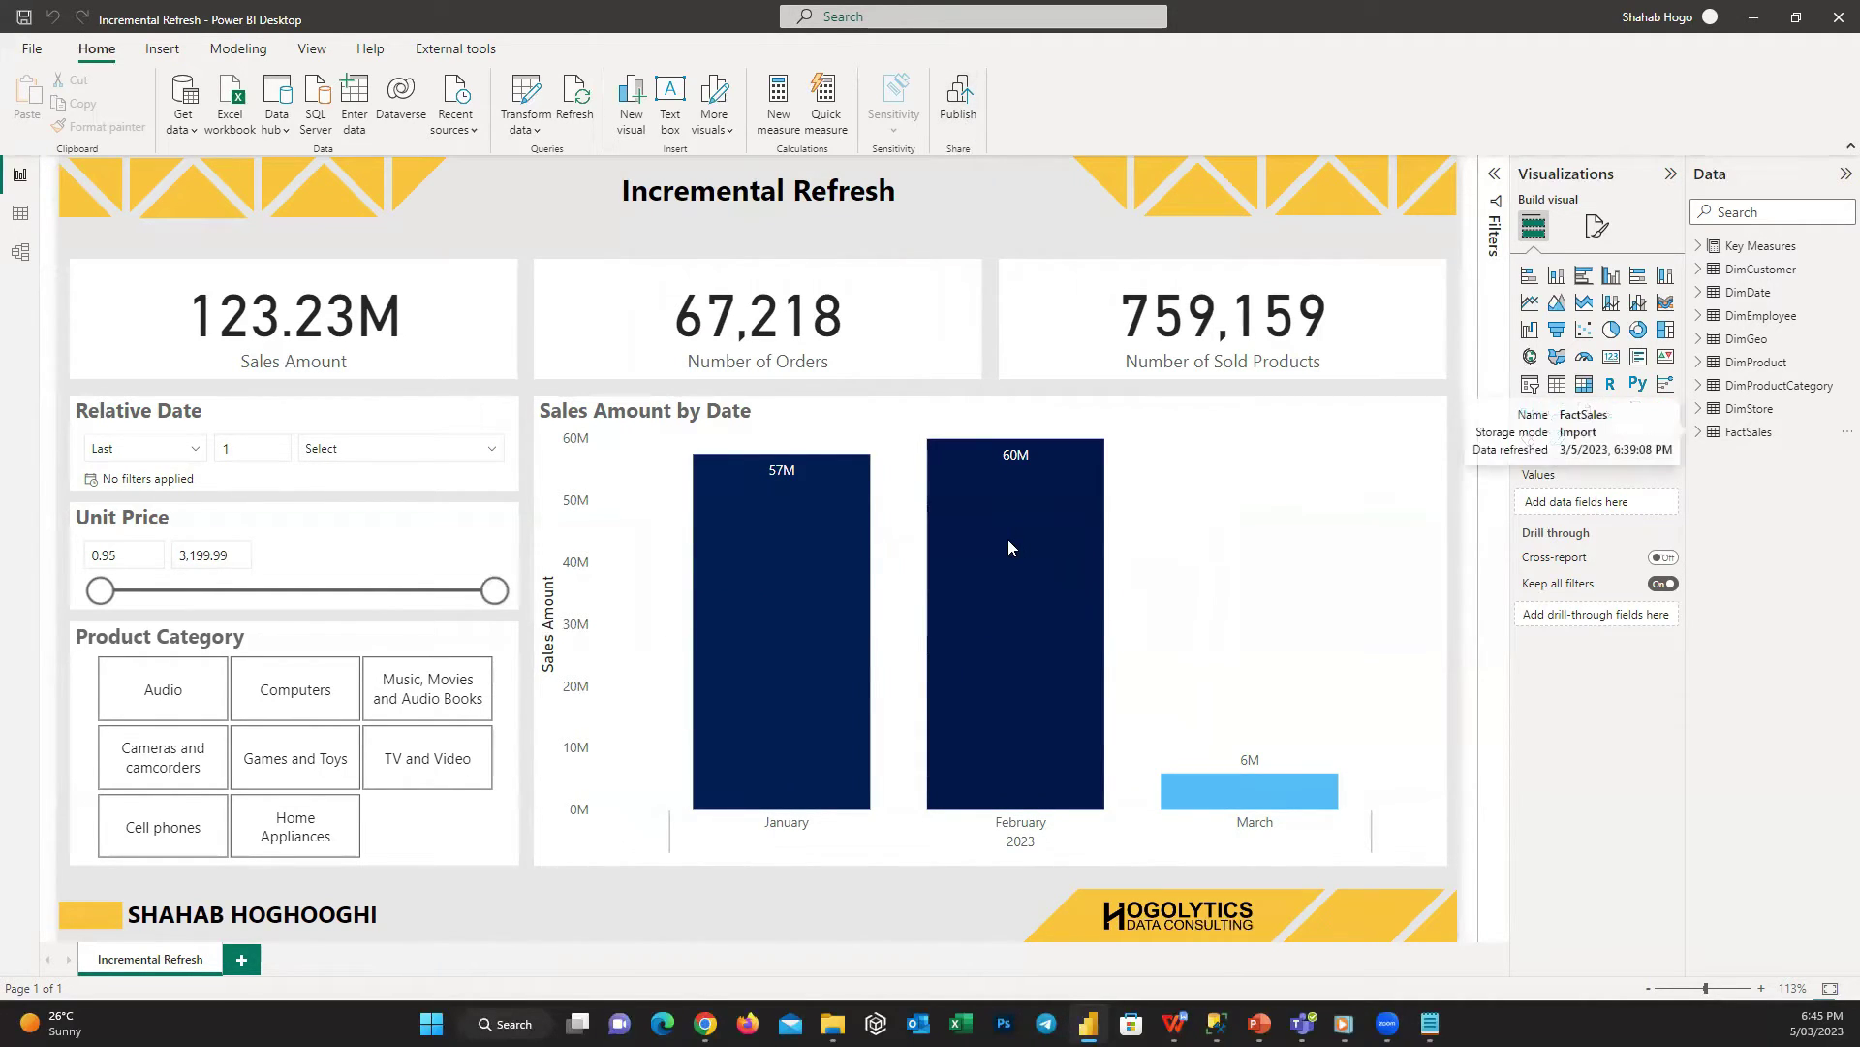
{"action": "left_click", "coordinate": [1008, 523]}
{"action": "left_click", "coordinate": [1087, 640]}
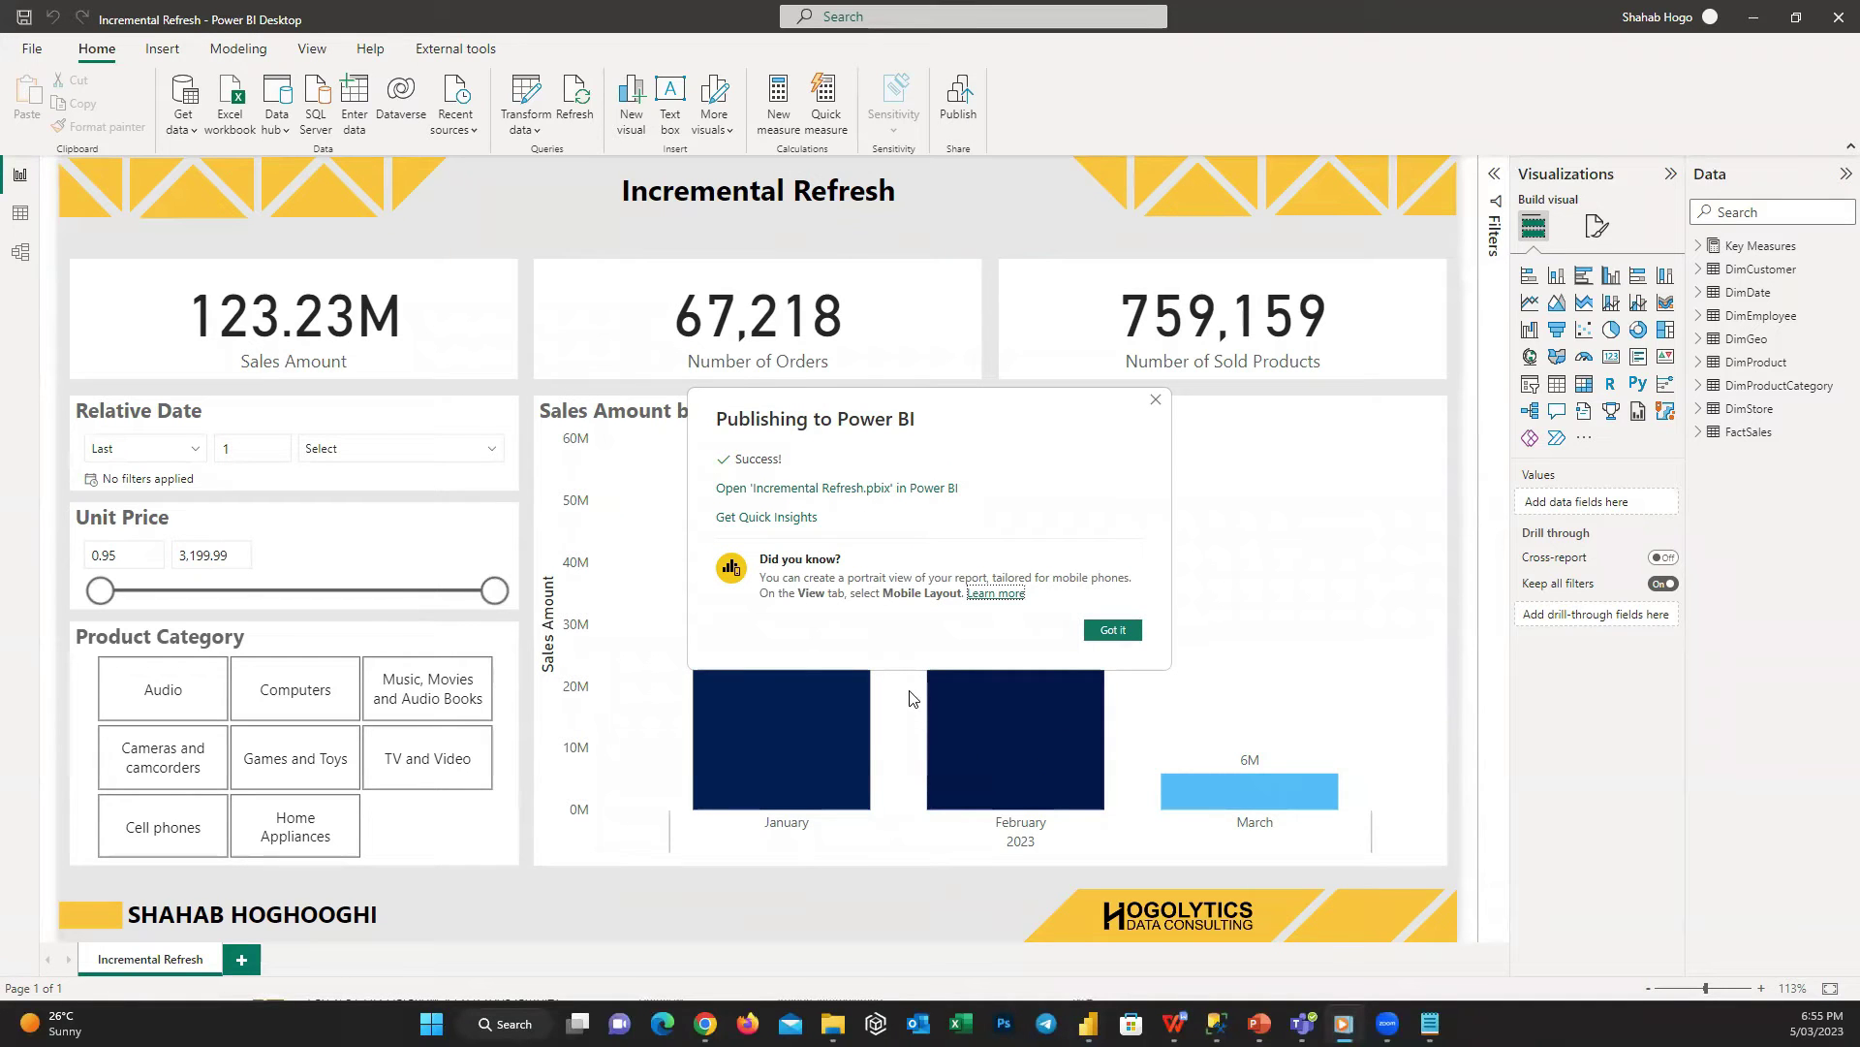
- Switch to the Power BI service in Chrome and view the published Incremental Refresh report in a separate browser tab
{"action": "left_click", "coordinate": [704, 1024]}
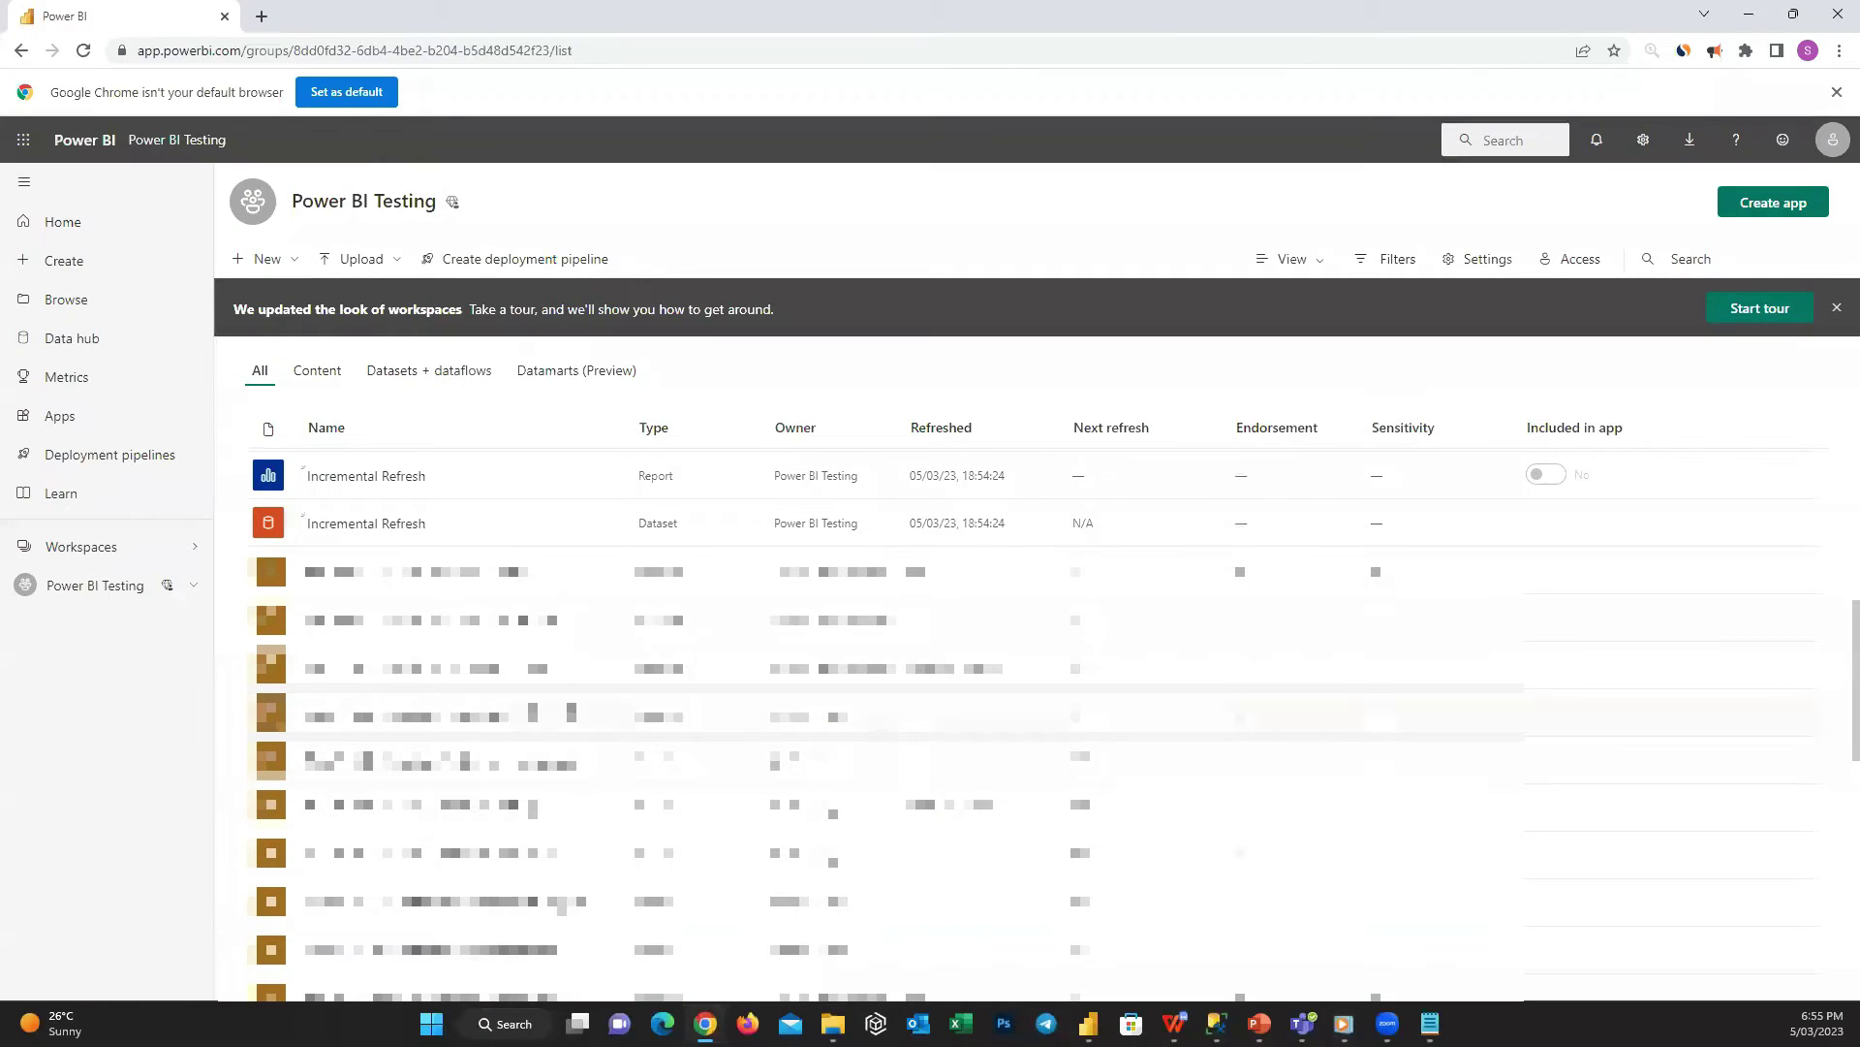
{"action": "middle_click", "coordinate": [368, 476]}
{"action": "left_click", "coordinate": [320, 18]}
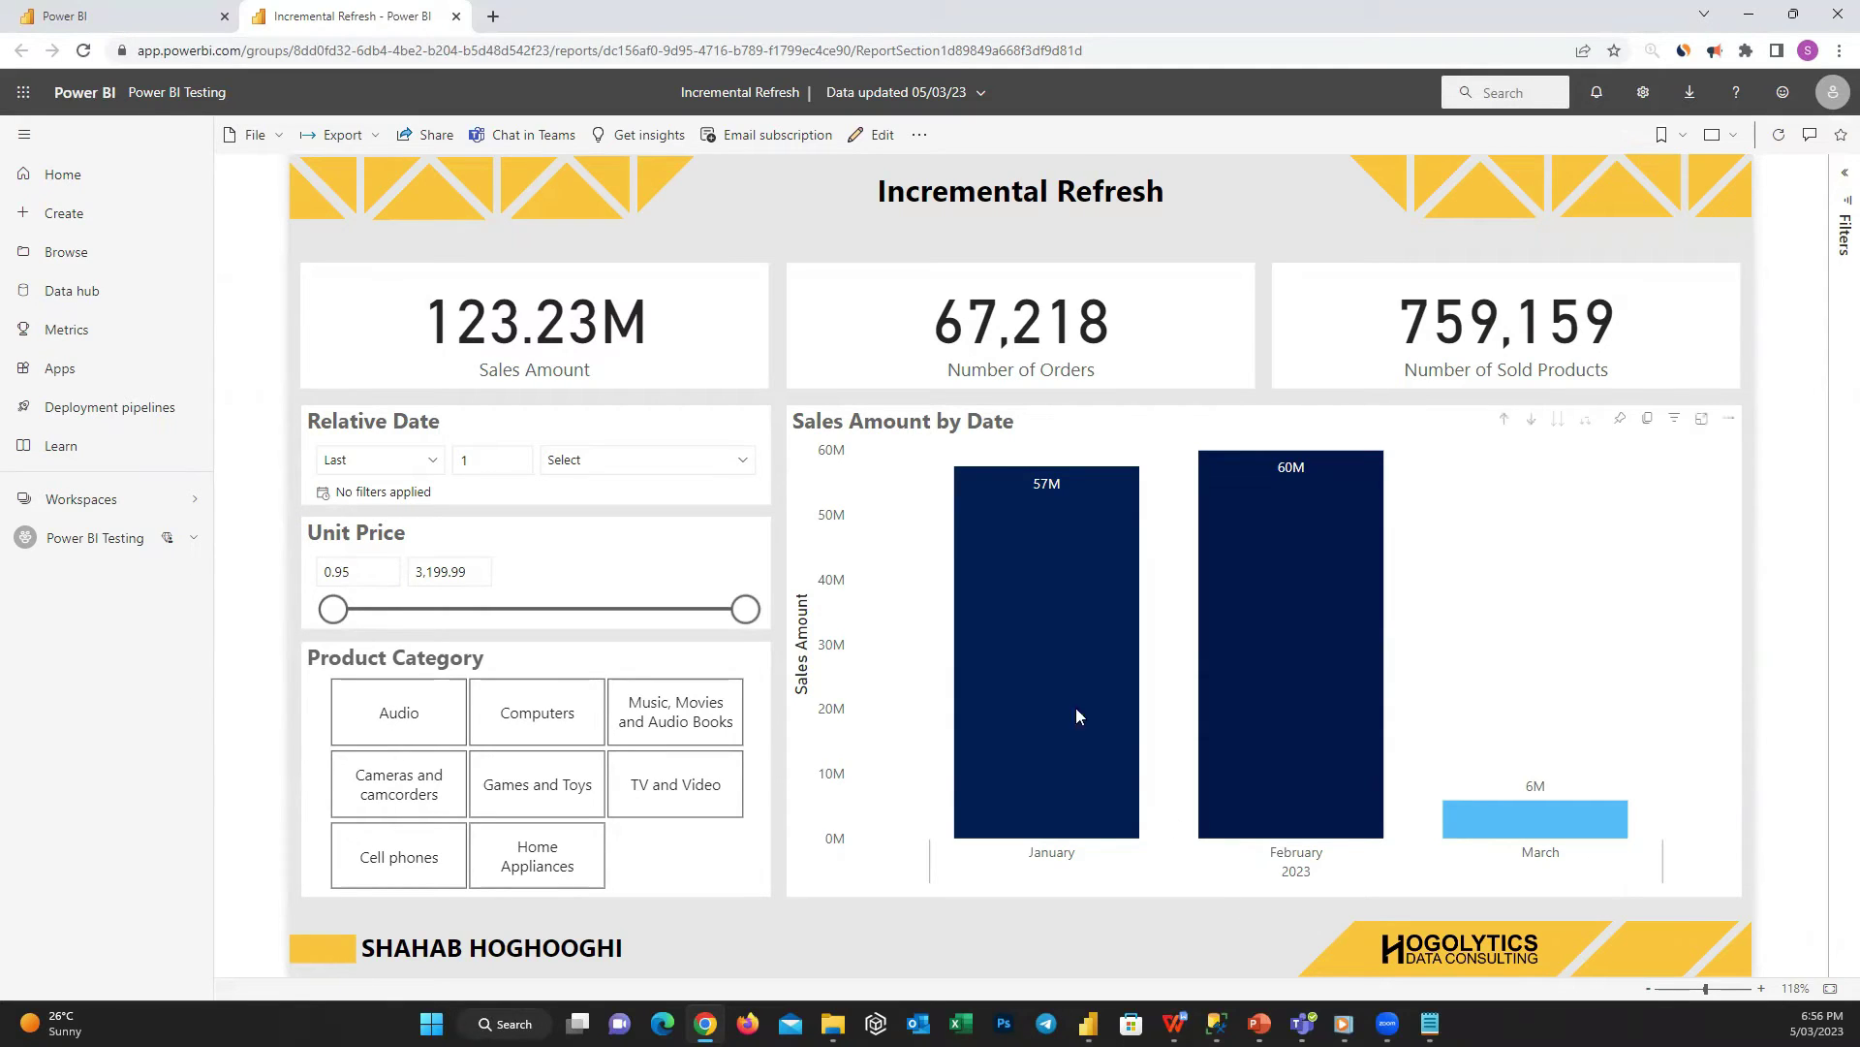
- Refresh the Incremental Refresh dataset from the workspace list and check its refresh history
{"action": "left_click", "coordinate": [121, 17]}
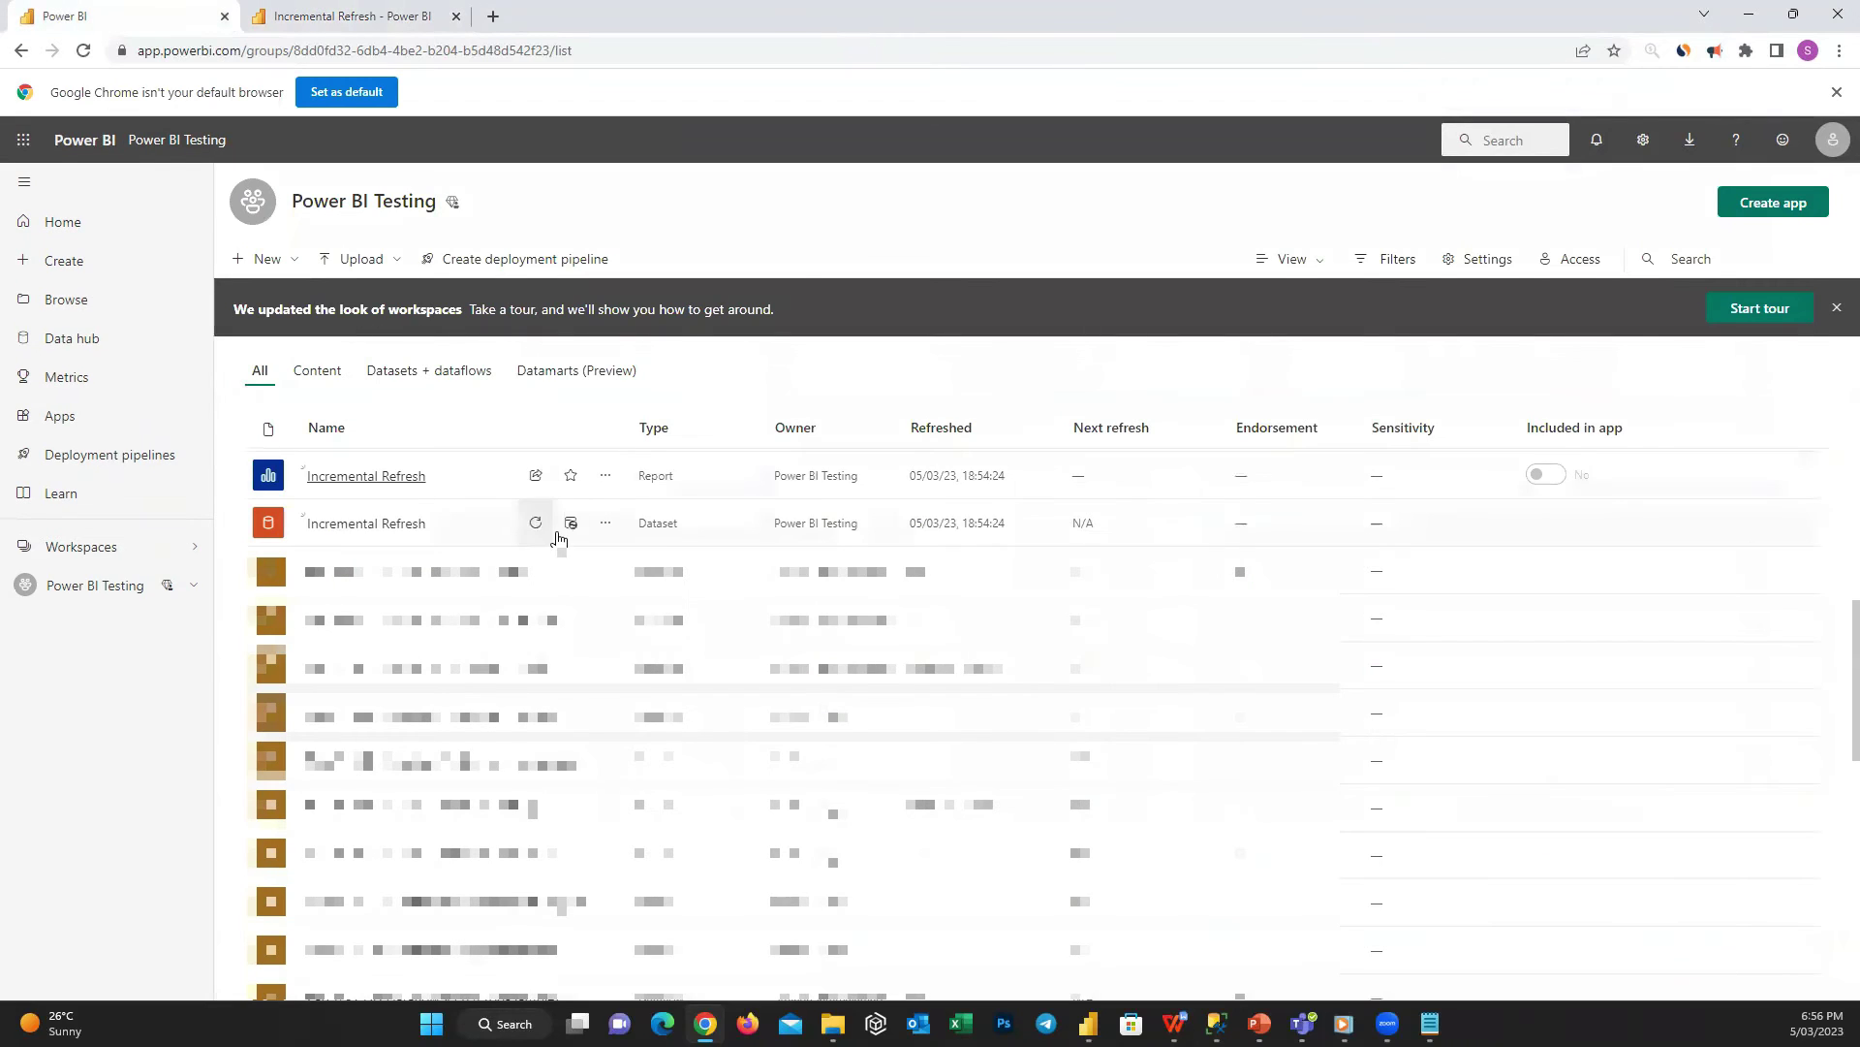
{"action": "left_click", "coordinate": [535, 523]}
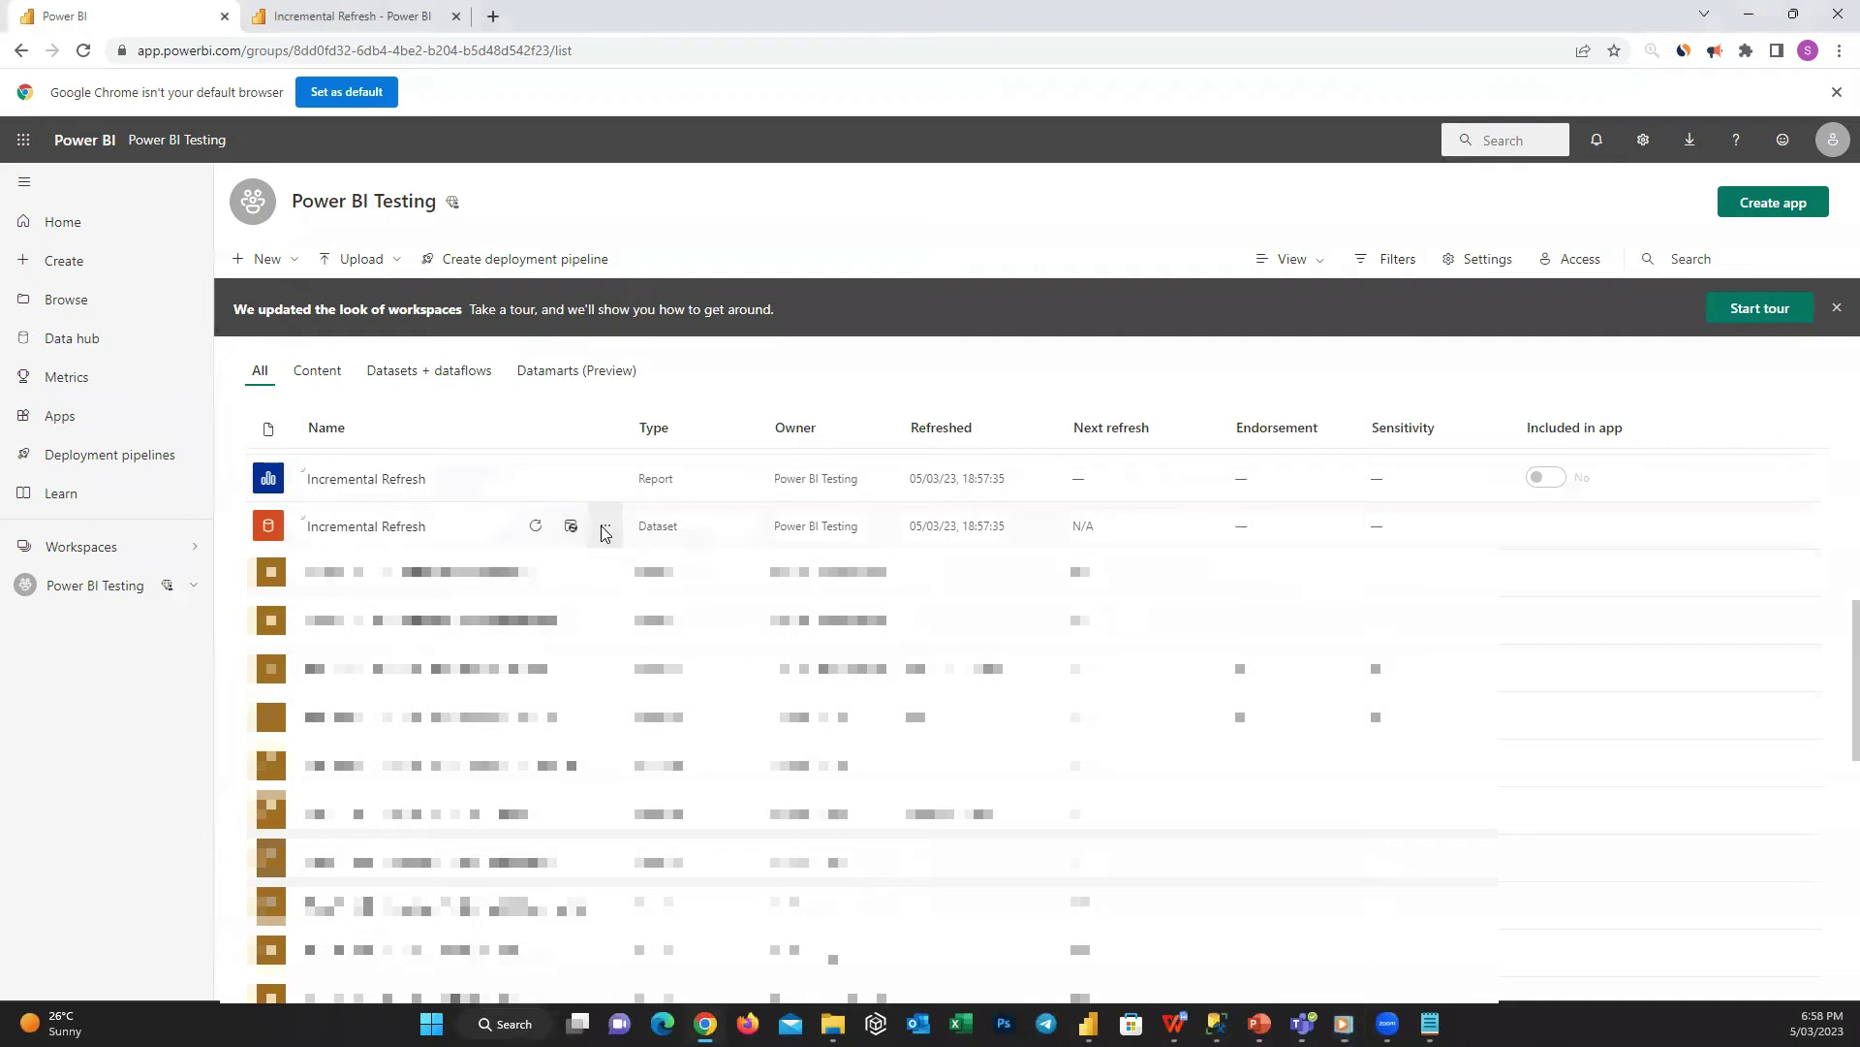
{"action": "left_click", "coordinate": [604, 529]}
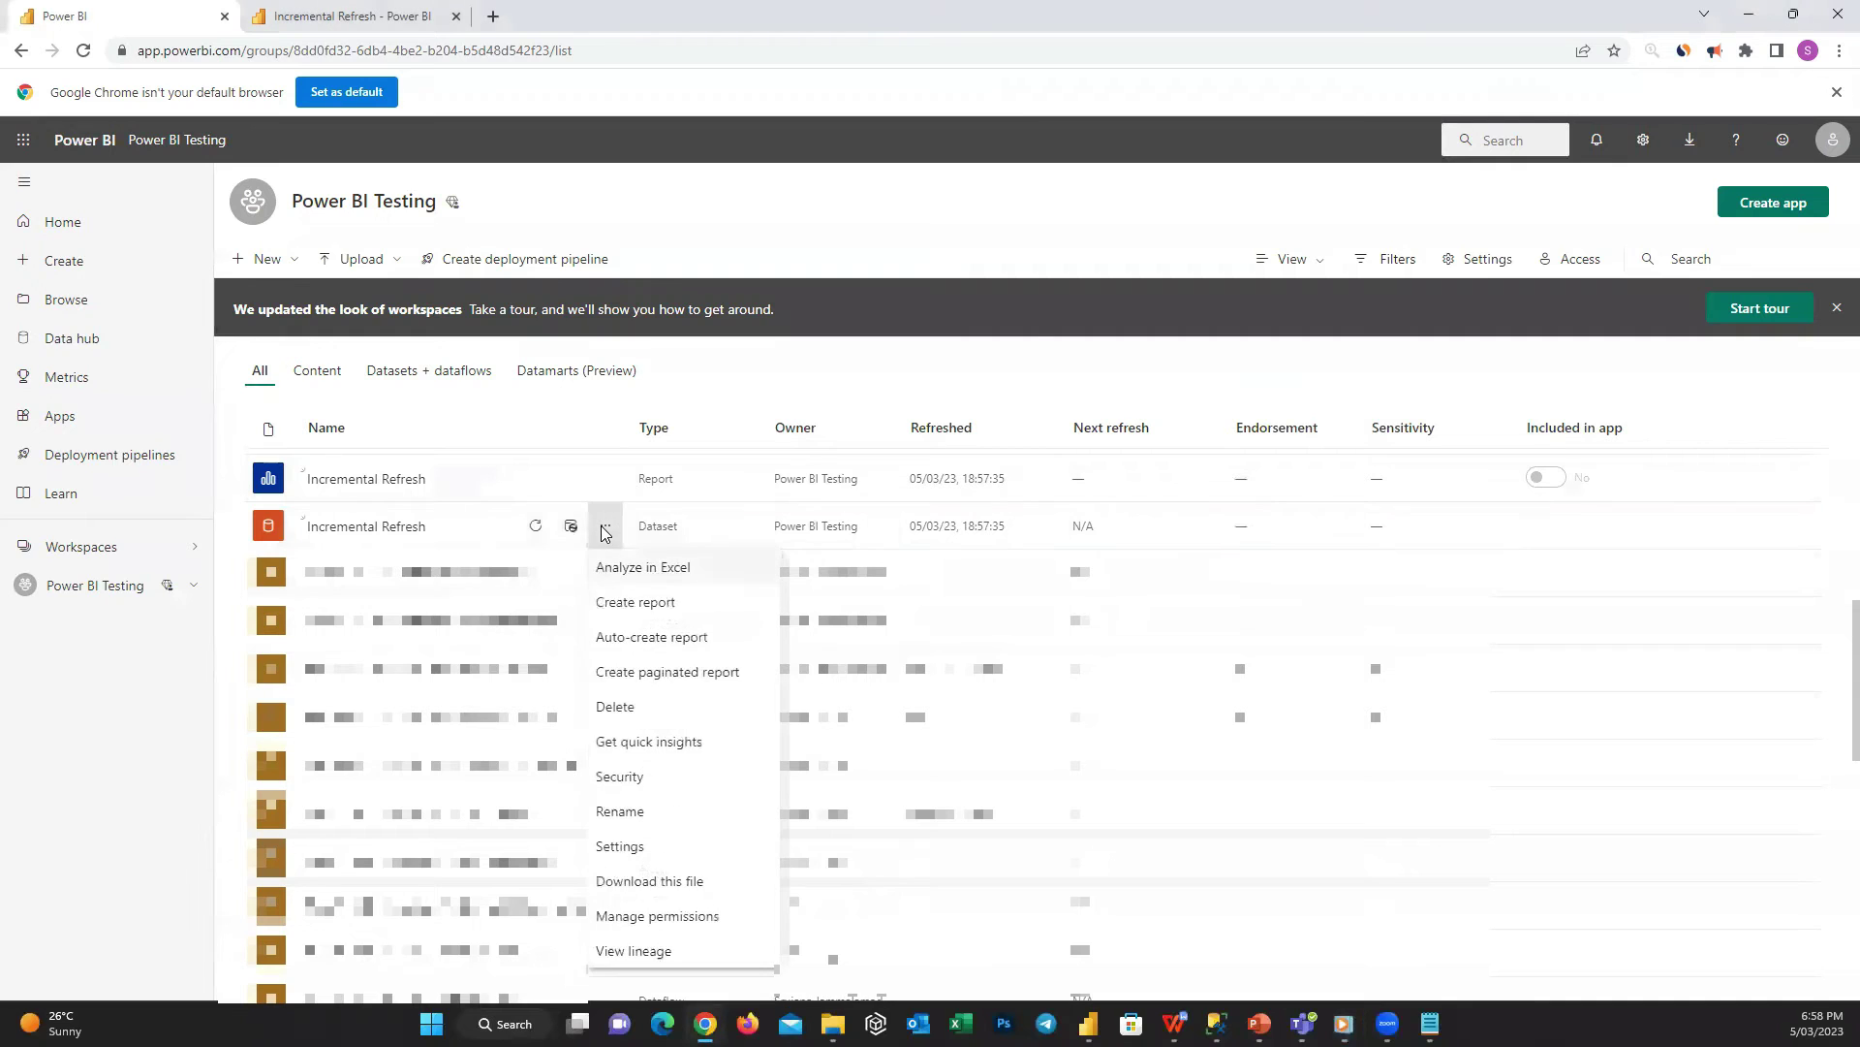
{"action": "left_click", "coordinate": [671, 848]}
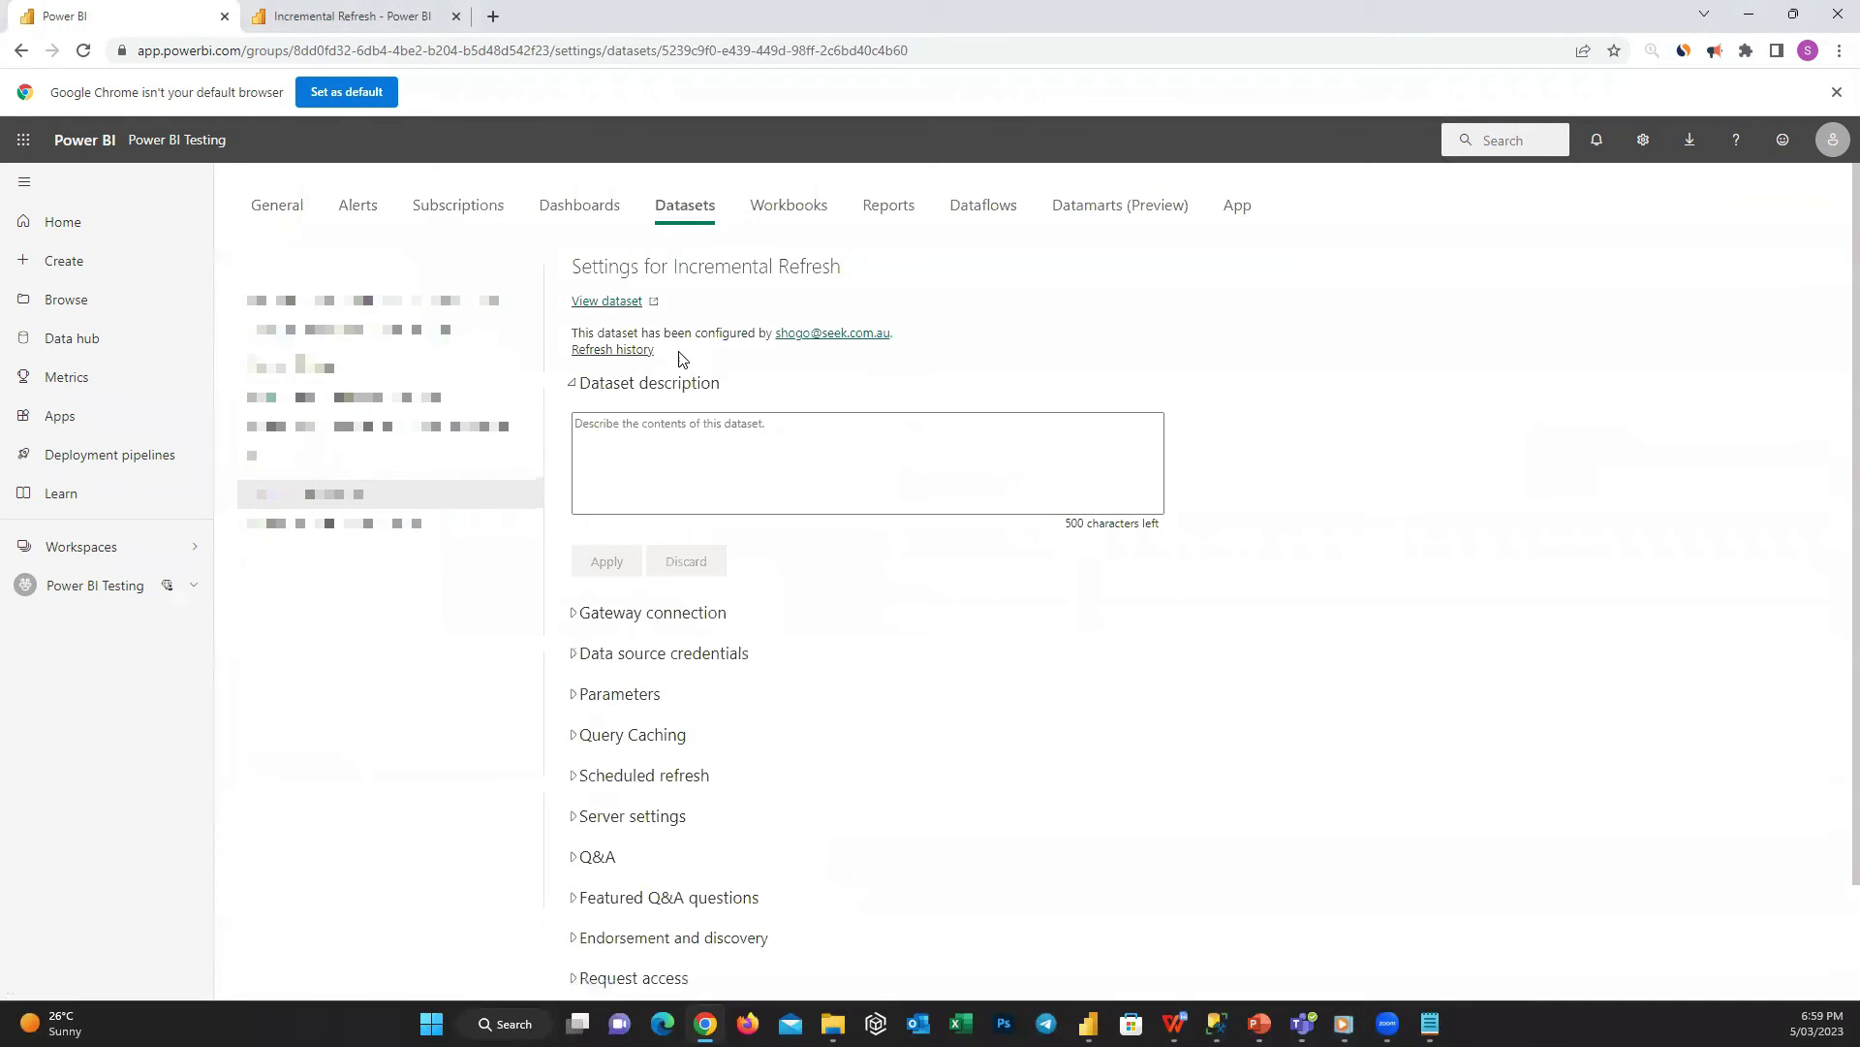
{"action": "left_click", "coordinate": [641, 351]}
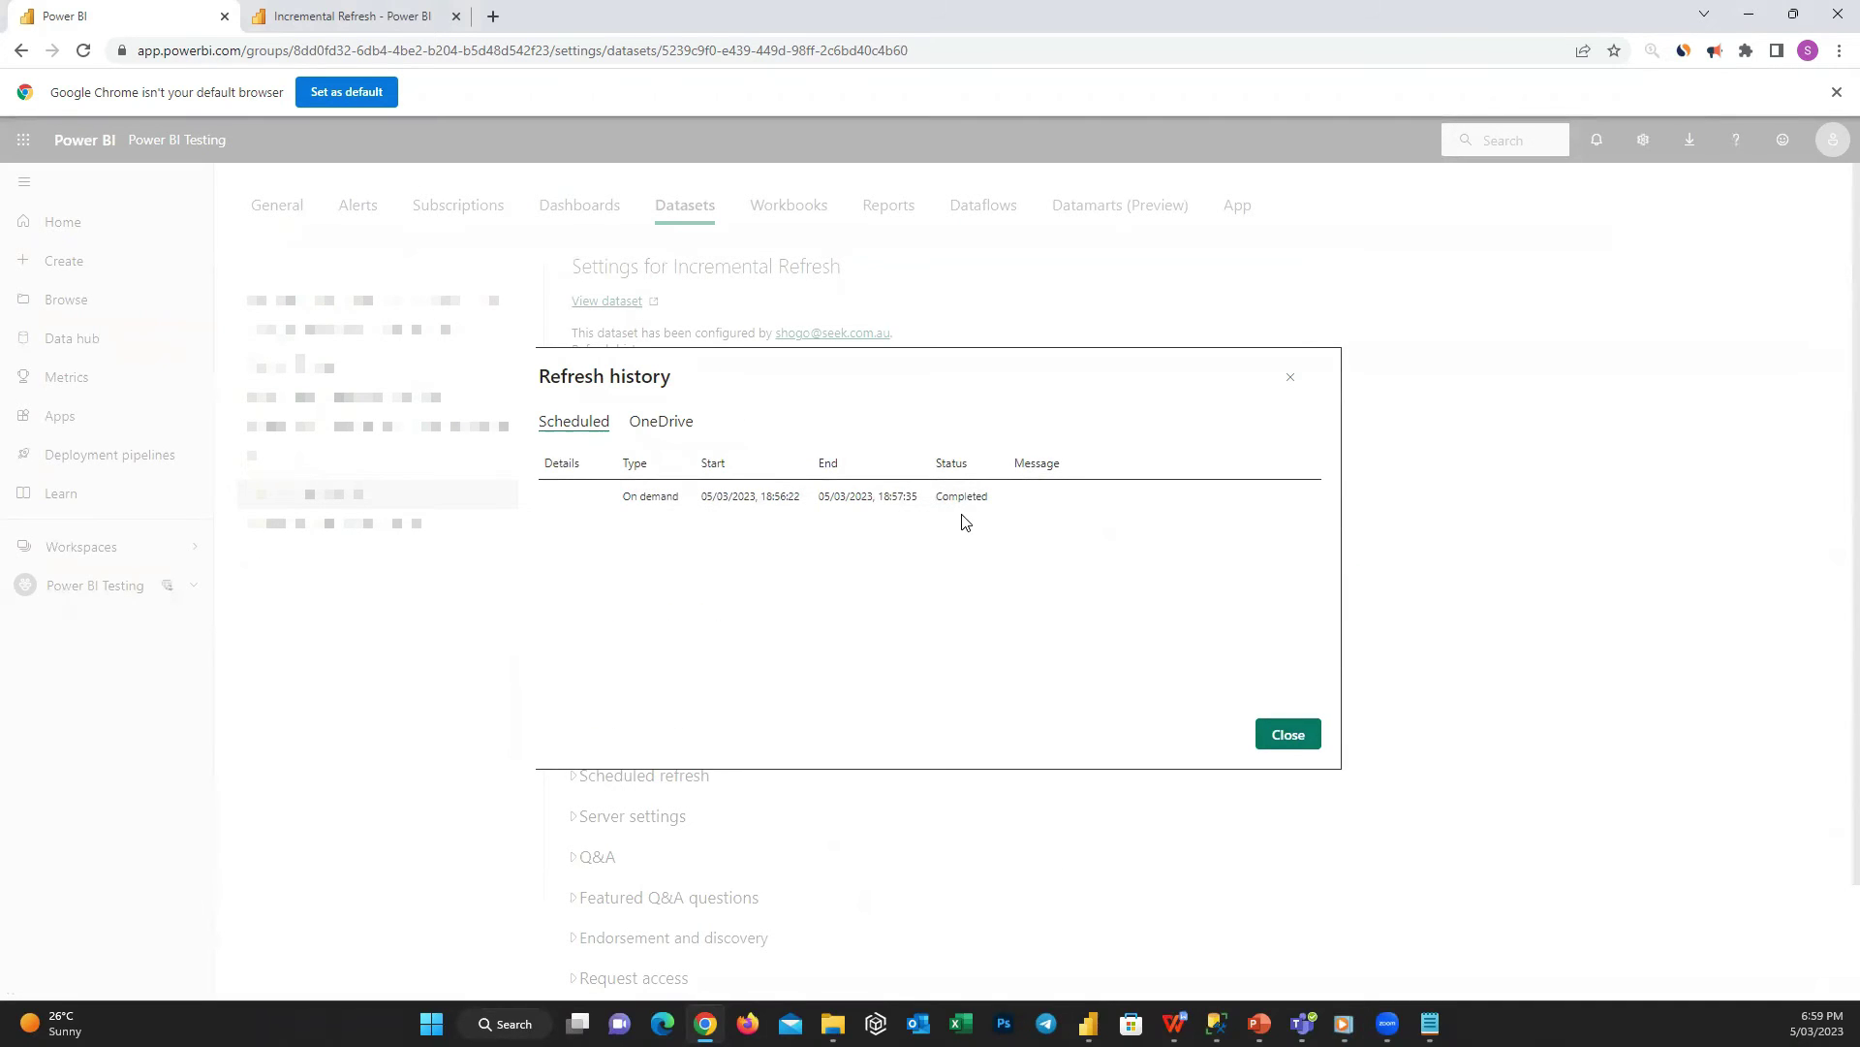
{"action": "left_click", "coordinate": [1279, 742]}
- Reload the published Incremental Refresh report to view the data after the dataset refresh
{"action": "left_click", "coordinate": [283, 10]}
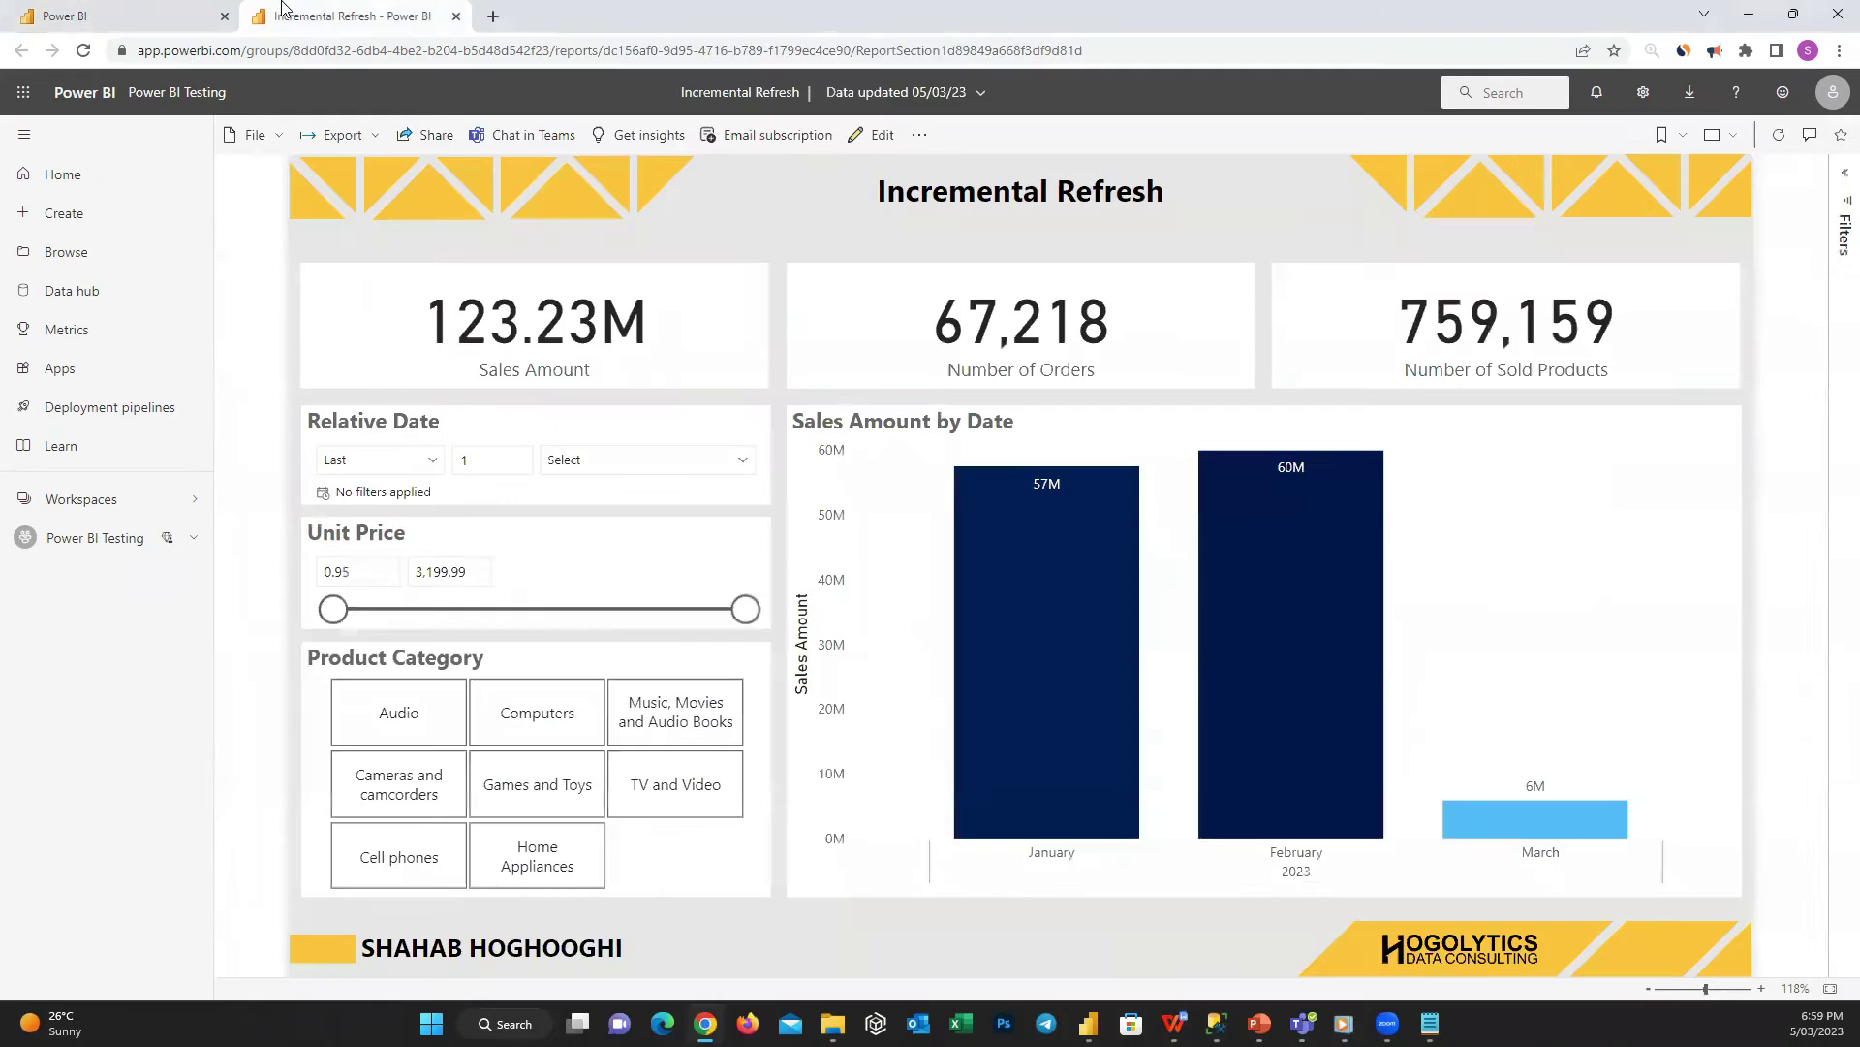
{"action": "left_click", "coordinate": [83, 50]}
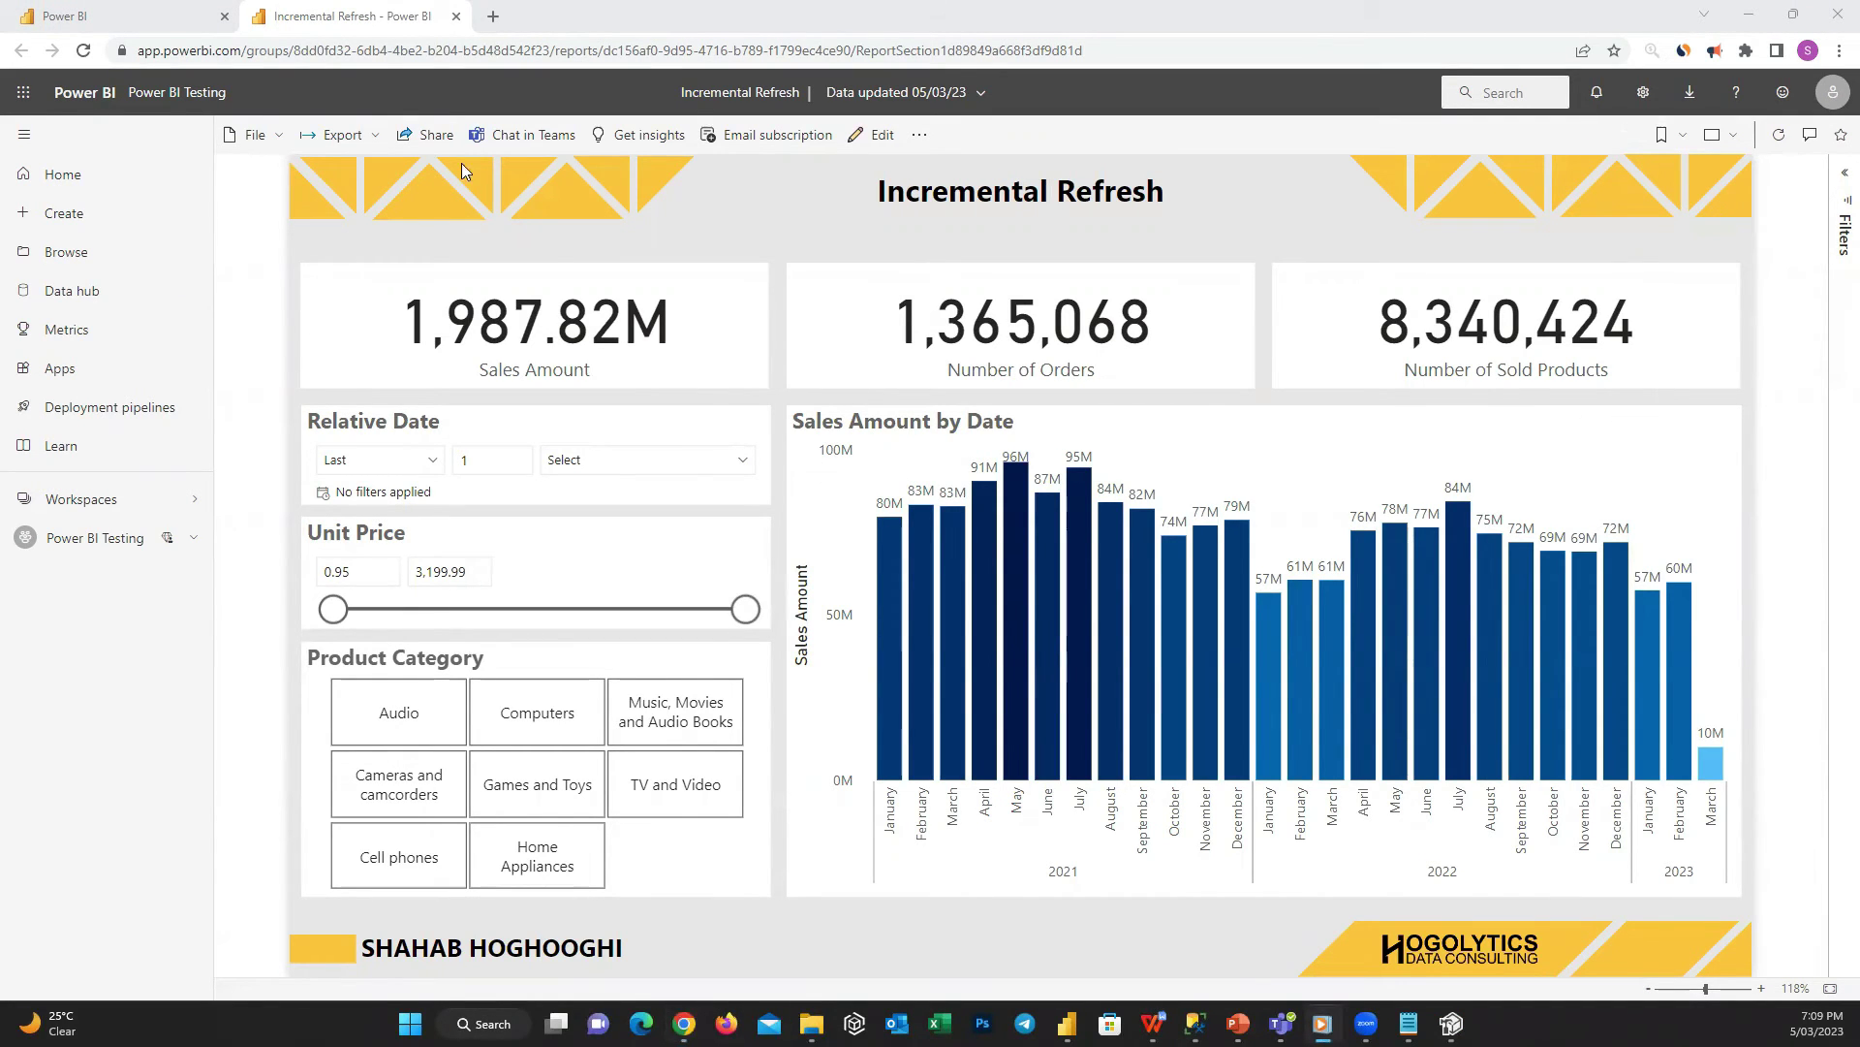
- Try to download the Incremental Refresh dataset's file from the Power BI Testing workspace
{"action": "left_click", "coordinate": [165, 17]}
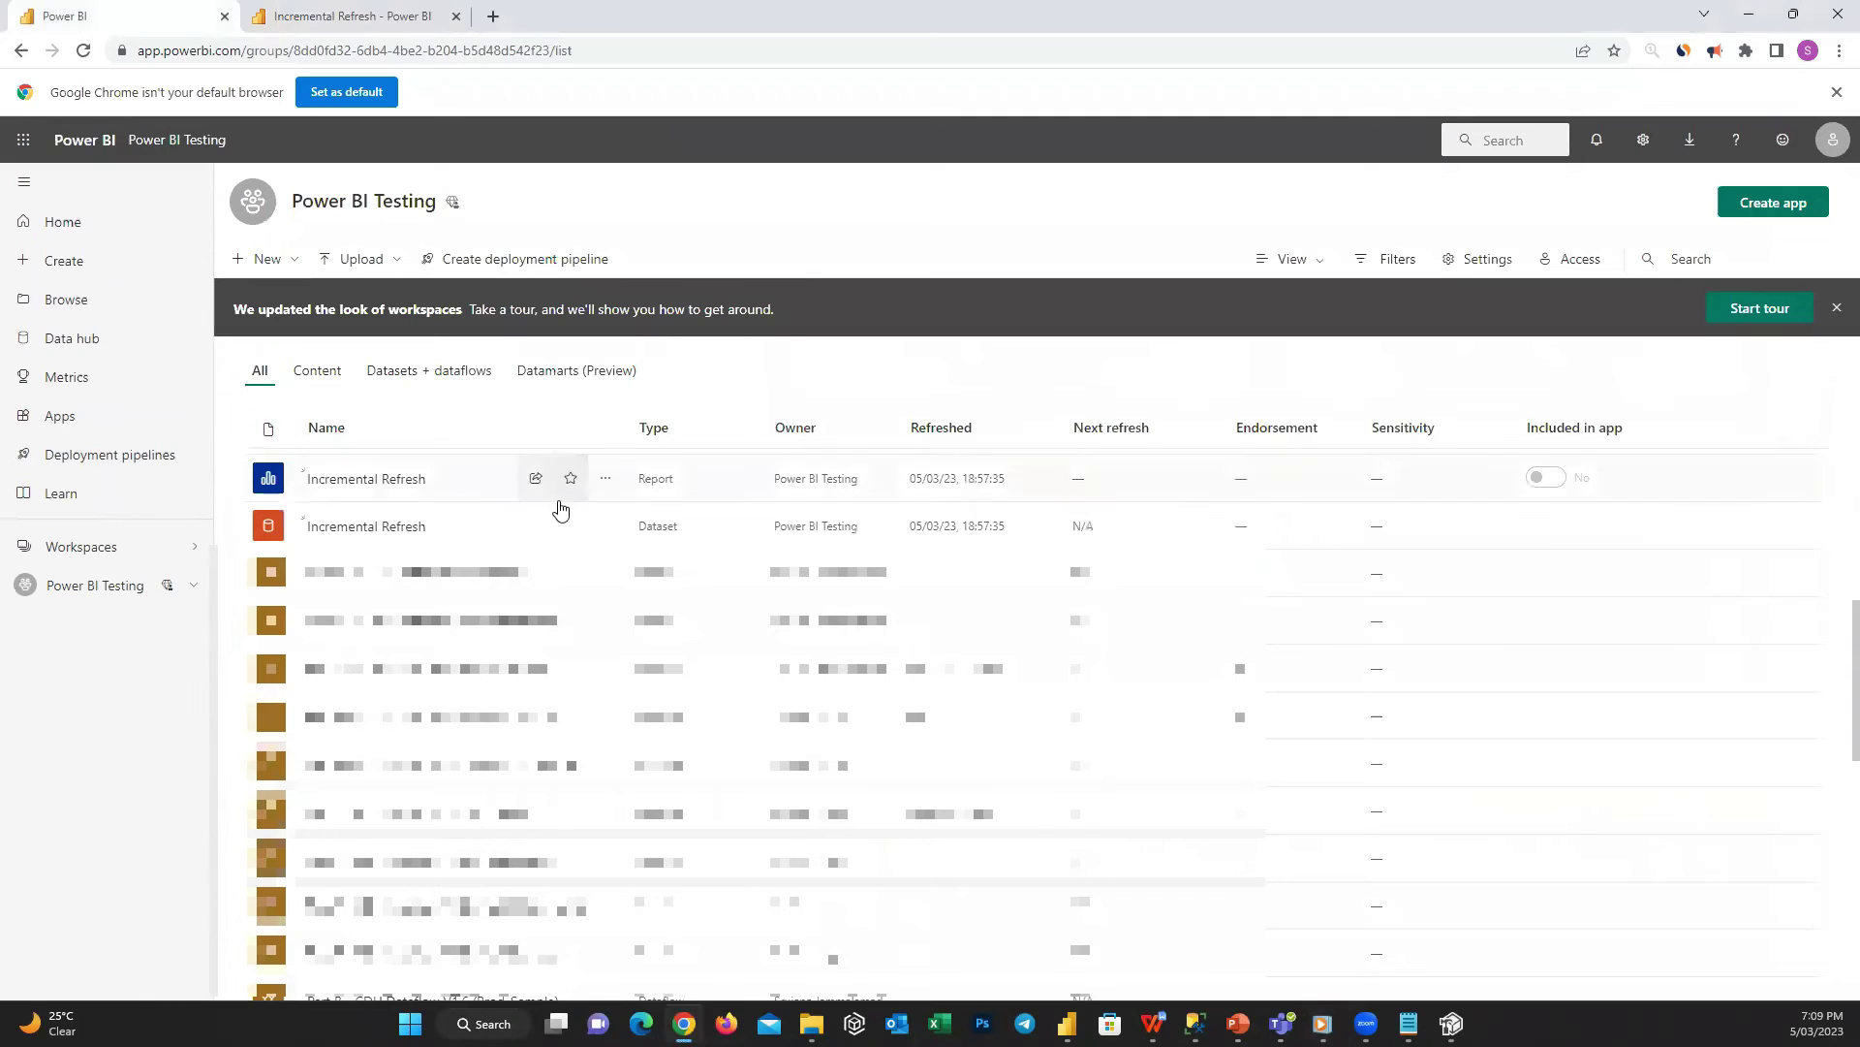
{"action": "left_click", "coordinate": [605, 528]}
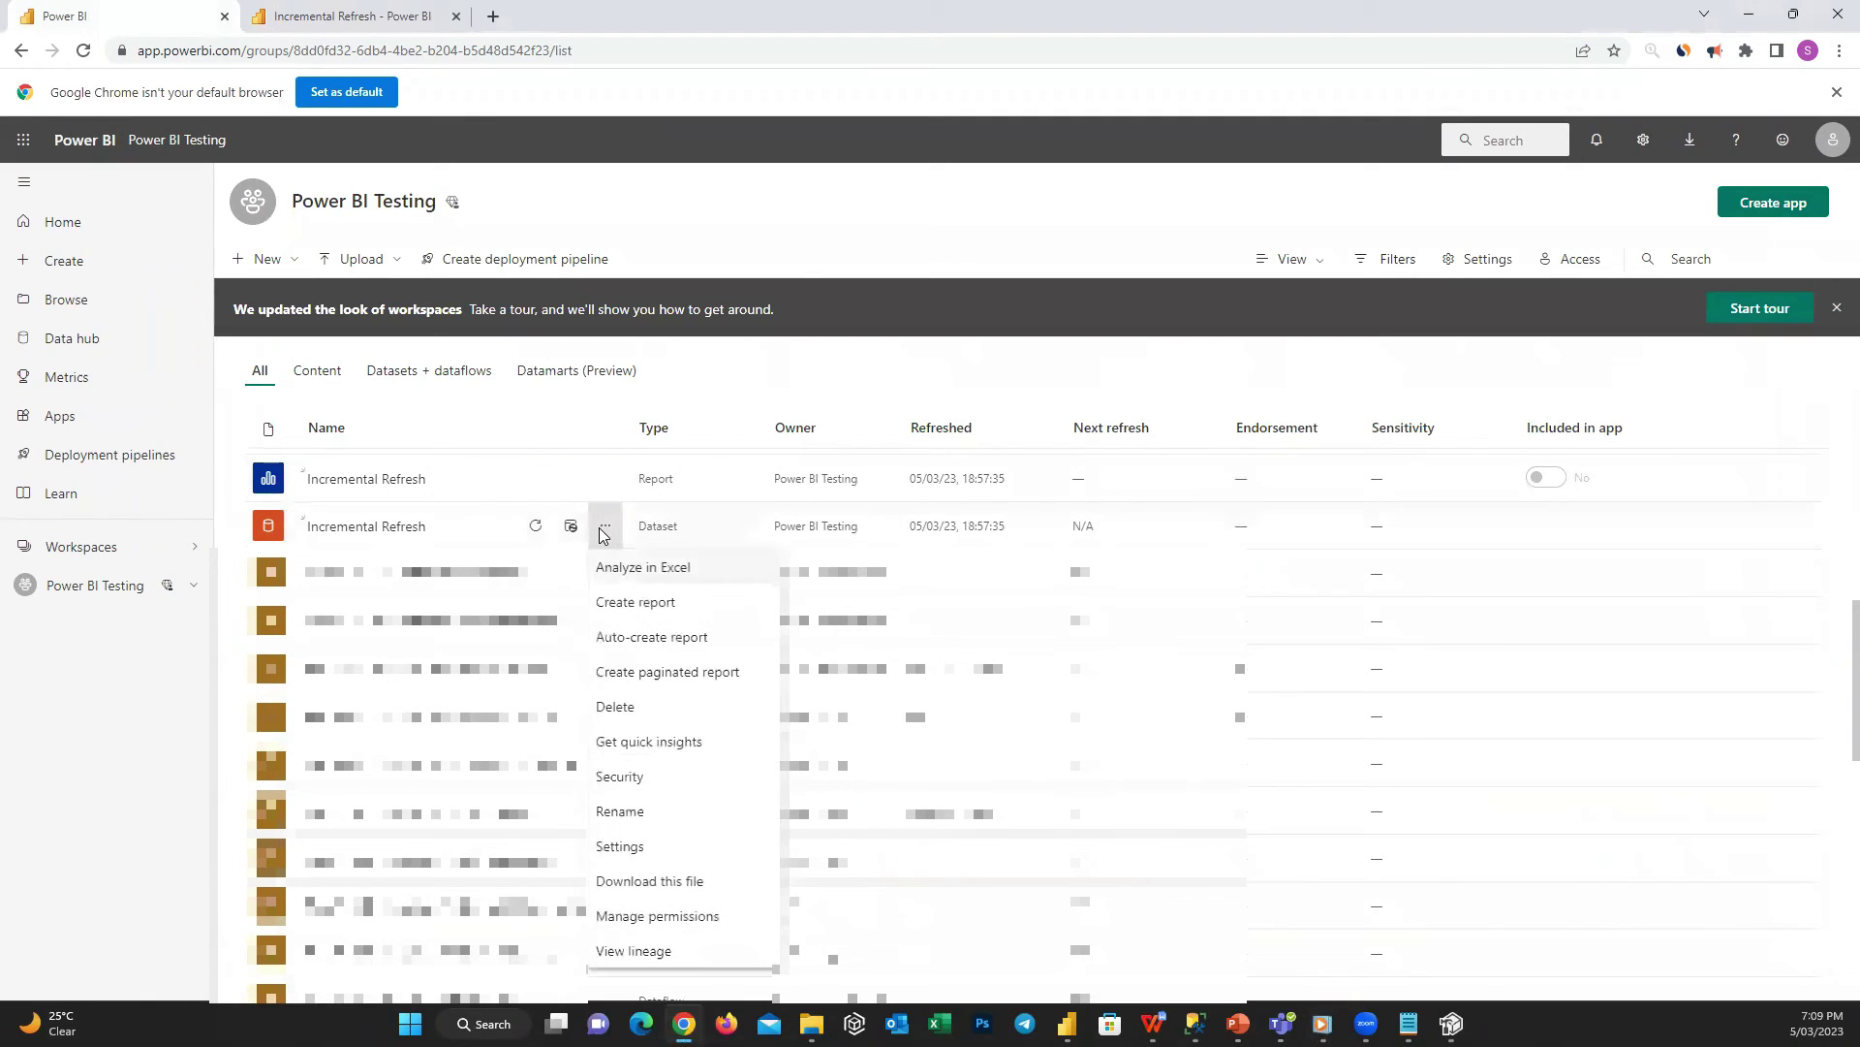
{"action": "left_click", "coordinate": [719, 884]}
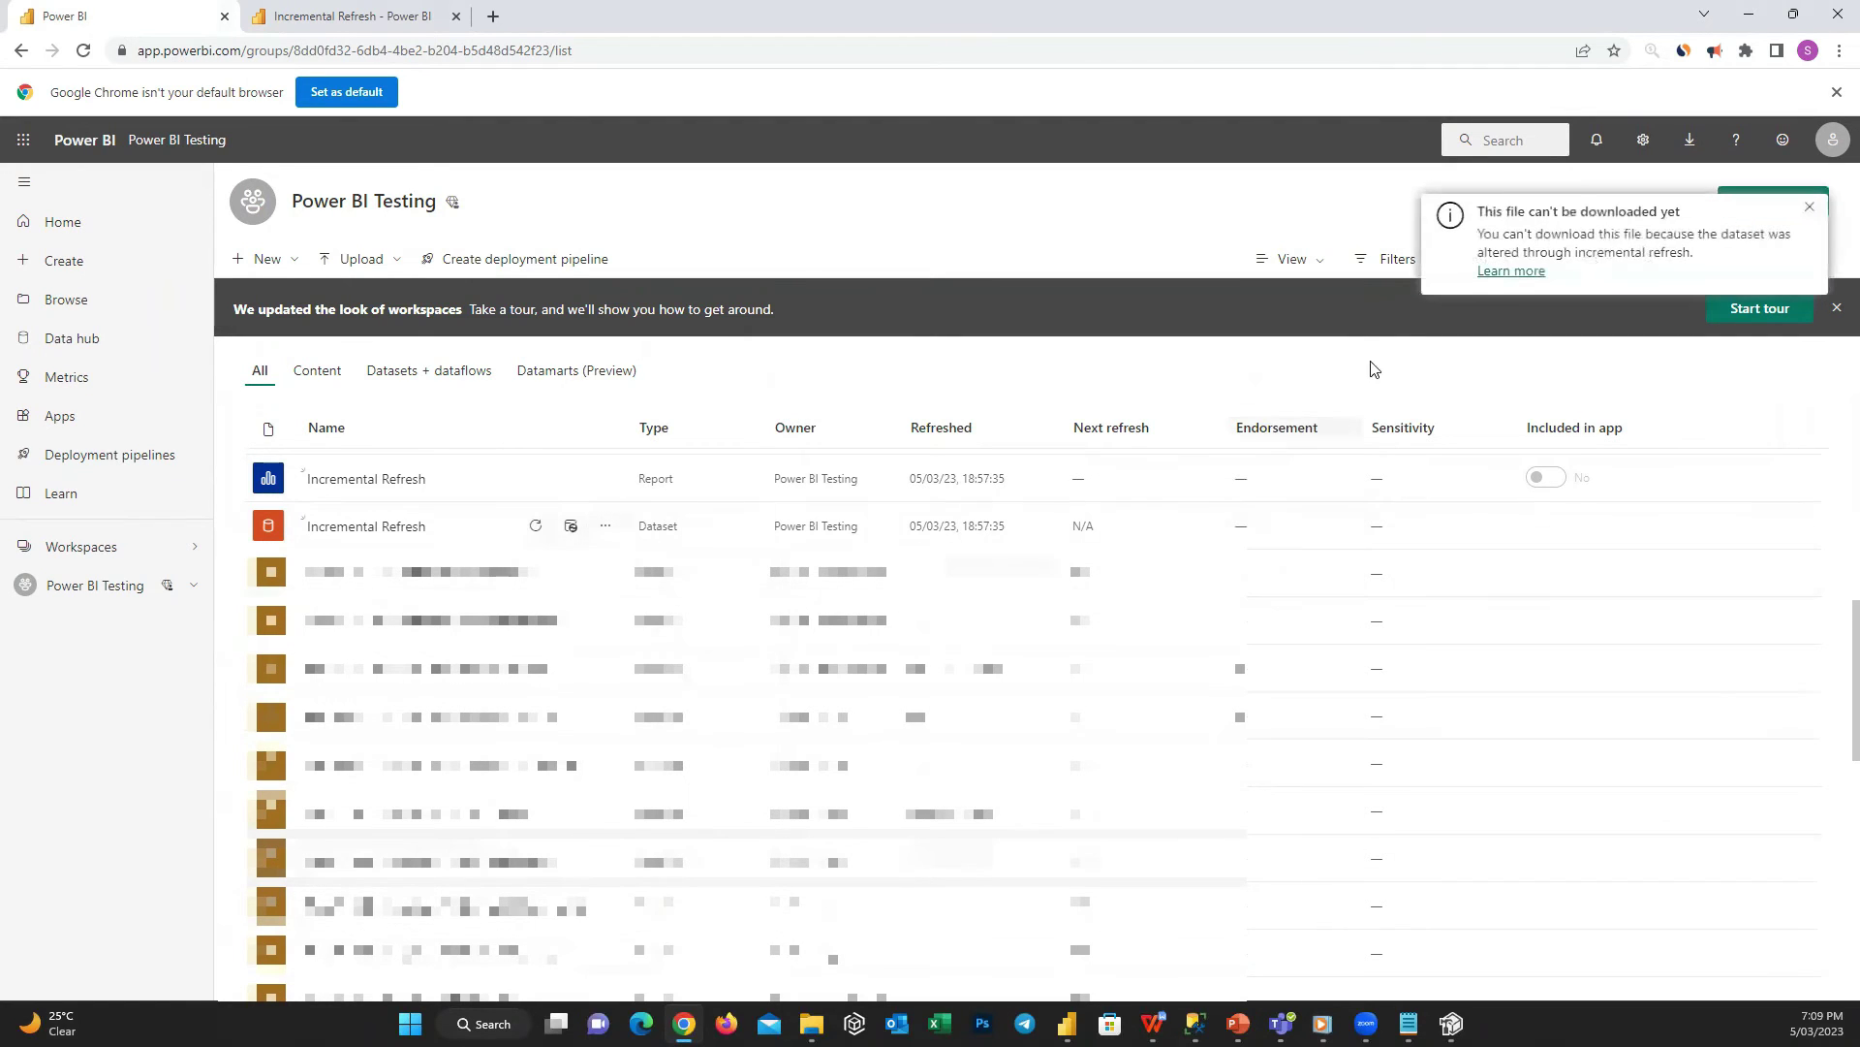
{"action": "left_click", "coordinate": [1812, 213]}
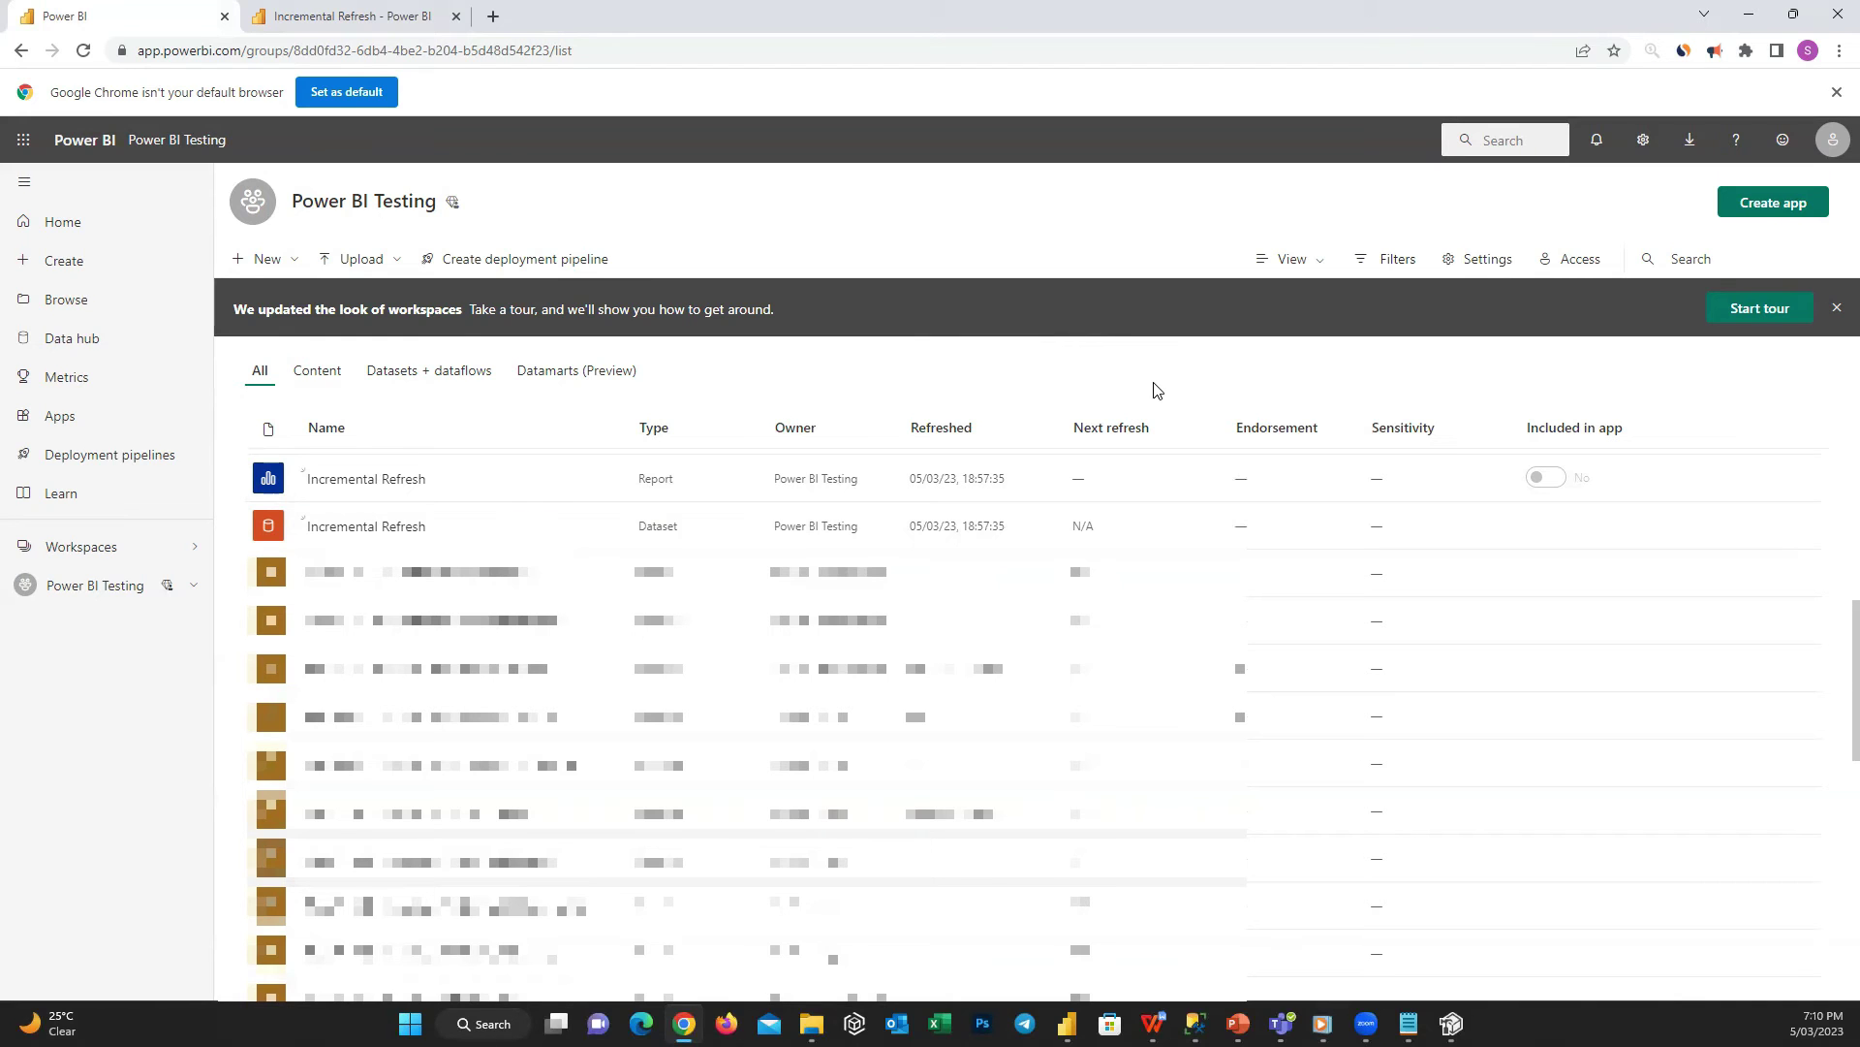
- Copy the workspace connection address from the Power BI Testing workspace's Premium settings
{"action": "left_click", "coordinate": [1477, 259]}
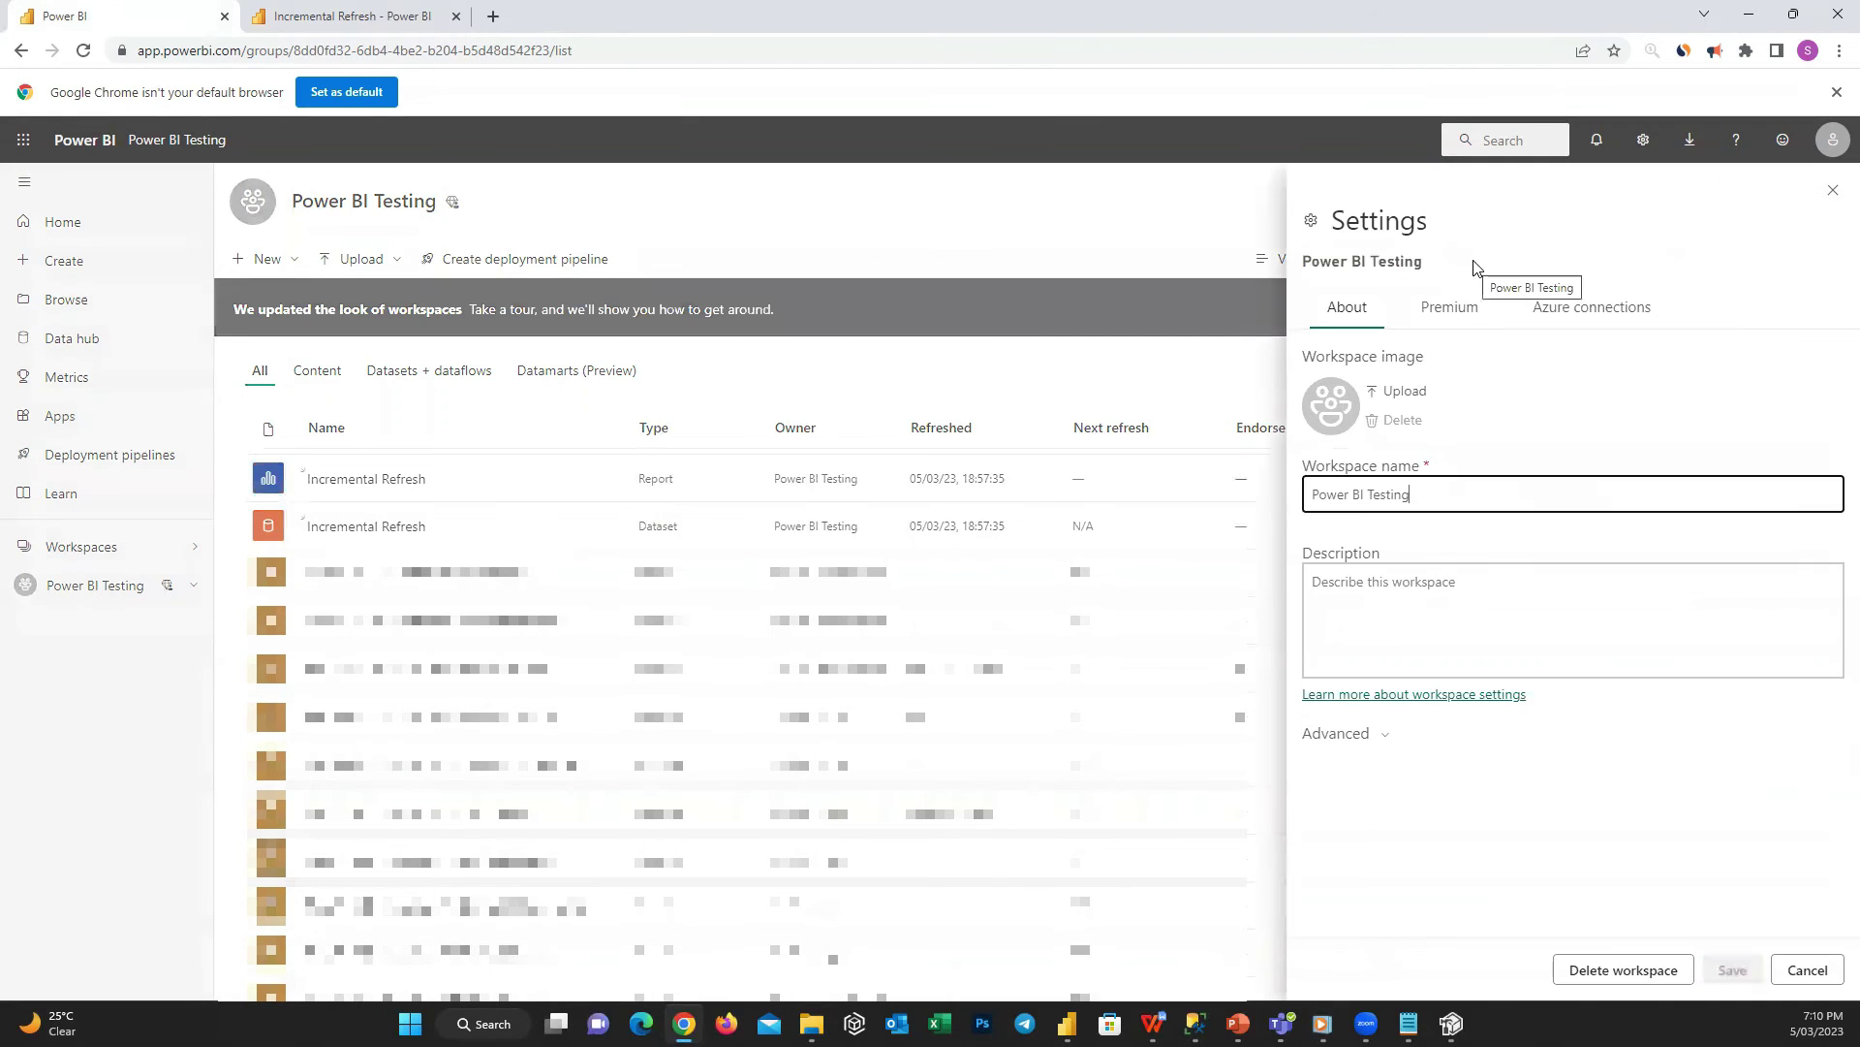
{"action": "left_click", "coordinate": [1460, 312]}
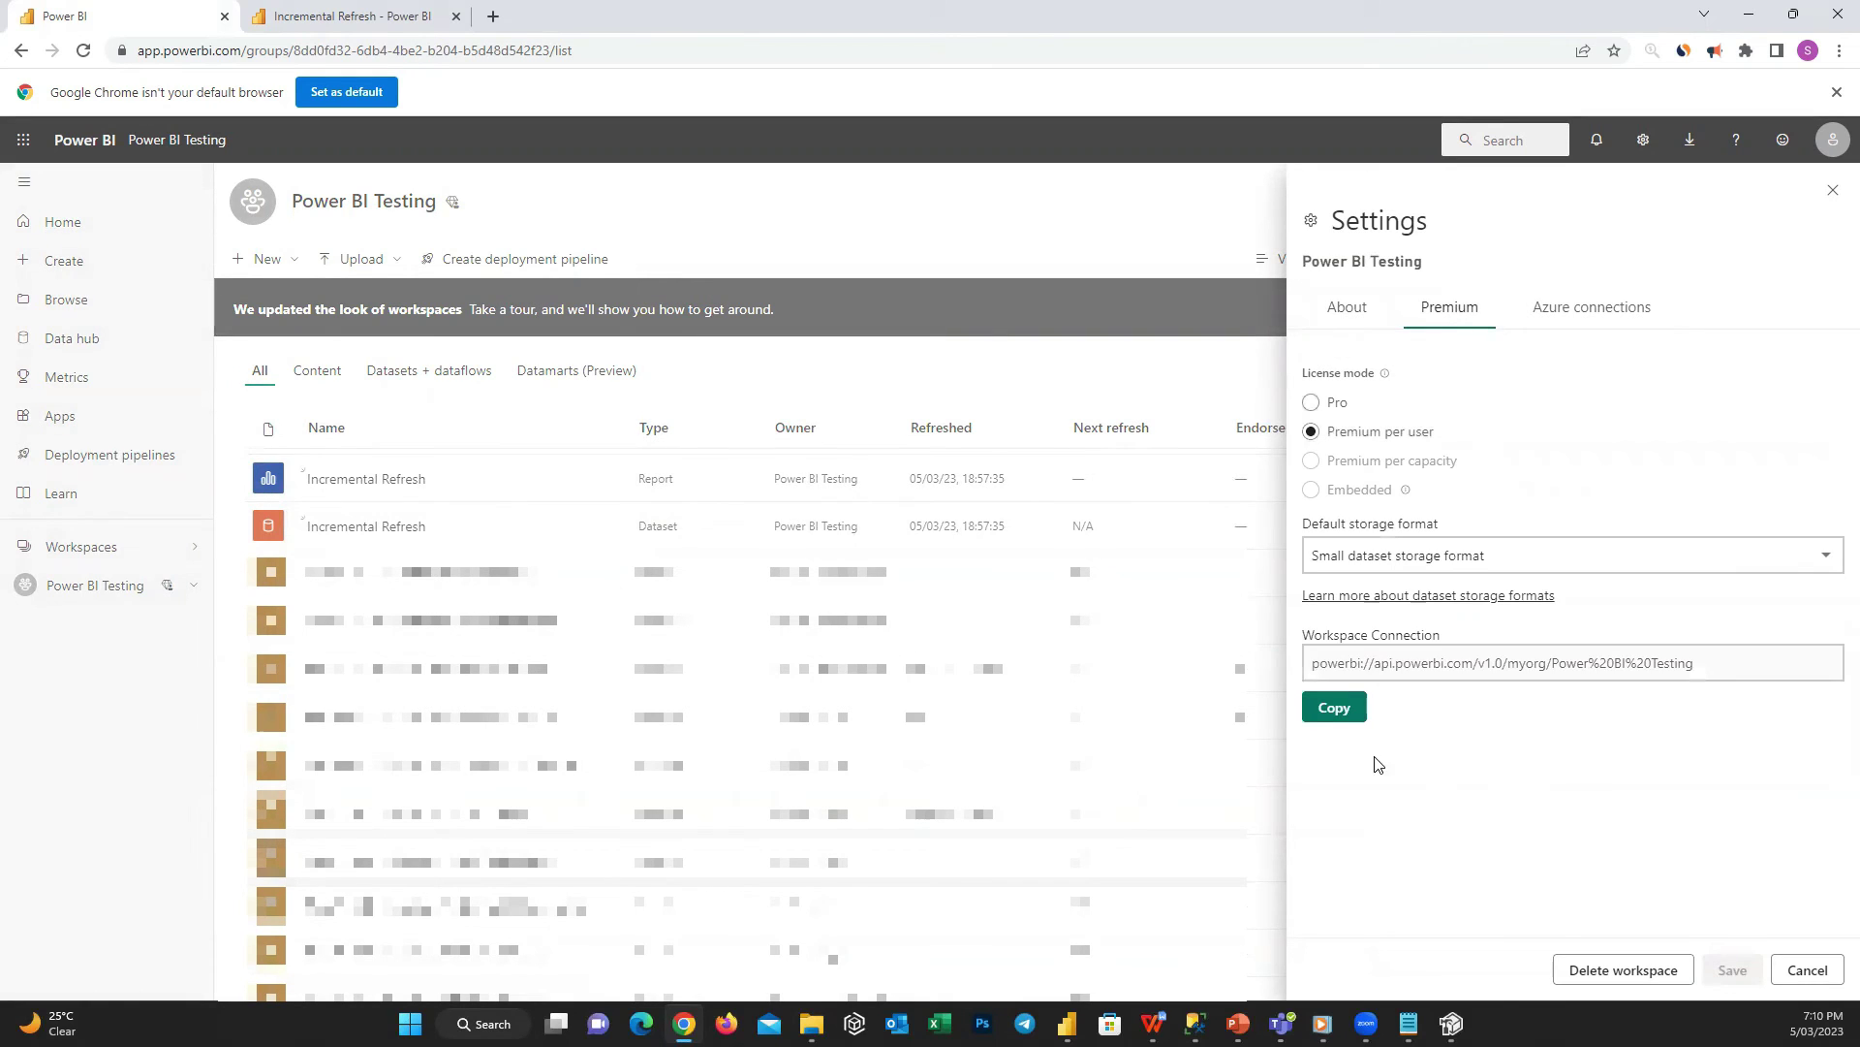
{"action": "left_click", "coordinate": [1392, 678]}
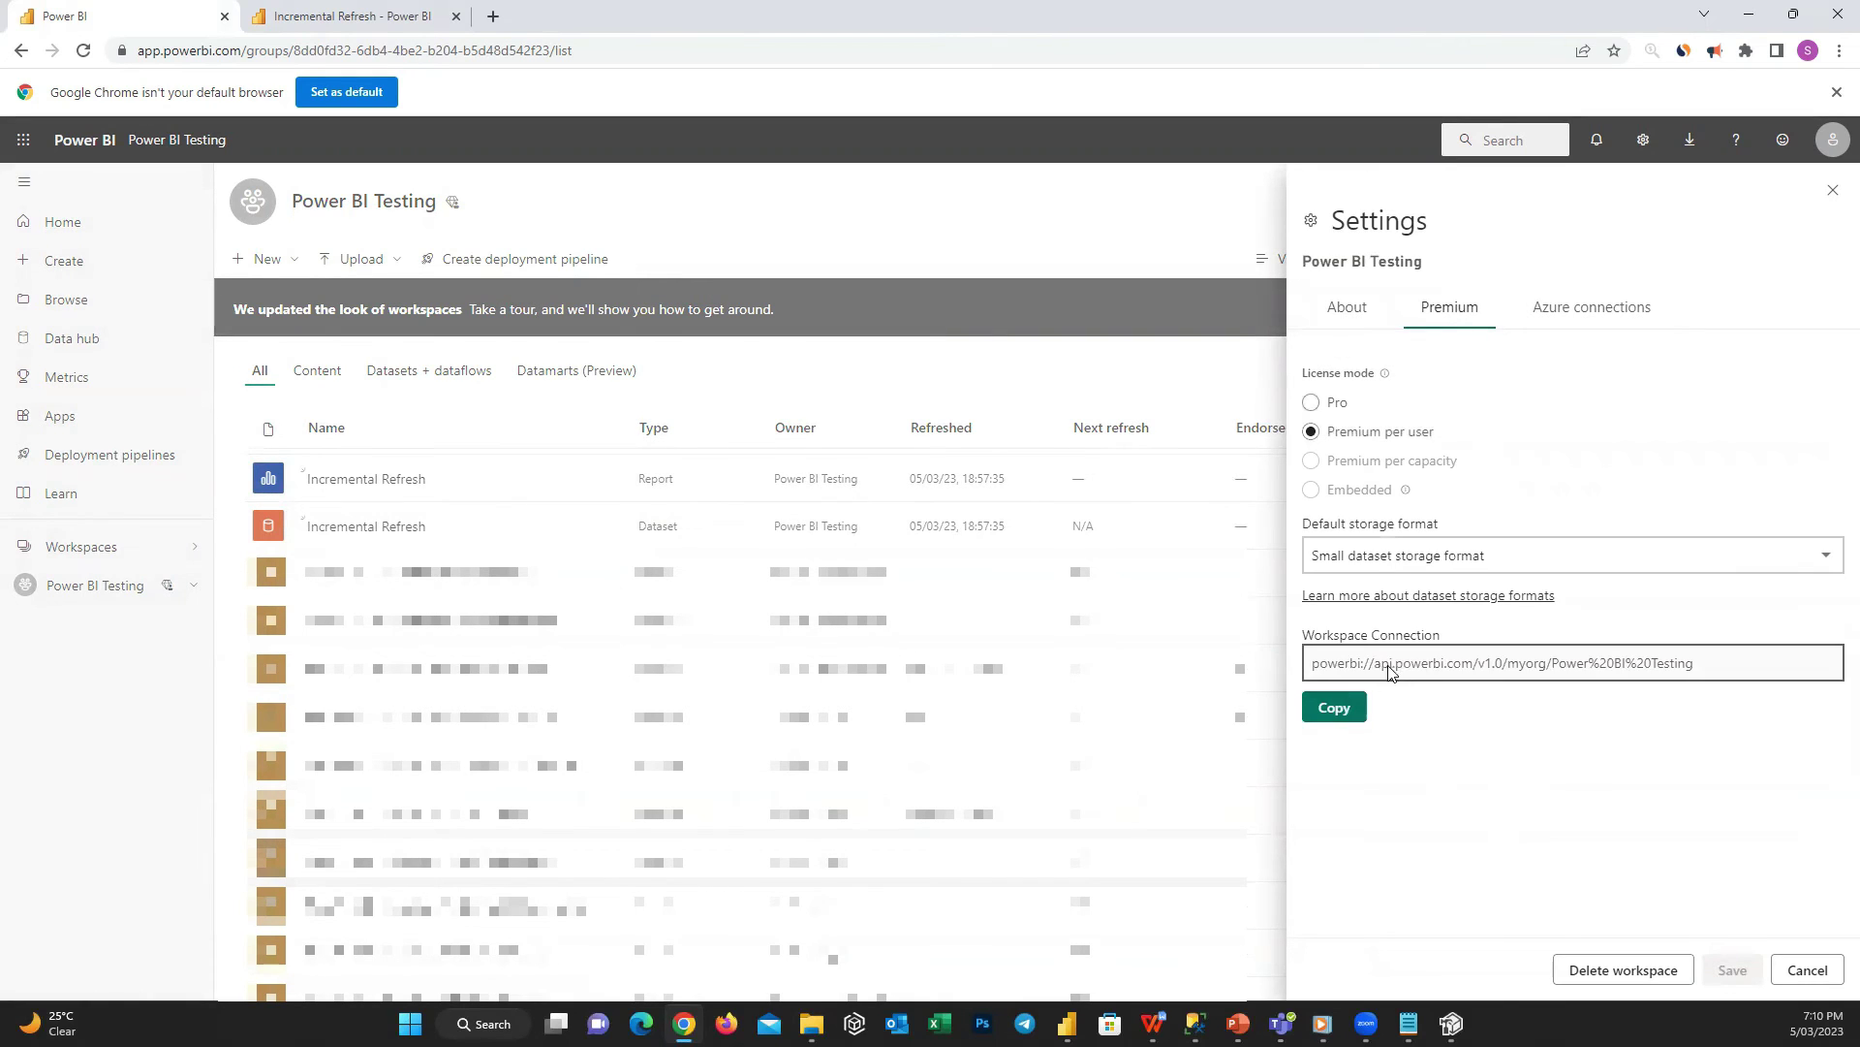
{"action": "left_click", "coordinate": [1347, 717]}
{"action": "left_click", "coordinate": [1340, 708]}
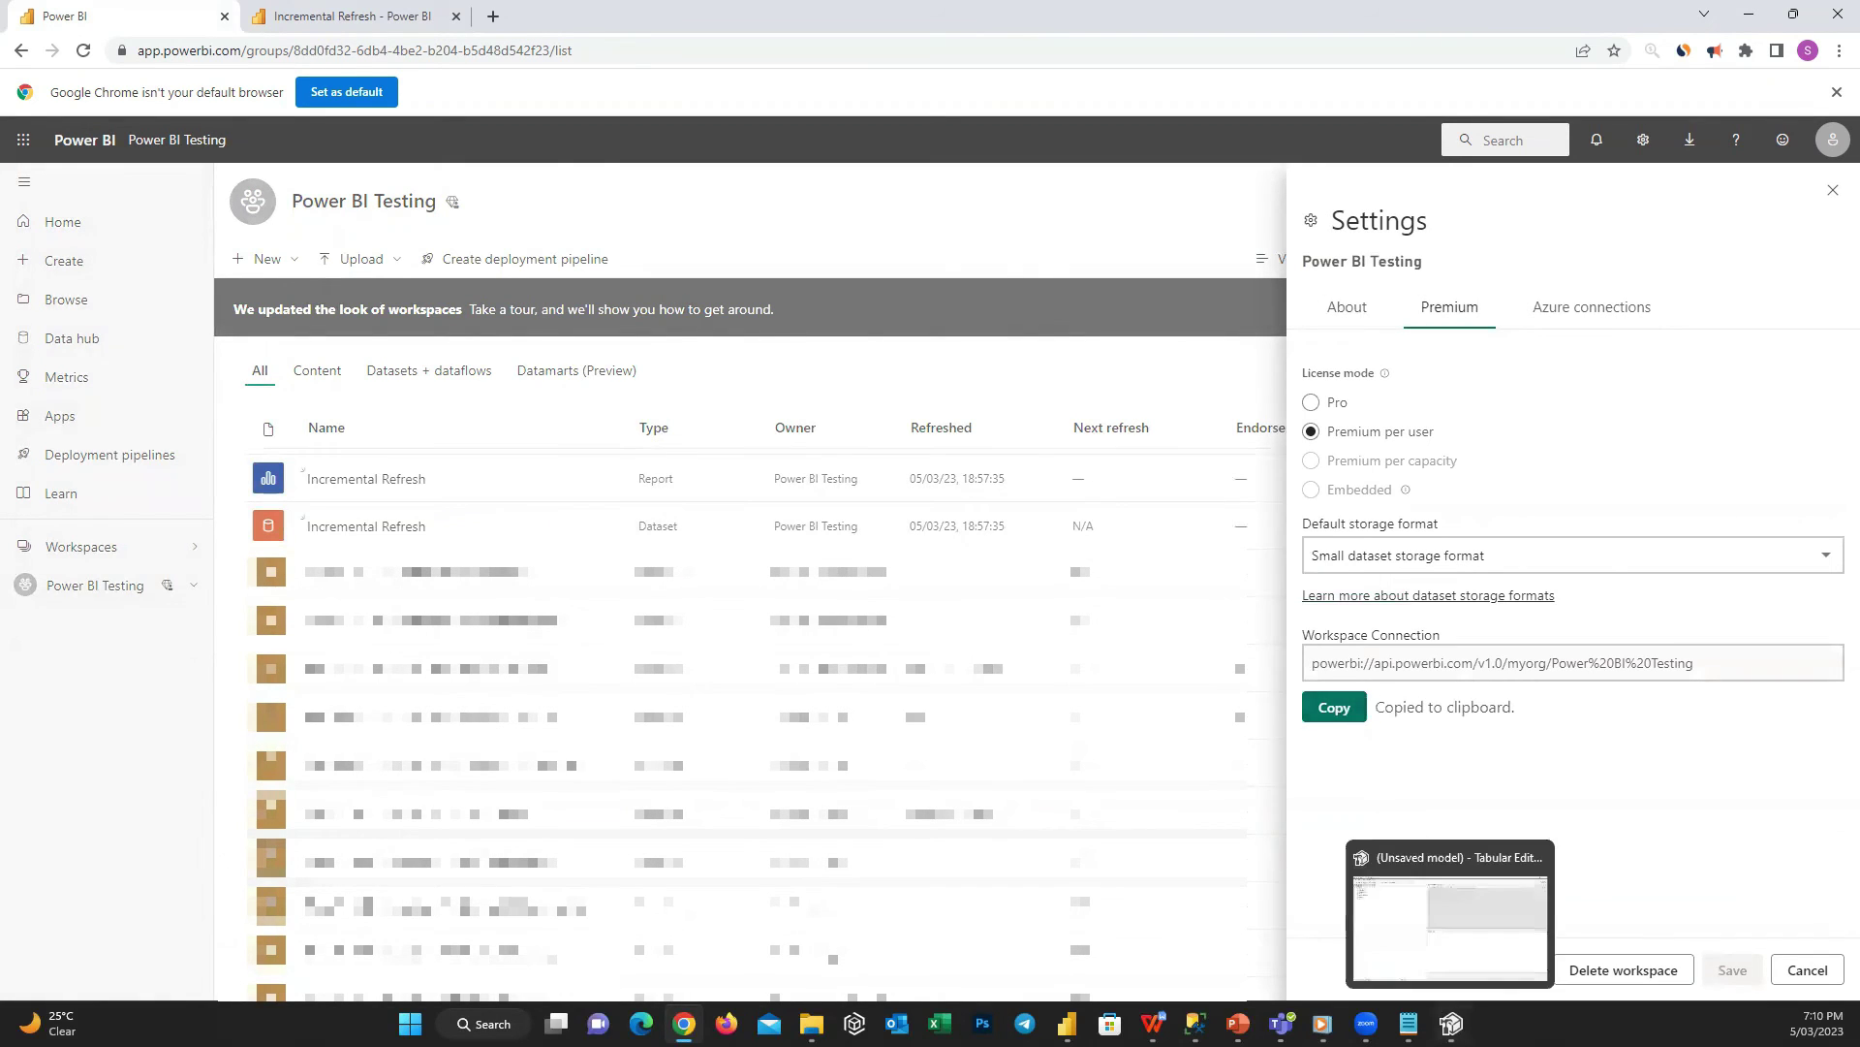
- Switch to Tabular Editor and connect to the copied workspace server using Windows Integrated or Azure AD login
{"action": "left_click", "coordinate": [1451, 1023]}
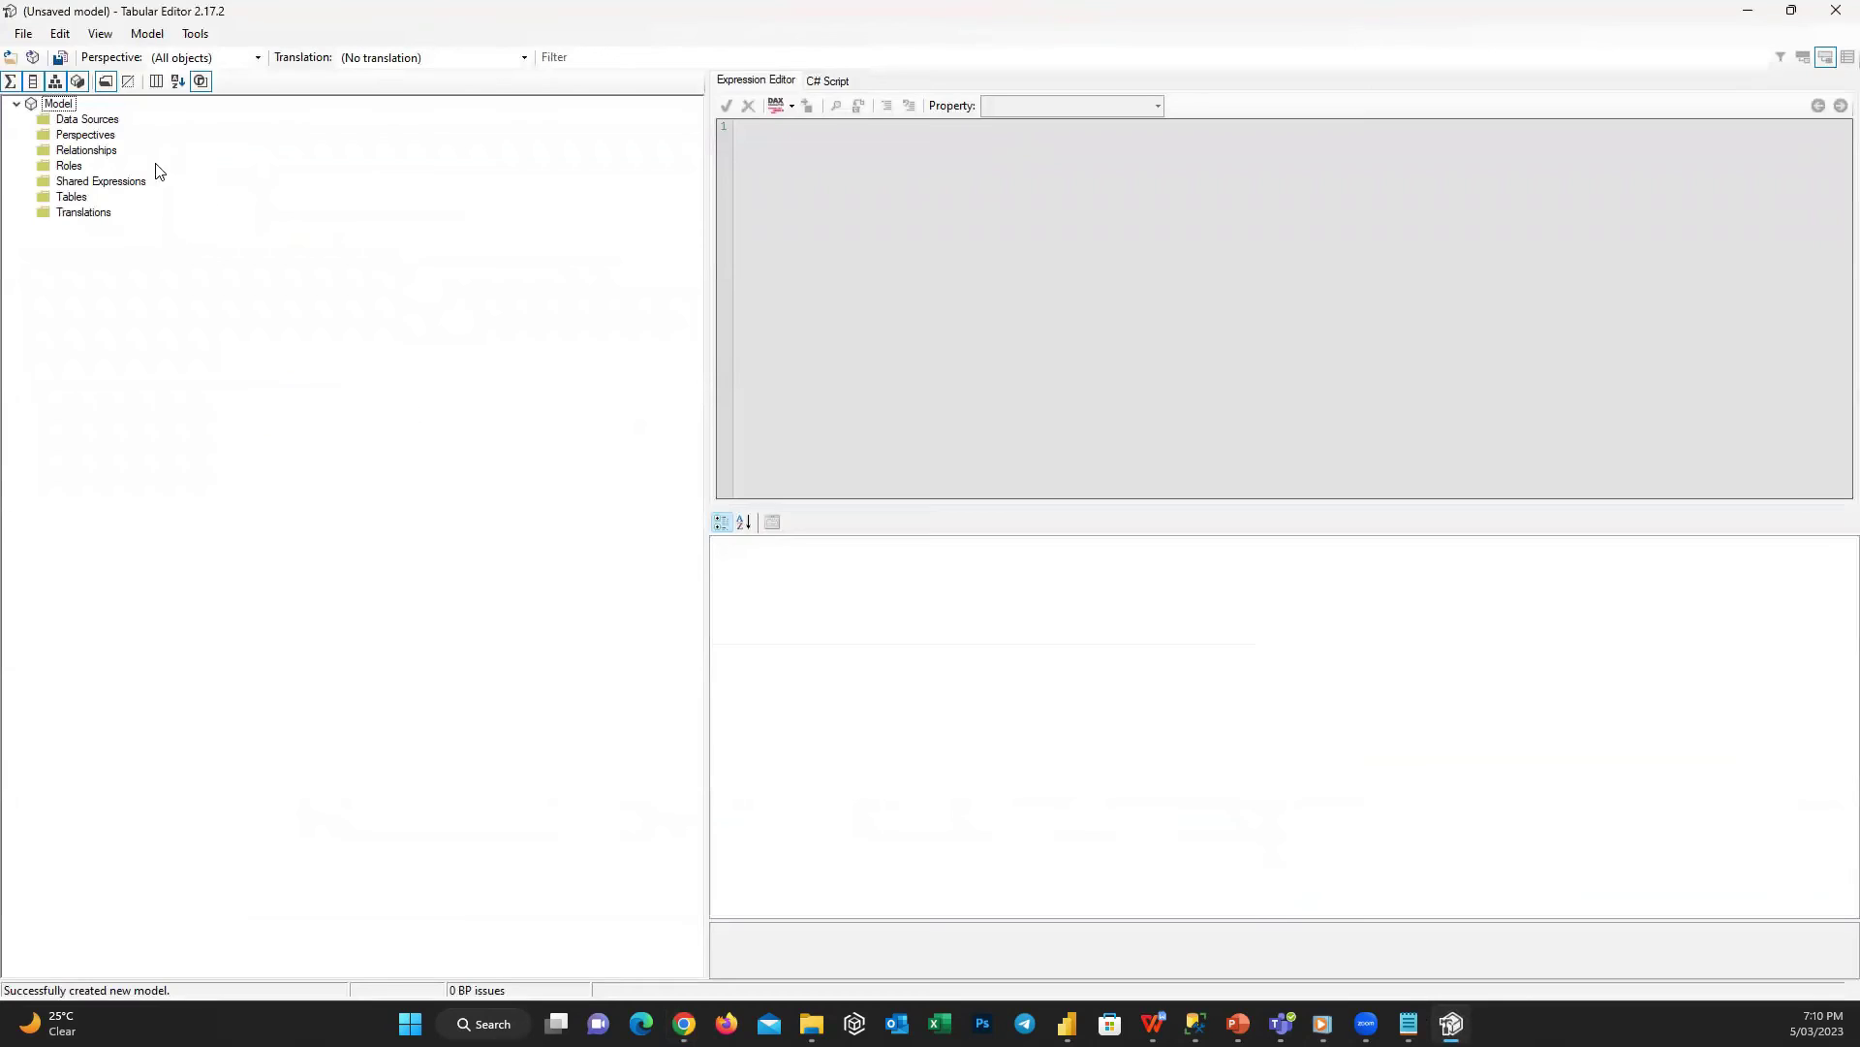
{"action": "left_click", "coordinate": [23, 33]}
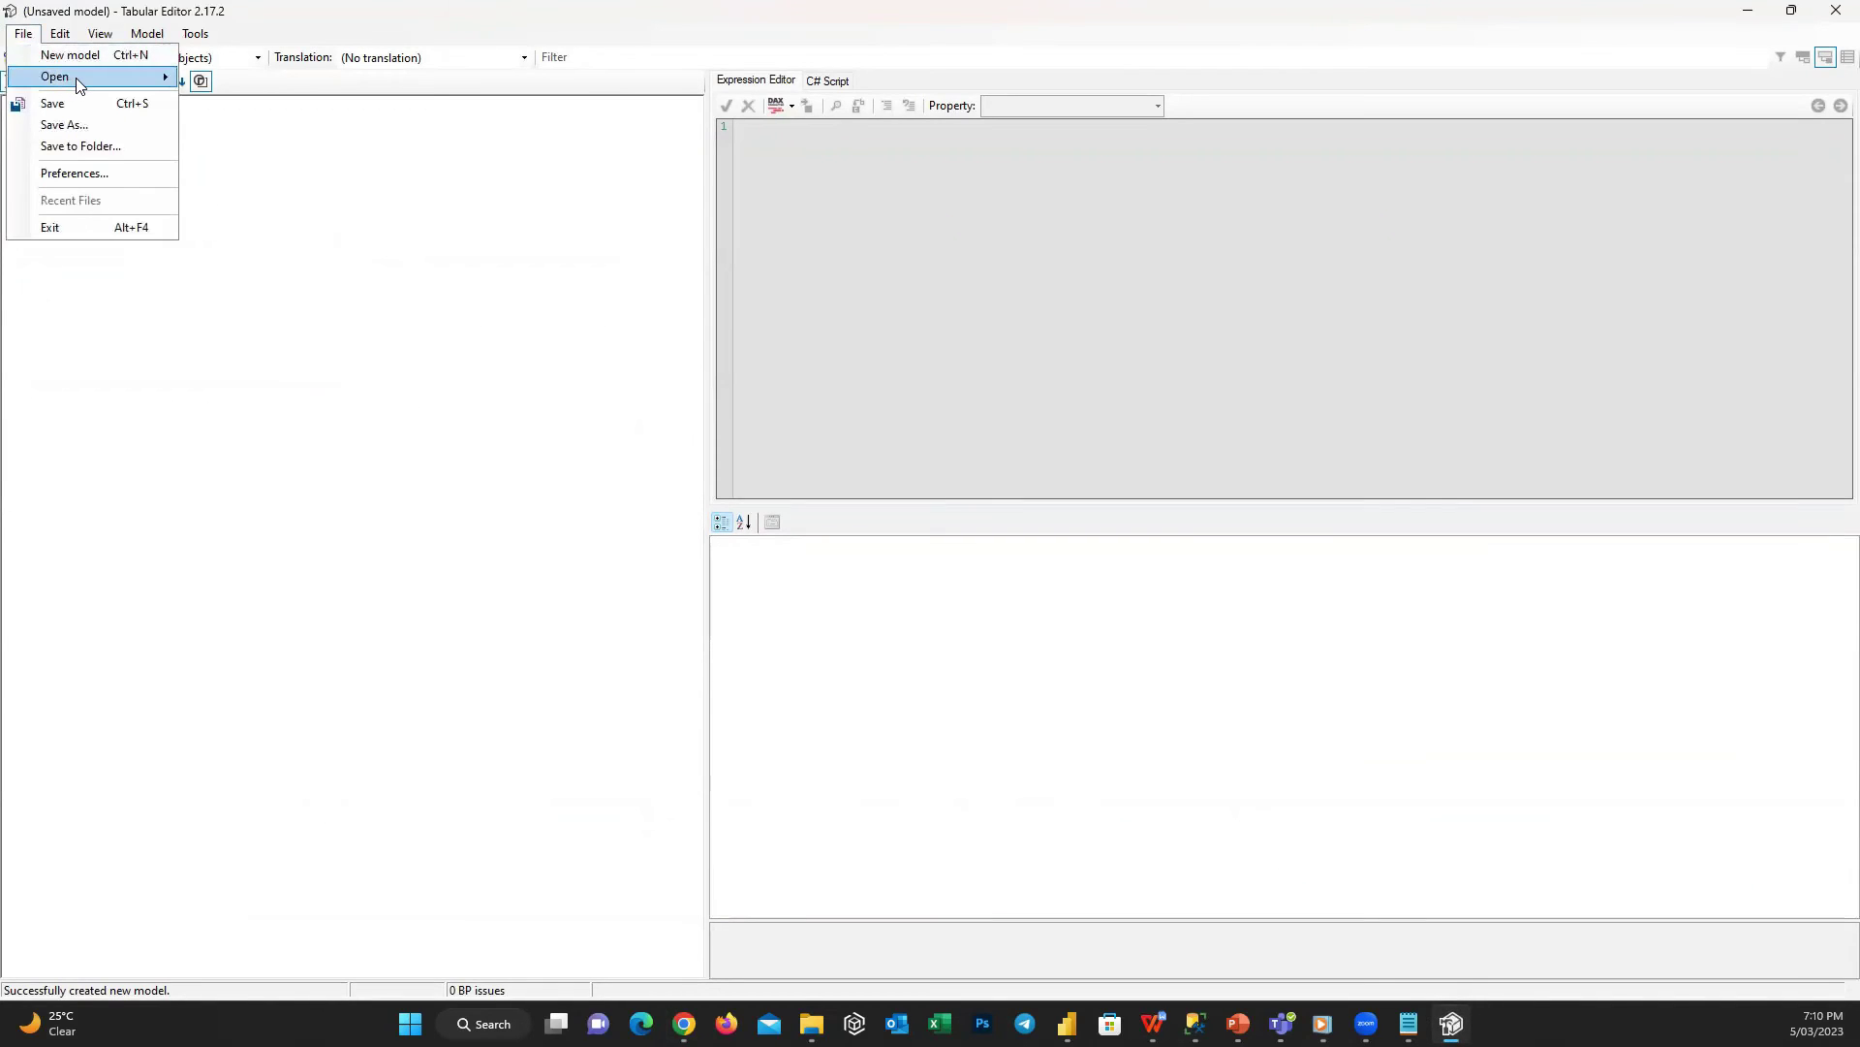
{"action": "mouse_move", "coordinate": [78, 85]}
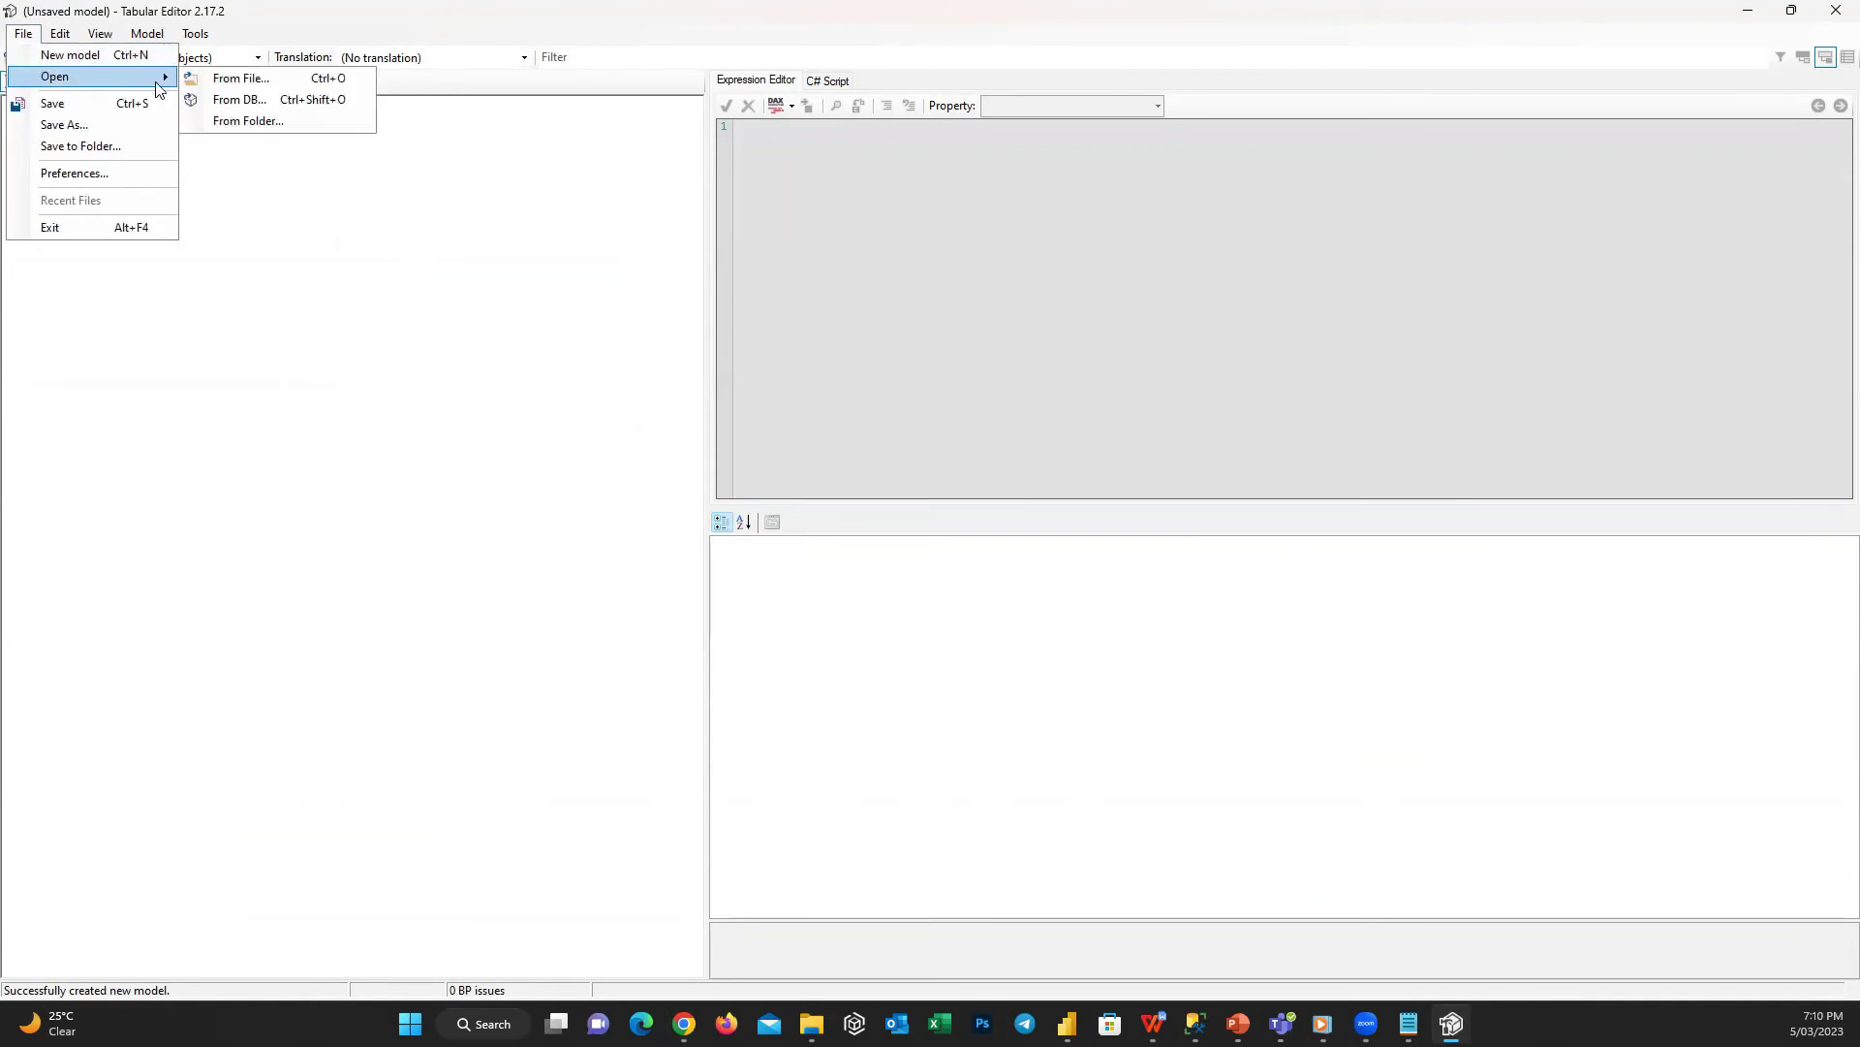
{"action": "left_click", "coordinate": [295, 101]}
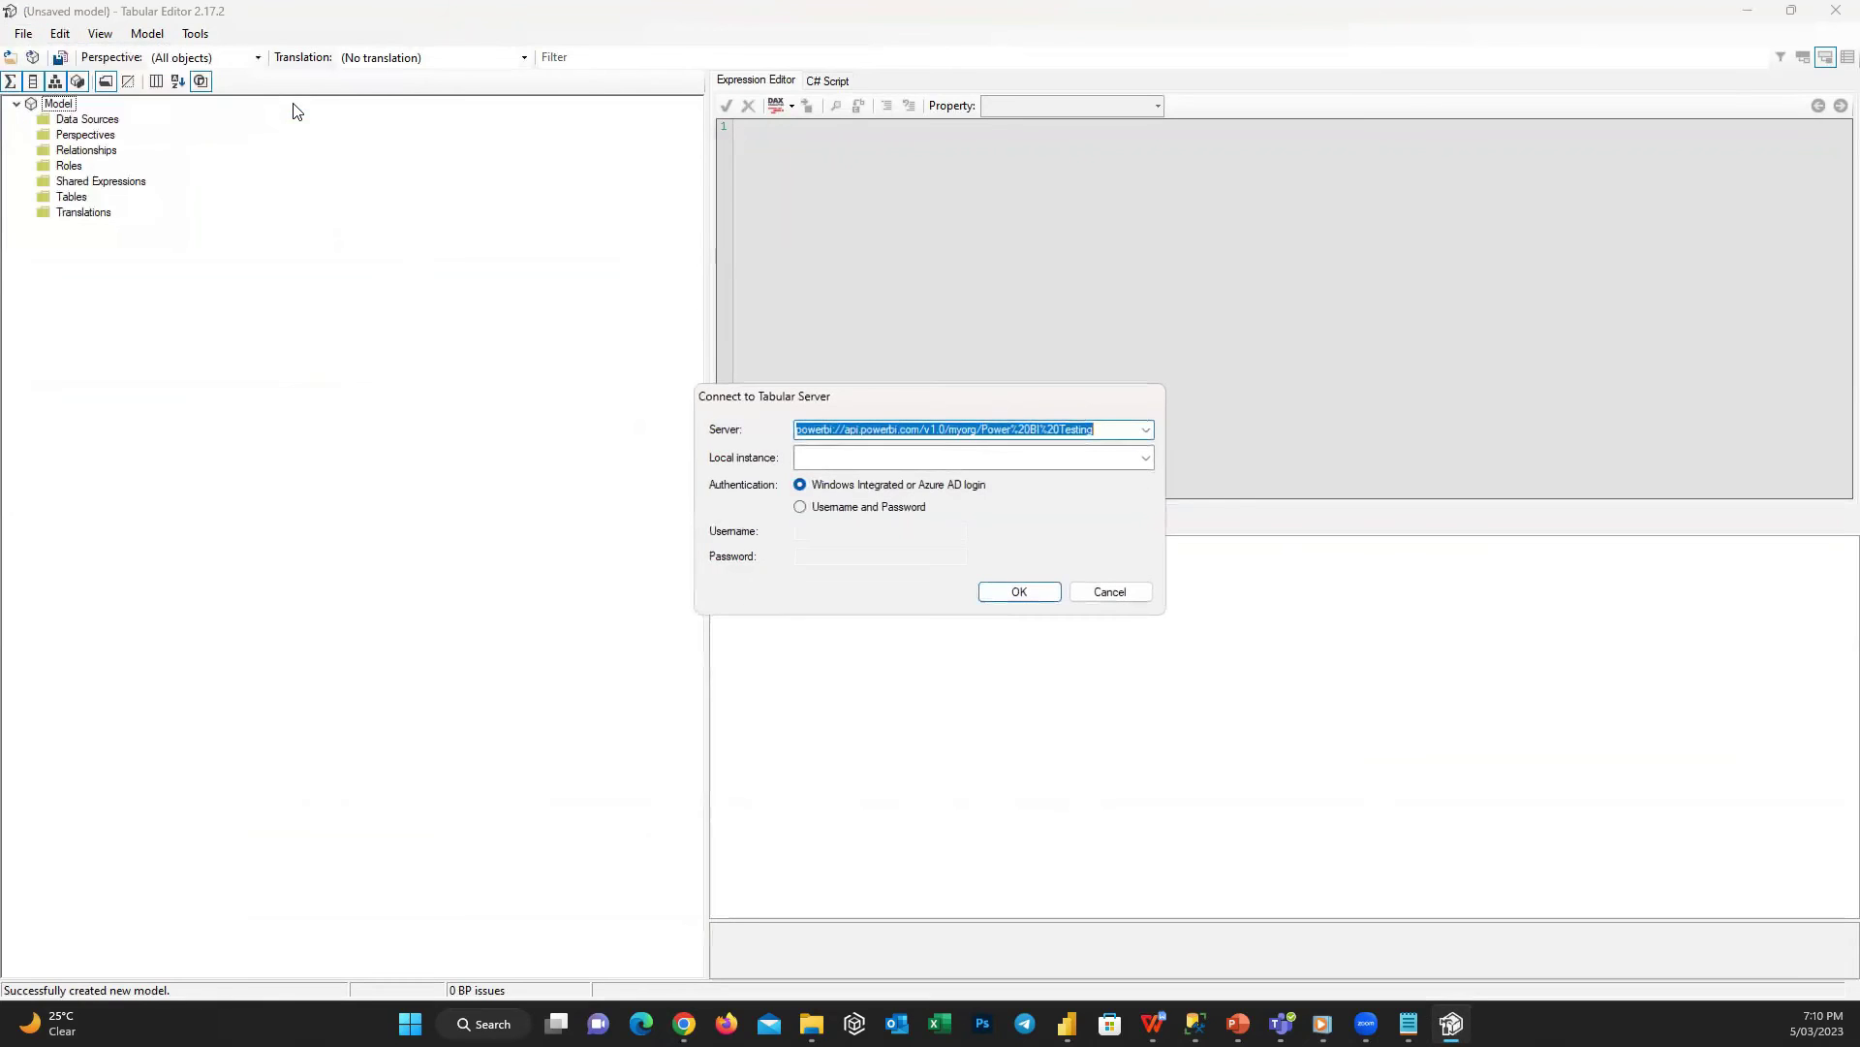
{"action": "left_click", "coordinate": [1082, 433]}
{"action": "left_click", "coordinate": [1007, 595]}
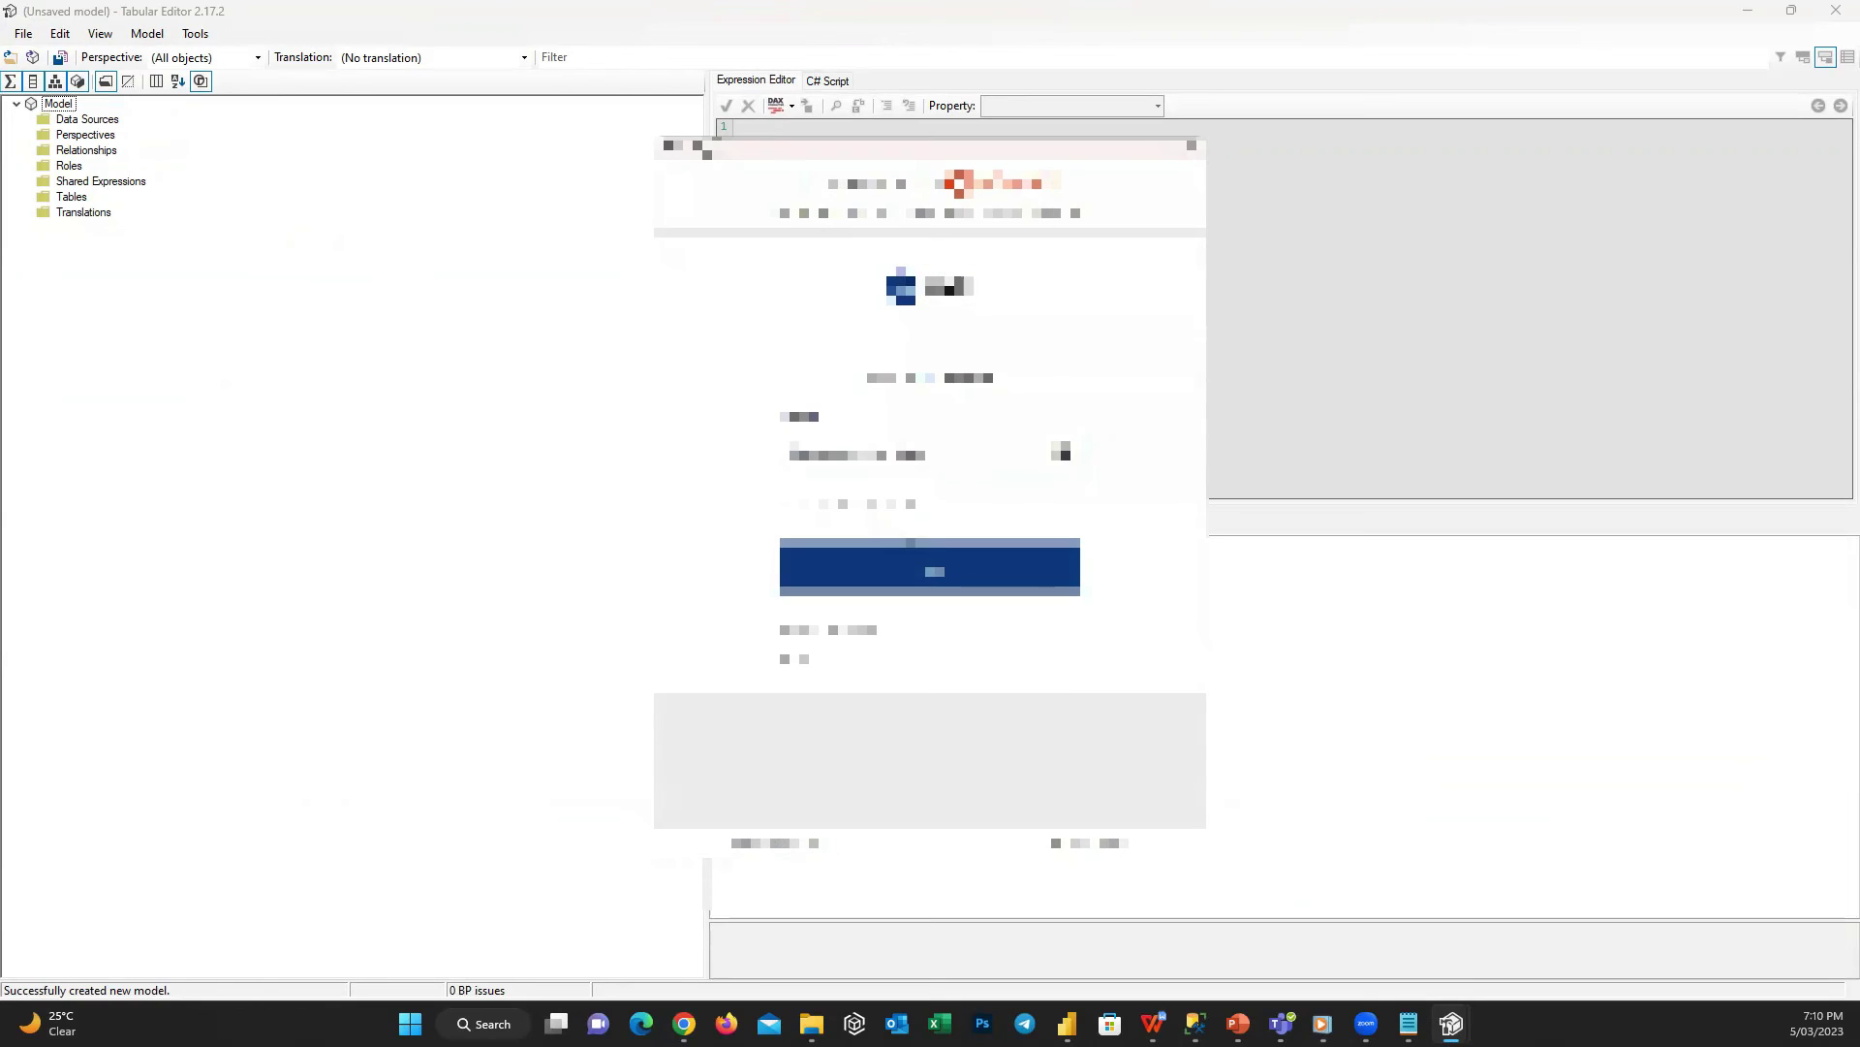
- Sign in with the account password and open the Incremental Refresh database
{"action": "type", "text": "**********"}
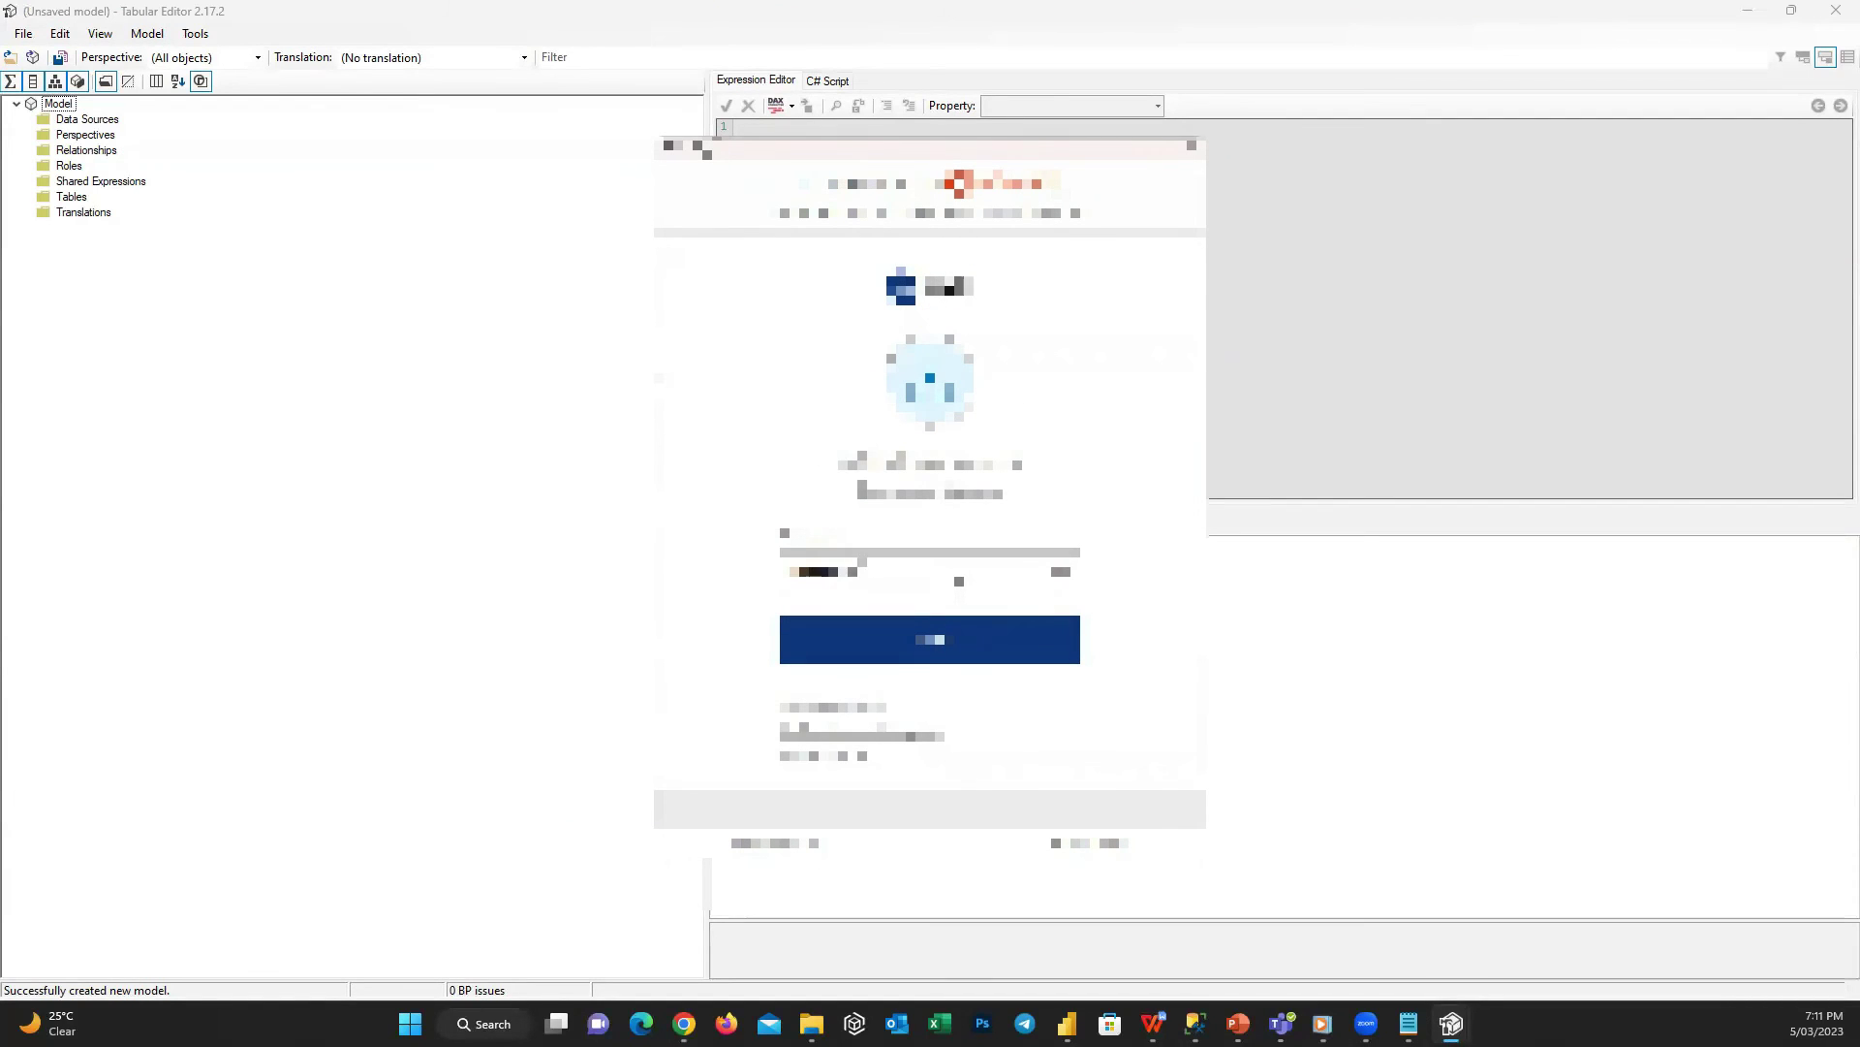
{"action": "left_click", "coordinate": [979, 640]}
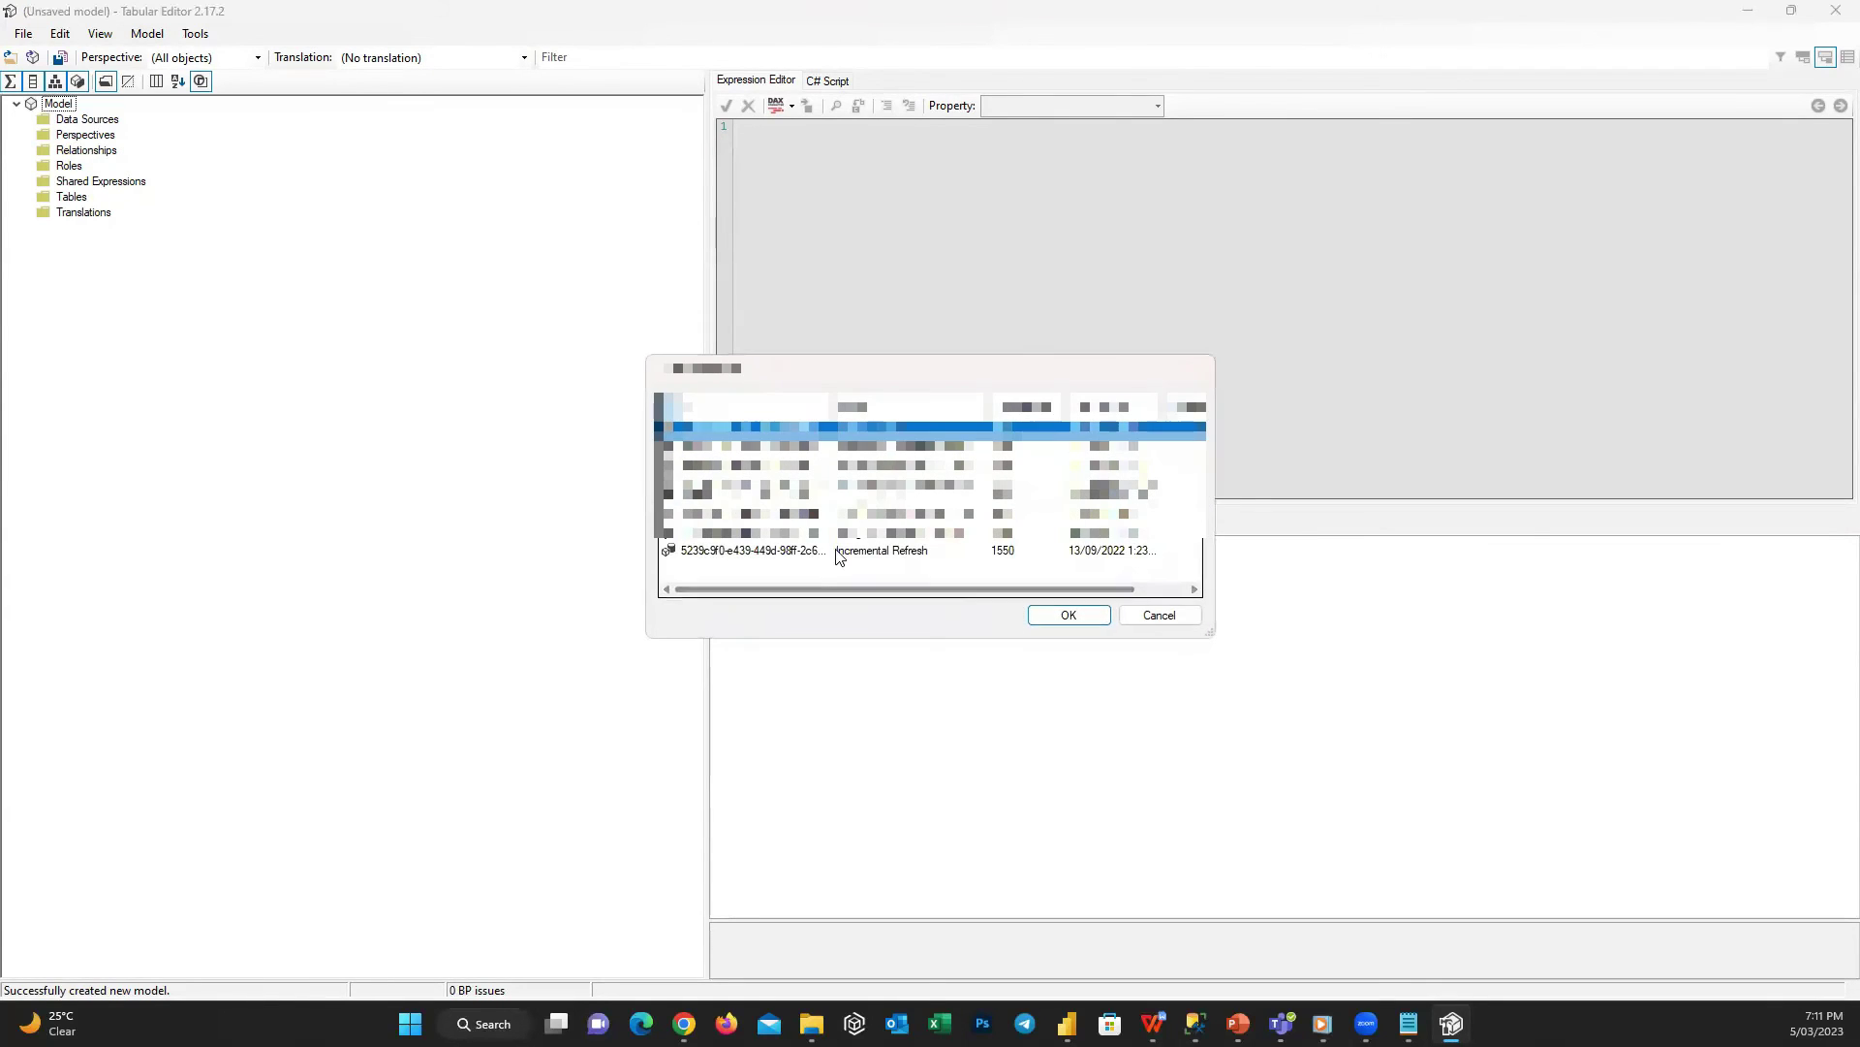
{"action": "left_click", "coordinate": [1068, 613]}
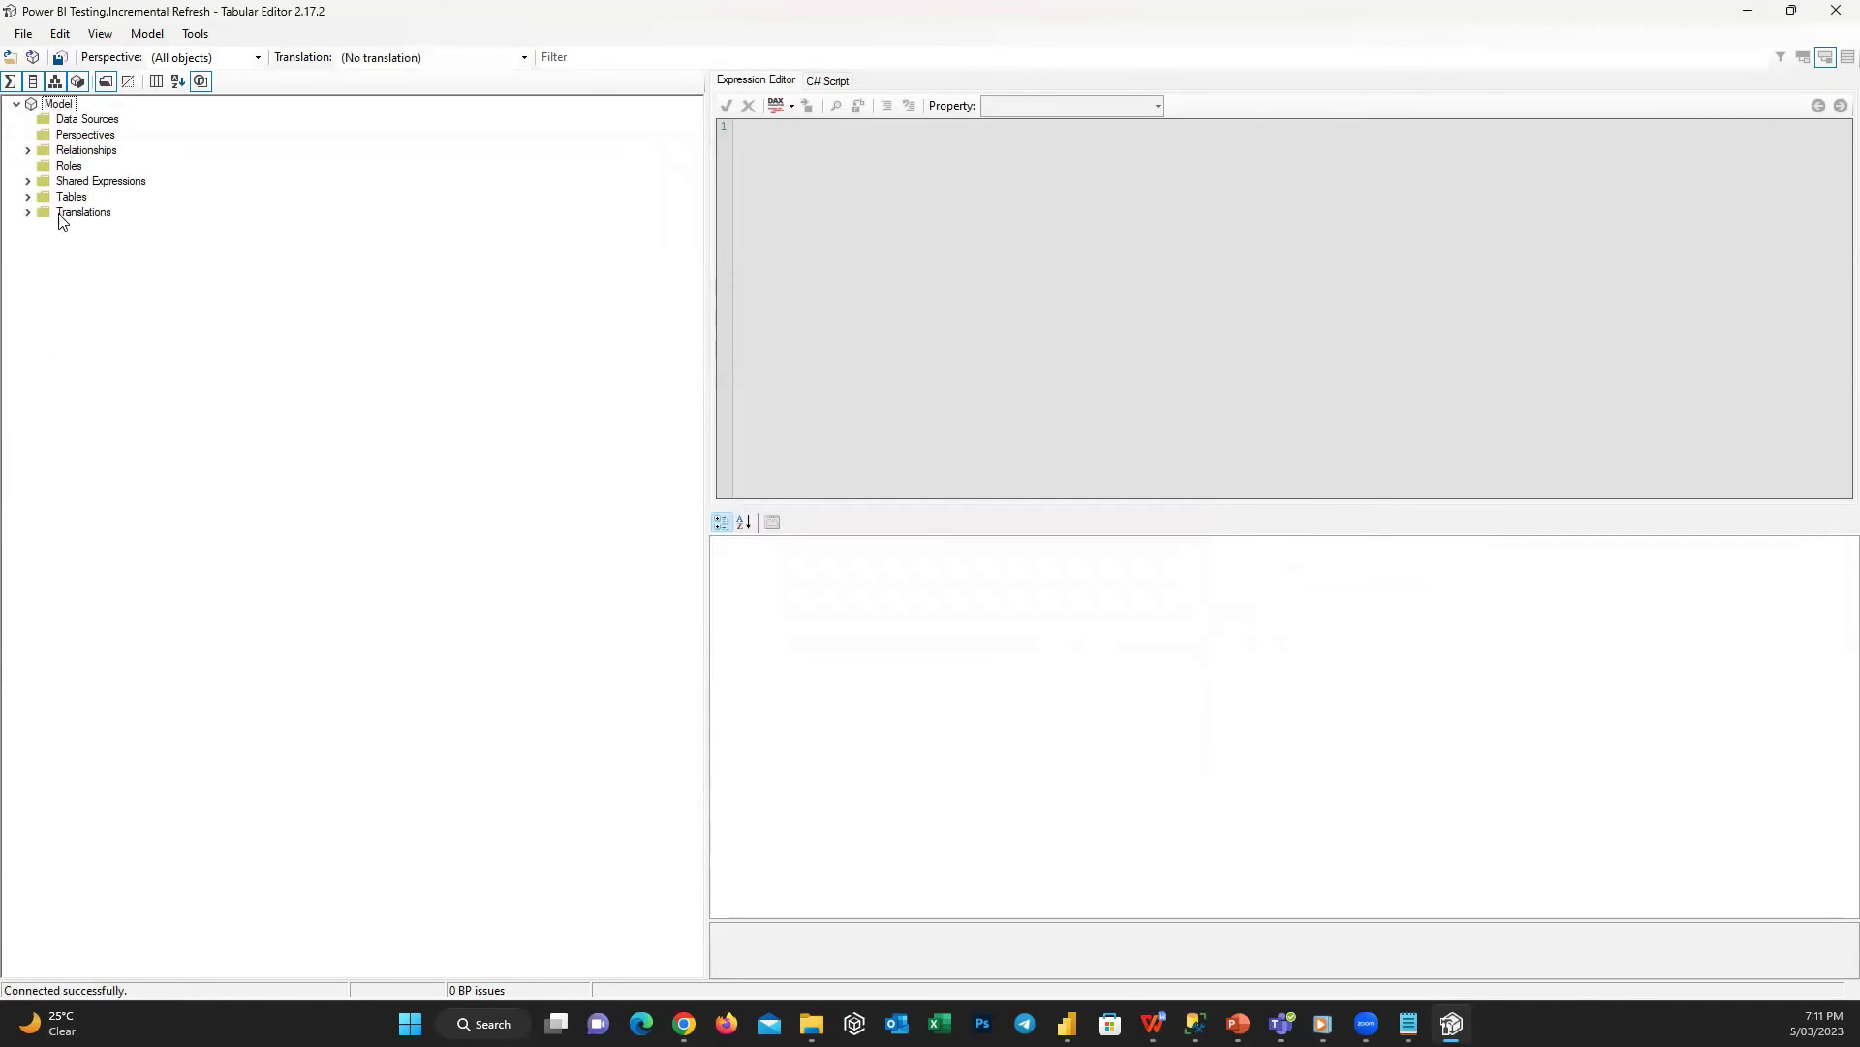
- List the model's tables, examine the columns of DimEmployee and DimDate, and collapse both tables again
{"action": "left_click", "coordinate": [27, 197]}
{"action": "left_click", "coordinate": [39, 290]}
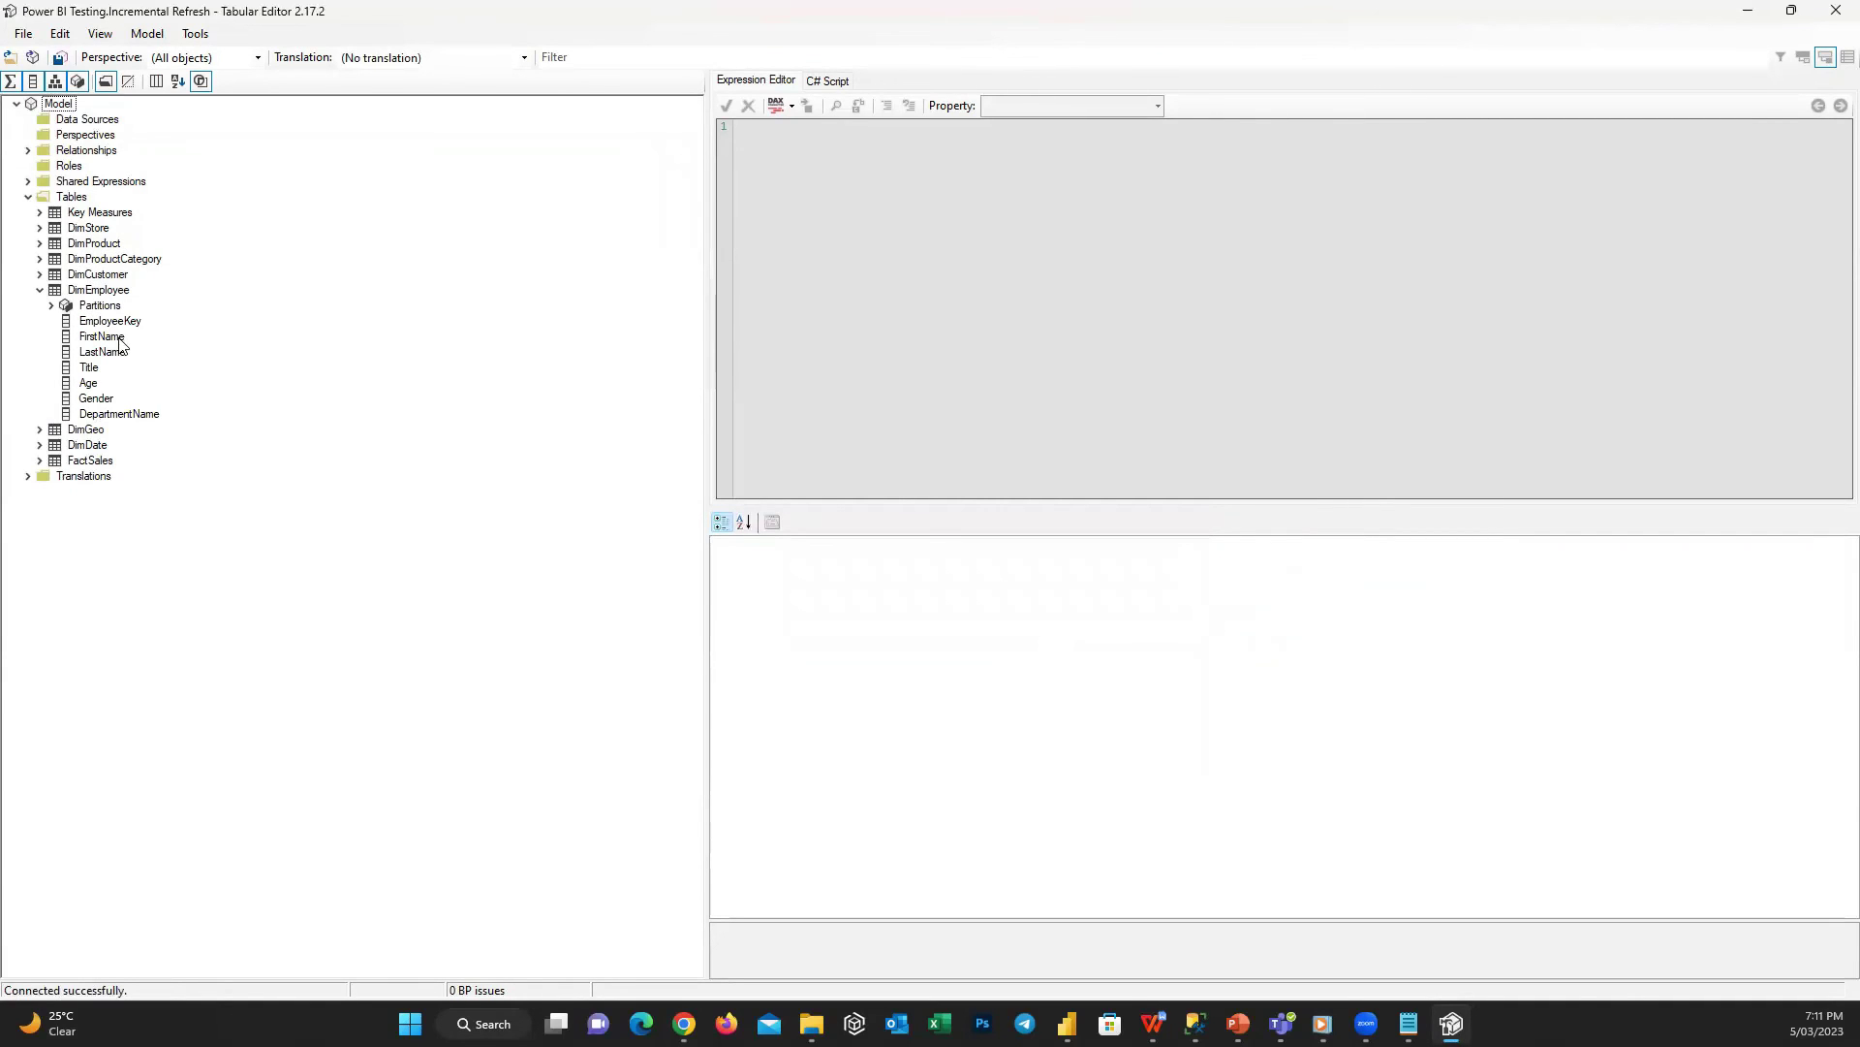
{"action": "left_click", "coordinate": [38, 445]}
{"action": "right_click", "coordinate": [122, 483]}
{"action": "key", "text": "Escape"}
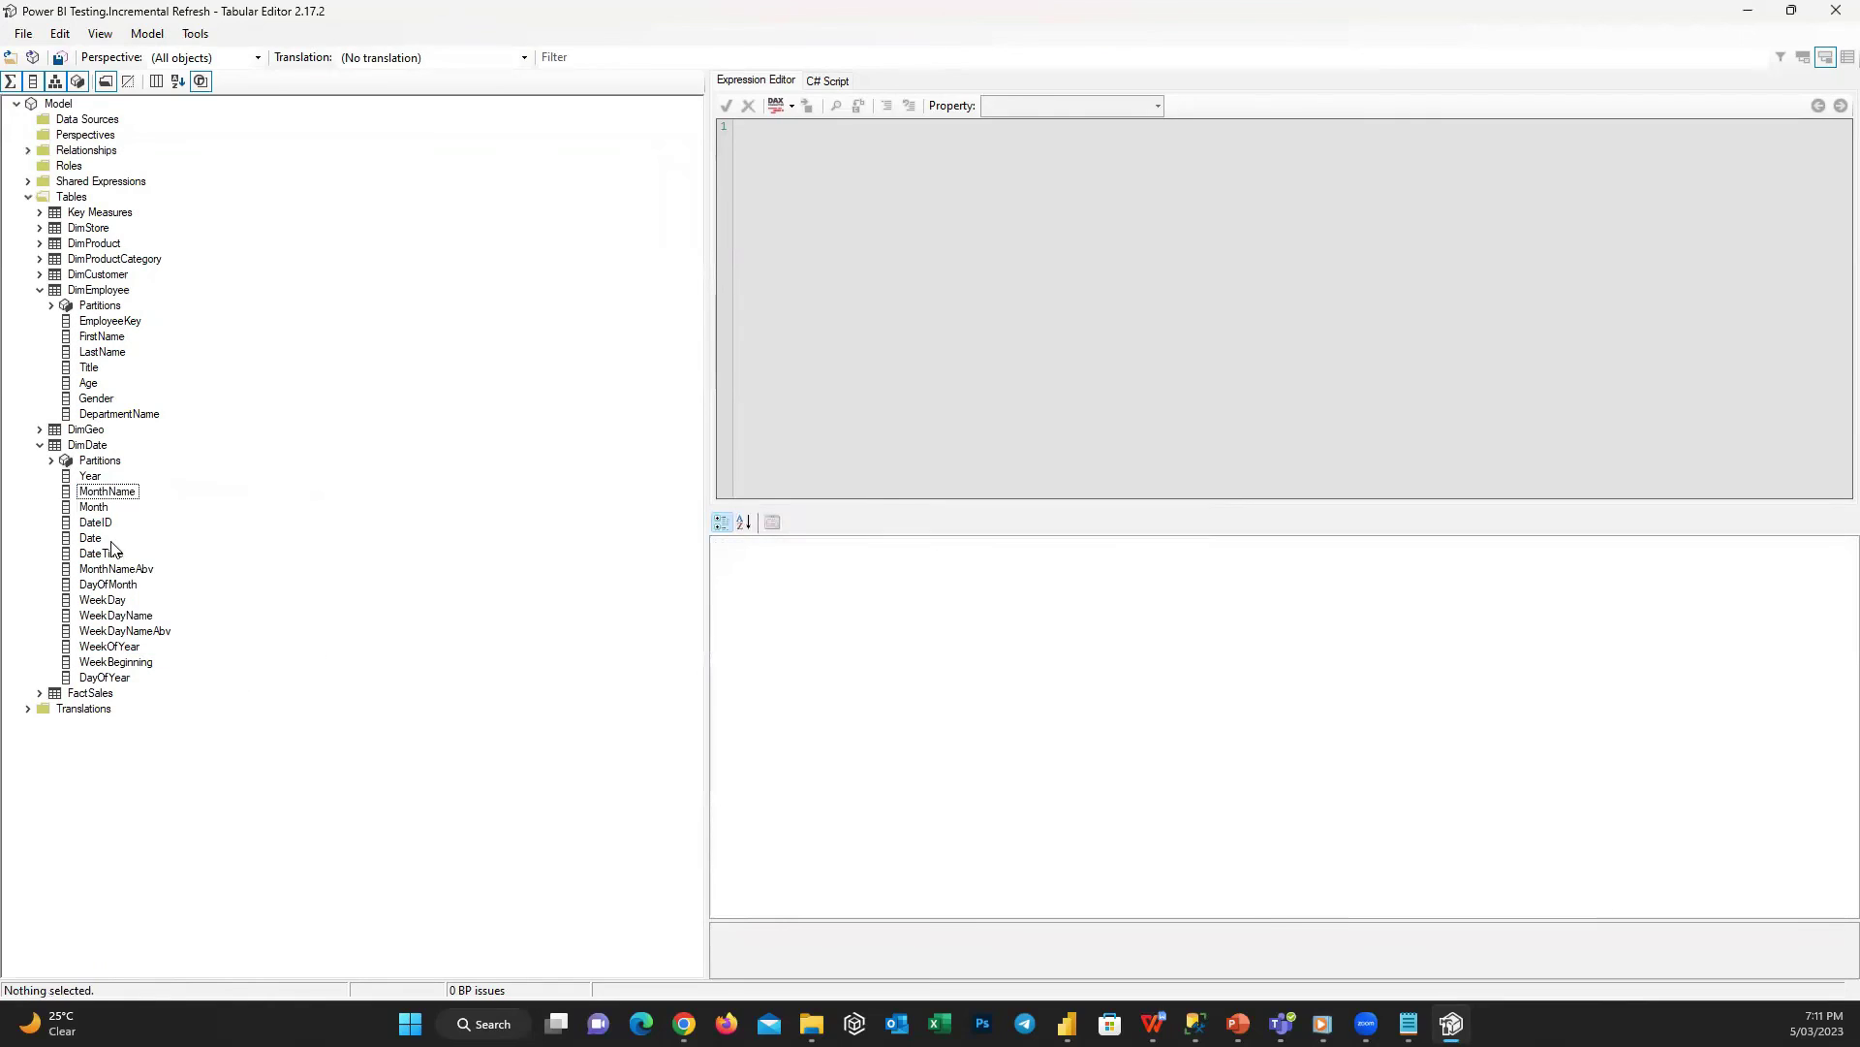
{"action": "right_click", "coordinate": [105, 551]}
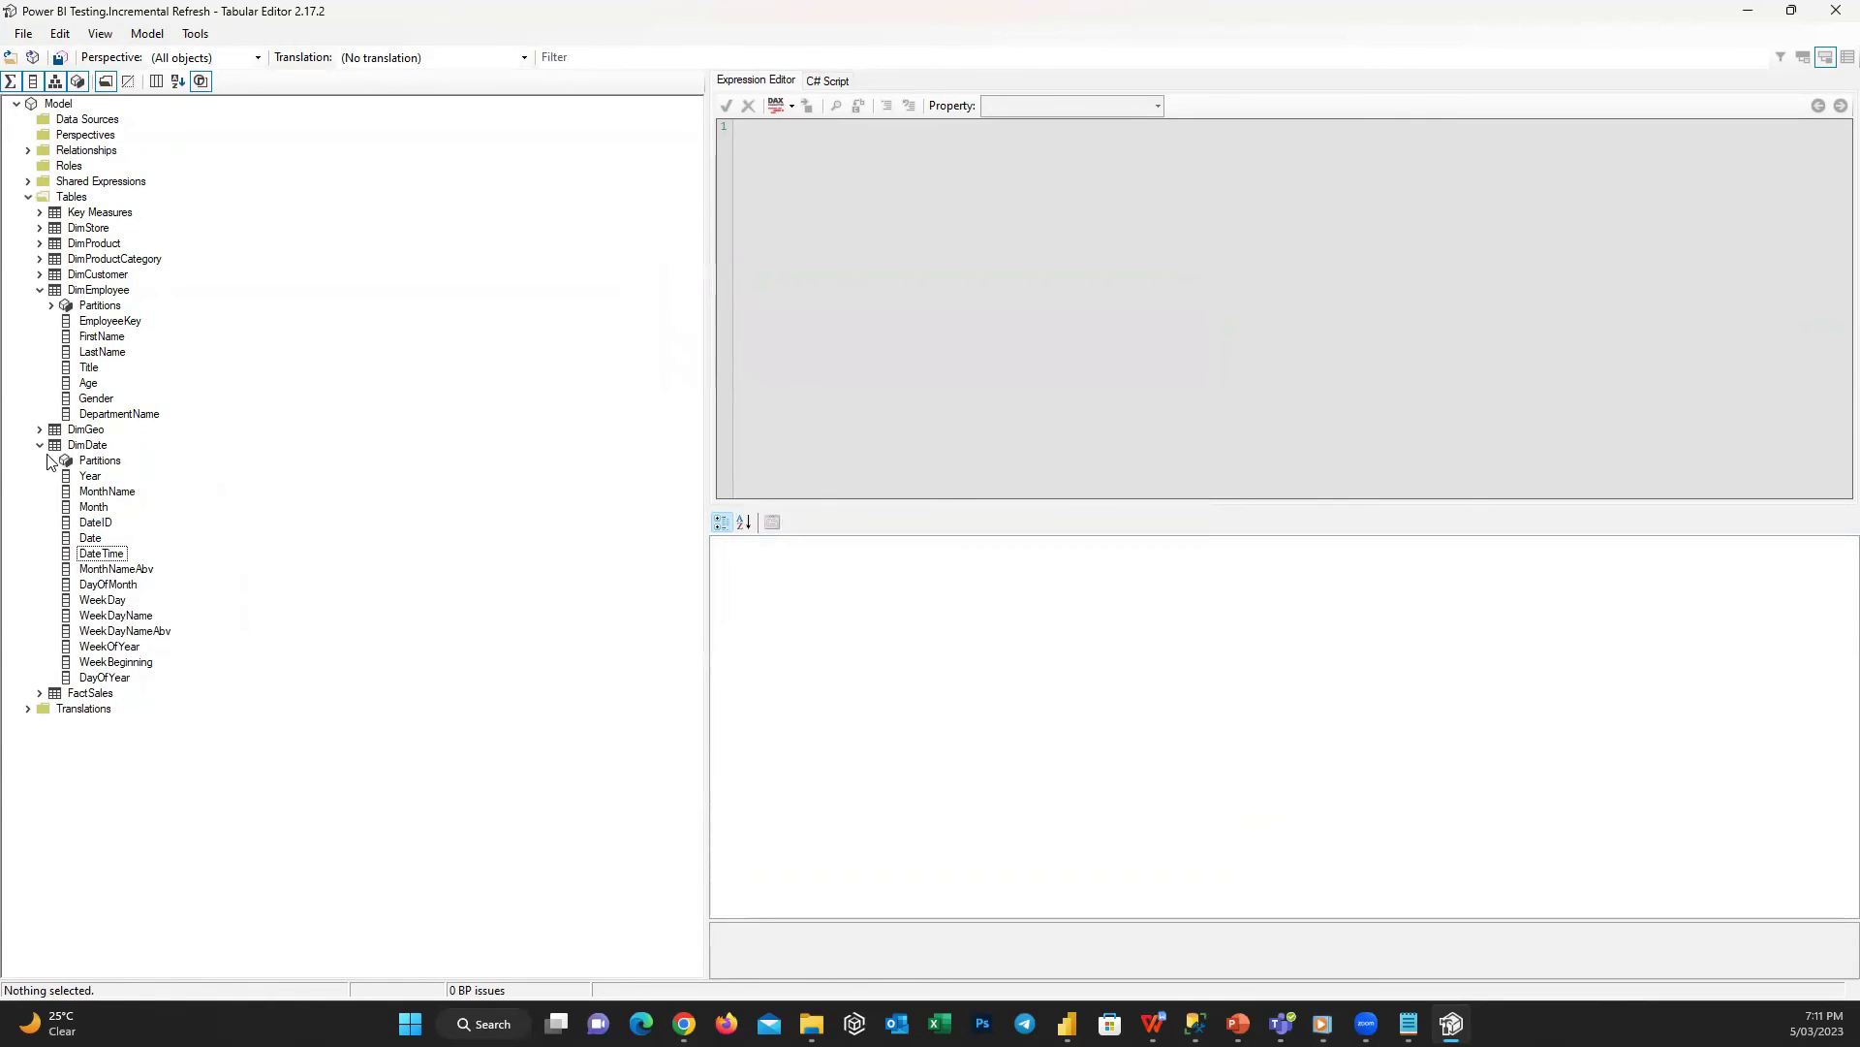
{"action": "left_click", "coordinate": [39, 445]}
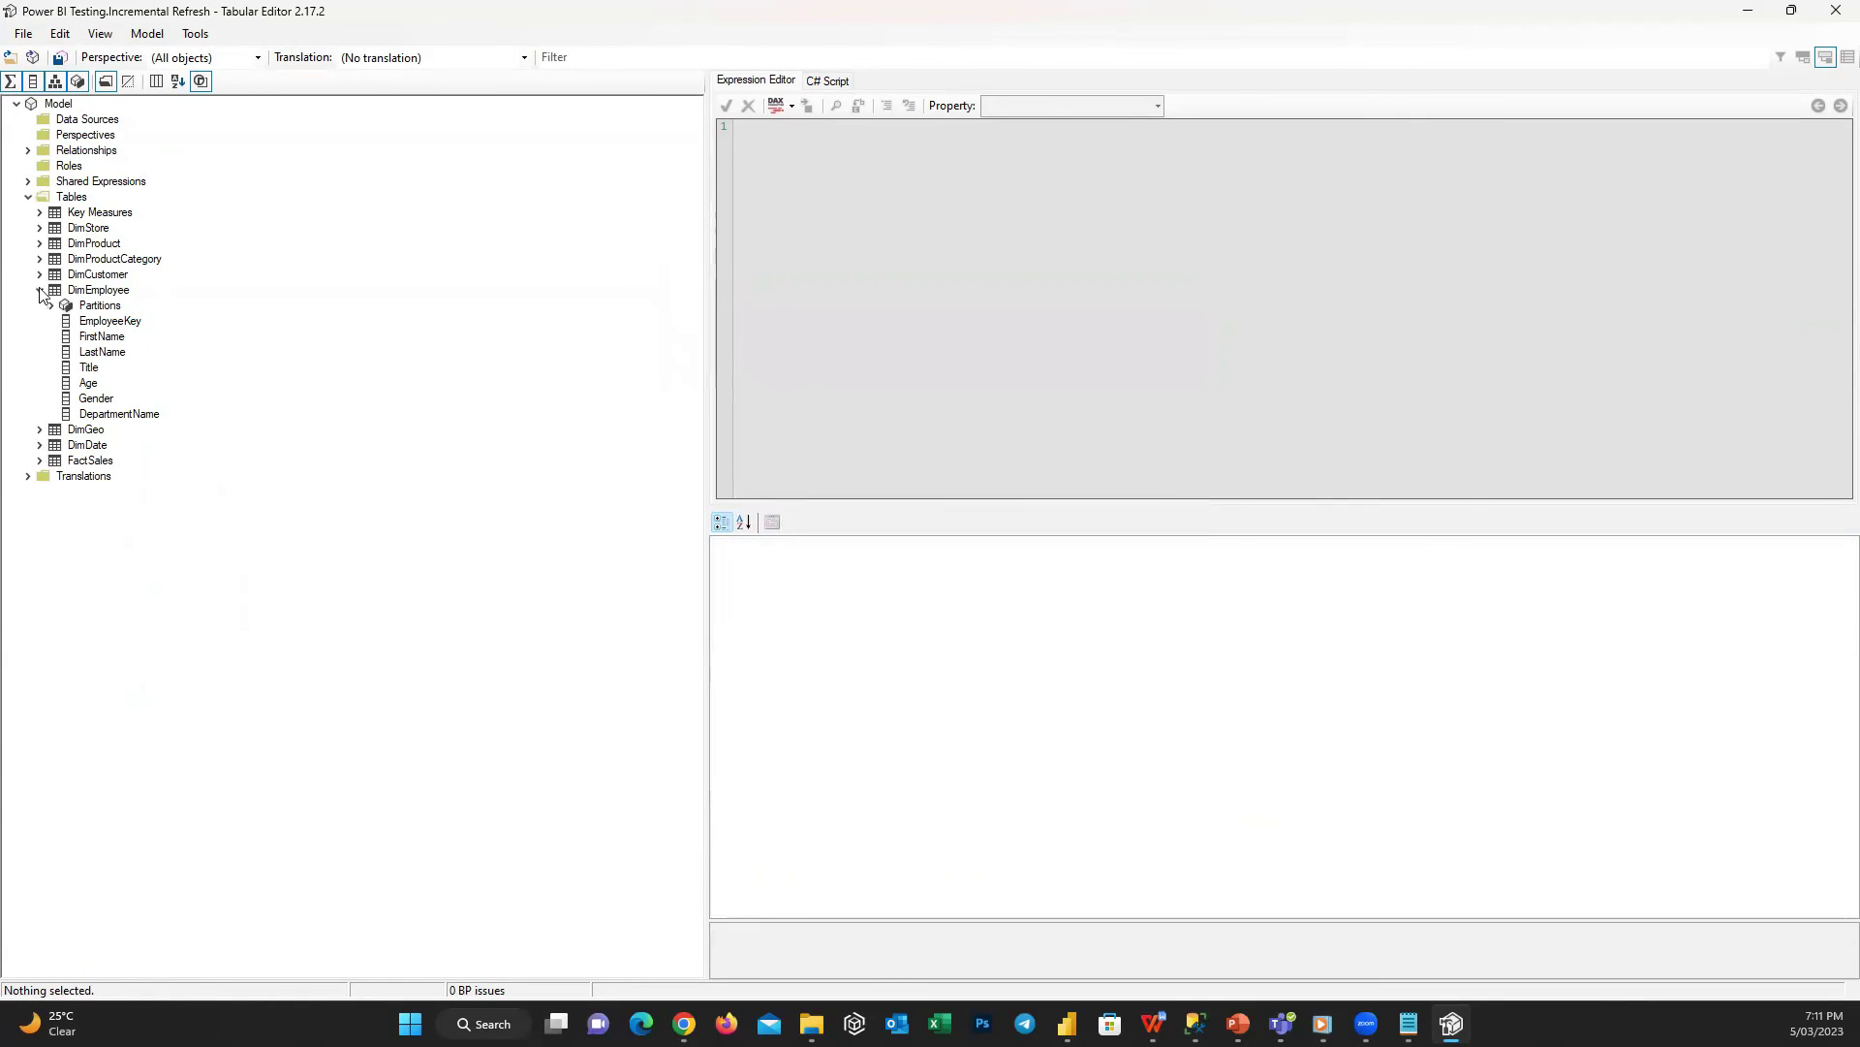
{"action": "left_click", "coordinate": [38, 290]}
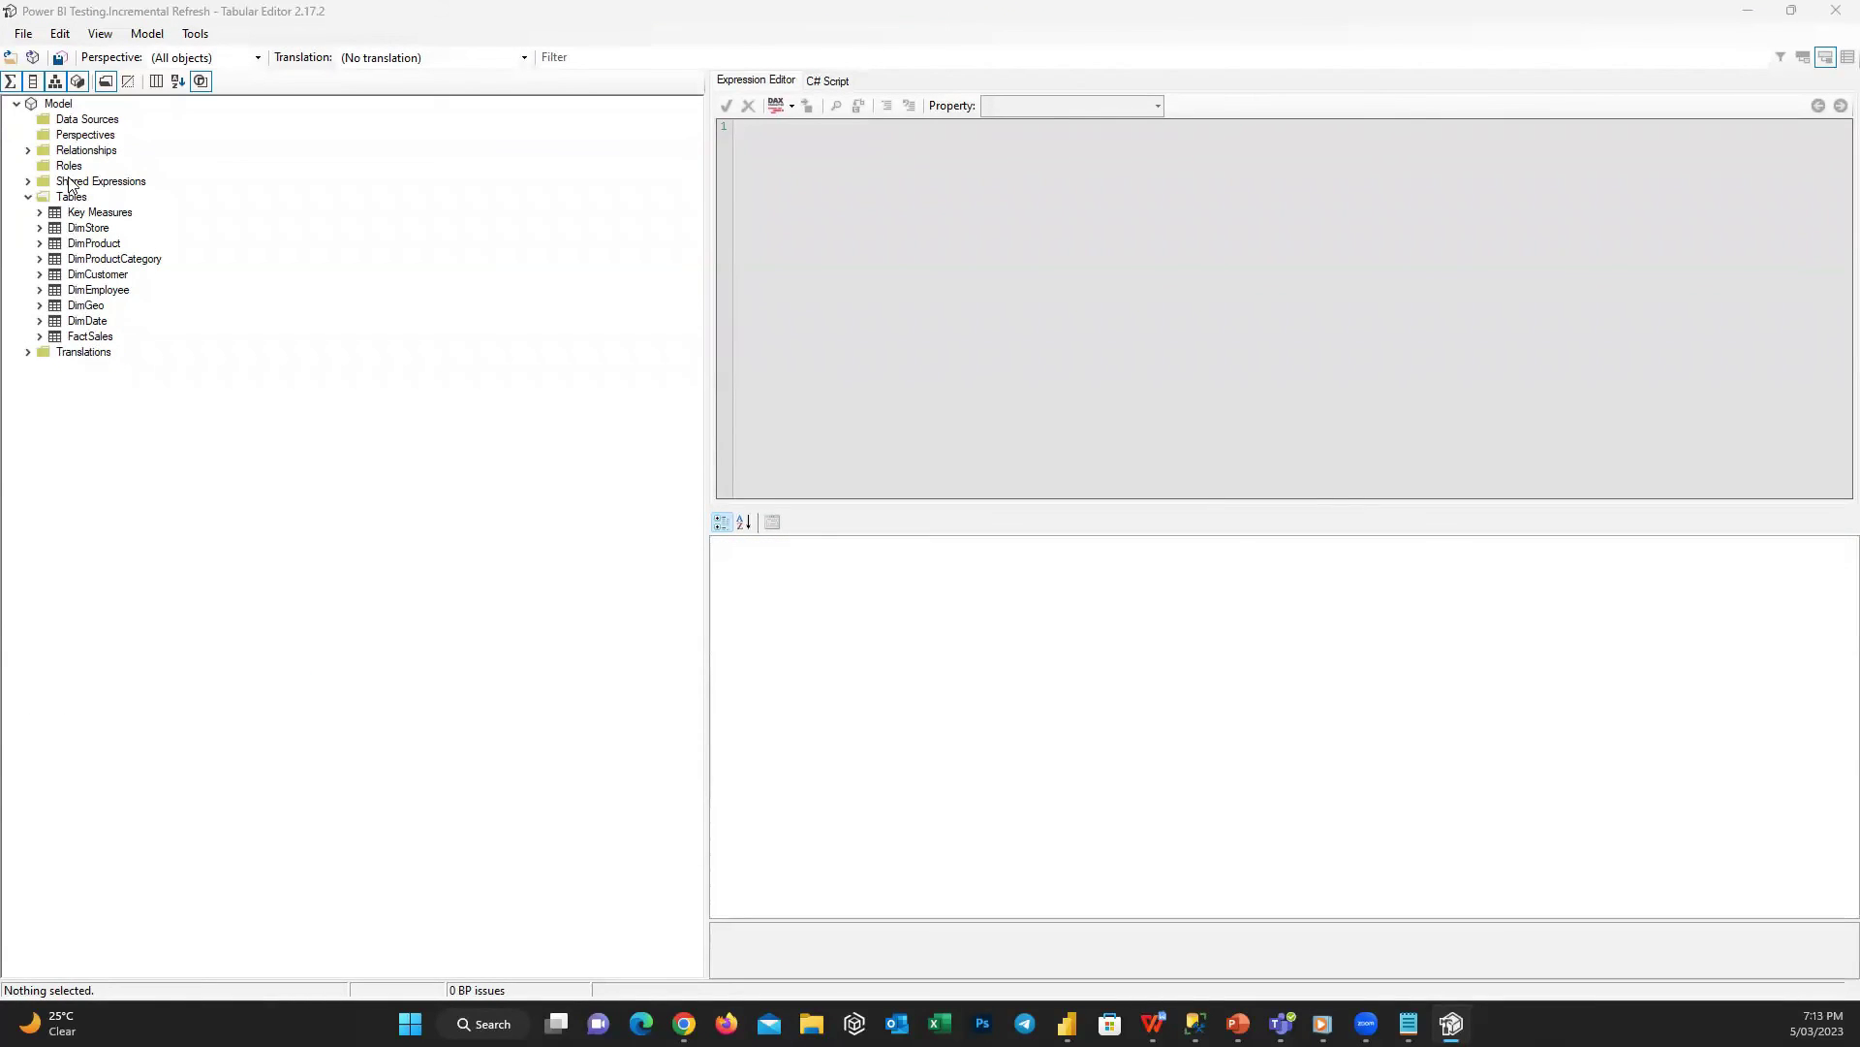
- Save the model to the connected database, switch to Power BI in Chrome and close the workspace's Settings pane
{"action": "left_click", "coordinate": [56, 60]}
{"action": "mouse_move", "coordinate": [684, 1023]}
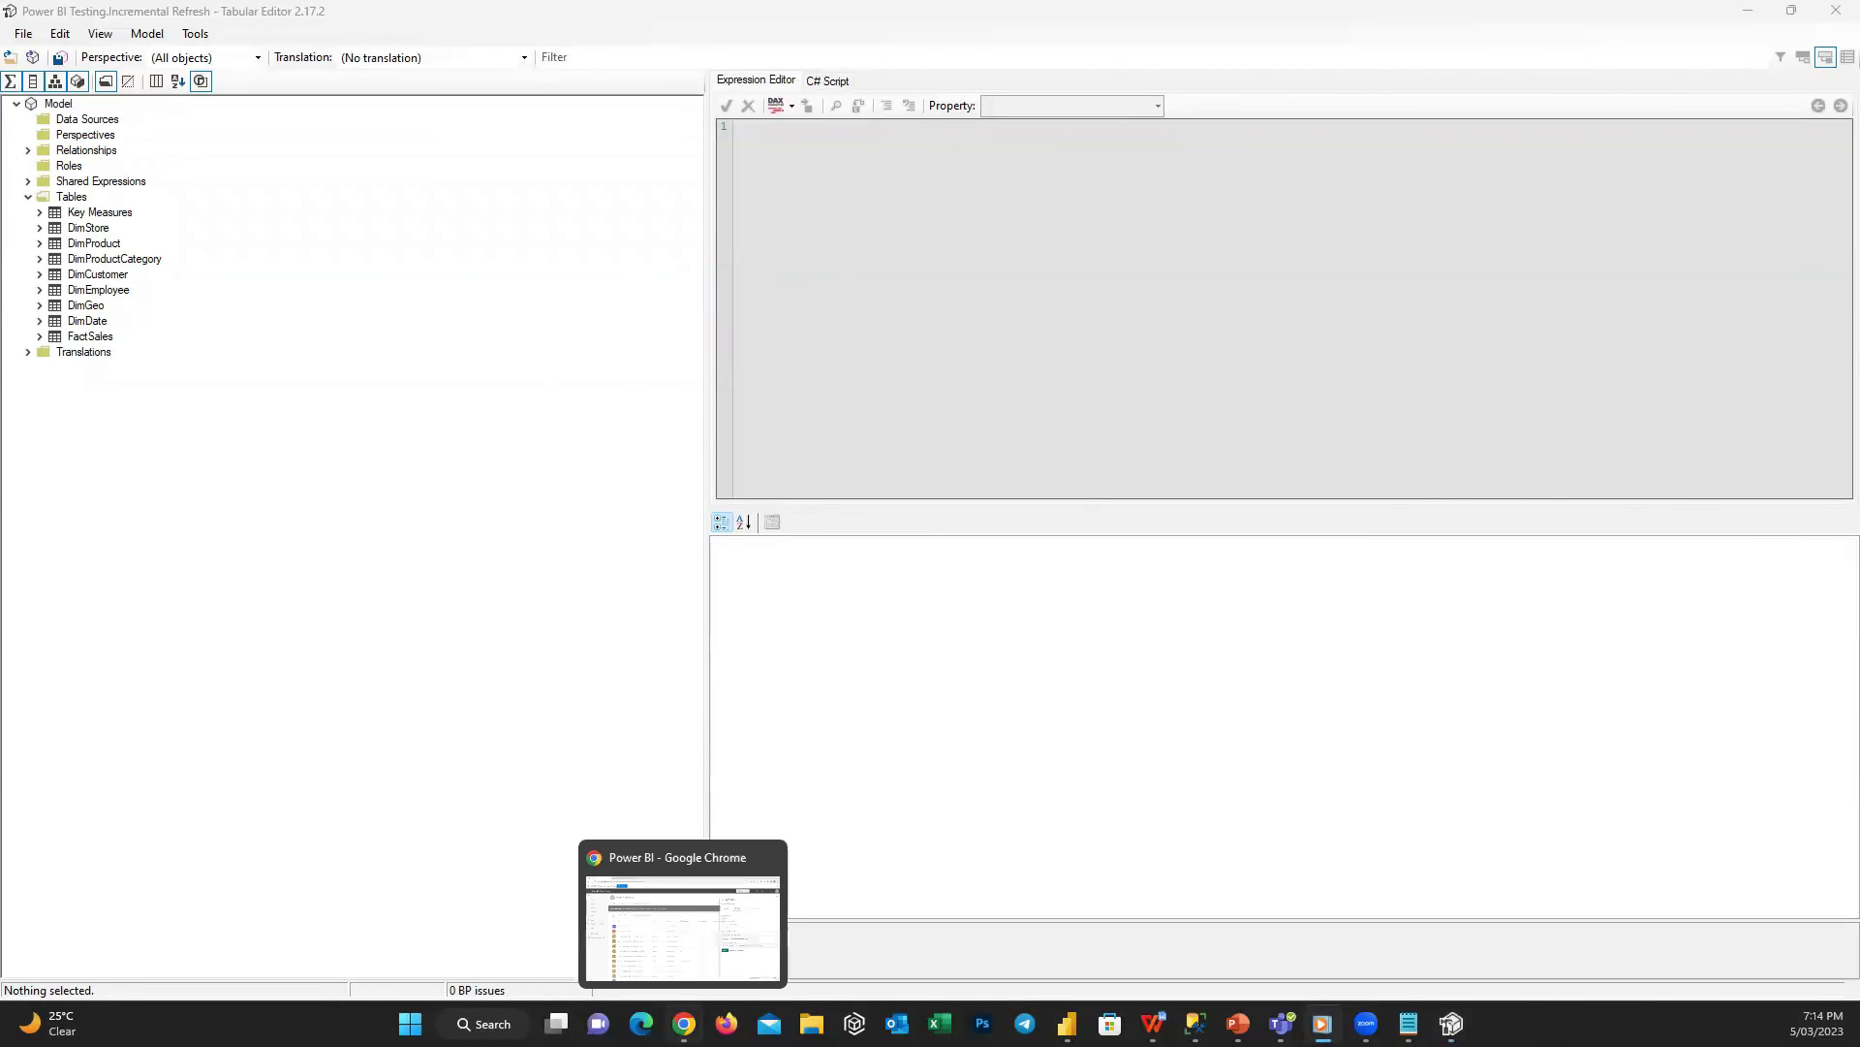
{"action": "left_click", "coordinate": [665, 971]}
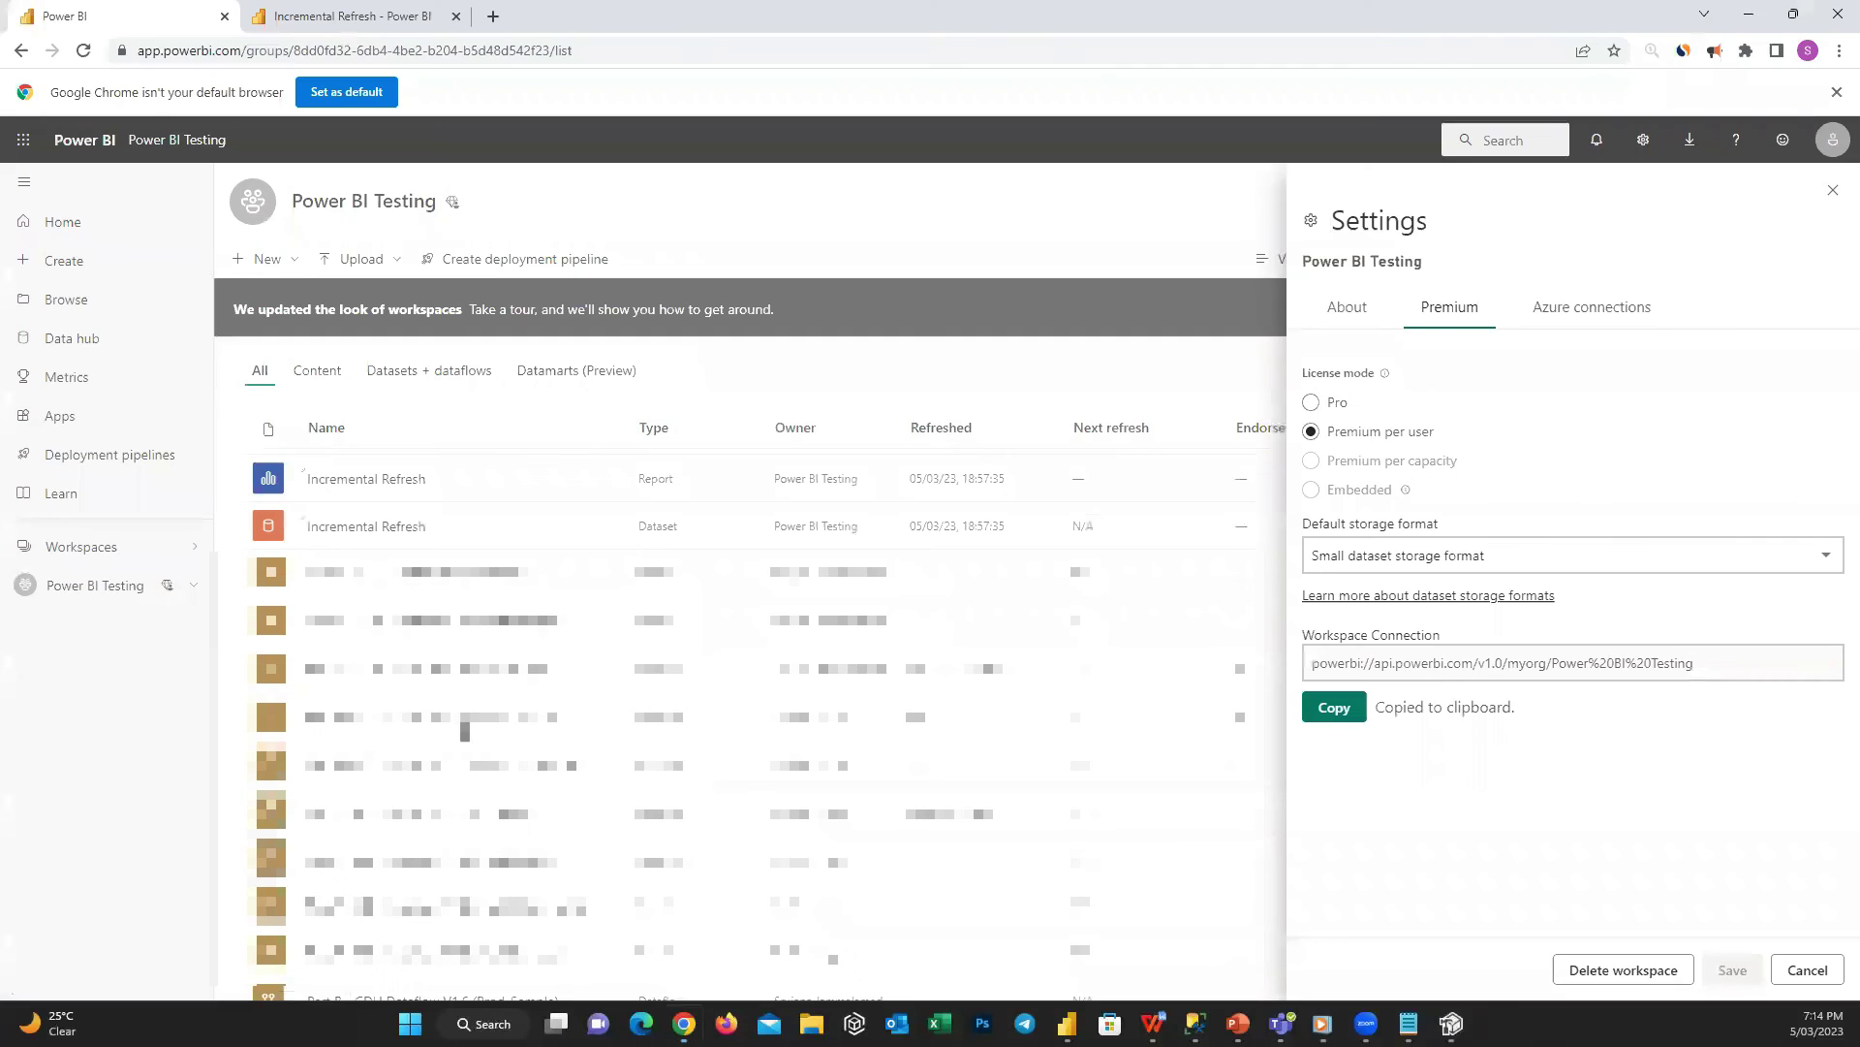
{"action": "left_click", "coordinate": [1832, 190]}
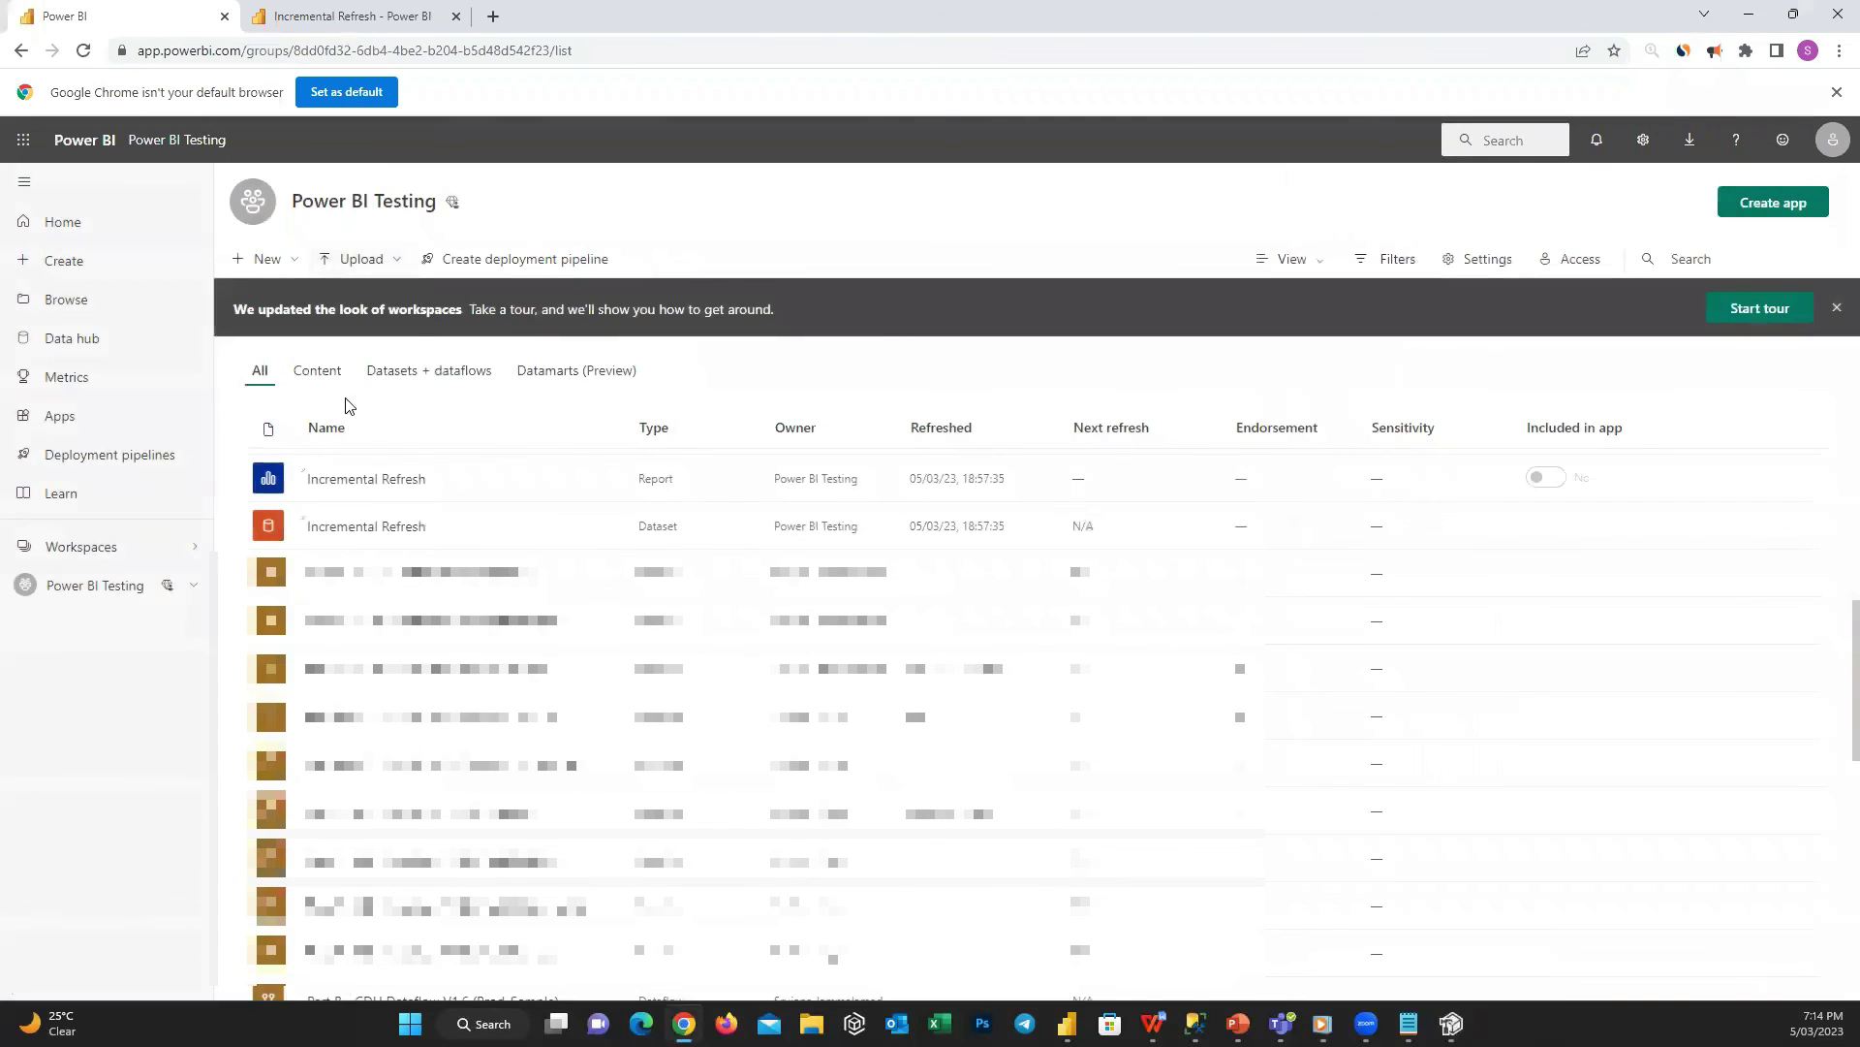
- Start a new dataflow in the Power BI Testing workspace, declining the offer to build a datamart instead
{"action": "left_click", "coordinate": [264, 259]}
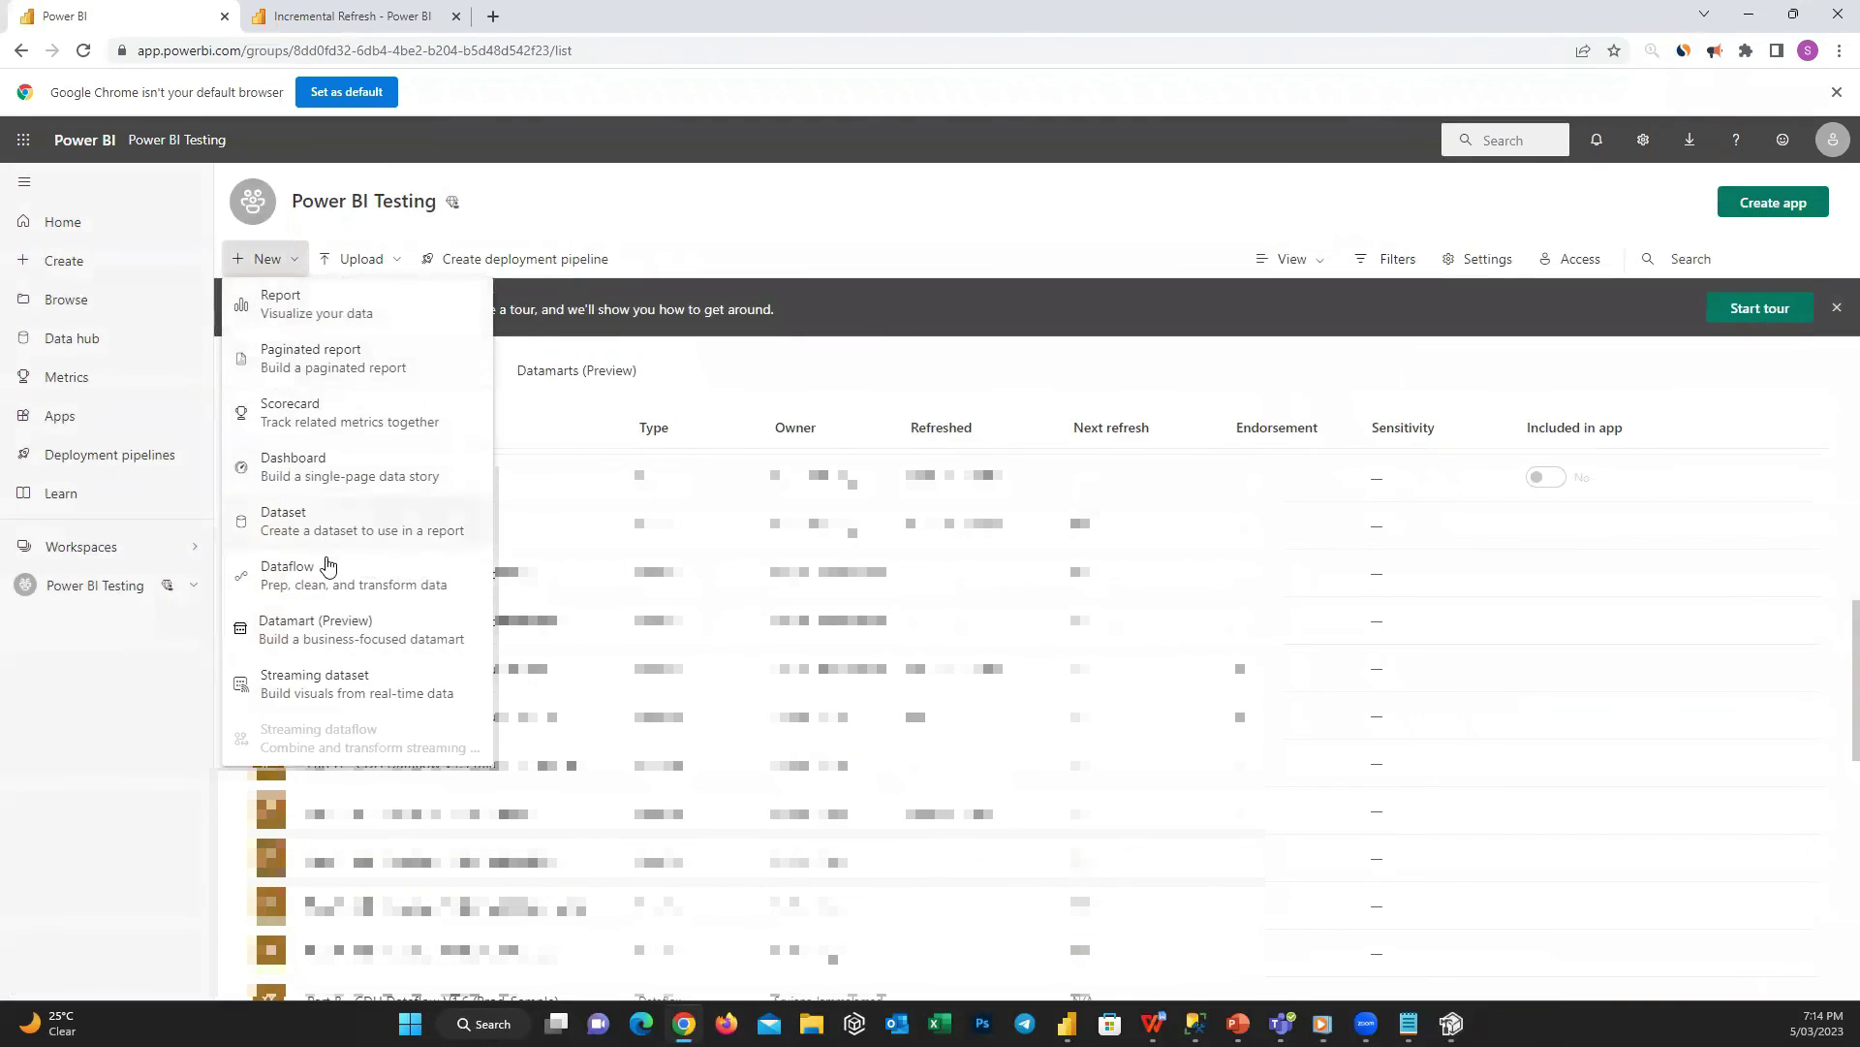
{"action": "left_click", "coordinate": [327, 570]}
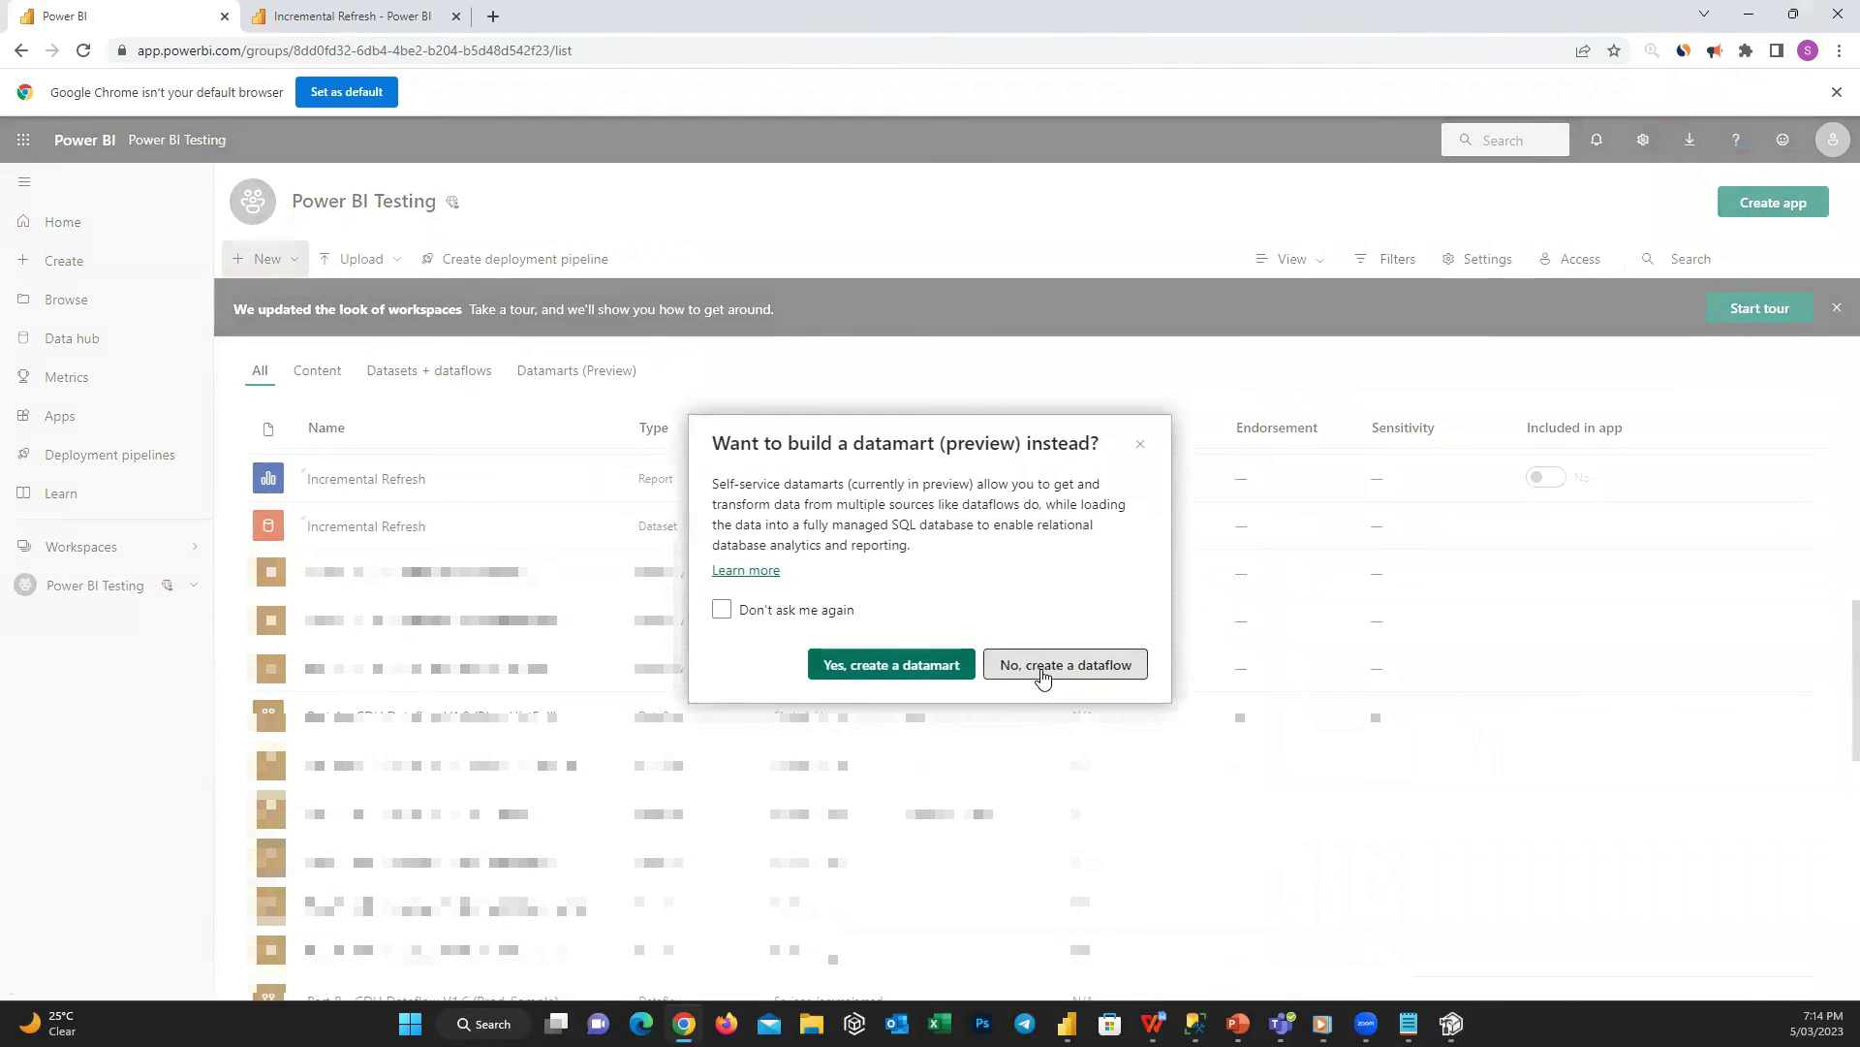
{"action": "left_click", "coordinate": [1043, 677]}
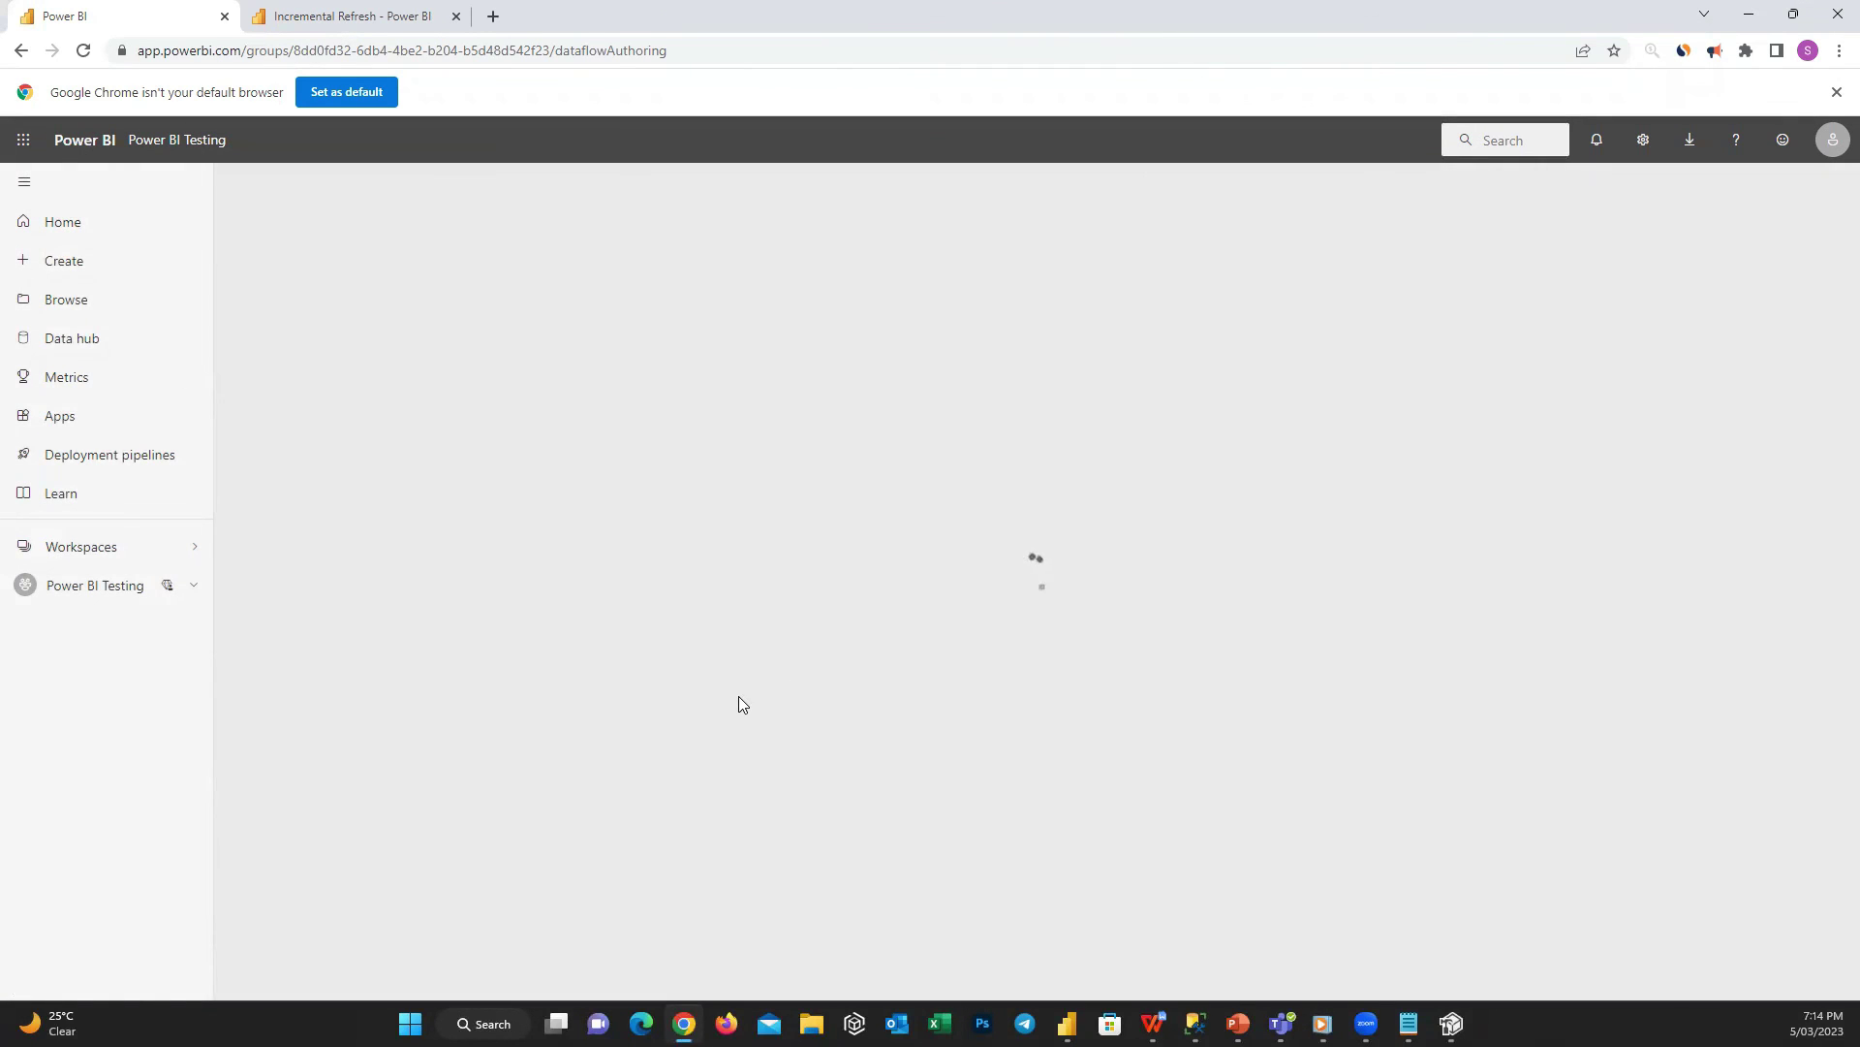
{"action": "left_click", "coordinate": [748, 781]}
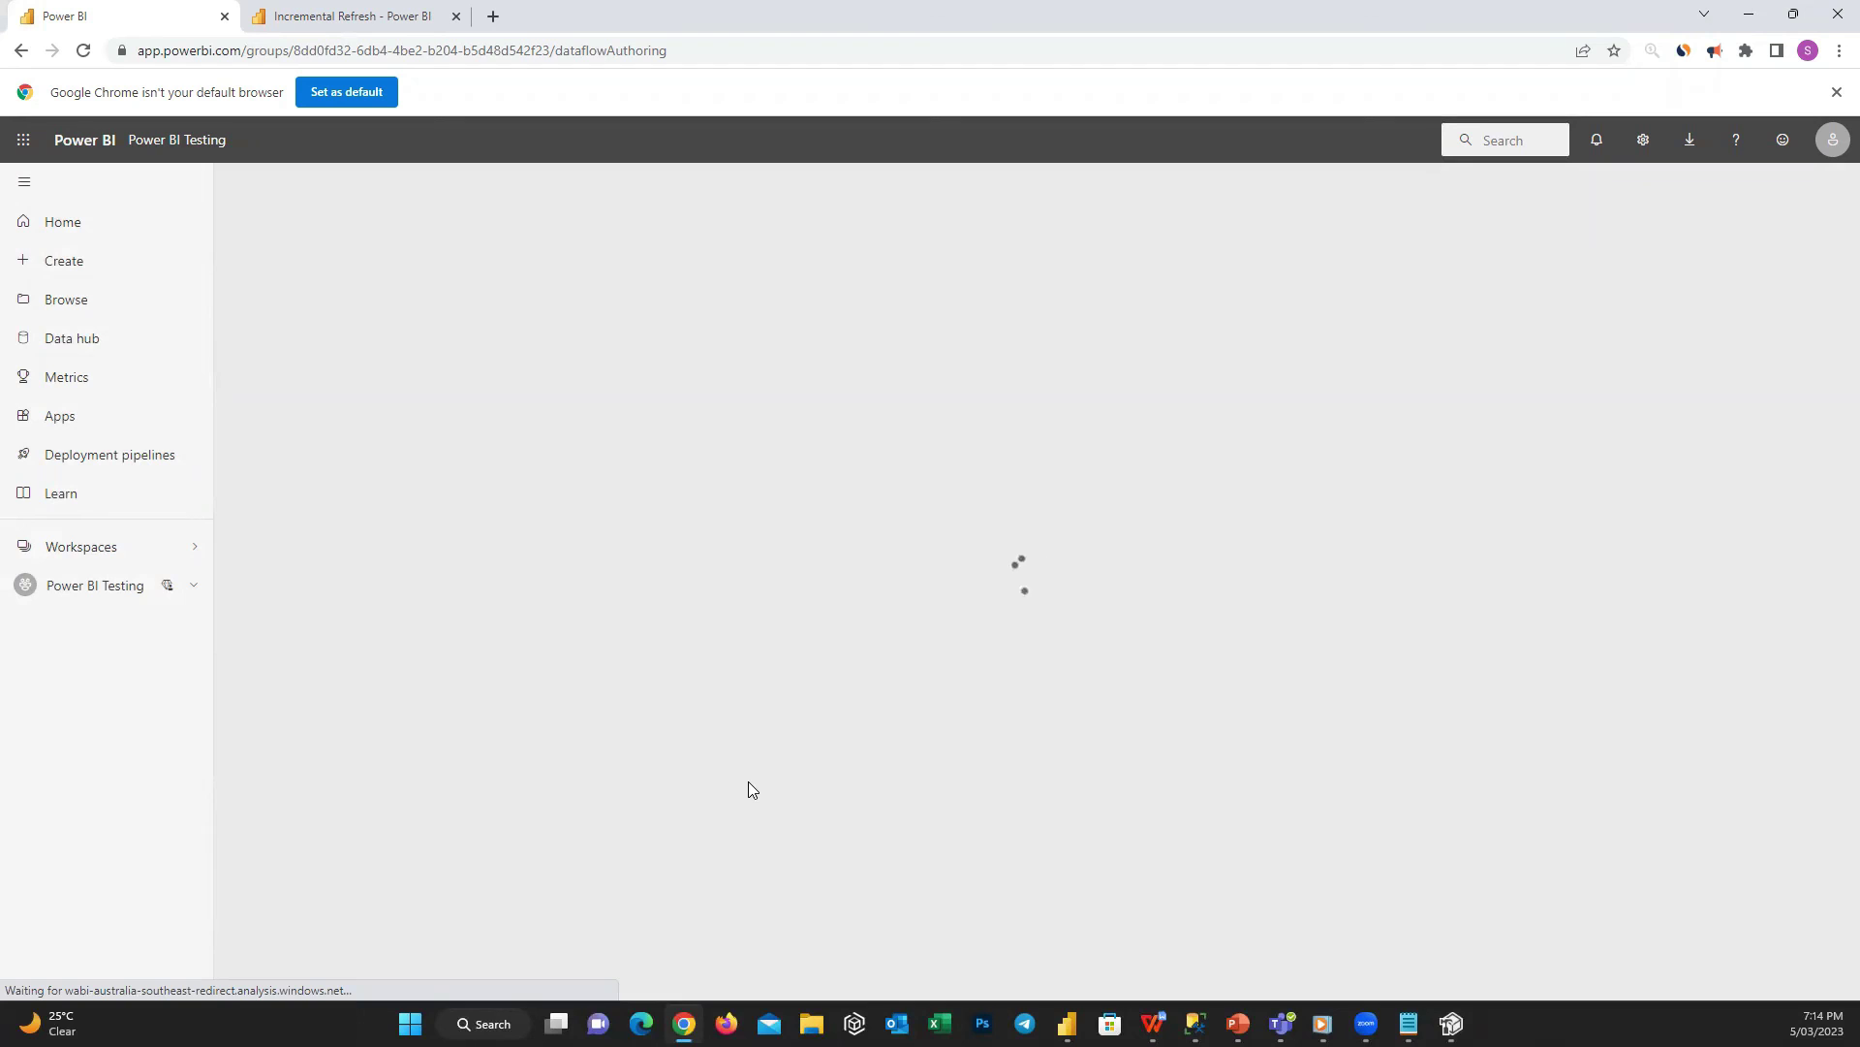